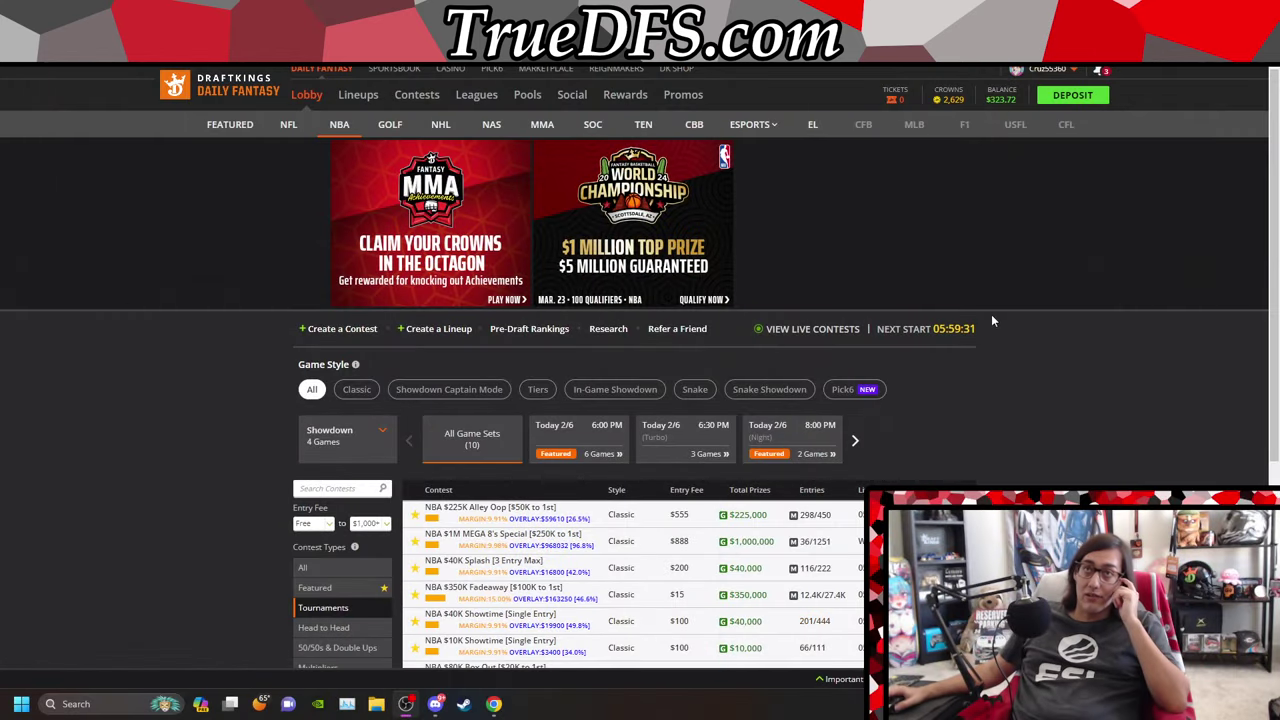
Step: Switch the lobby to NFL and pick the Sun 2/11 5:30 PM Super Bowl game set
click(291, 126)
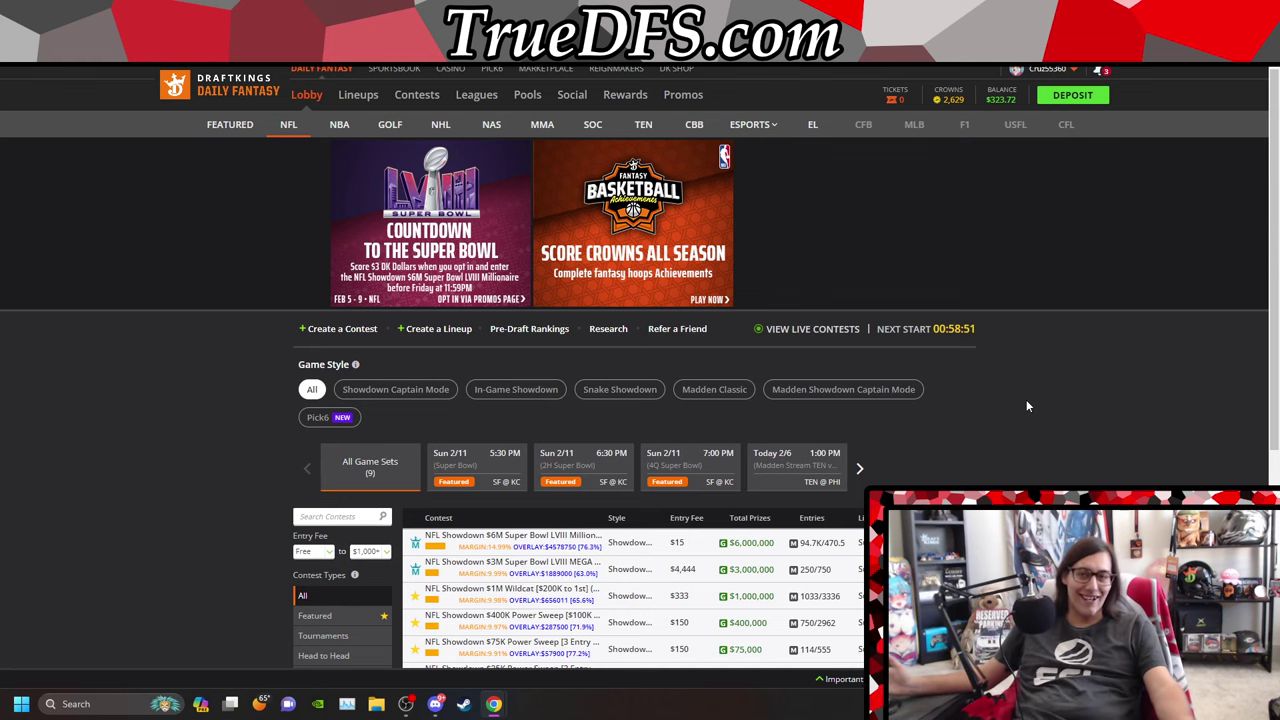
scroll(340, 354, down, 1)
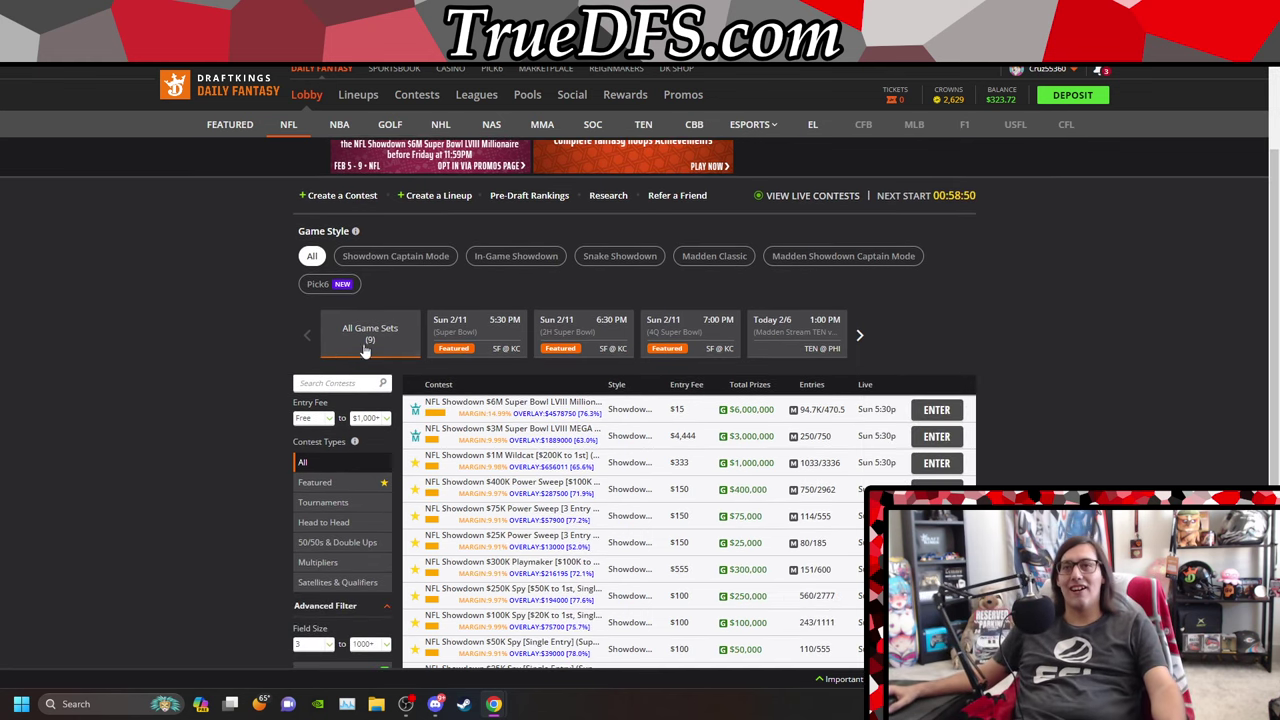
click(490, 336)
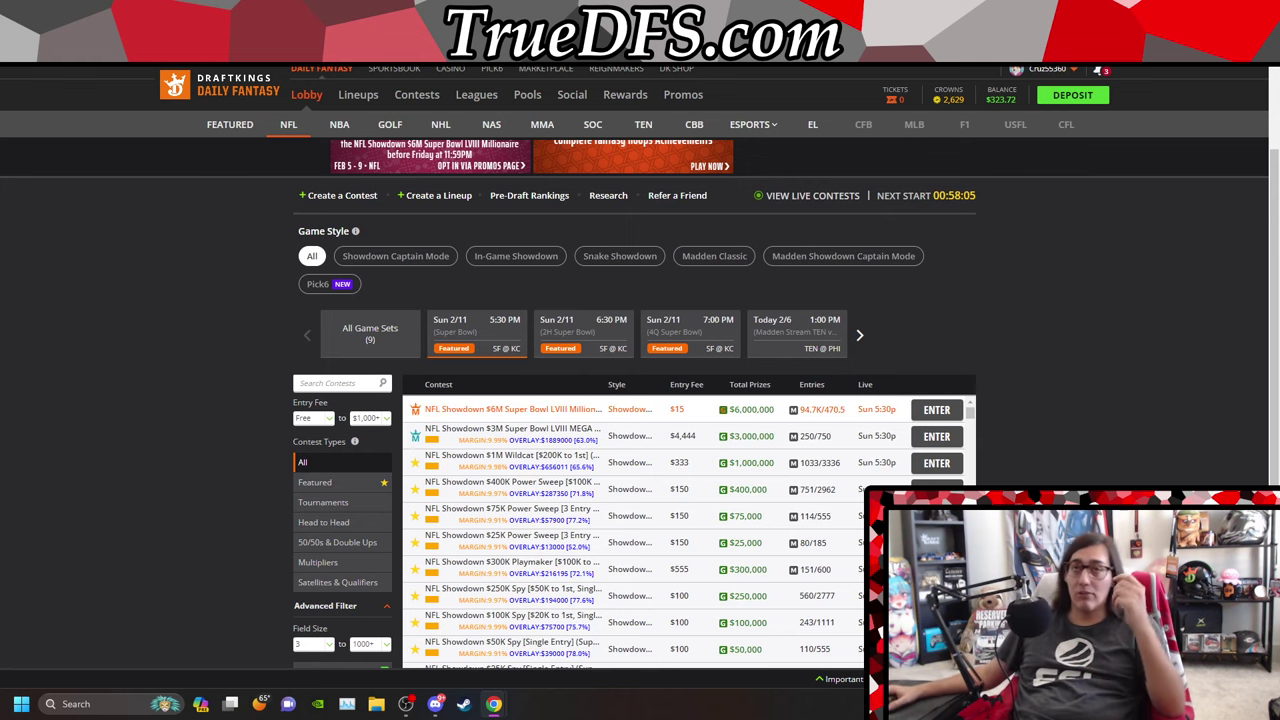
Step: Filter to tournaments with a $30 maximum entry fee and search contests for 'single'
click(340, 502)
click(385, 418)
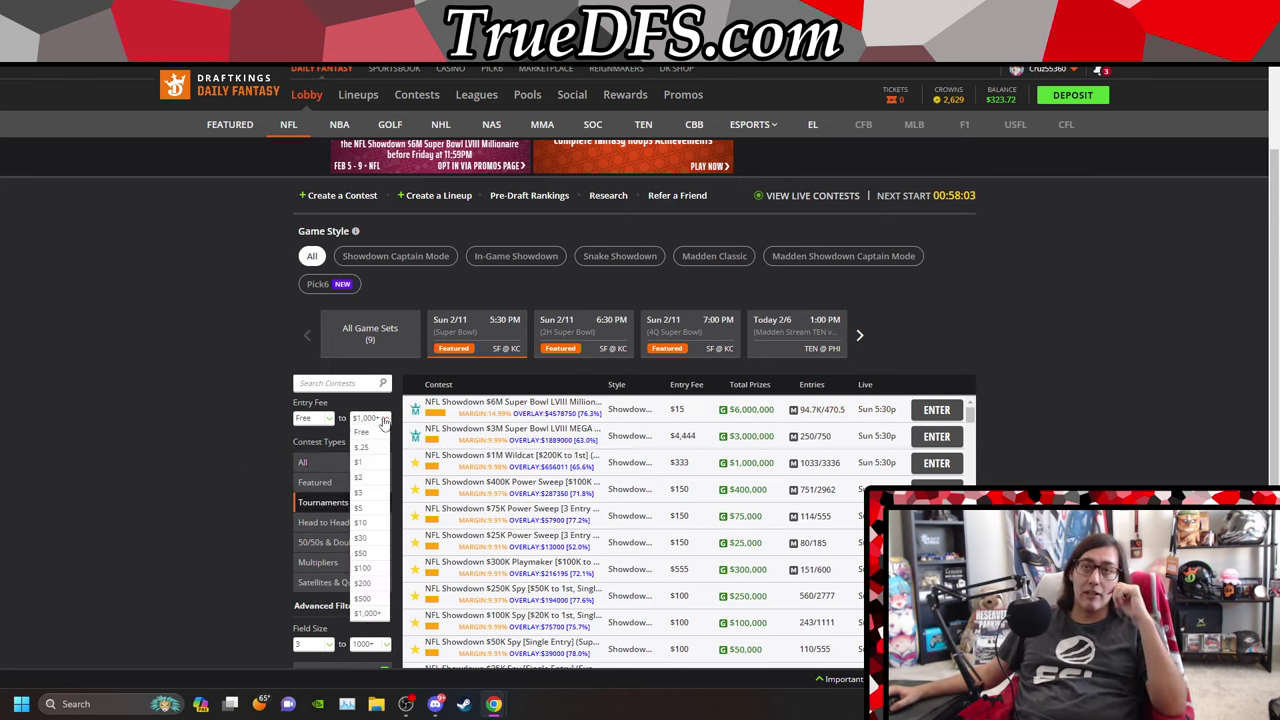
click(362, 537)
click(316, 382)
text(single)
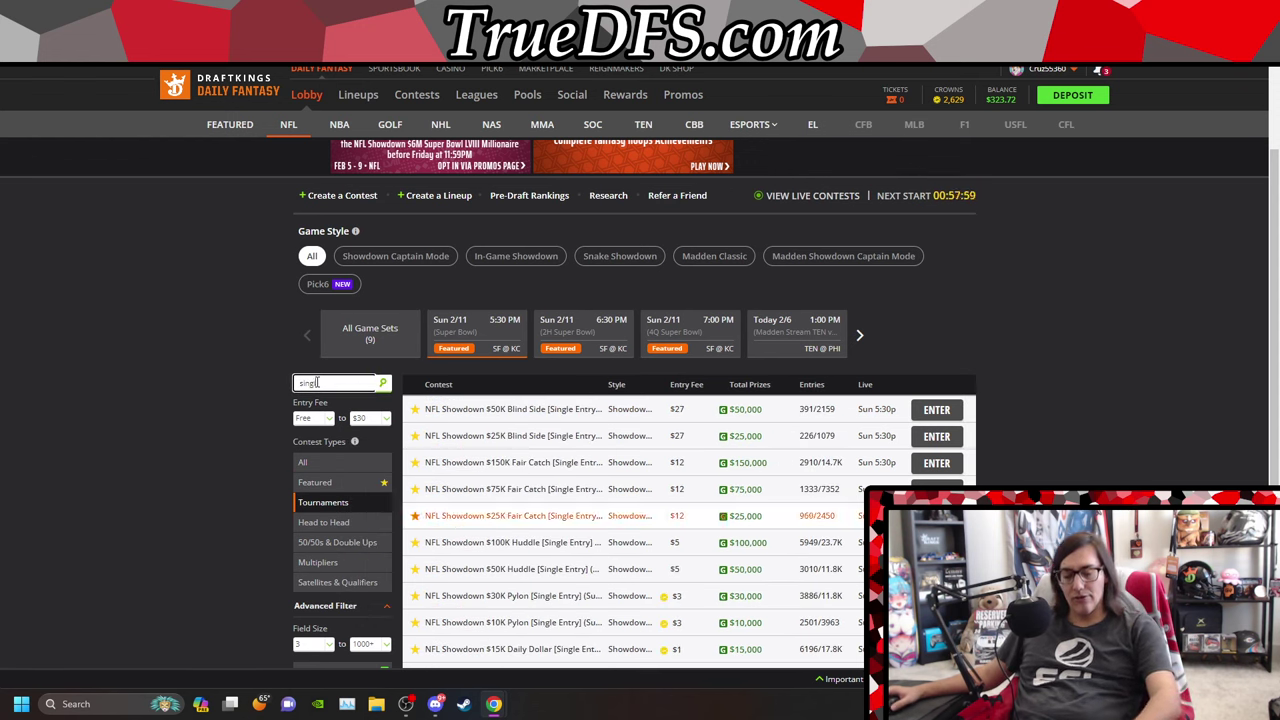
scroll(1030, 367, down, 1)
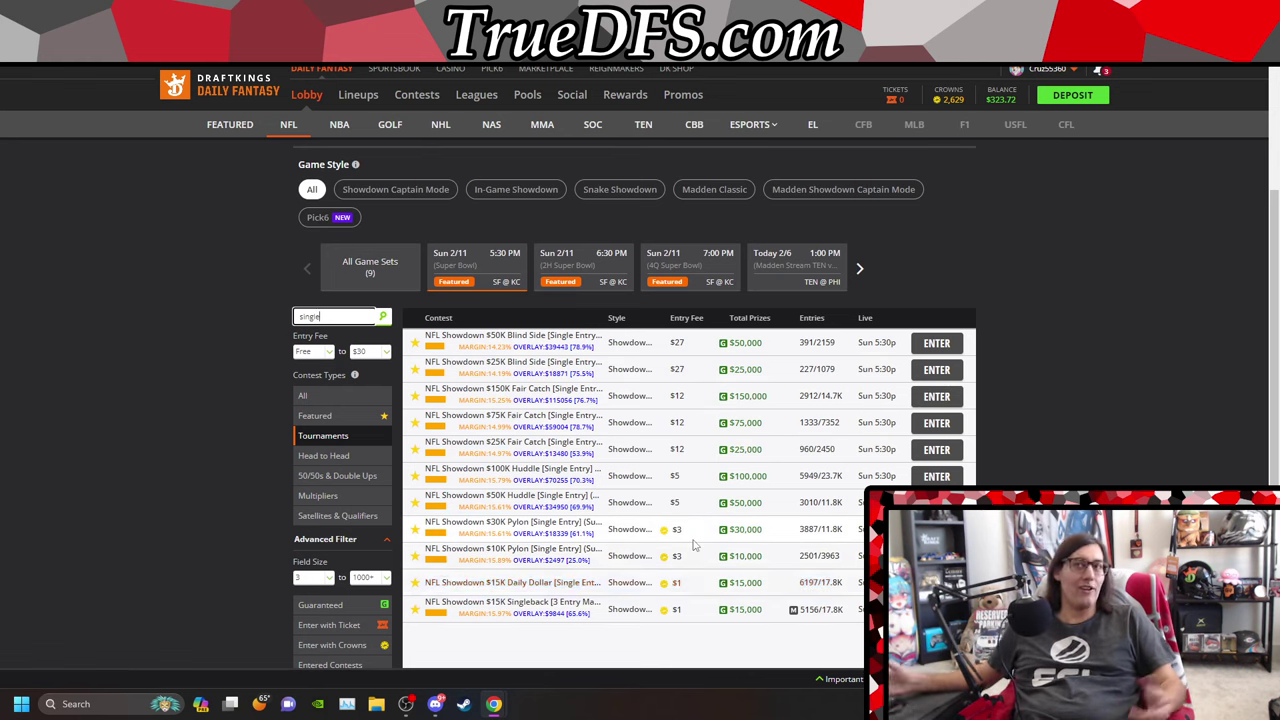
Step: Widen the entry-fee range to $30–$50, then to $30–$100
click(380, 349)
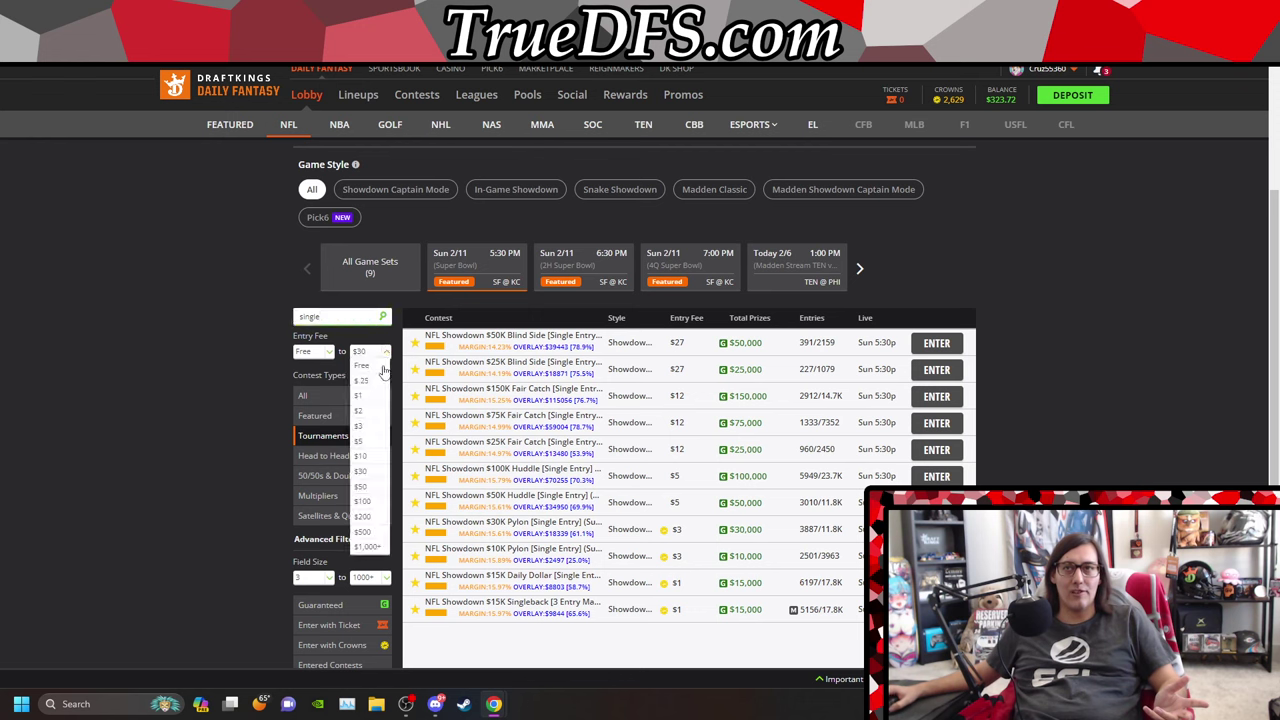
click(364, 488)
click(312, 352)
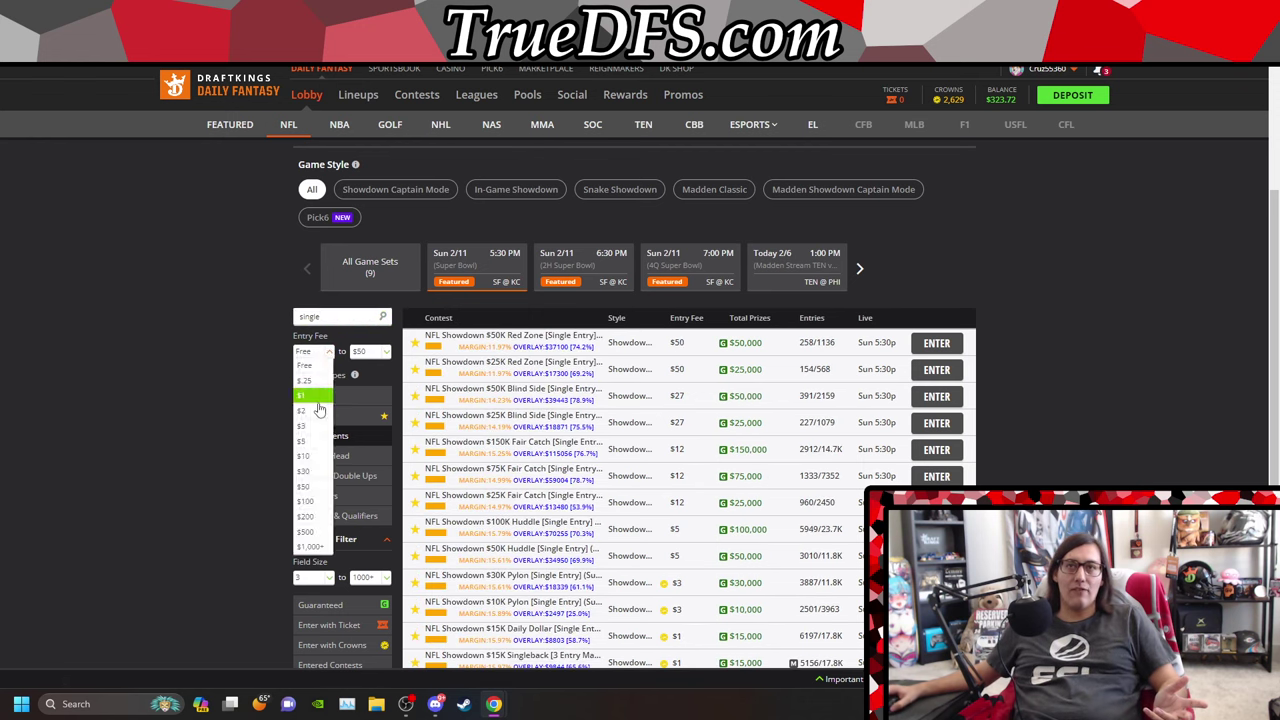
click(305, 472)
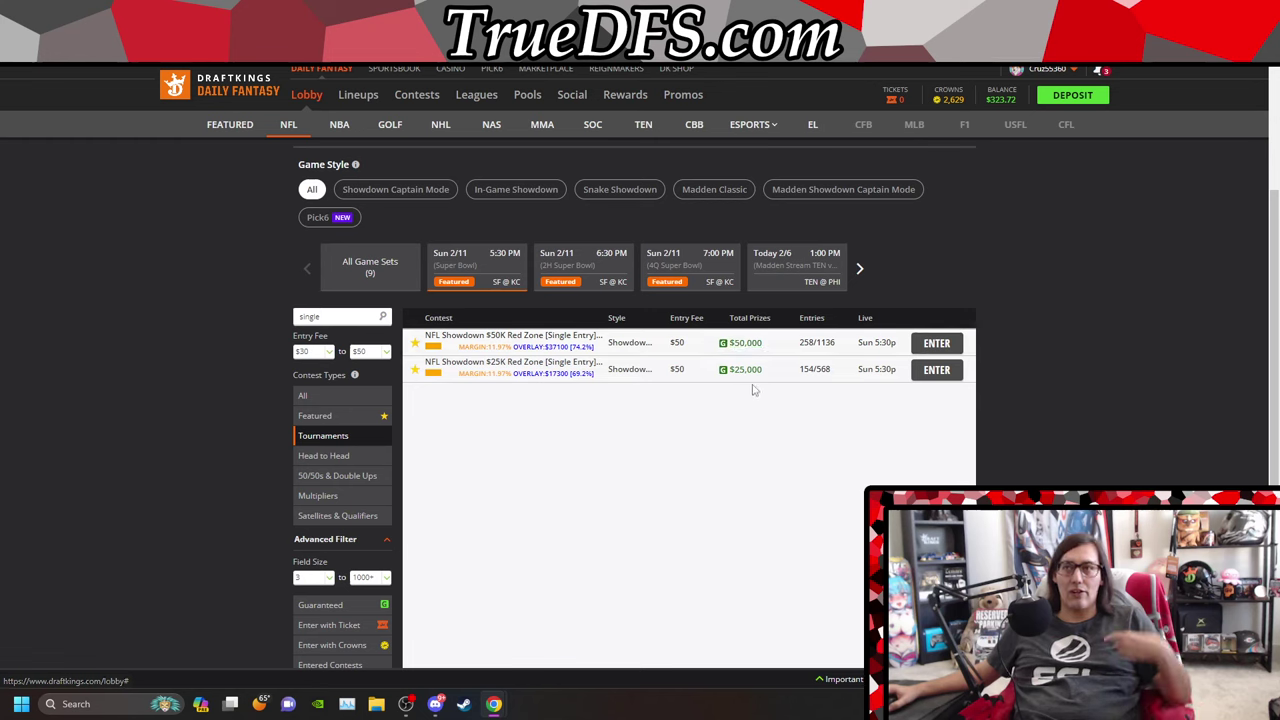
click(378, 351)
click(366, 501)
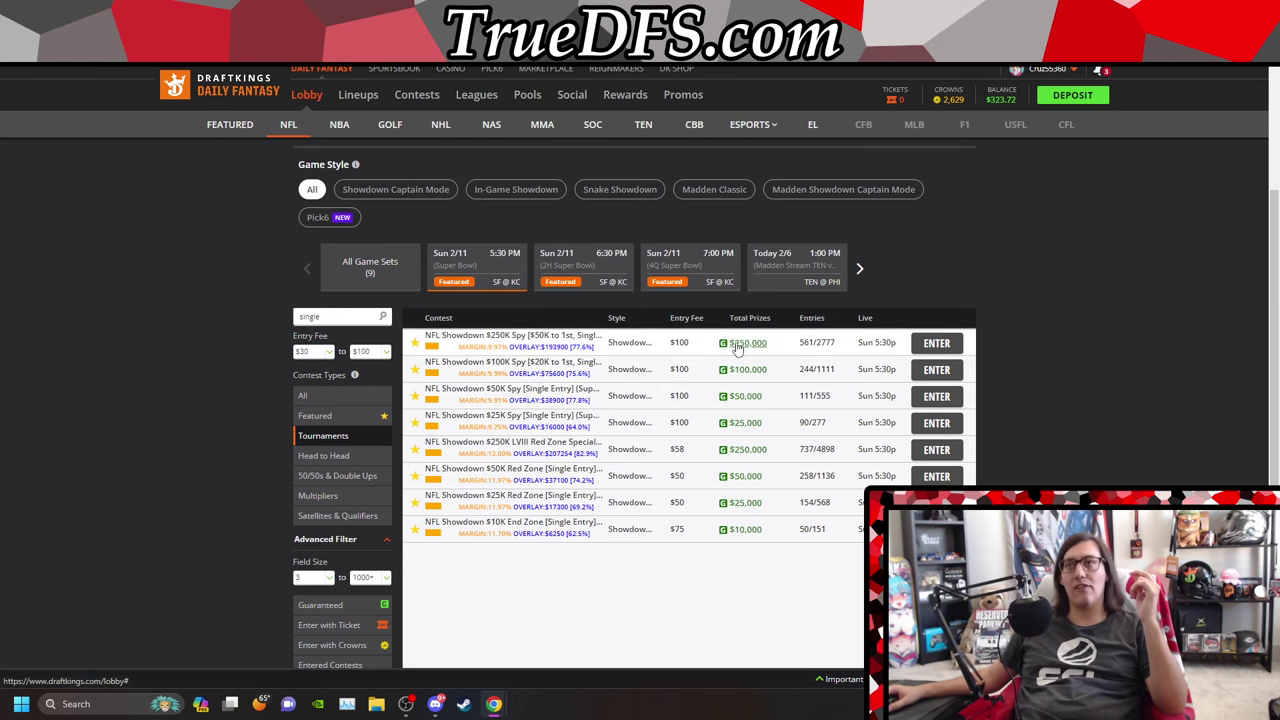
Step: Review the $250K Spy contest details, then lower the minimum entry fee to $1
click(737, 347)
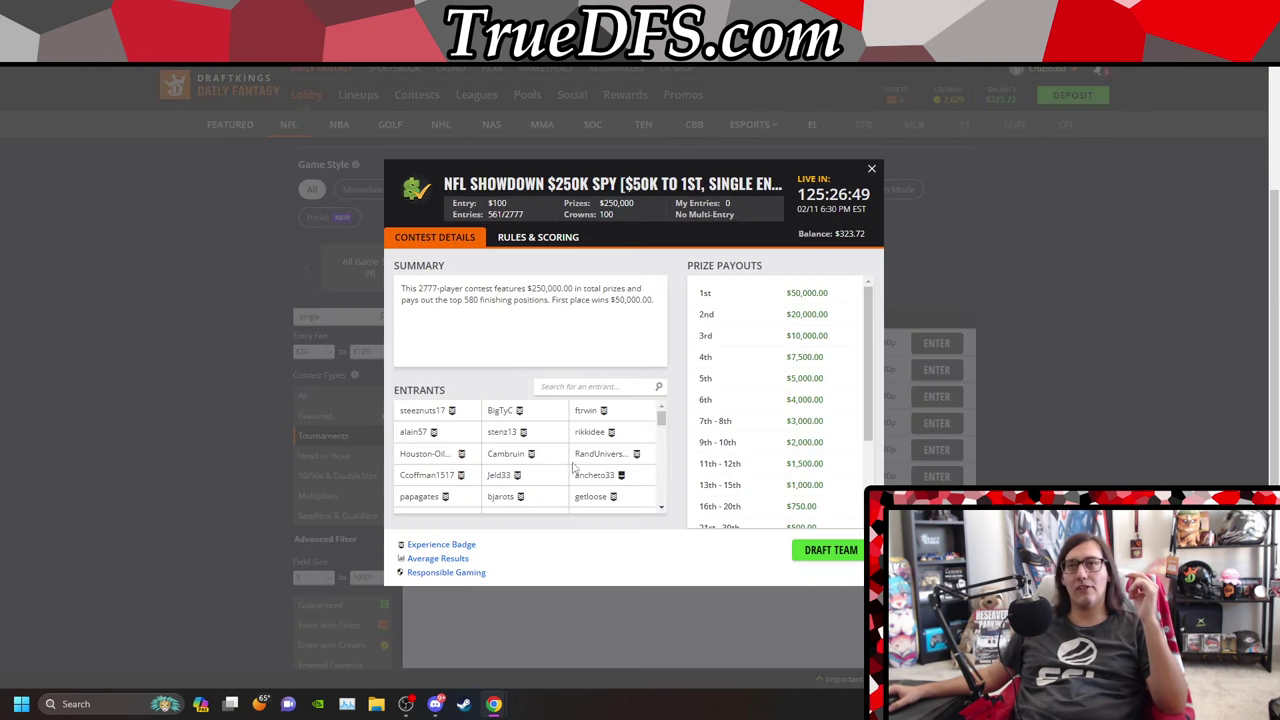
scroll(494, 508, down, 3)
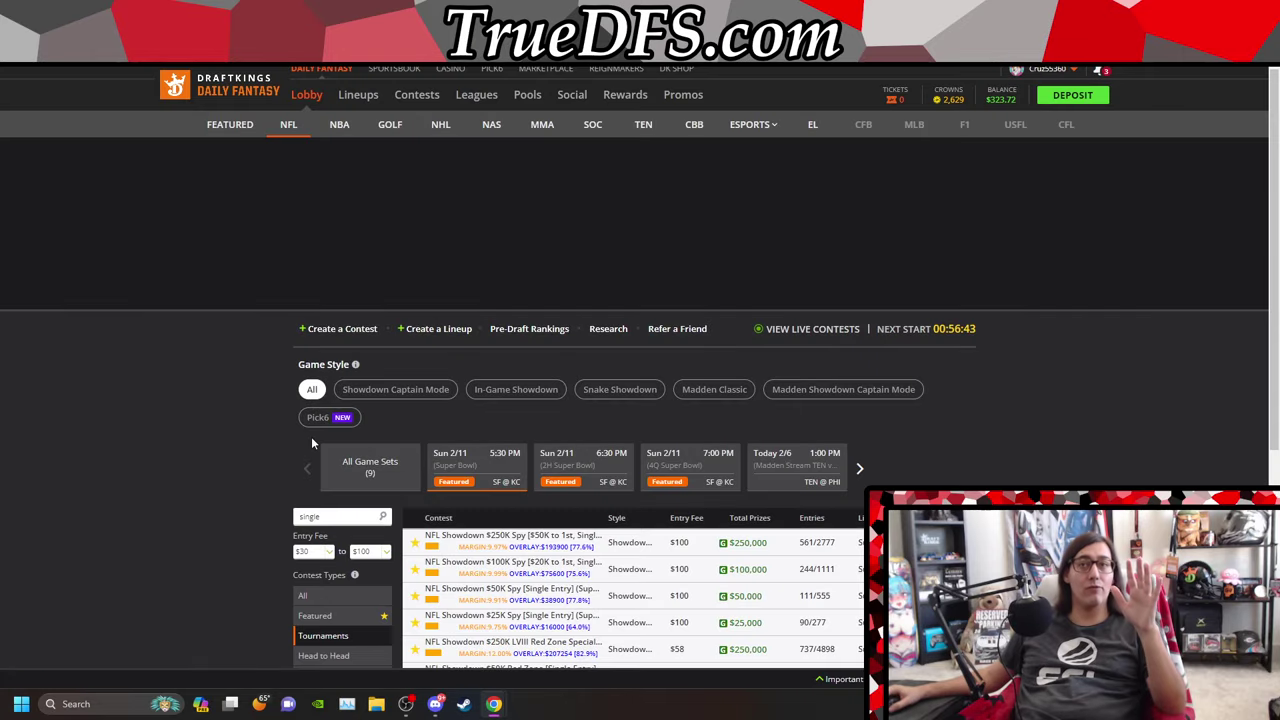
scroll(311, 436, down, 3)
click(322, 287)
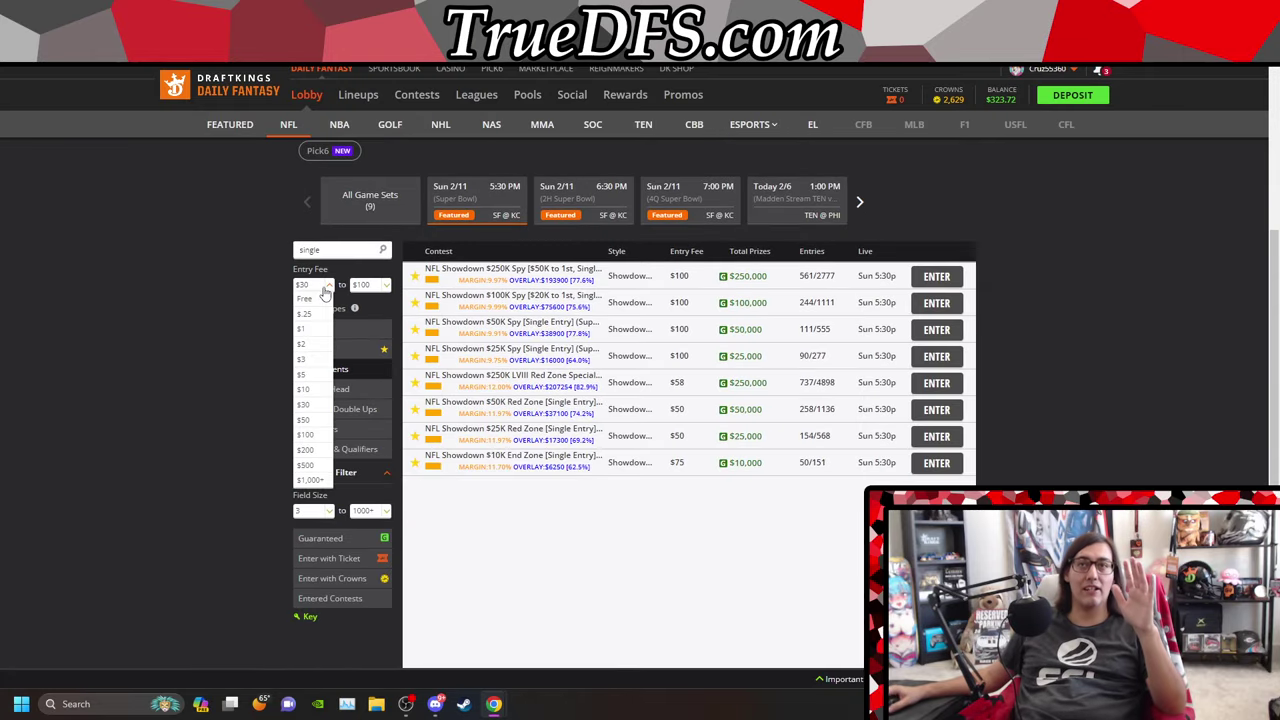
click(302, 328)
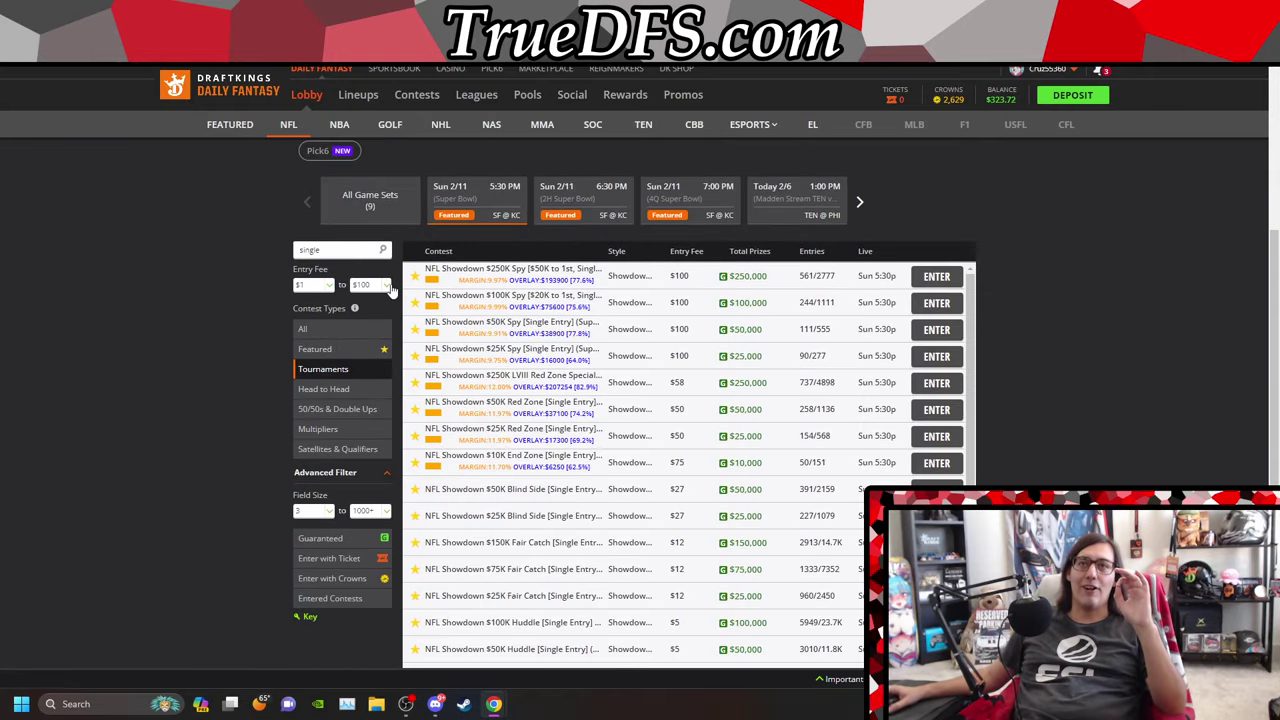
click(388, 286)
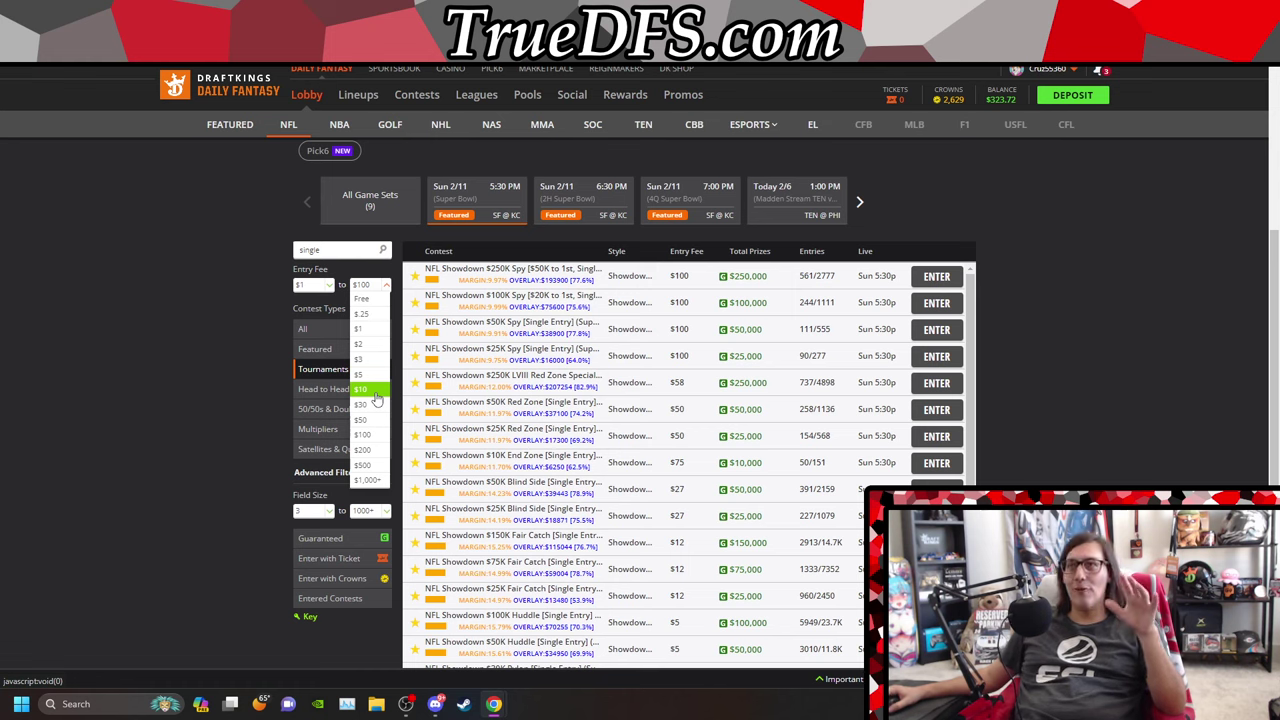
Step: Cap the entry fee at $30 and replace the 'single' search with 'max'
click(377, 410)
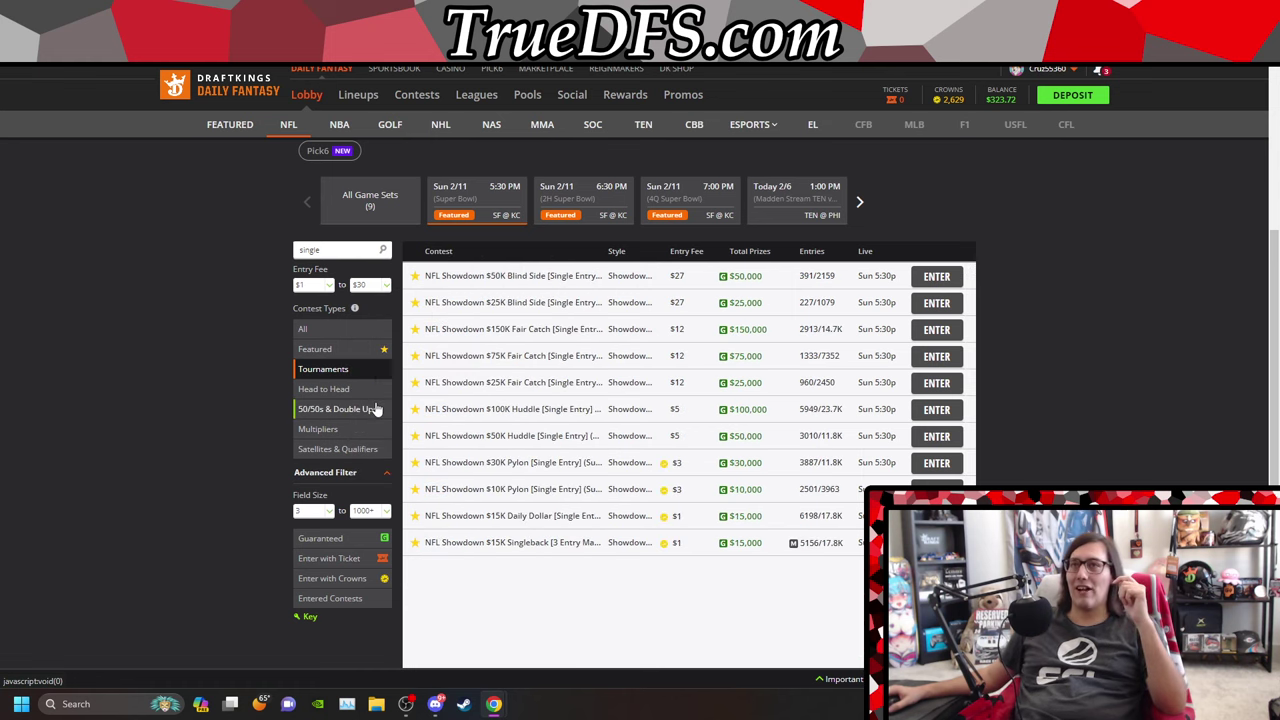
double_click(329, 250)
text(max)
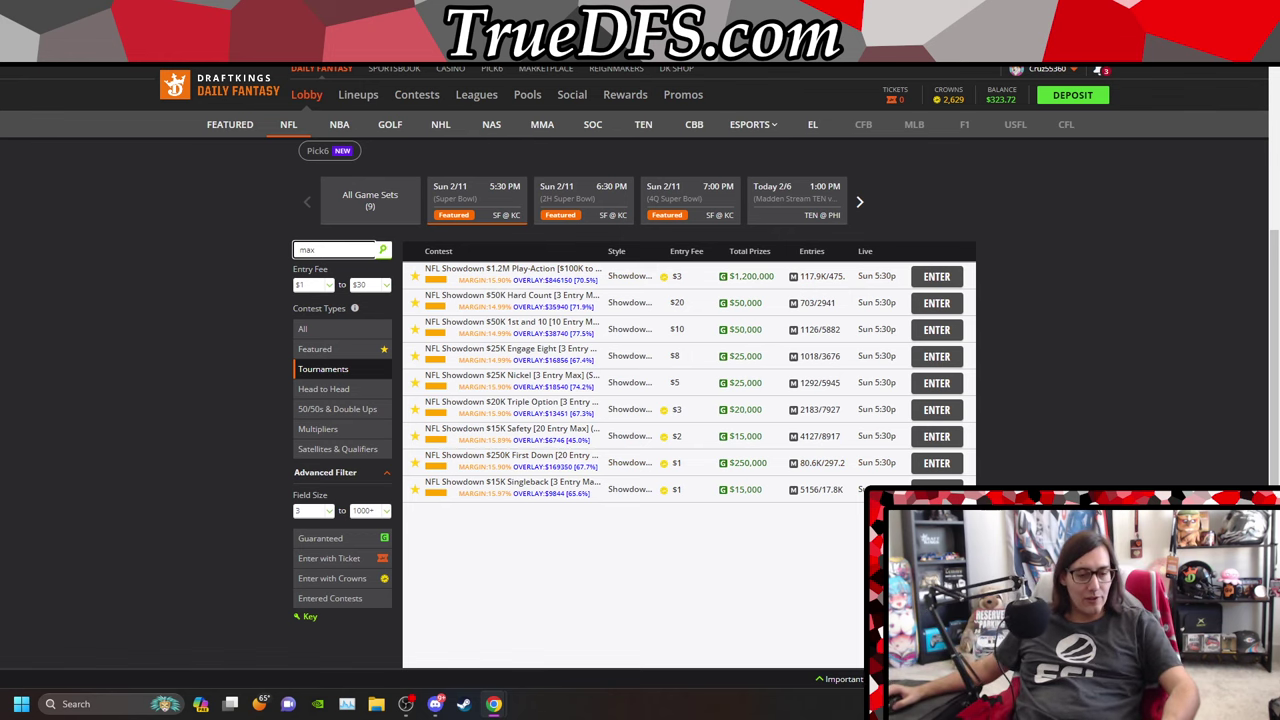
key(alt+Tab)
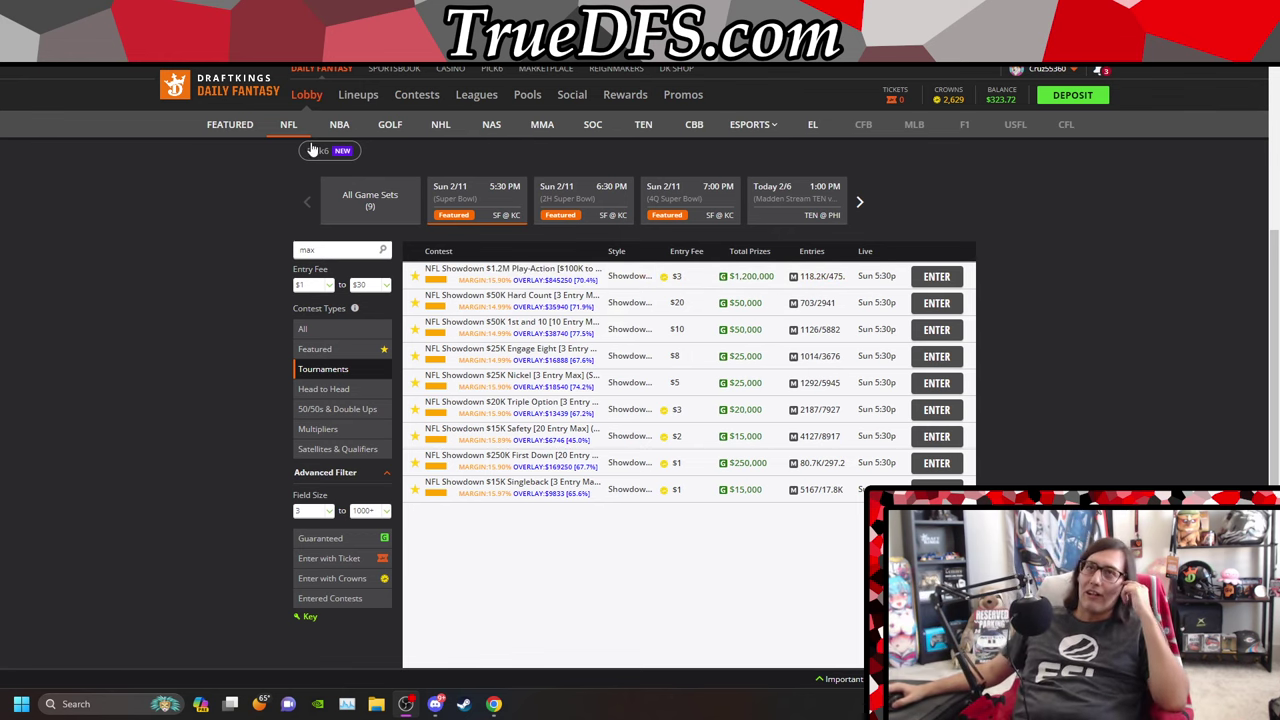
key(alt+Tab)
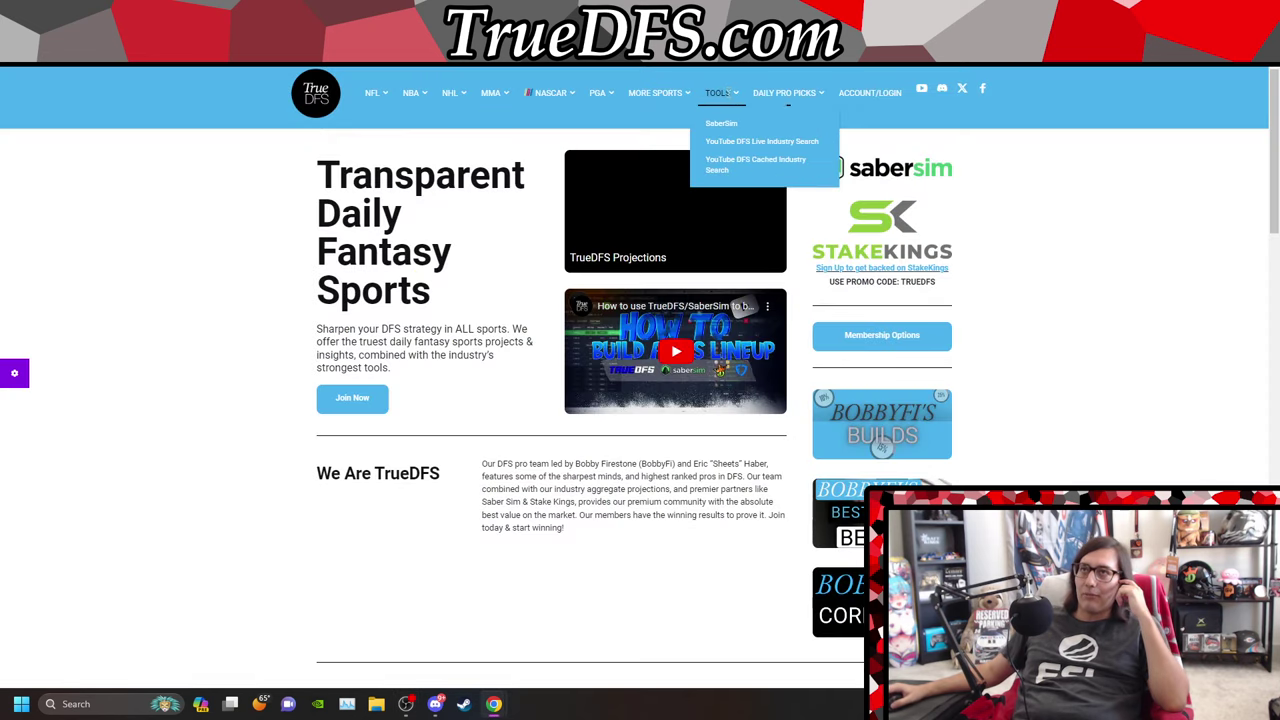
key(alt+Tab)
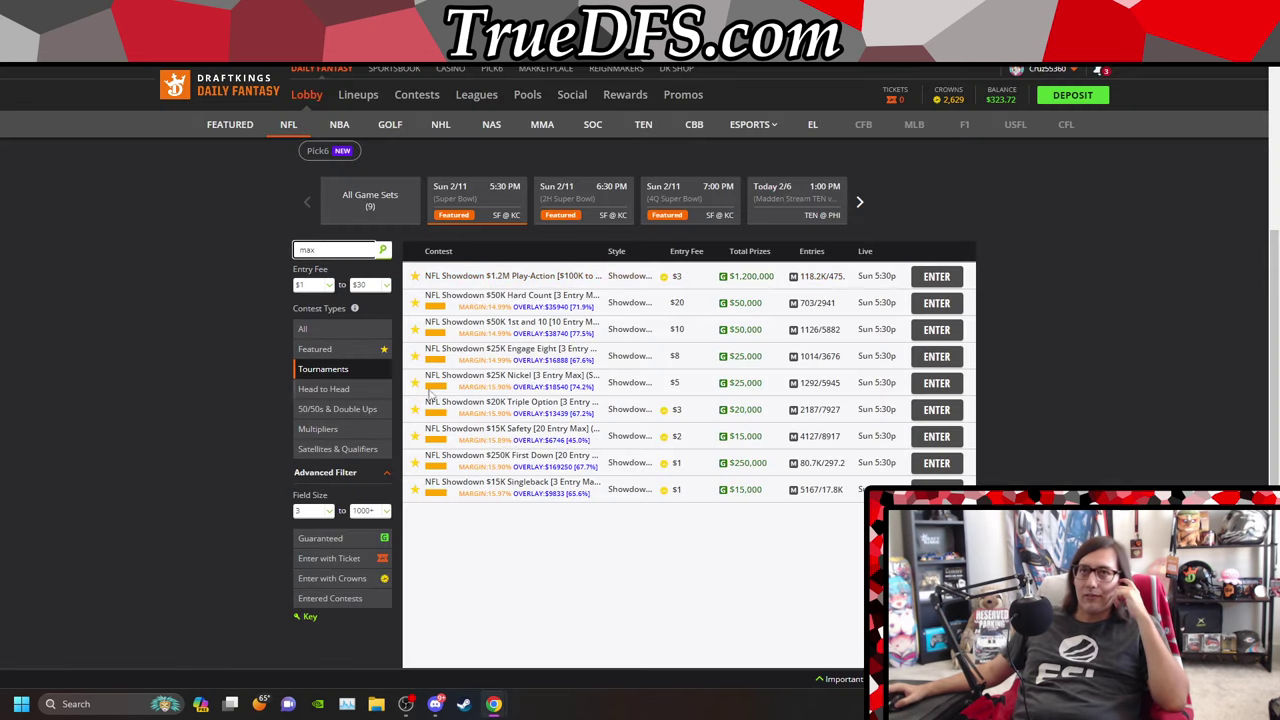
Step: Enter the NFL Showdown $50K Hard Count [3 Entry Max] contest to reach its draft page
click(864, 340)
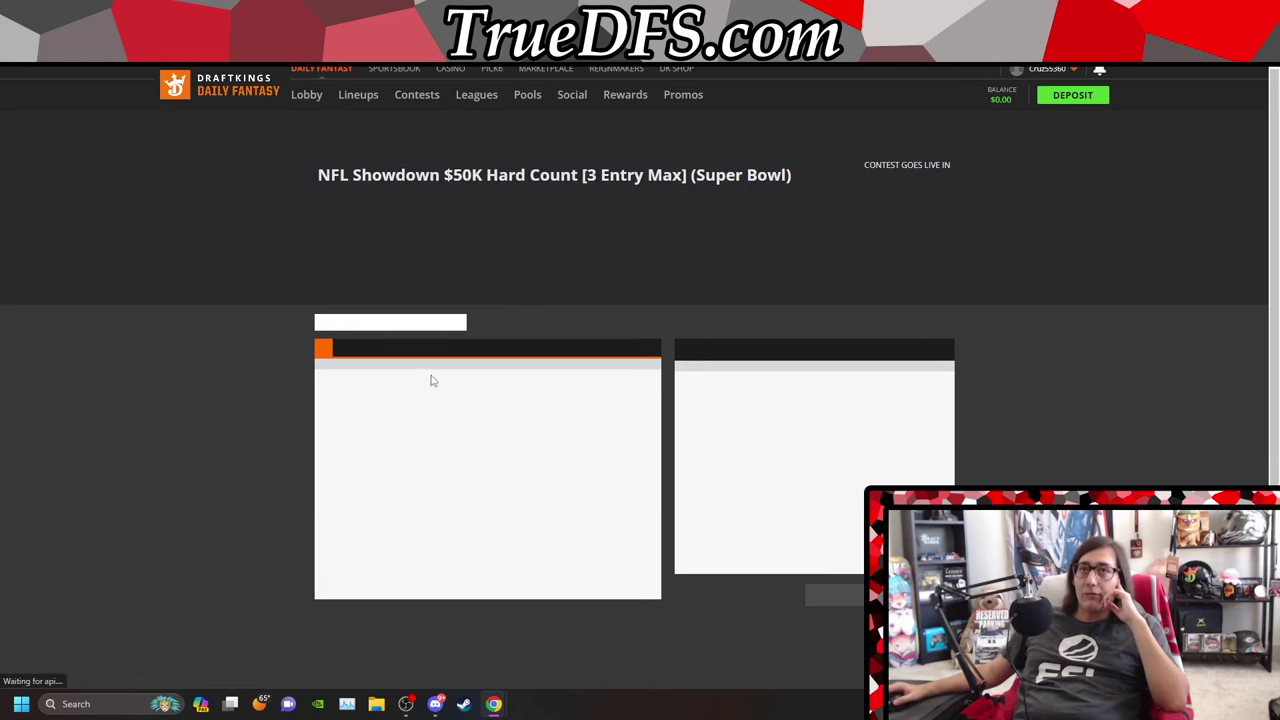
scroll(203, 336, down, 1)
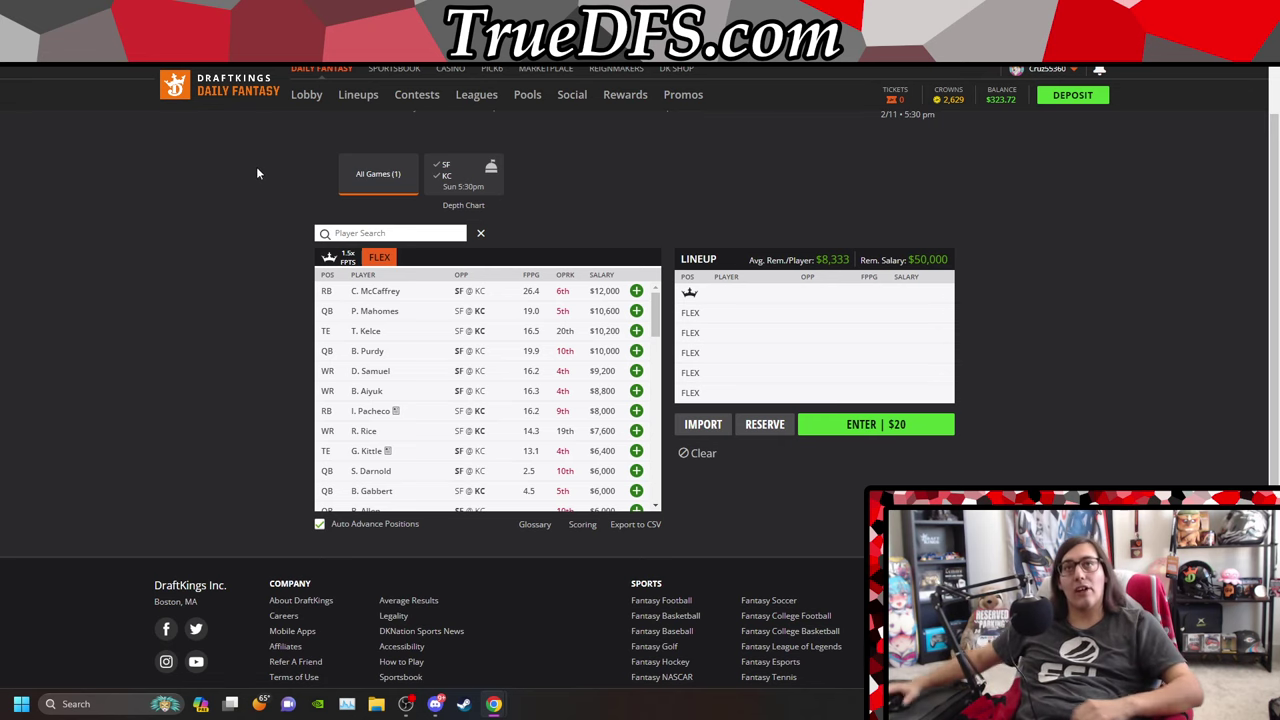
Step: In SaberSim, load the NFL February 11 Super Bowl Showdown slate
click(320, 40)
click(100, 143)
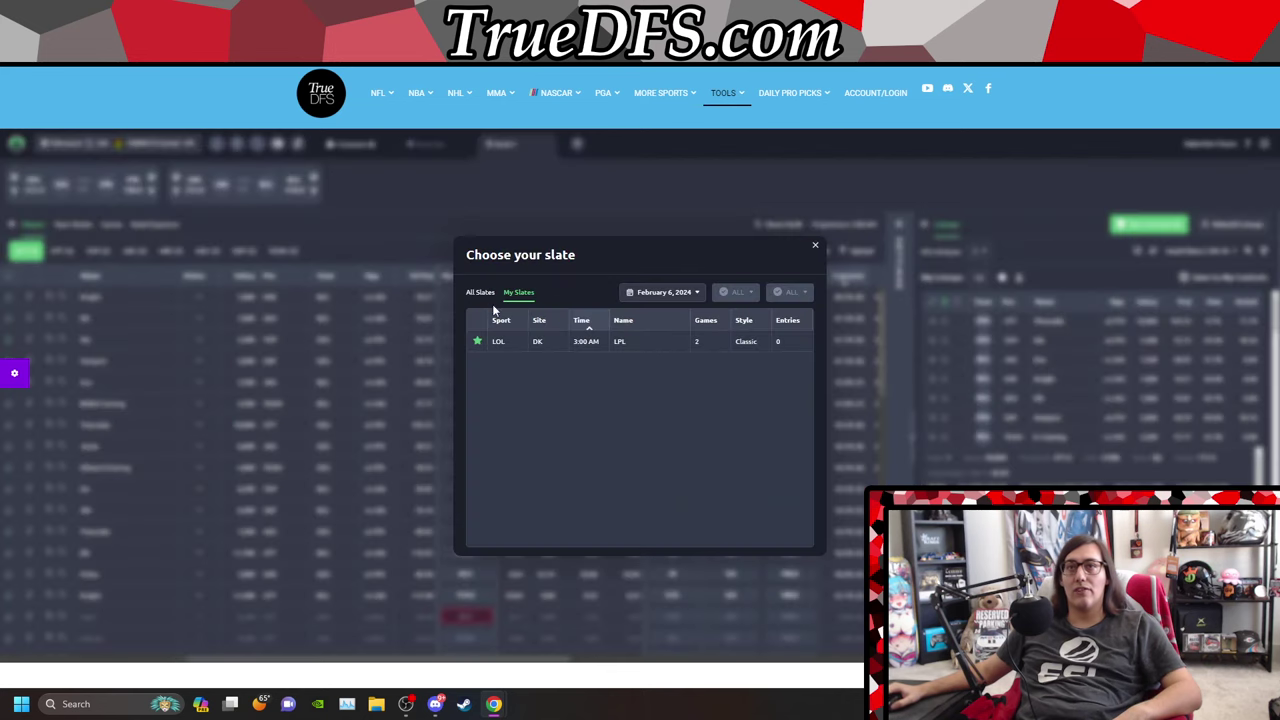
click(723, 298)
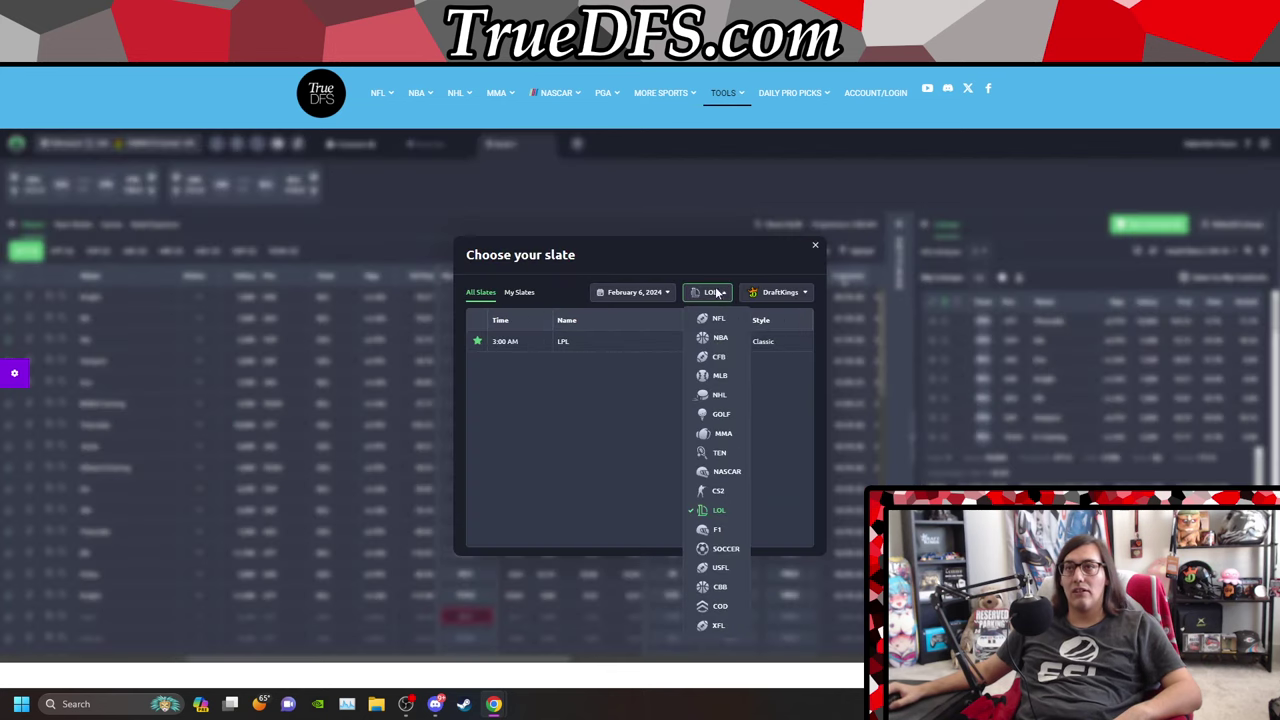
click(718, 333)
click(650, 305)
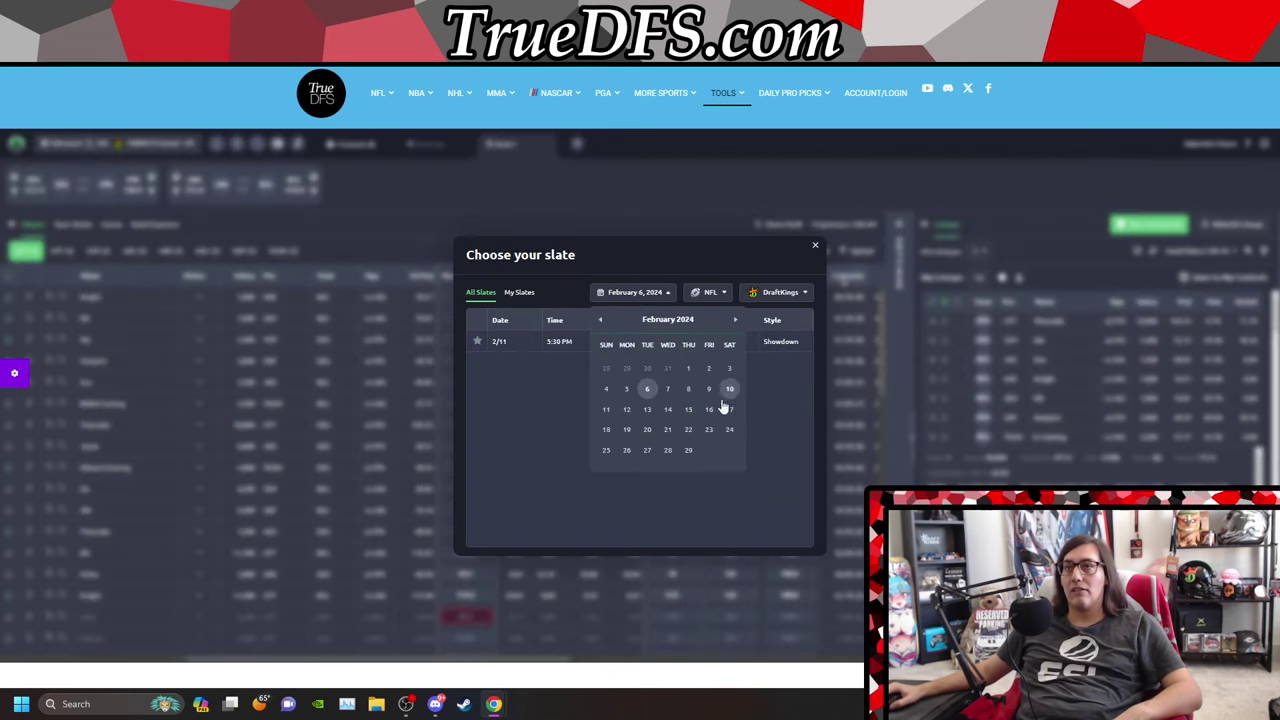
click(609, 417)
click(622, 343)
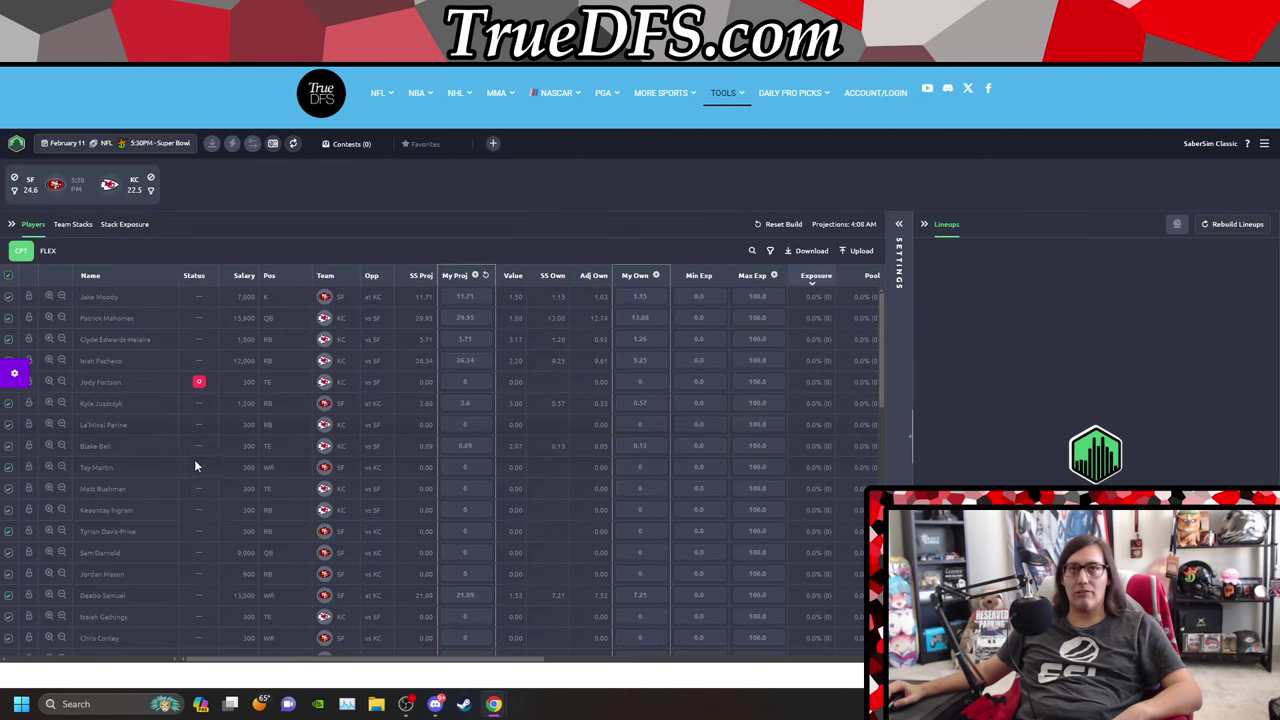
scroll(430, 470, down, 5)
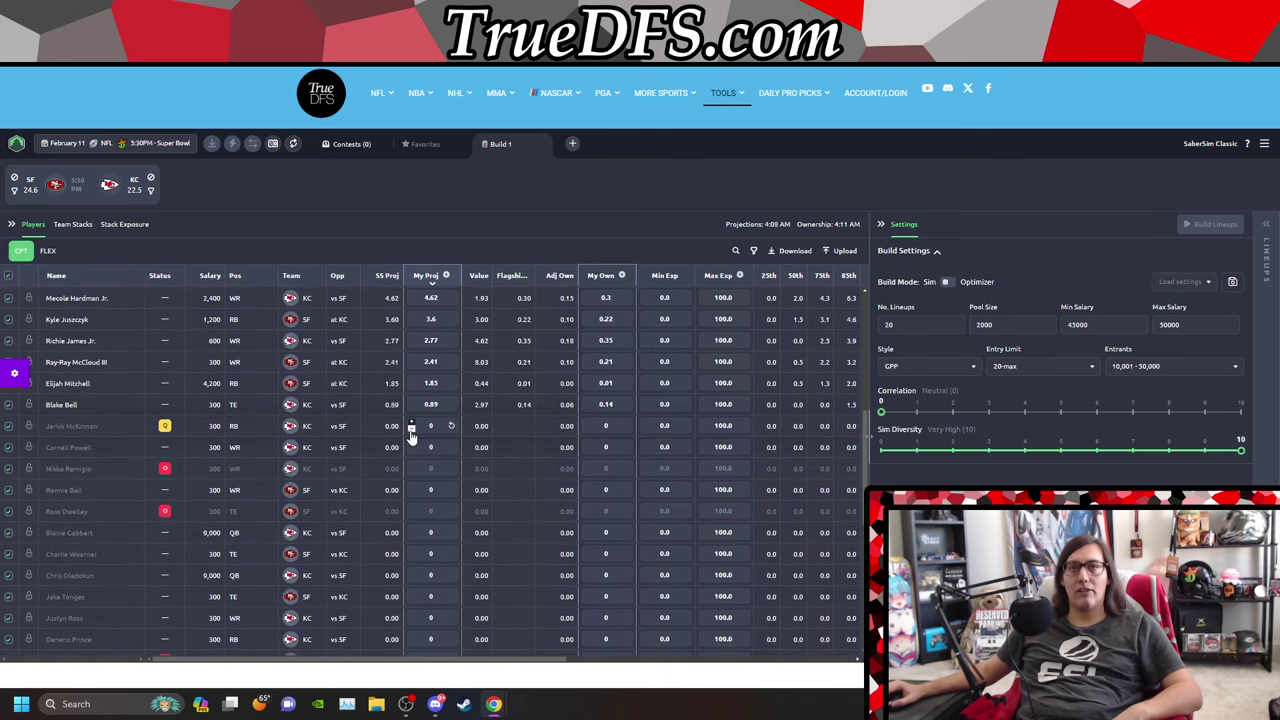
Step: Set Blake Bell's projection to 0 and Elijah Mitchell's to 1
click(430, 404)
text(0)
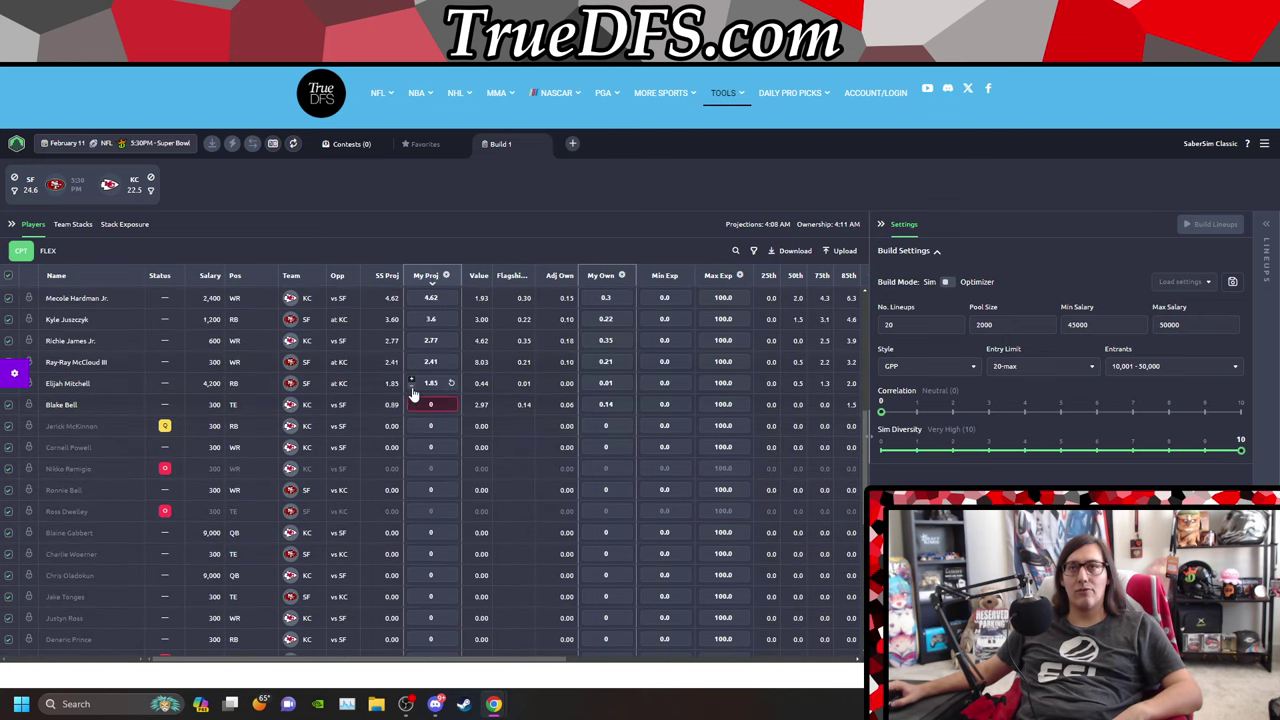
key(Return)
click(428, 384)
text(1)
key(Return)
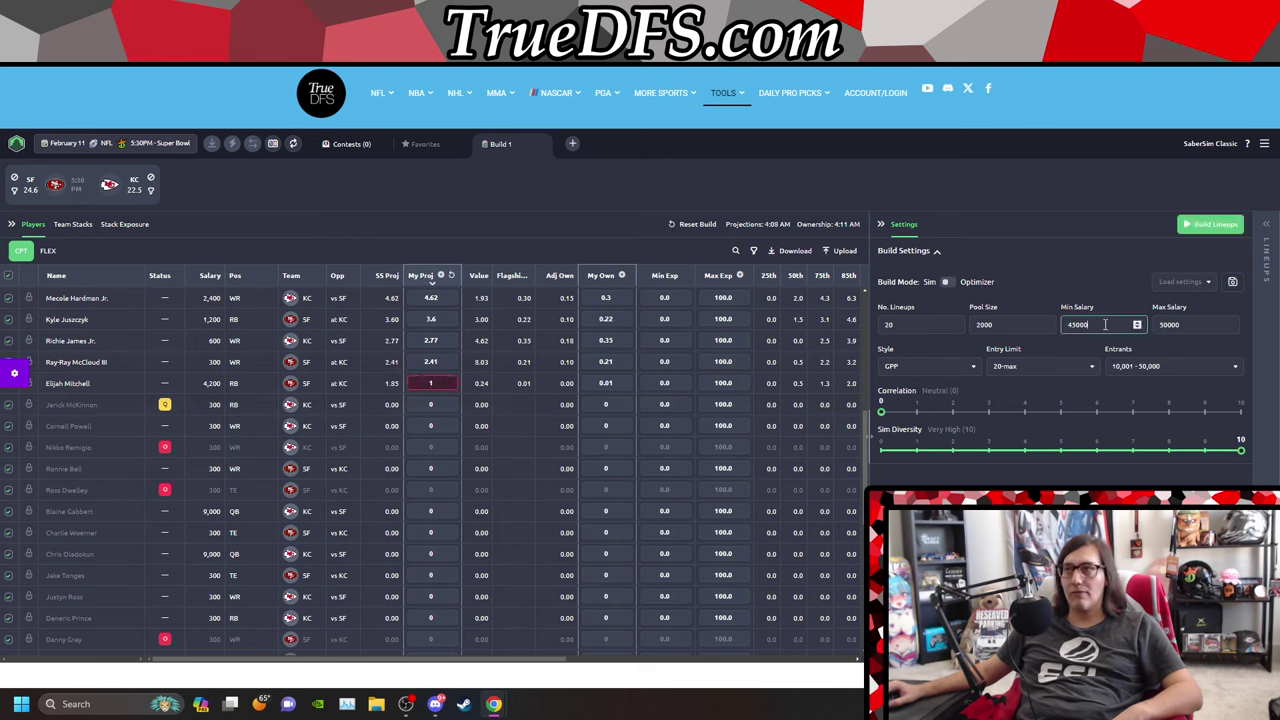
Step: Set pool size and number of lineups to 5000, then build the lineups
click(983, 325)
key(BackSpace)
text(5)
click(925, 323)
key(BackSpace)
key(BackSpace)
text(5000)
click(1191, 229)
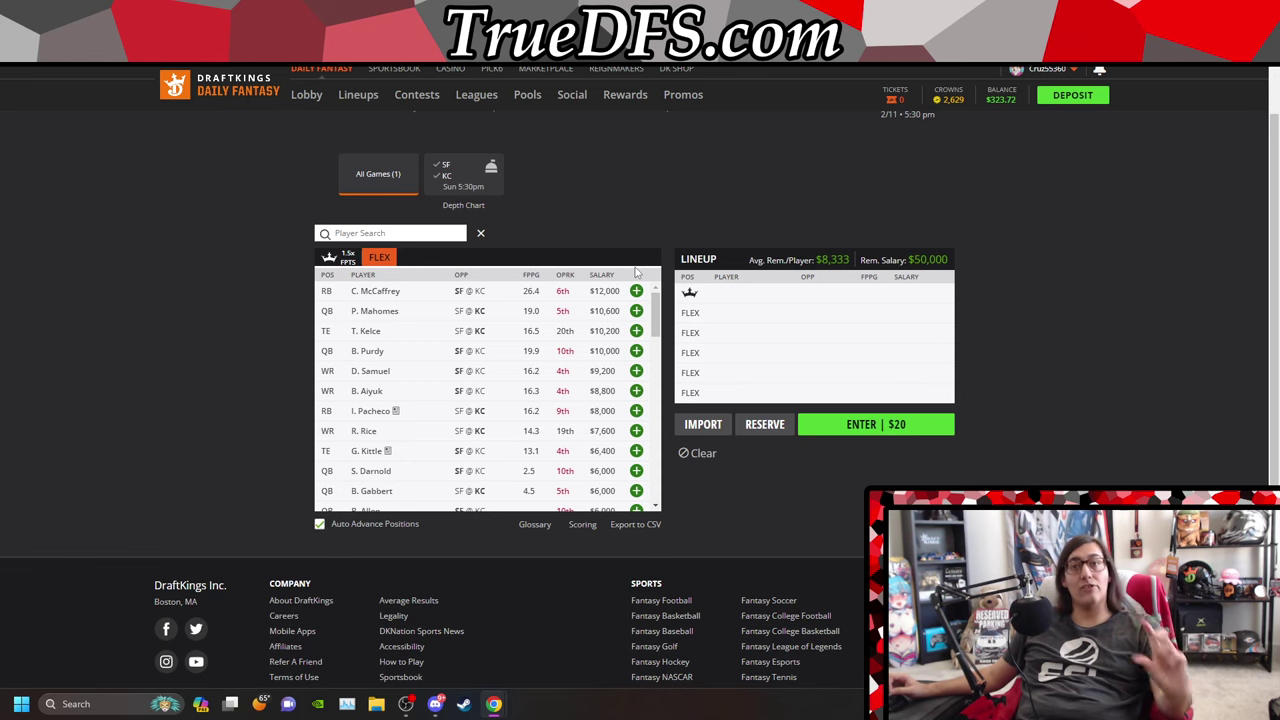
click(384, 292)
click(551, 307)
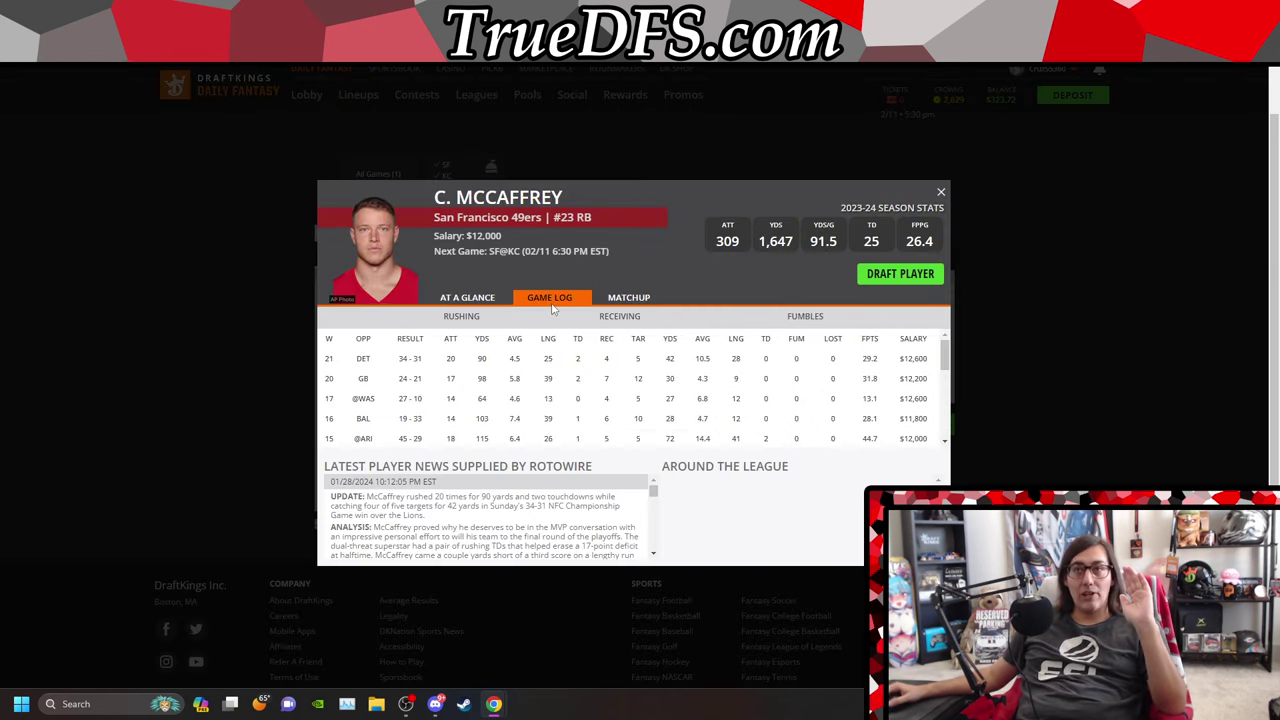
scroll(880, 405, down, 2)
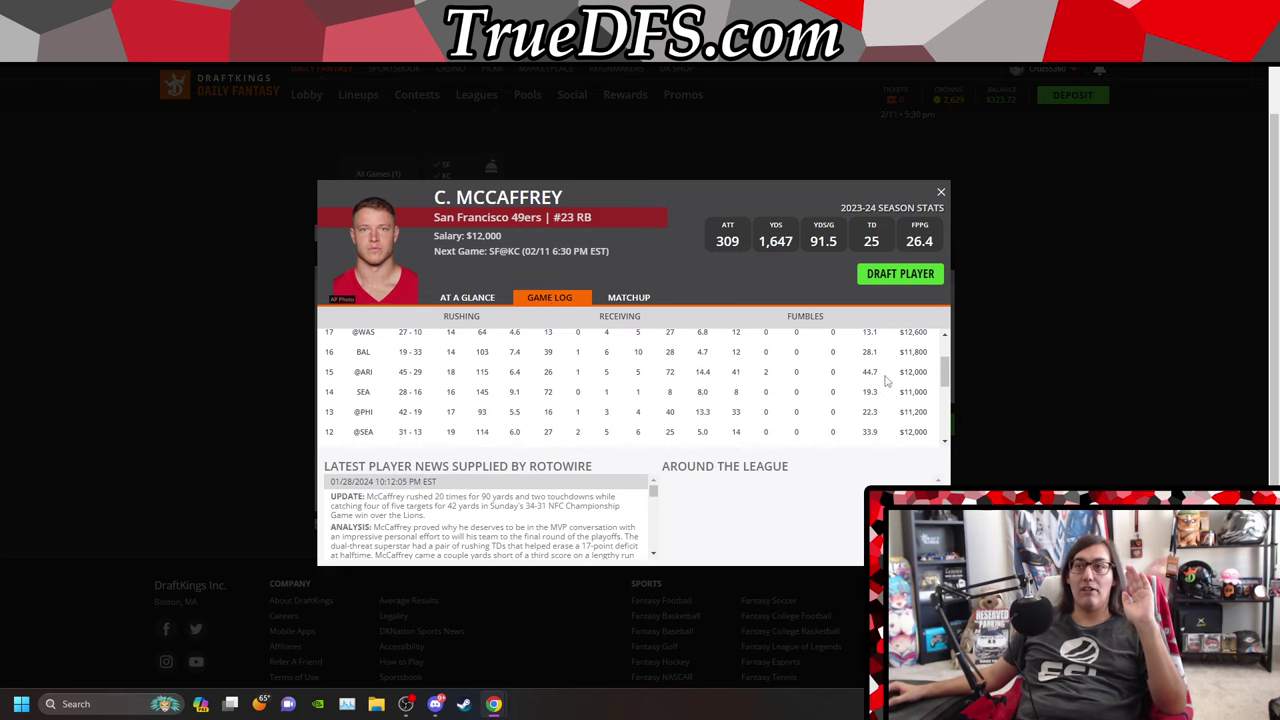
double_click(870, 372)
double_click(866, 433)
scroll(857, 436, down, 2)
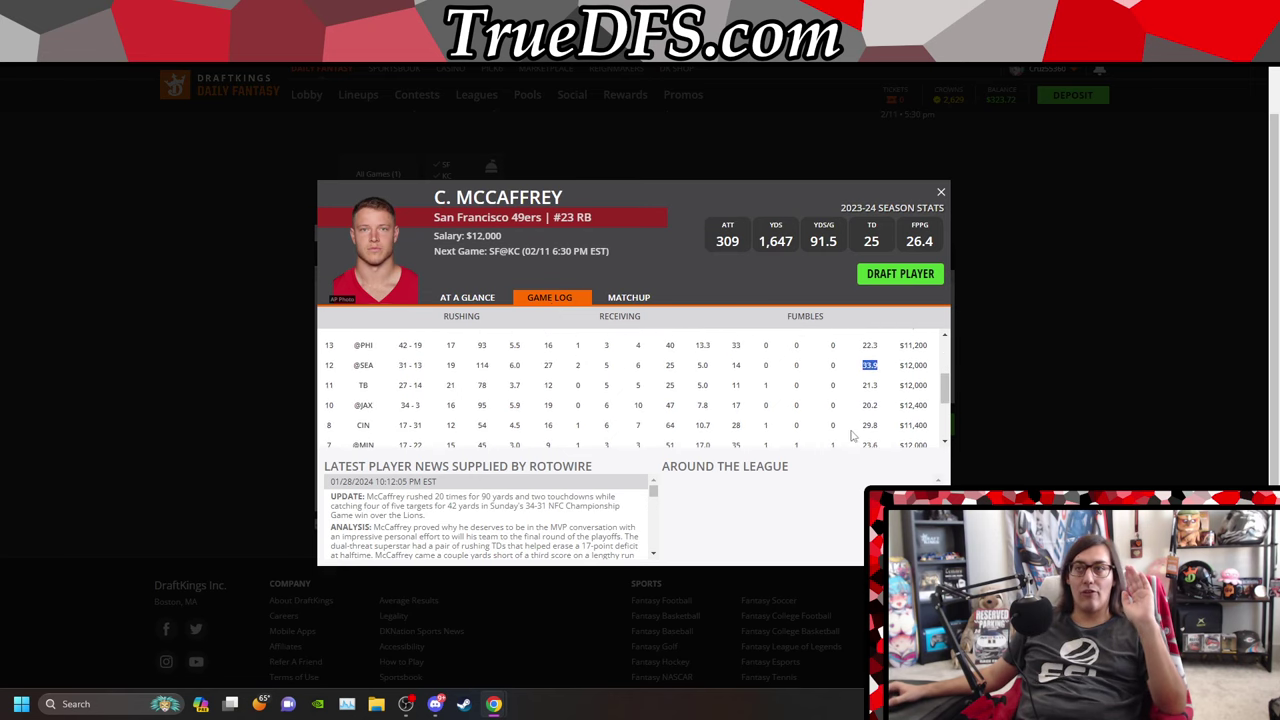
scroll(857, 436, down, 3)
double_click(870, 377)
click(941, 193)
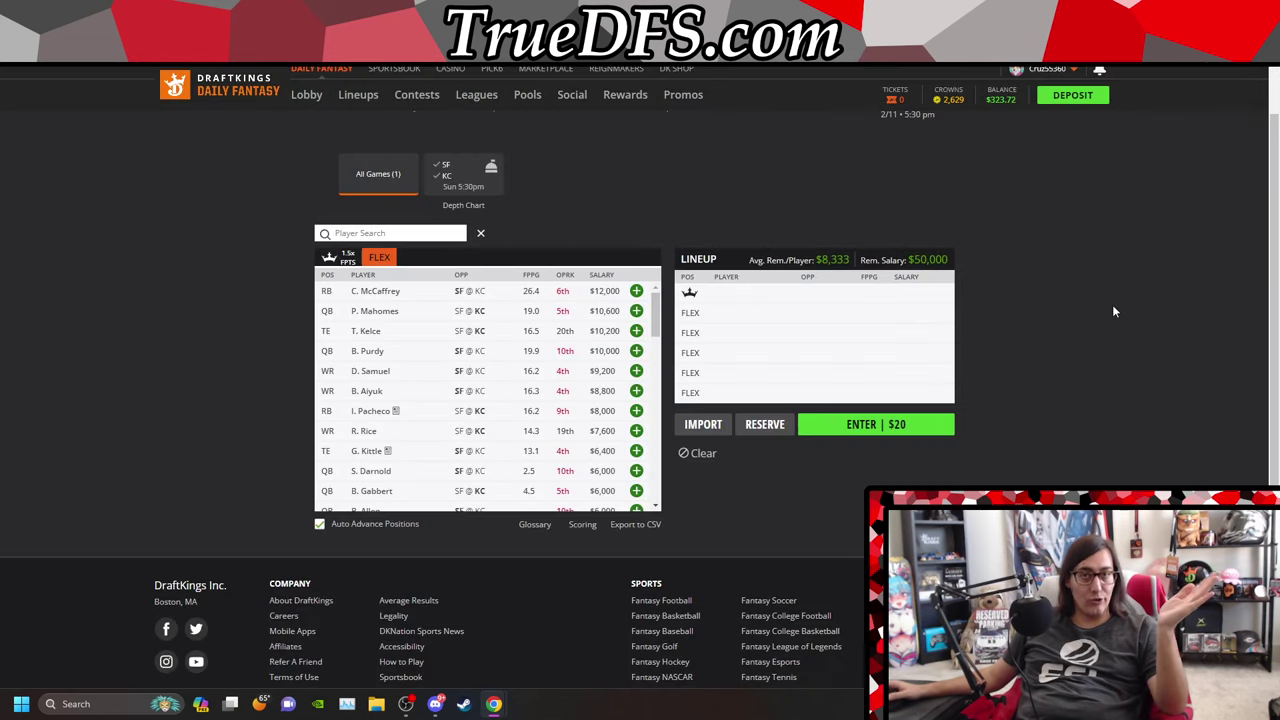
click(372, 312)
click(549, 300)
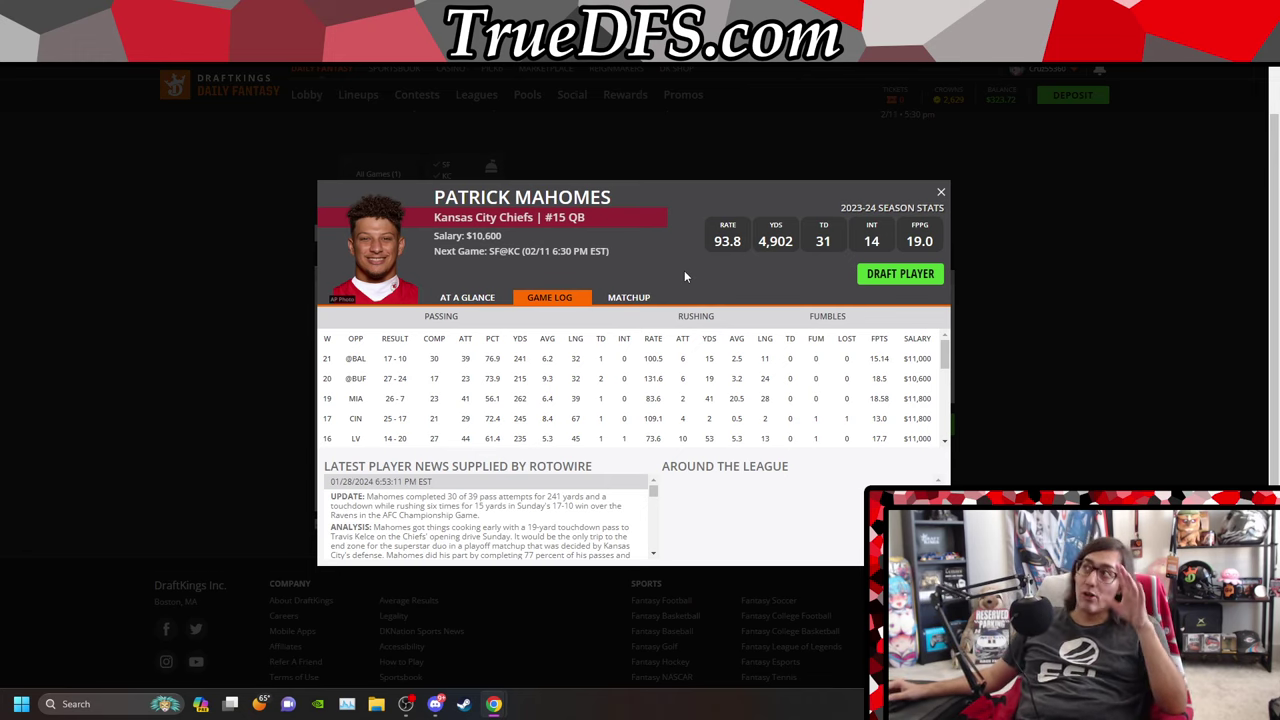
scroll(610, 385, down, 1)
scroll(610, 385, down, 4)
scroll(610, 385, down, 1)
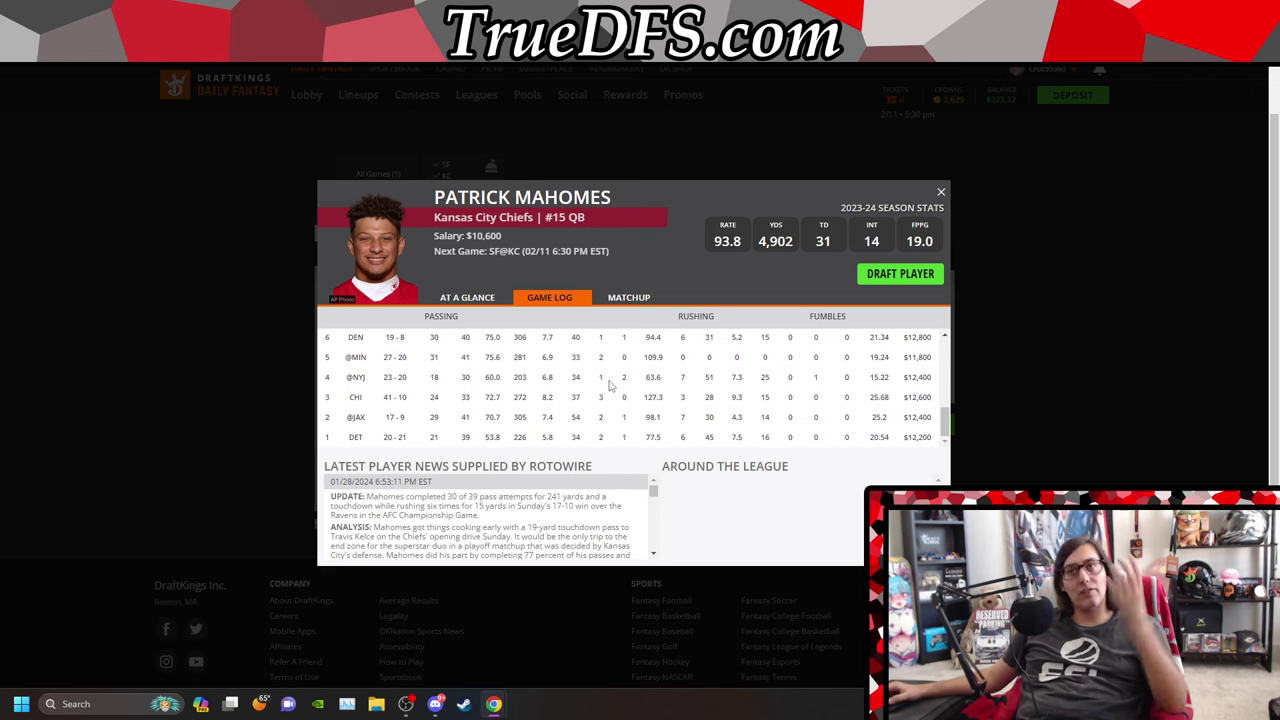
scroll(610, 385, up, 6)
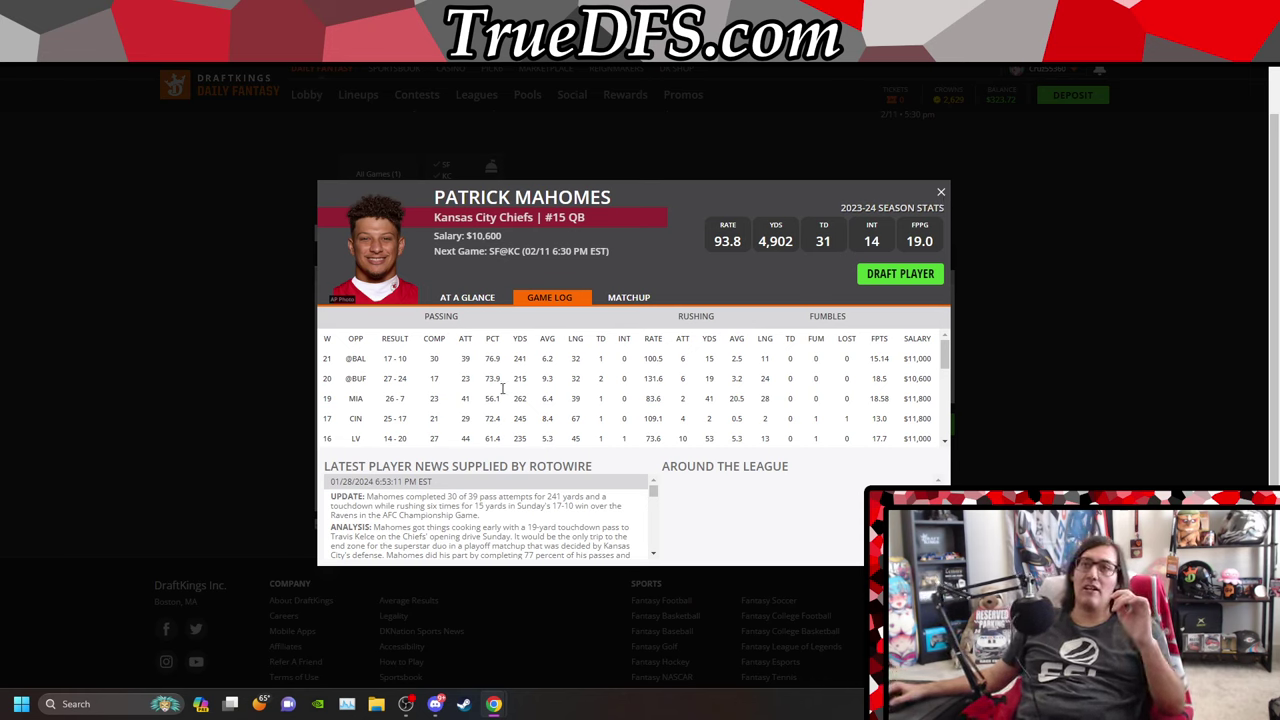
scroll(540, 370, down, 1)
scroll(540, 370, down, 1)
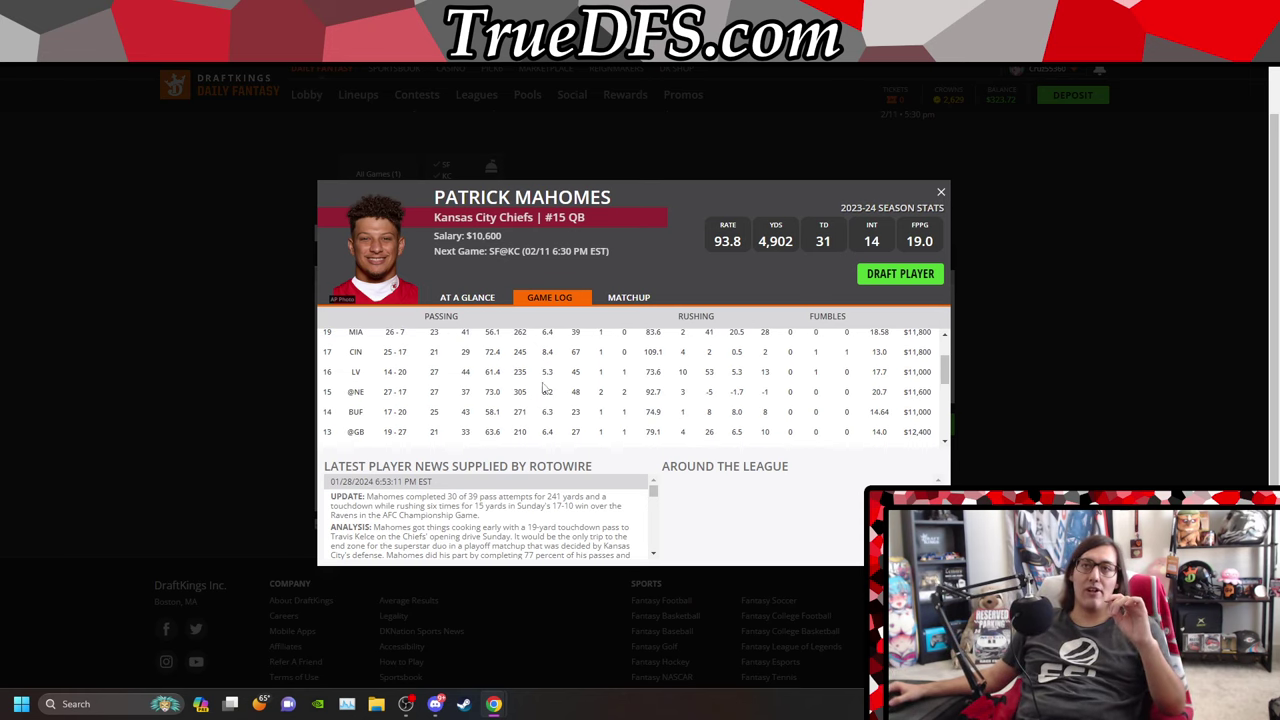
click(941, 193)
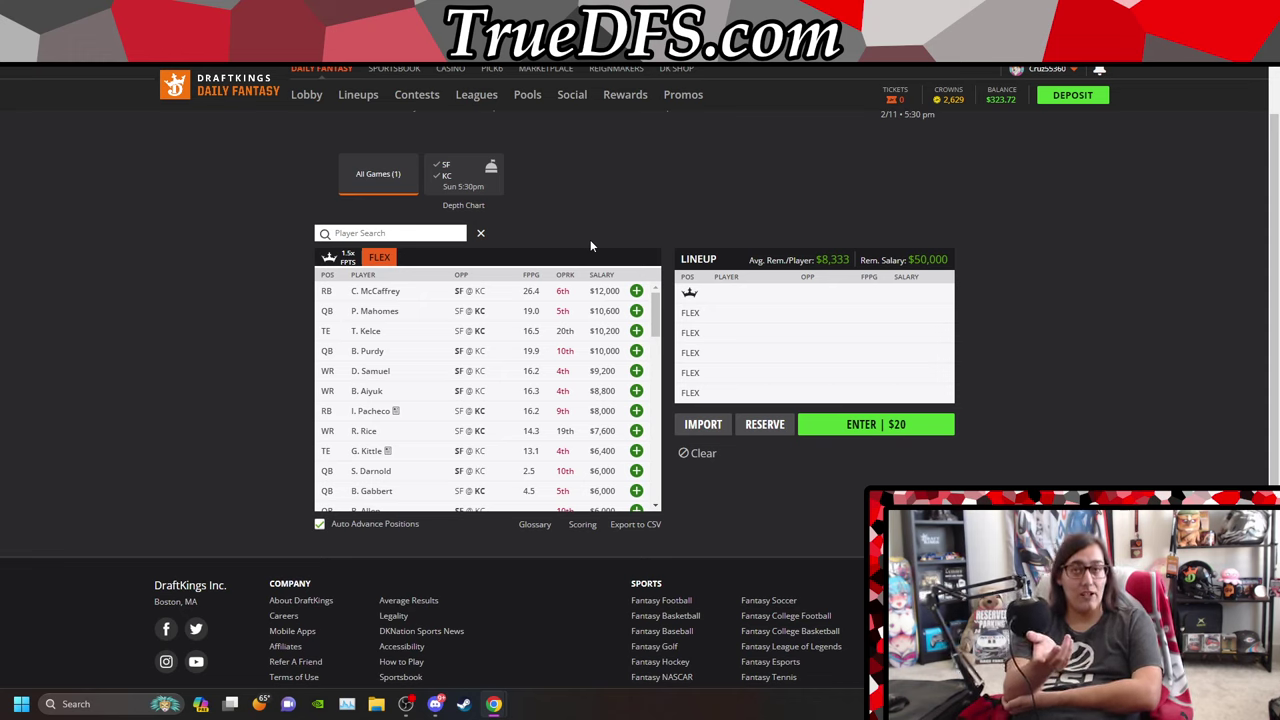
Step: Try a McCaffrey-captain build with Samuel and Purdy at FLEX, then clear it
click(636, 292)
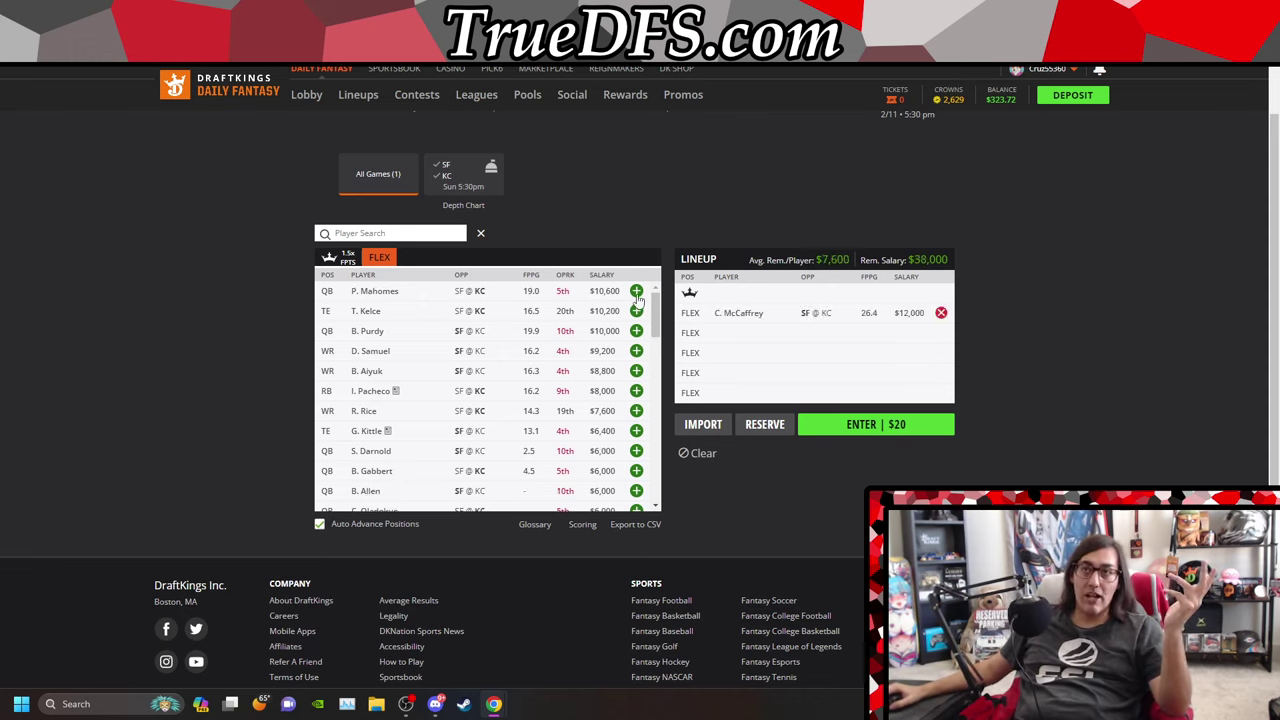
click(940, 313)
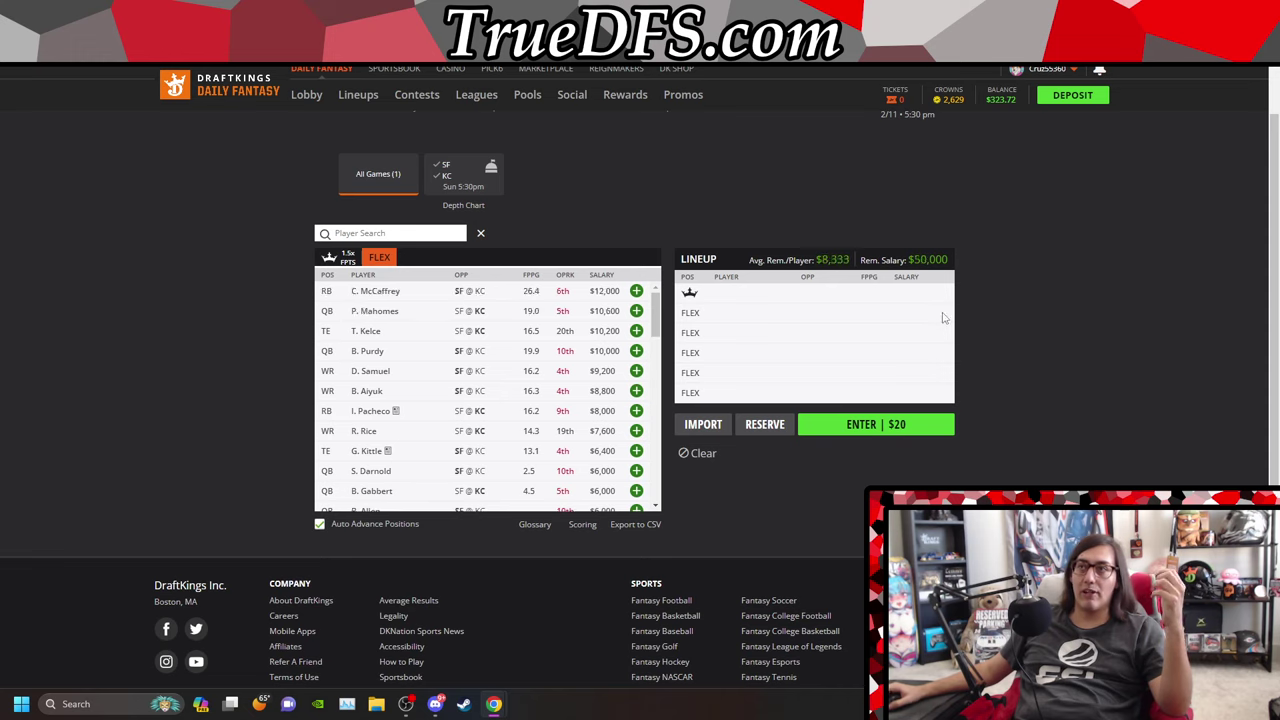
click(636, 291)
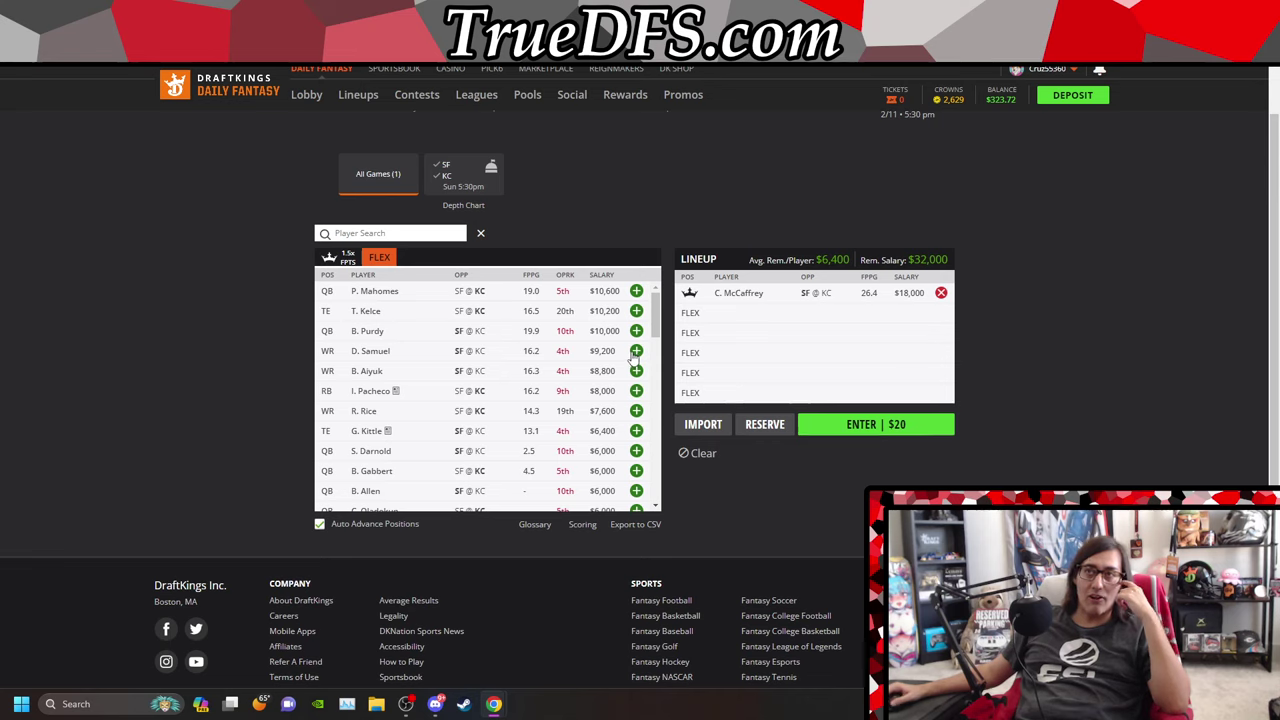
click(636, 353)
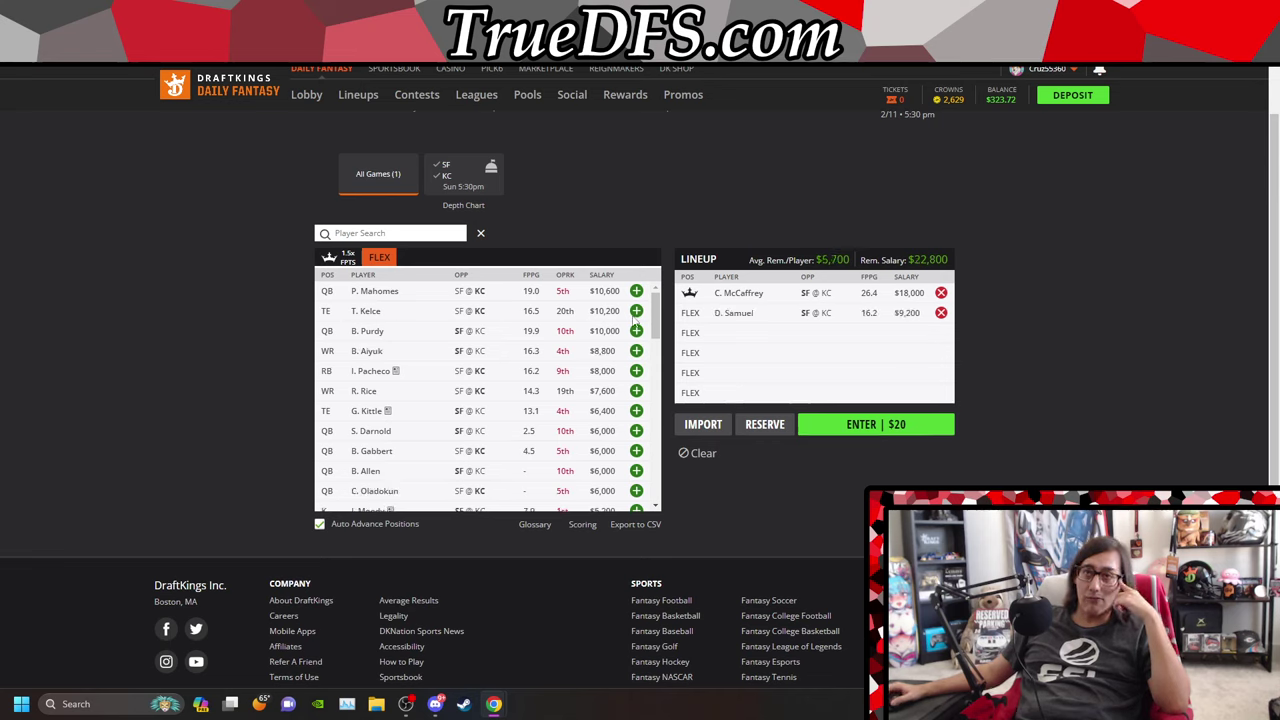
click(636, 331)
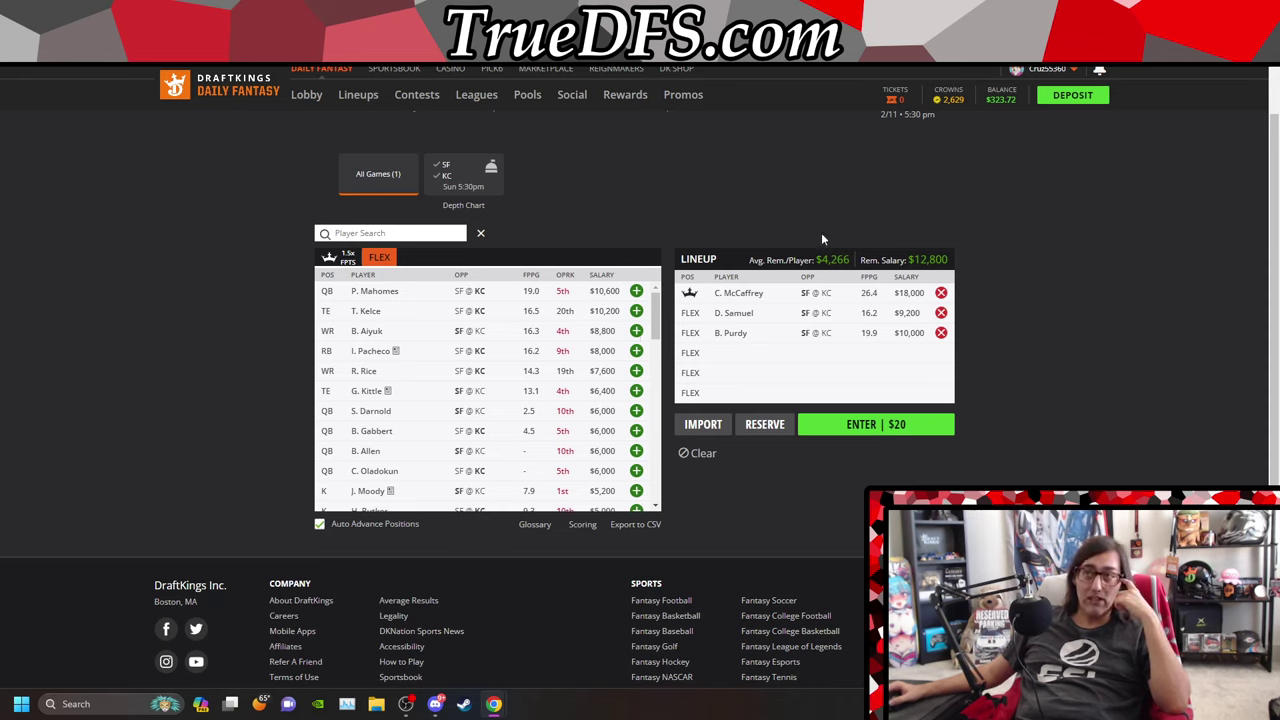
click(941, 333)
click(941, 313)
click(941, 293)
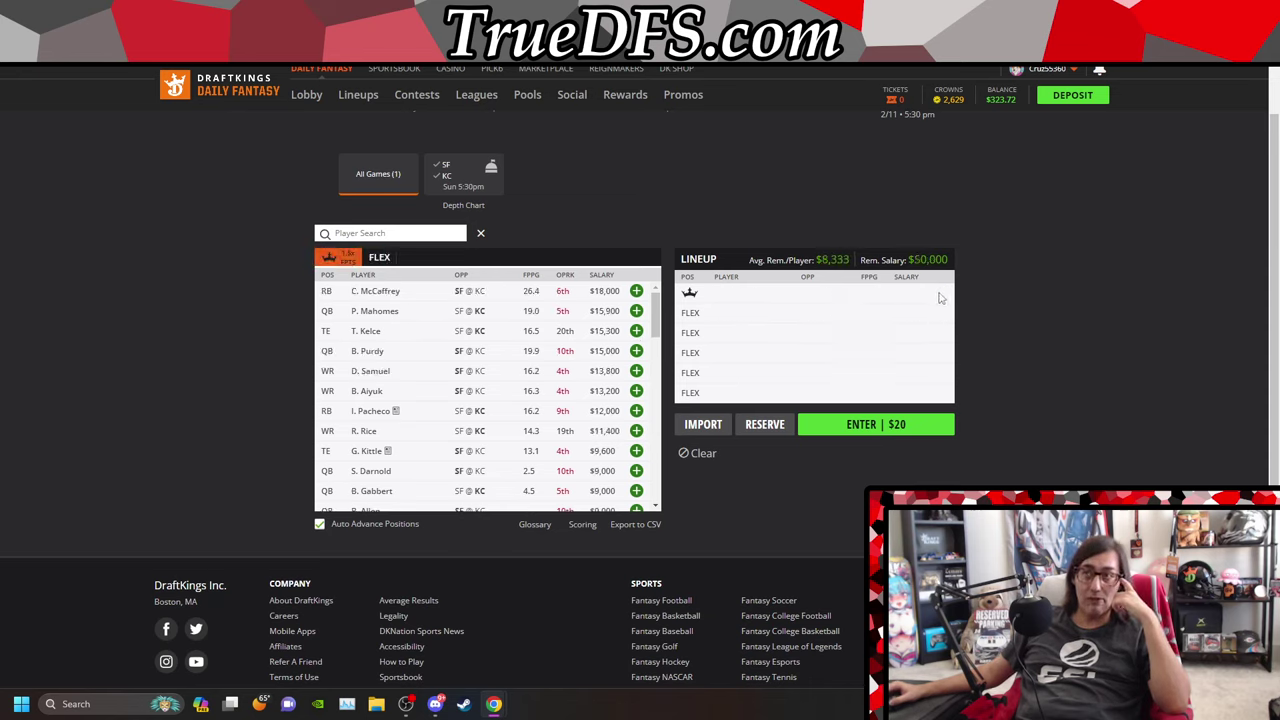
Step: Try Kelce captain with Mahomes, then switch to Pacheco captain with Mahomes at FLEX
click(637, 332)
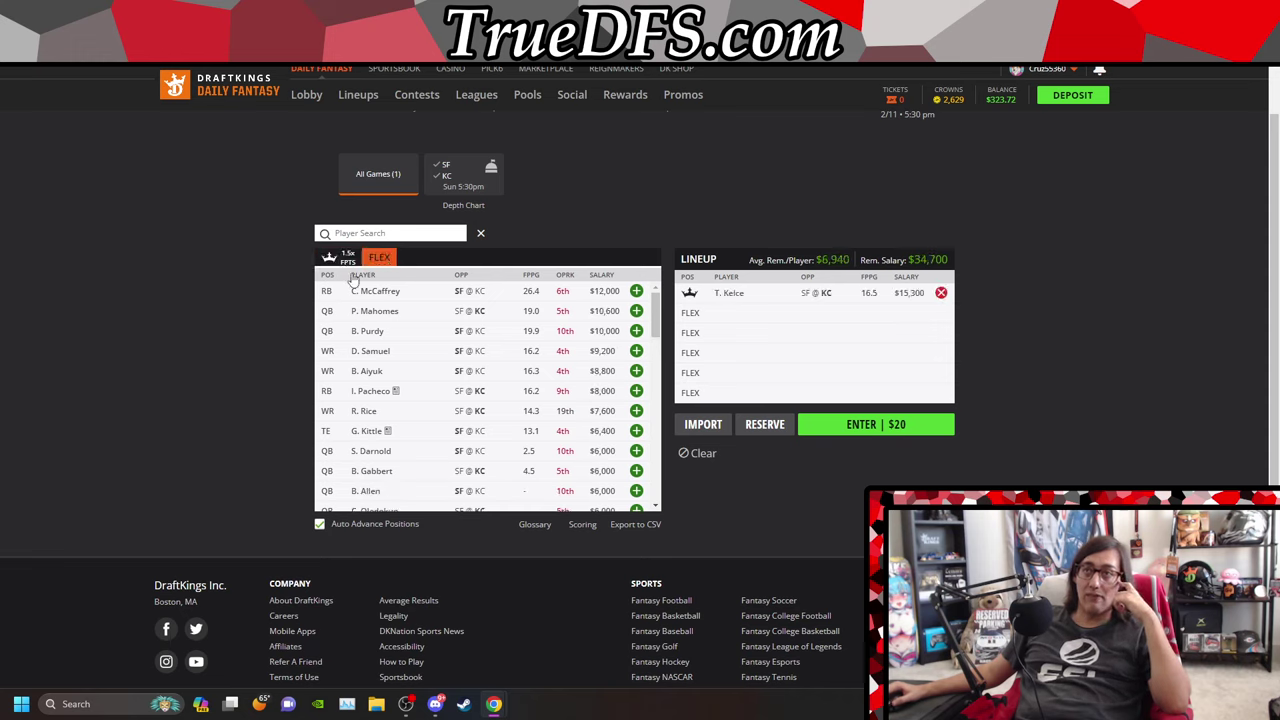
click(636, 311)
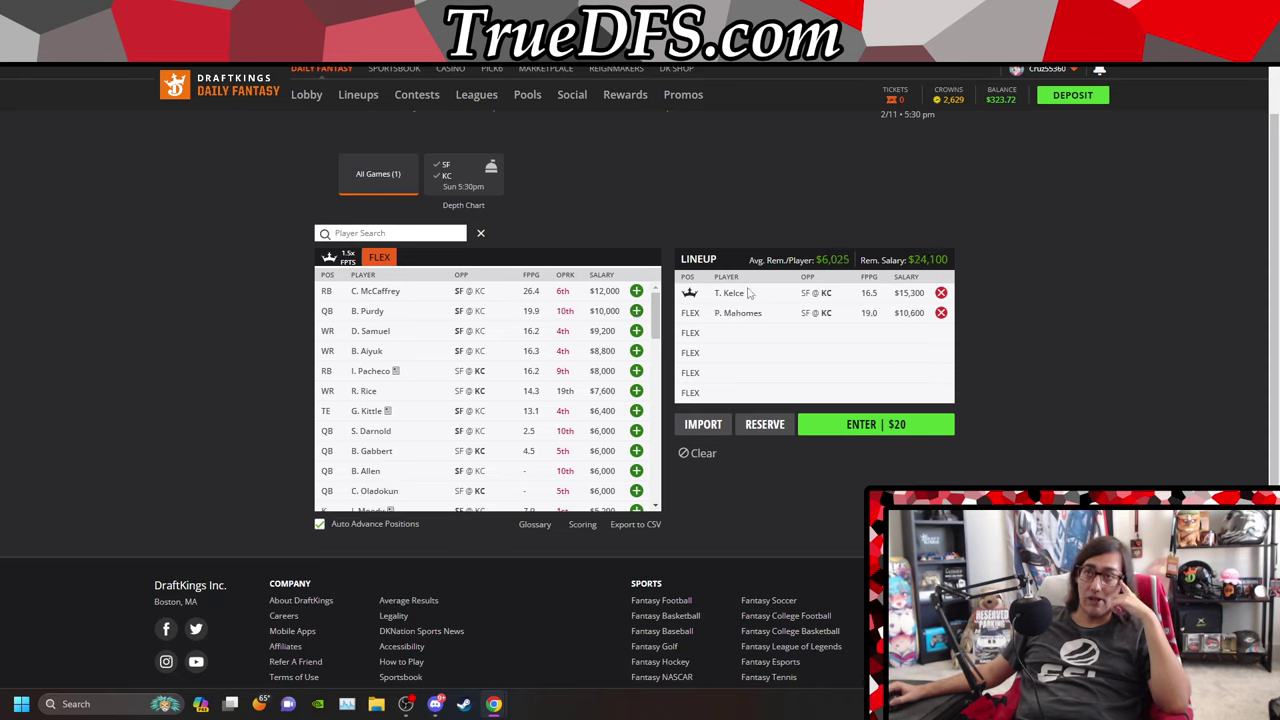
click(940, 313)
click(940, 292)
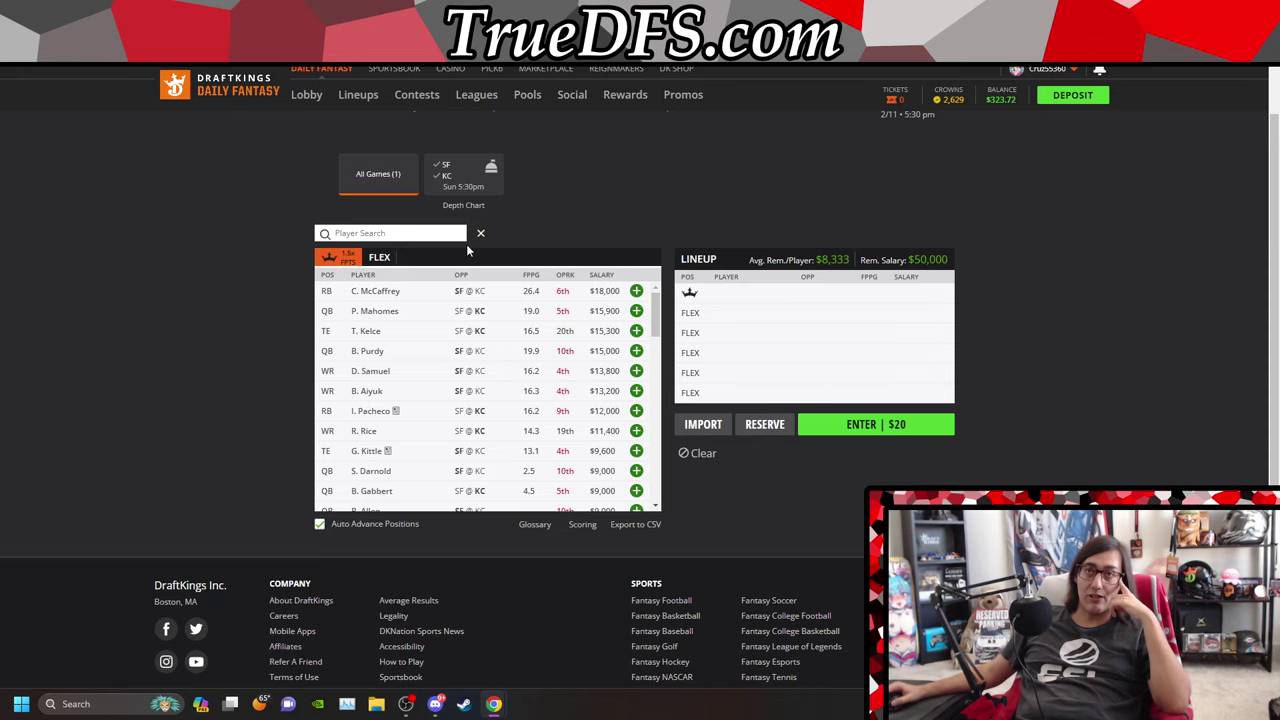
click(636, 411)
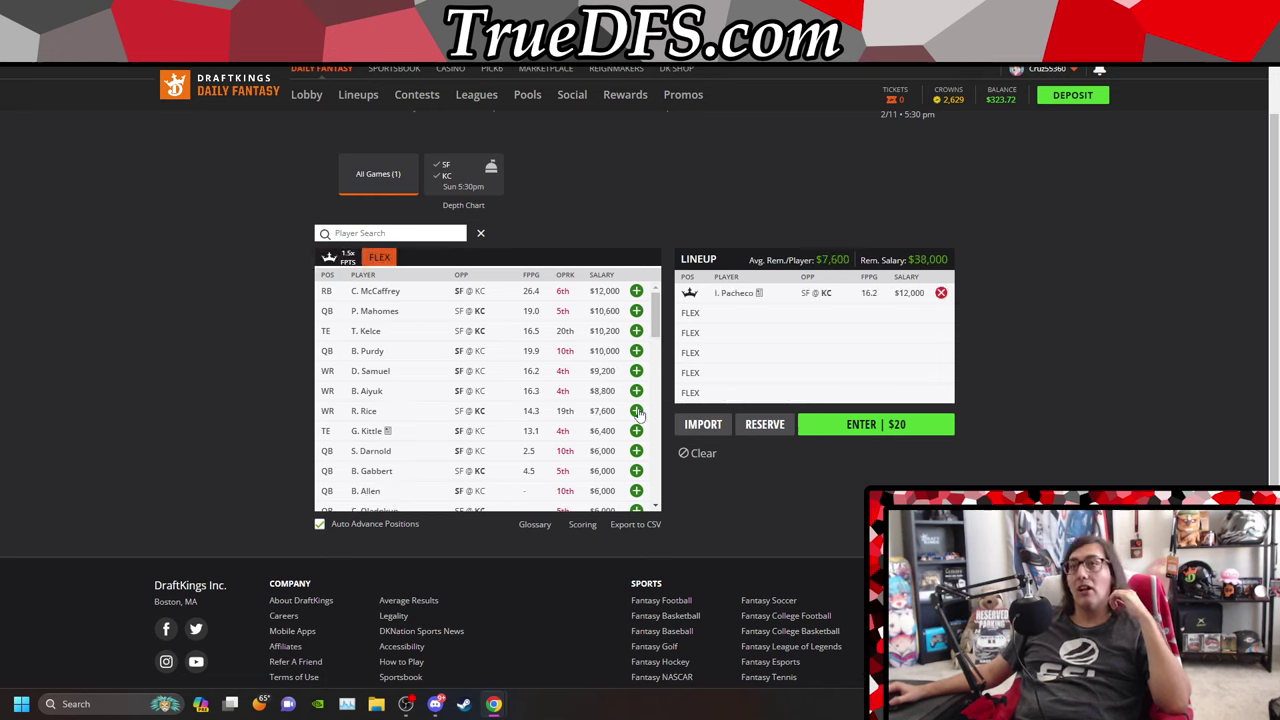
click(636, 311)
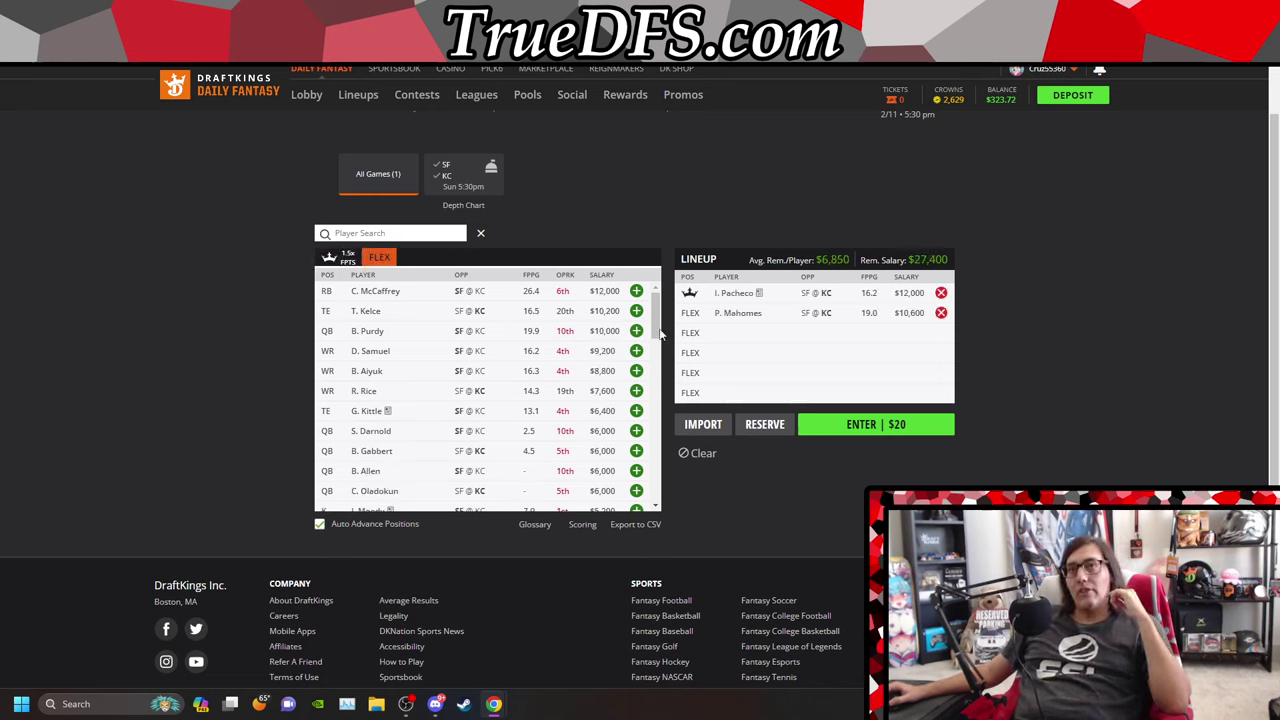
click(732, 293)
click(558, 299)
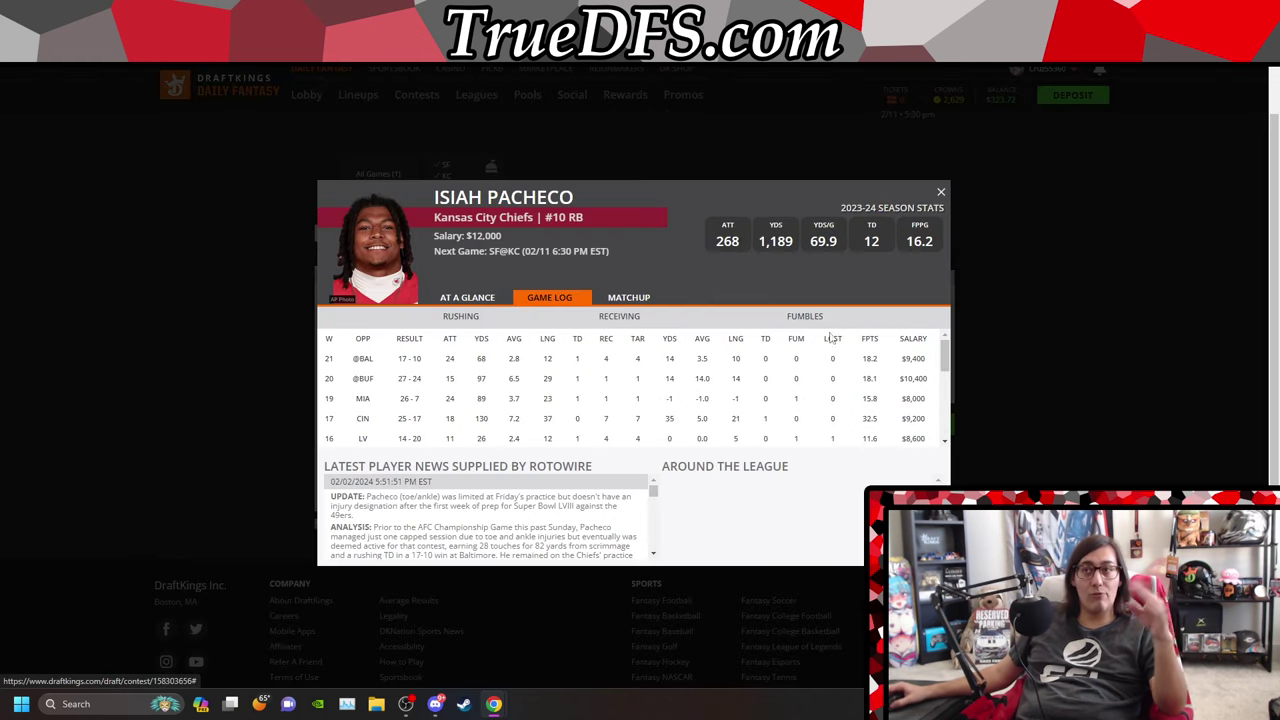
scroll(885, 370, down, 1)
scroll(885, 373, down, 1)
scroll(880, 370, up, 1)
scroll(875, 360, down, 1)
scroll(860, 345, up, 1)
scroll(862, 346, up, 1)
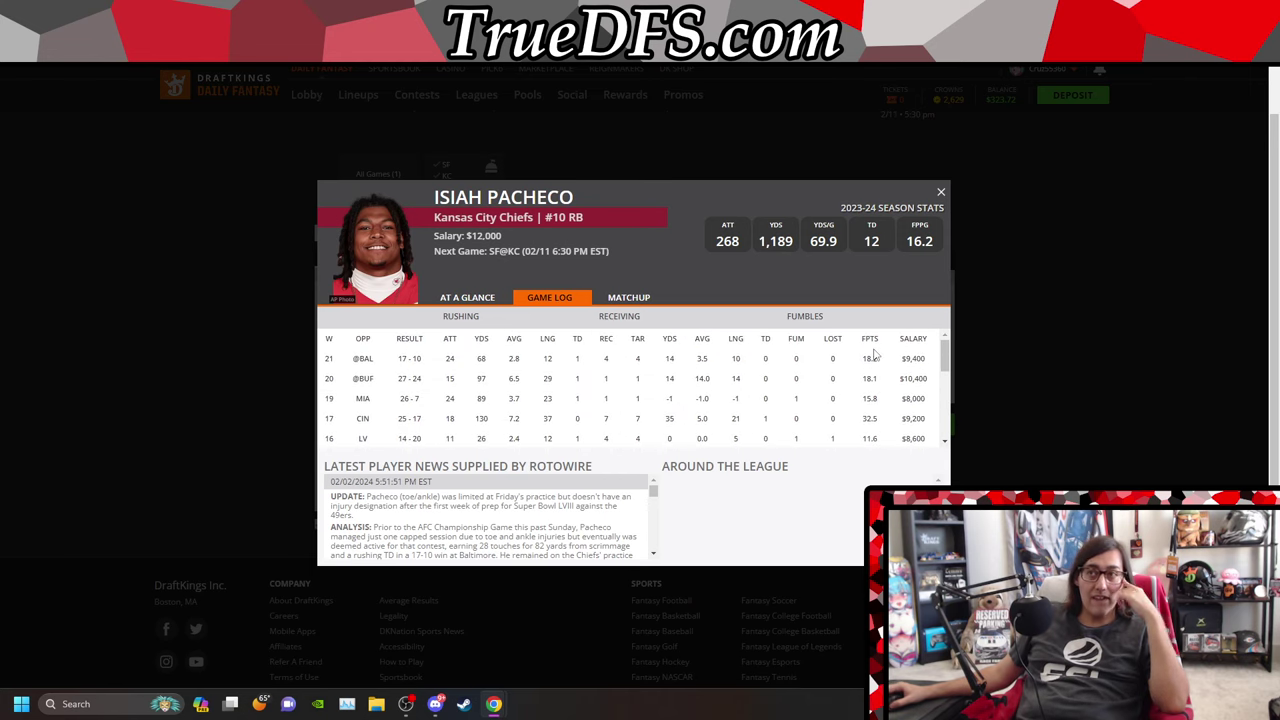
click(940, 192)
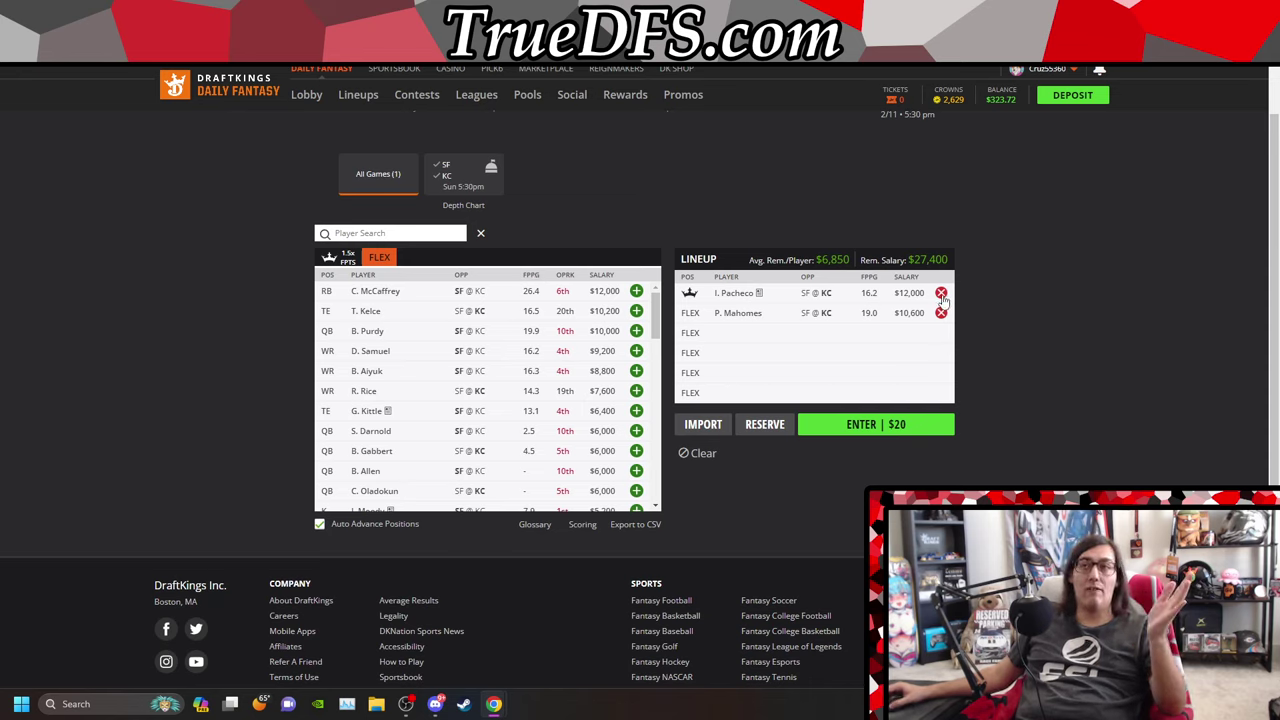
Step: Add T. Kelce ($10,200) and R. Rice ($7,600) at FLEX and browse cheaper players
click(636, 310)
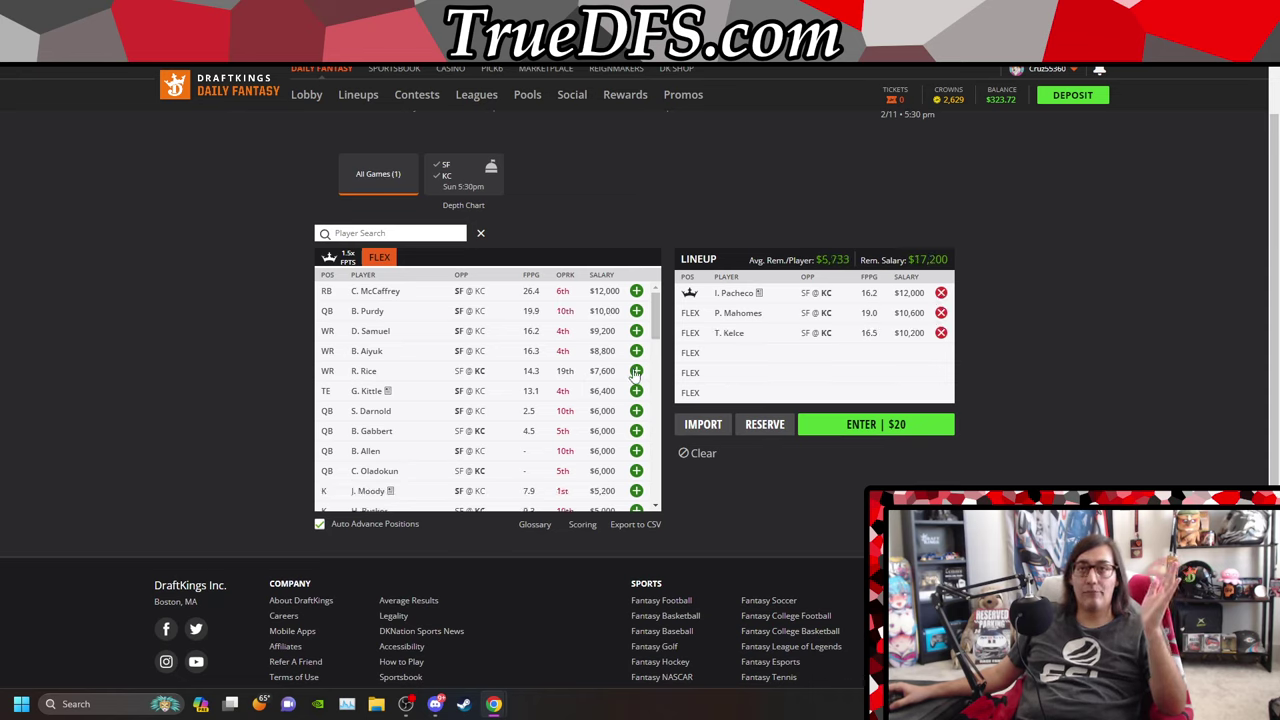
click(636, 371)
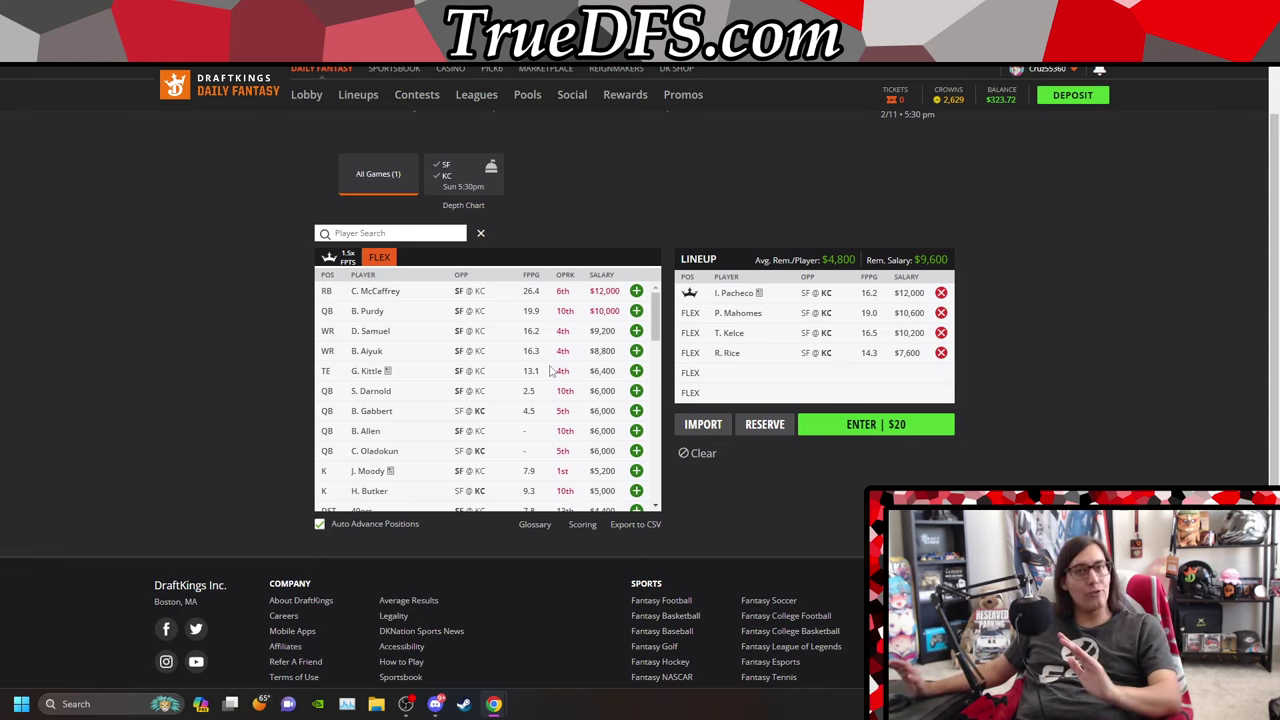
scroll(550, 371, down, 10)
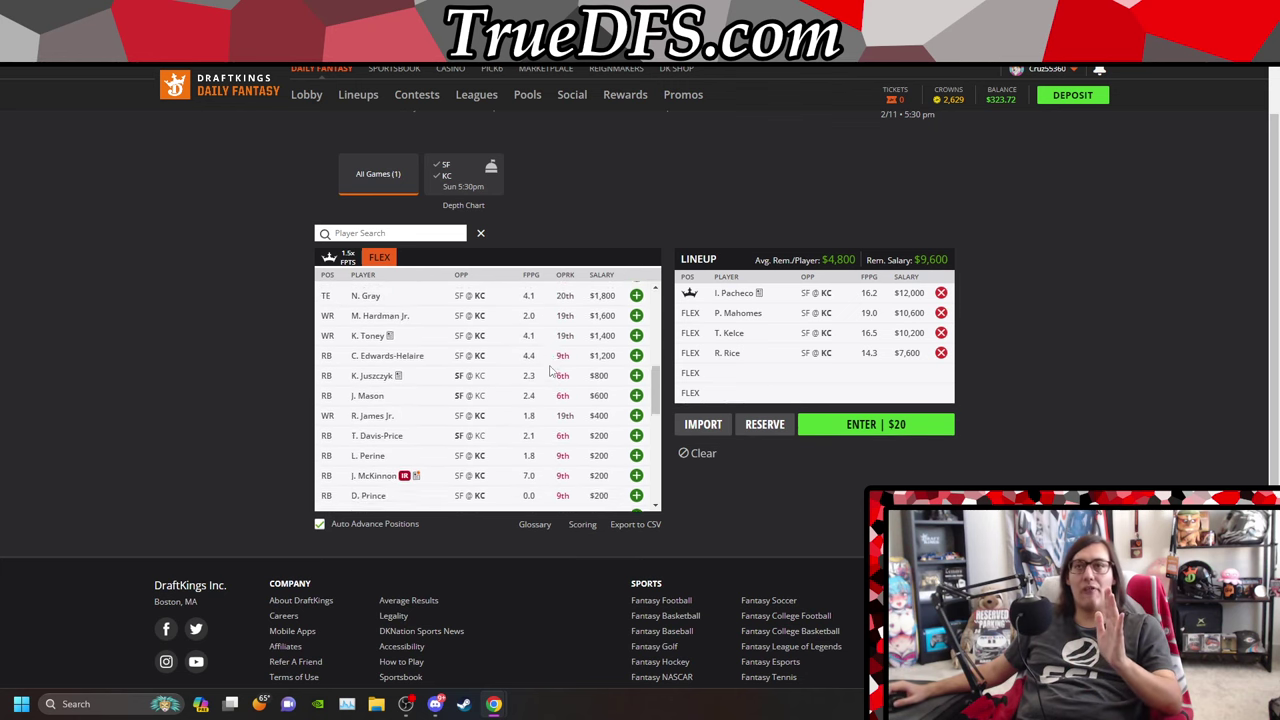
scroll(549, 371, down, 1)
scroll(430, 385, up, 3)
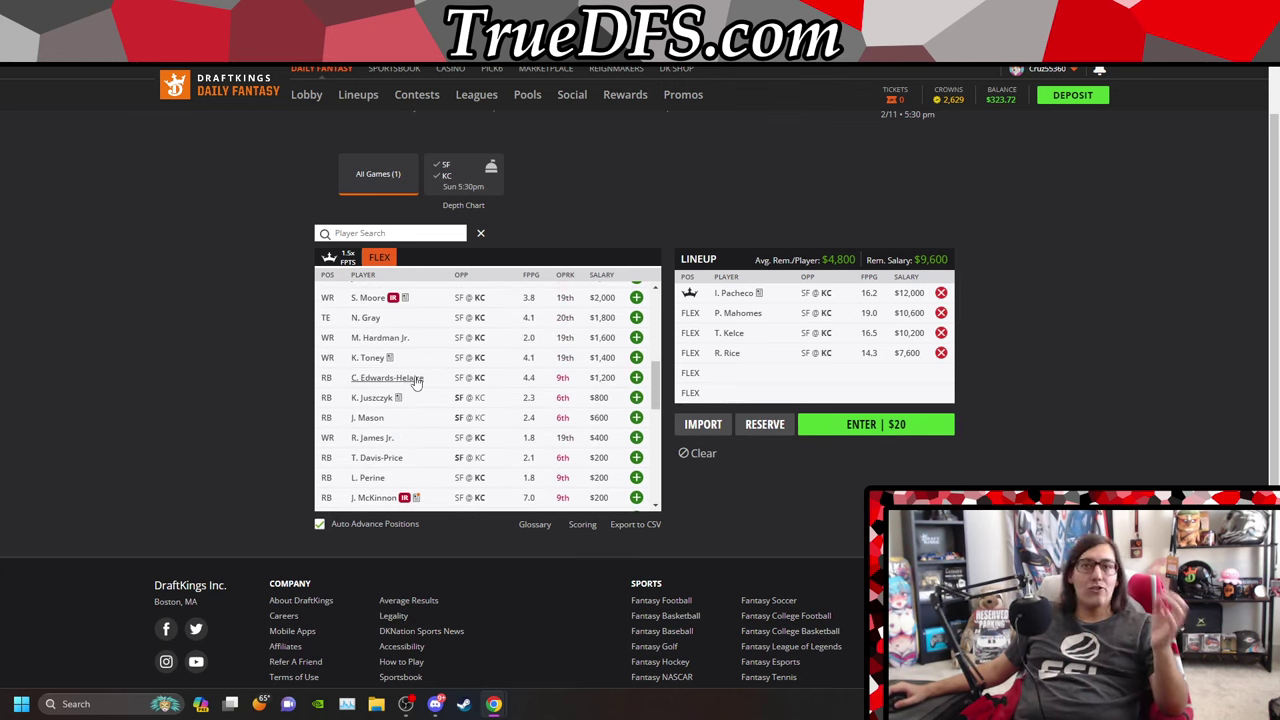
scroll(512, 418, up, 1)
scroll(512, 418, up, 1)
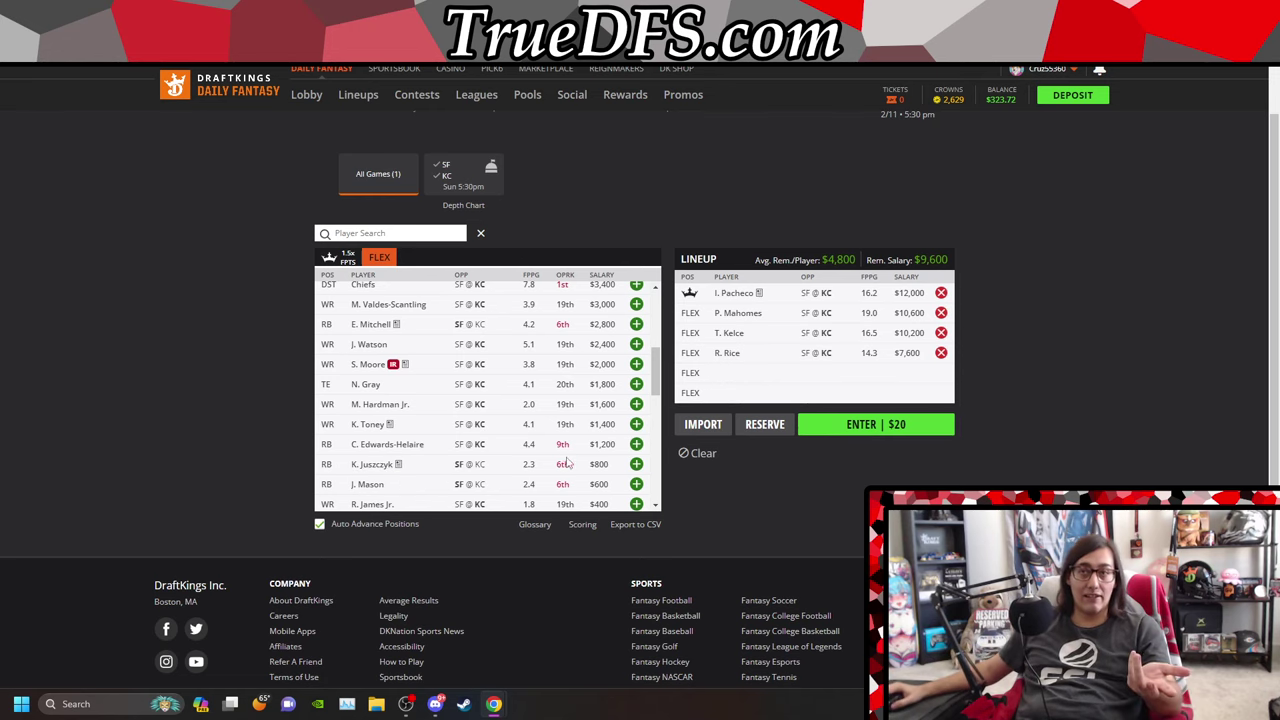
Step: Try K. Juszczyk at FLEX, then remove him, Rice and captain Pacheco, leaving $29,200
click(636, 465)
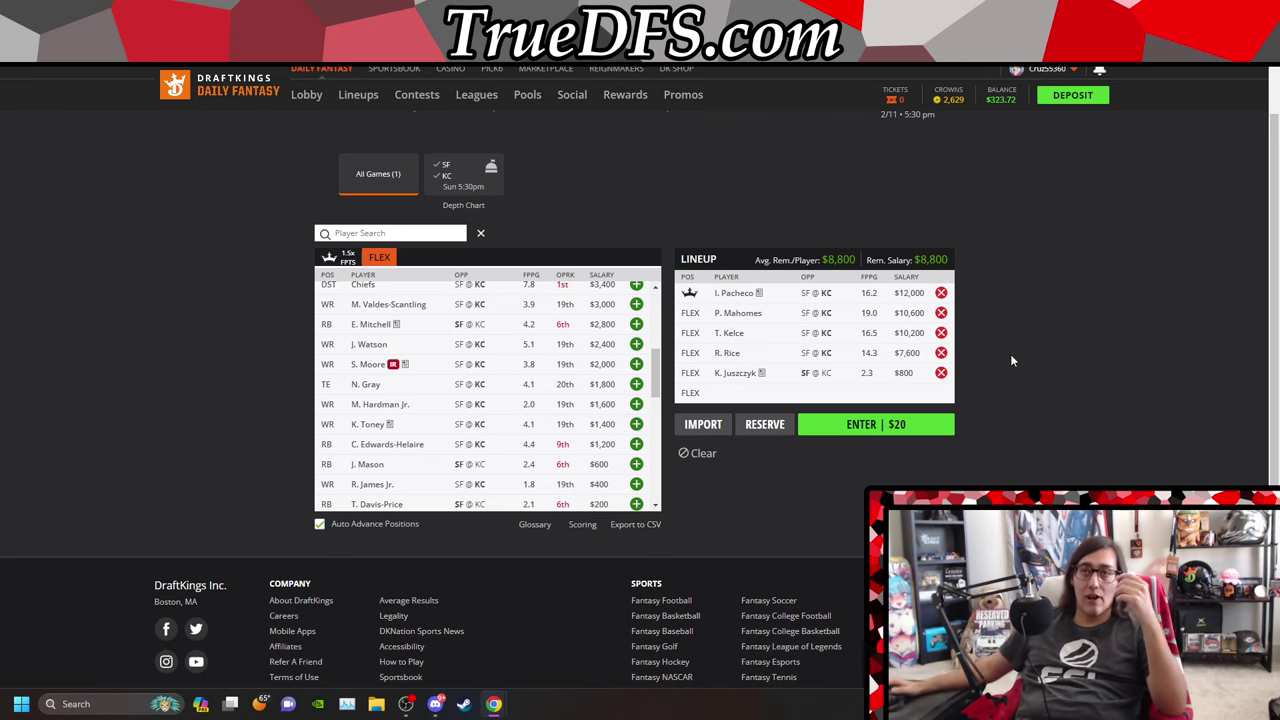
click(941, 373)
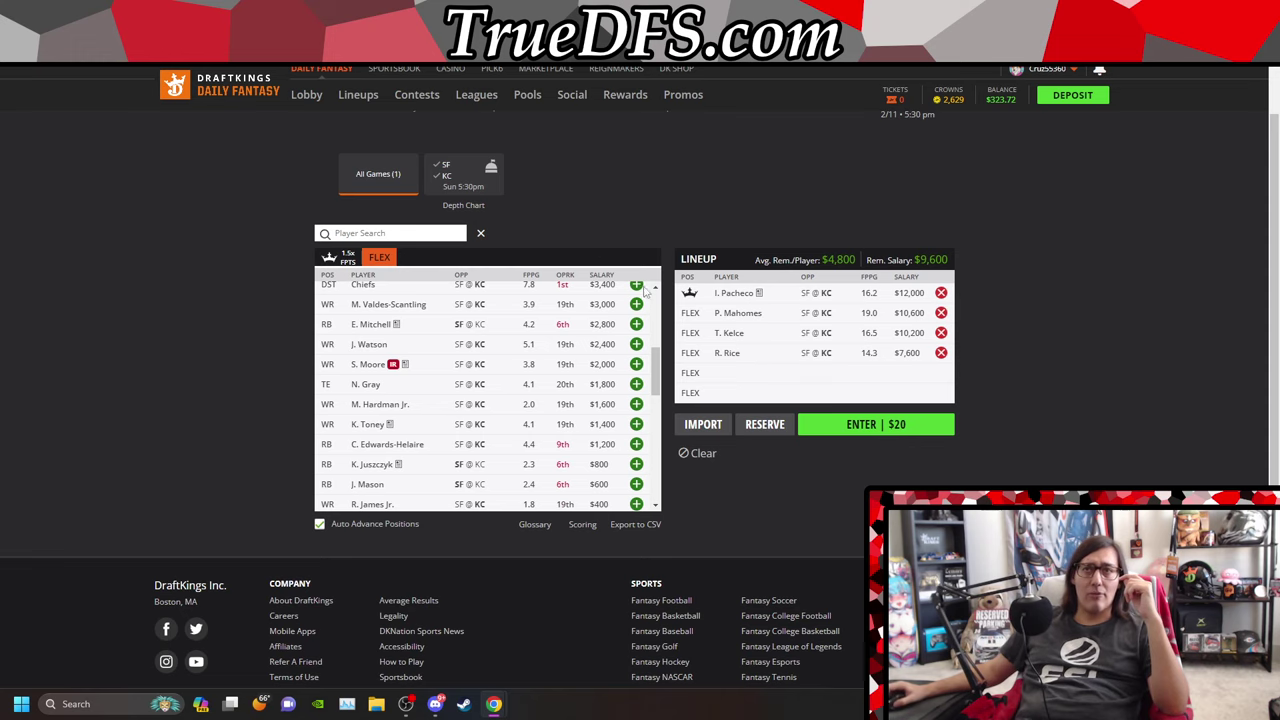
click(941, 353)
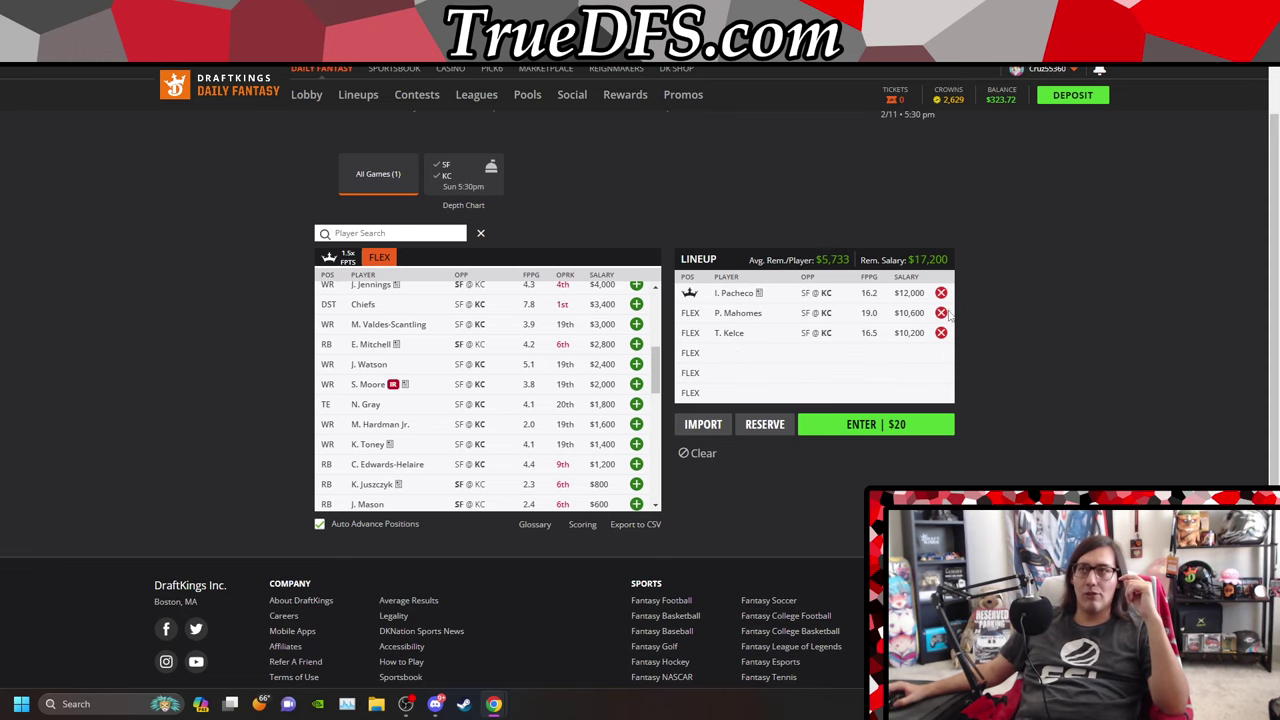
click(941, 293)
scroll(477, 278, up, 1)
scroll(491, 392, up, 5)
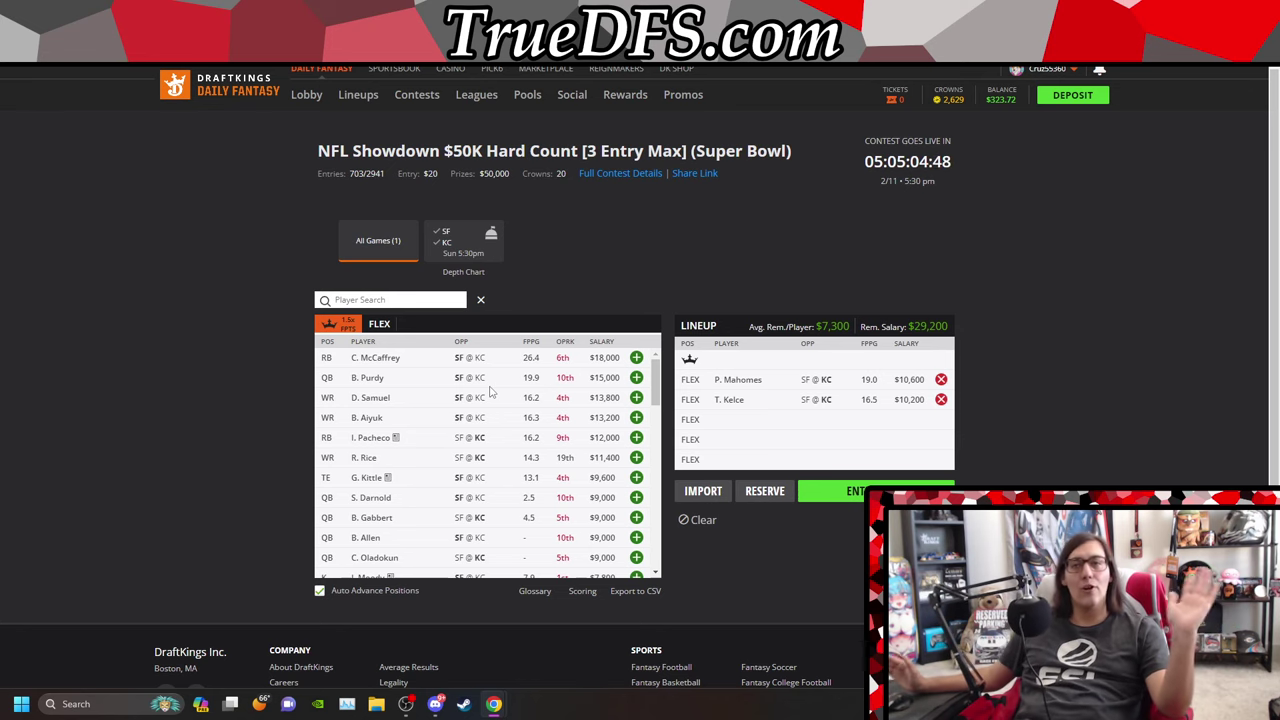
click(364, 458)
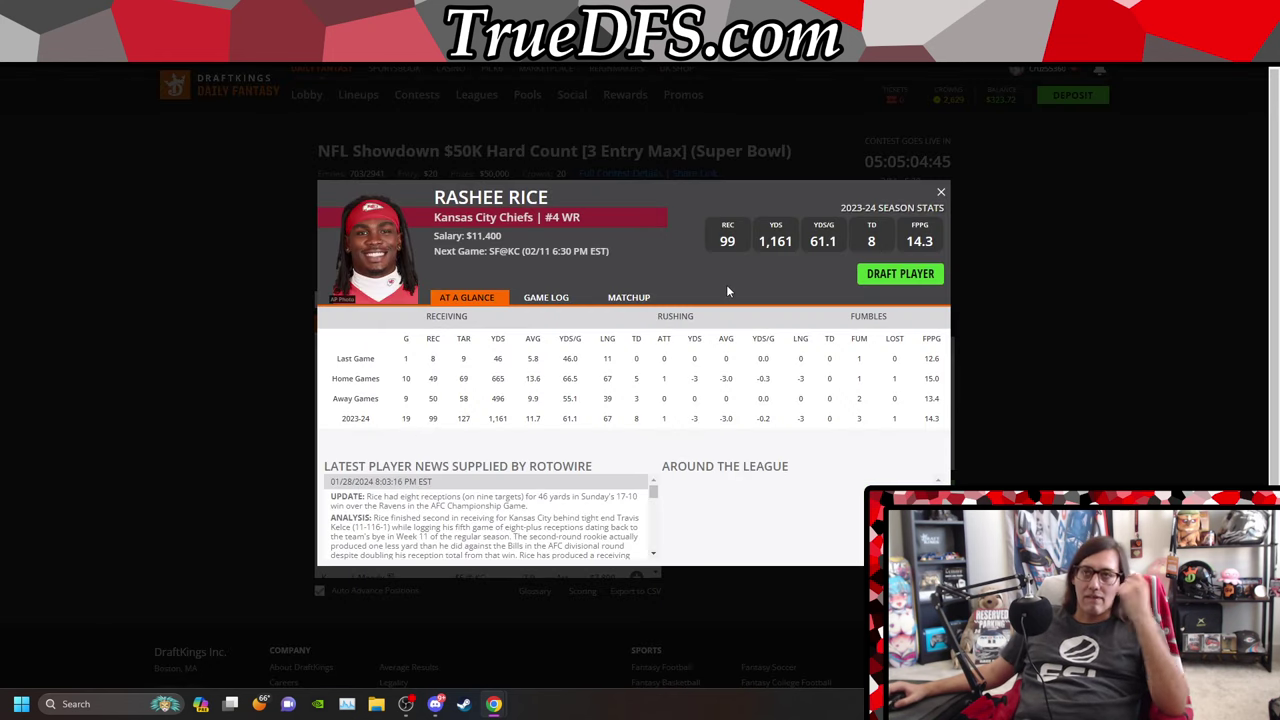
click(555, 299)
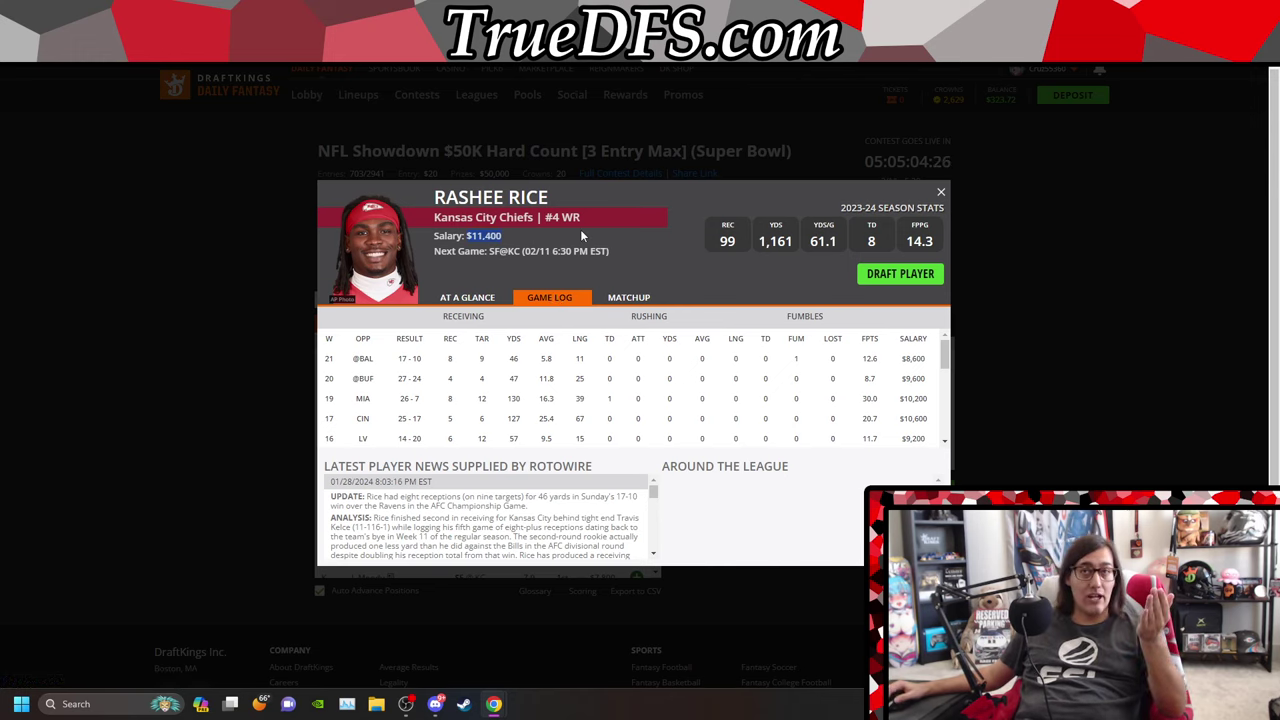
click(939, 194)
click(385, 455)
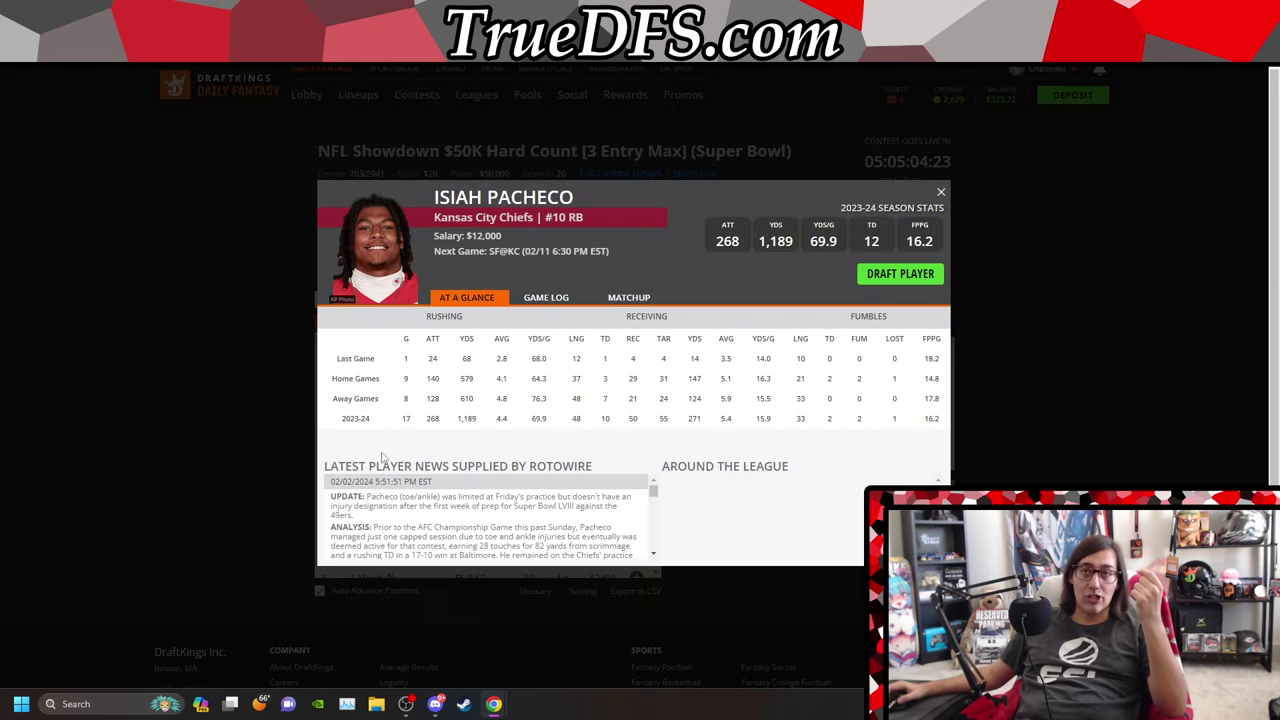
click(549, 303)
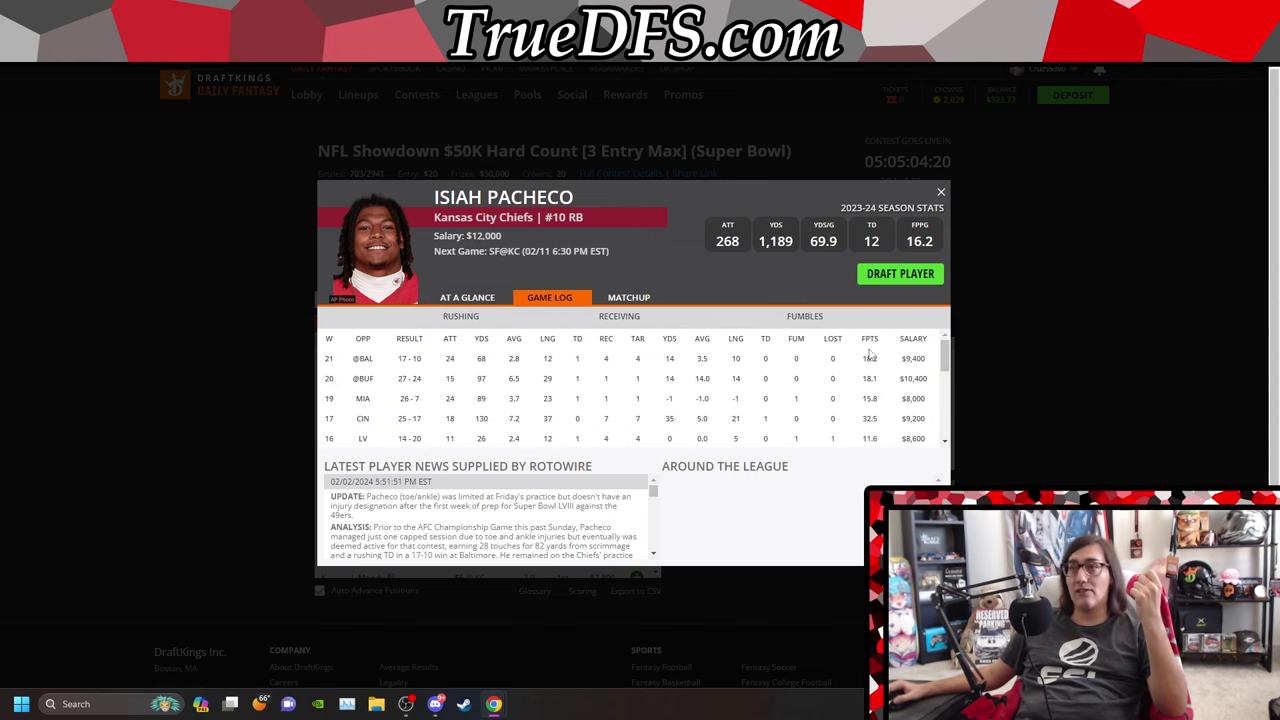
click(940, 193)
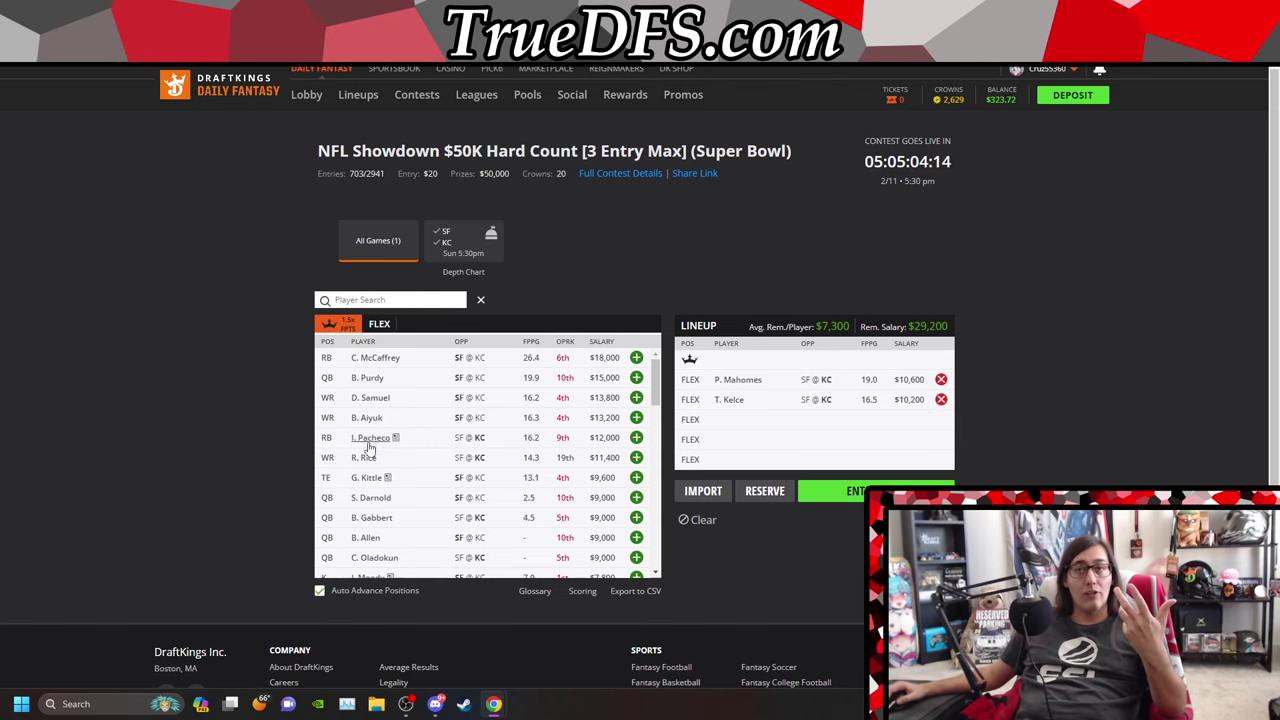
click(362, 478)
click(551, 303)
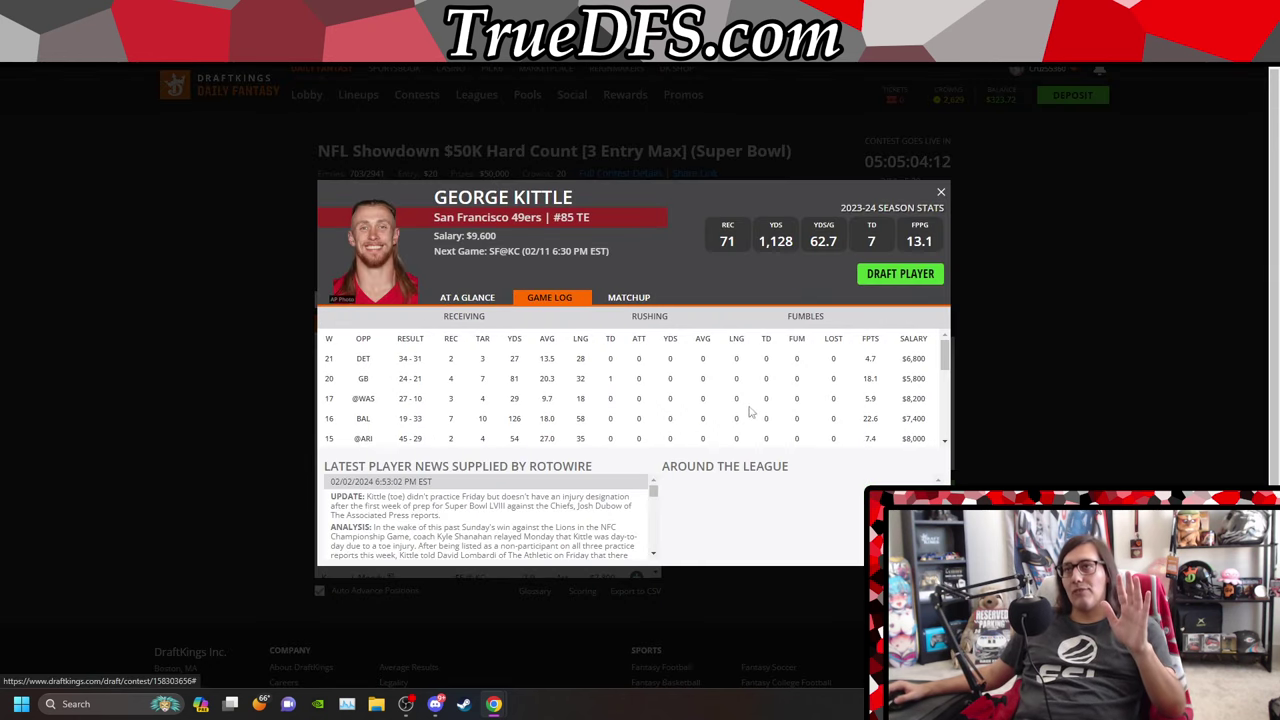
scroll(890, 380, down, 3)
click(938, 192)
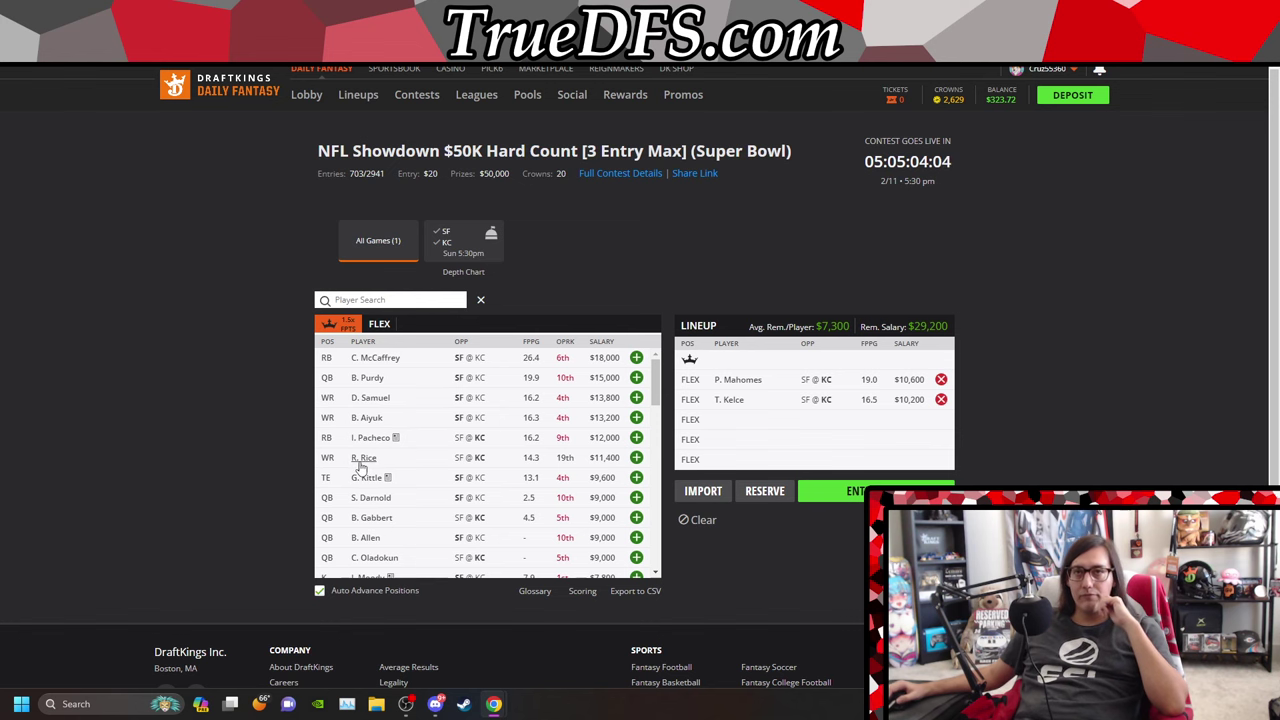
click(363, 458)
click(553, 296)
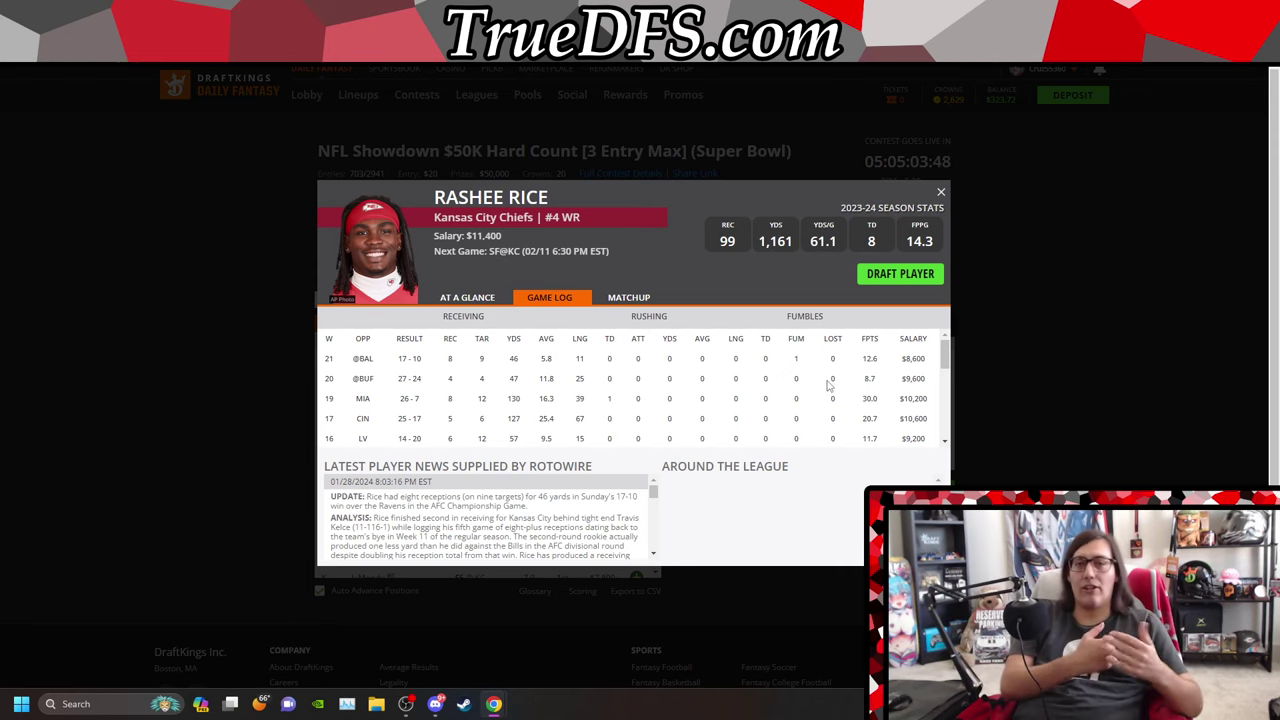
click(941, 192)
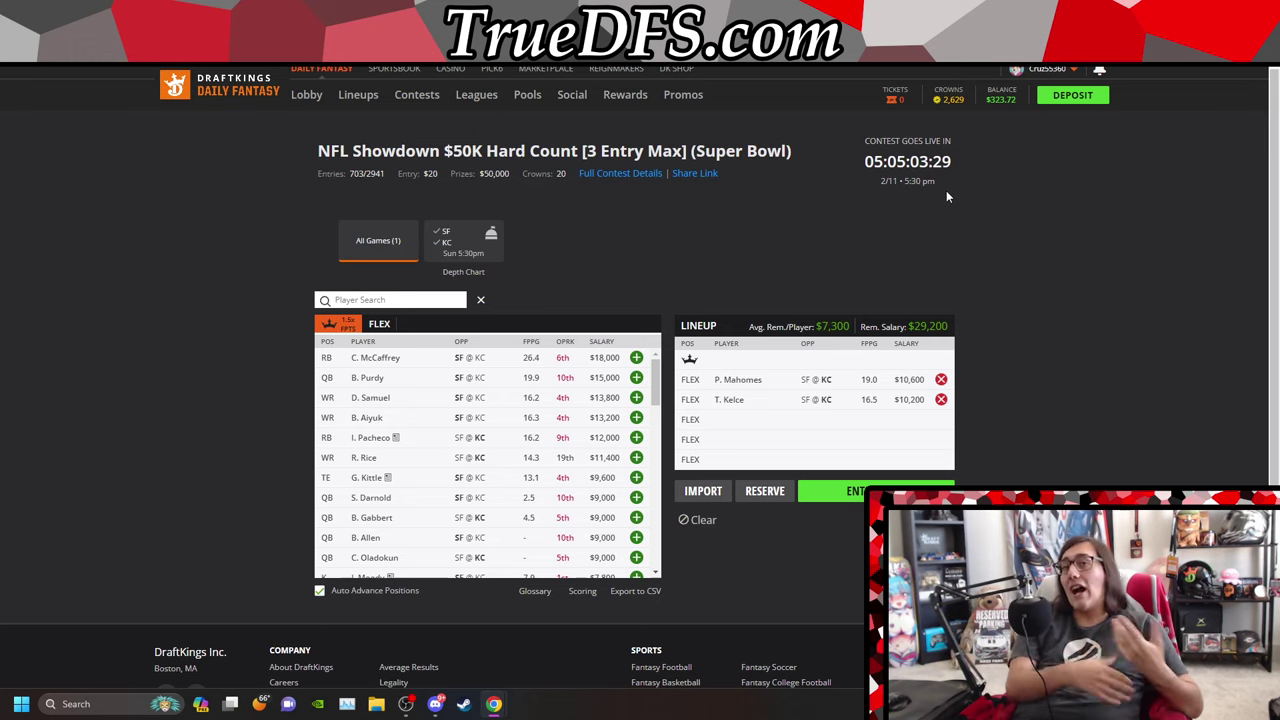
Step: Remove Kelce and Mahomes from the lineup and check Kelce's game log
click(941, 399)
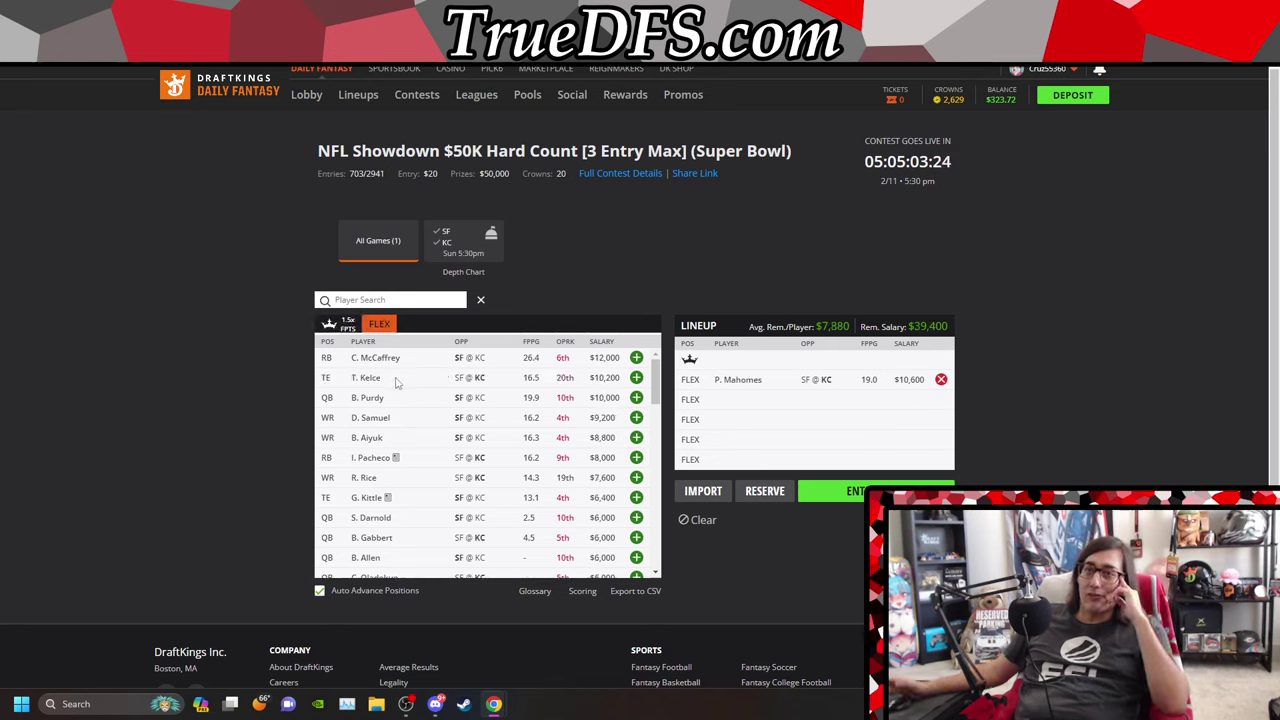
click(941, 380)
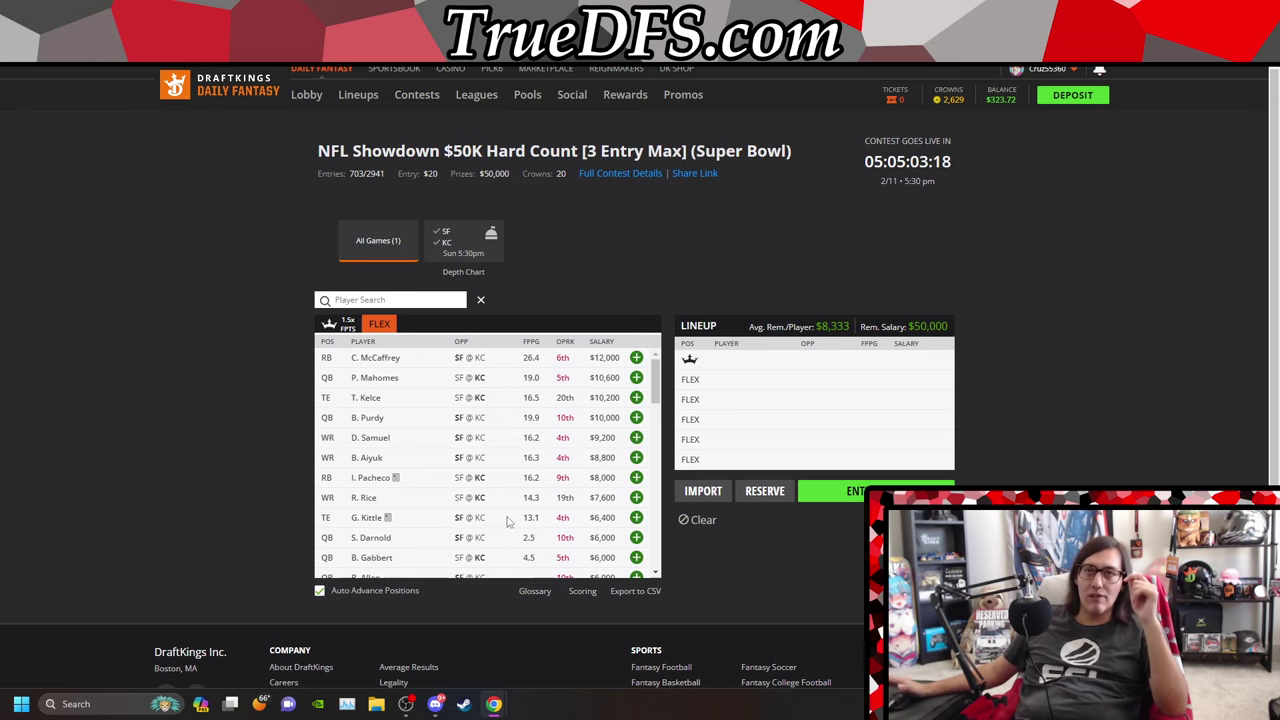
click(365, 397)
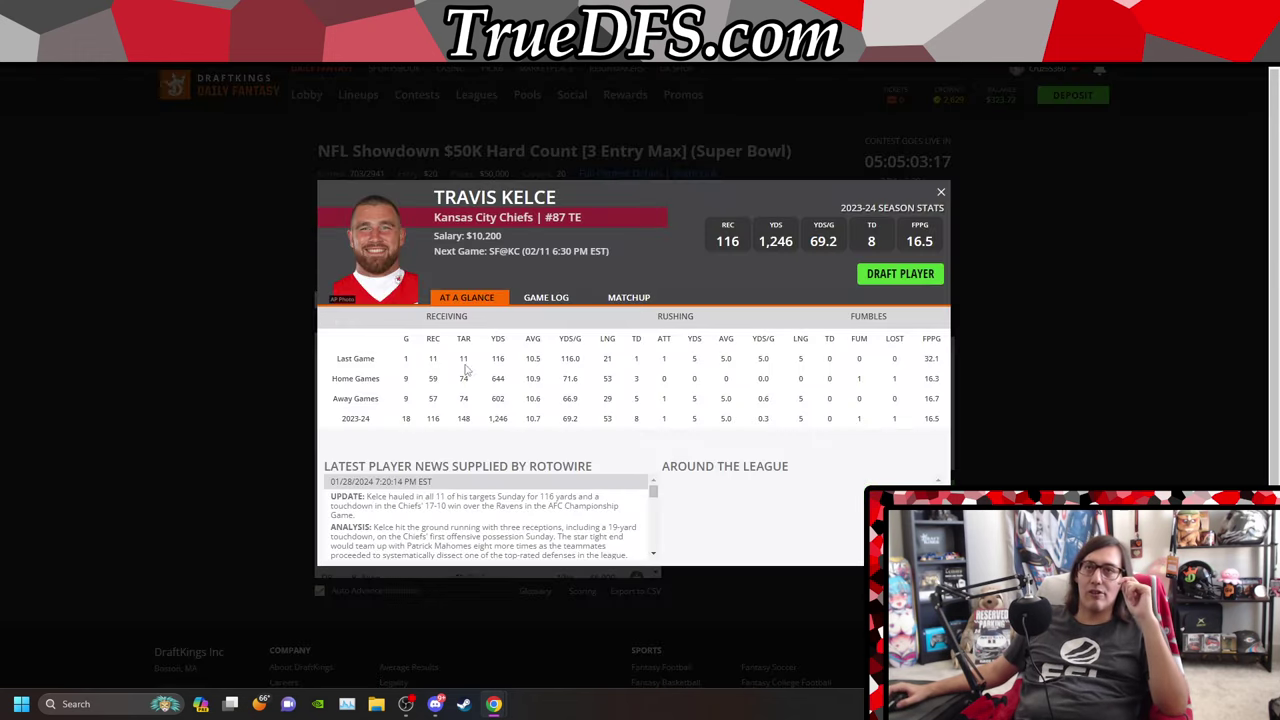
click(546, 299)
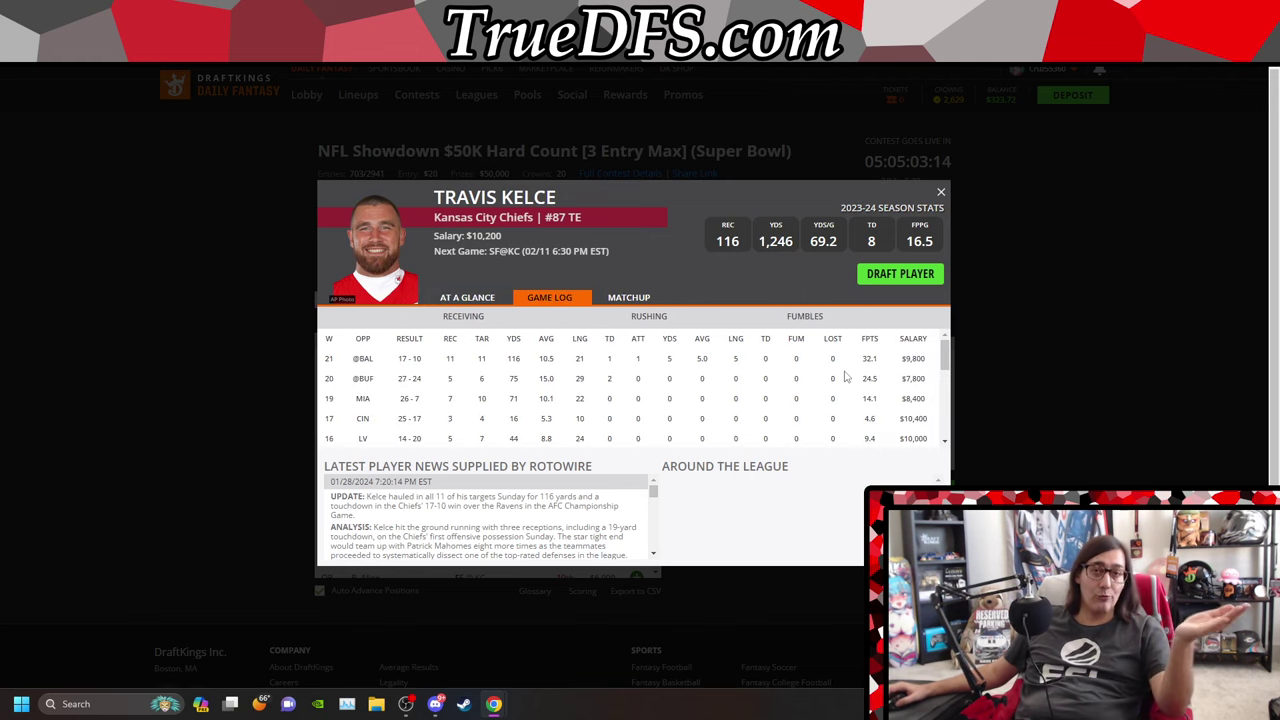
click(940, 192)
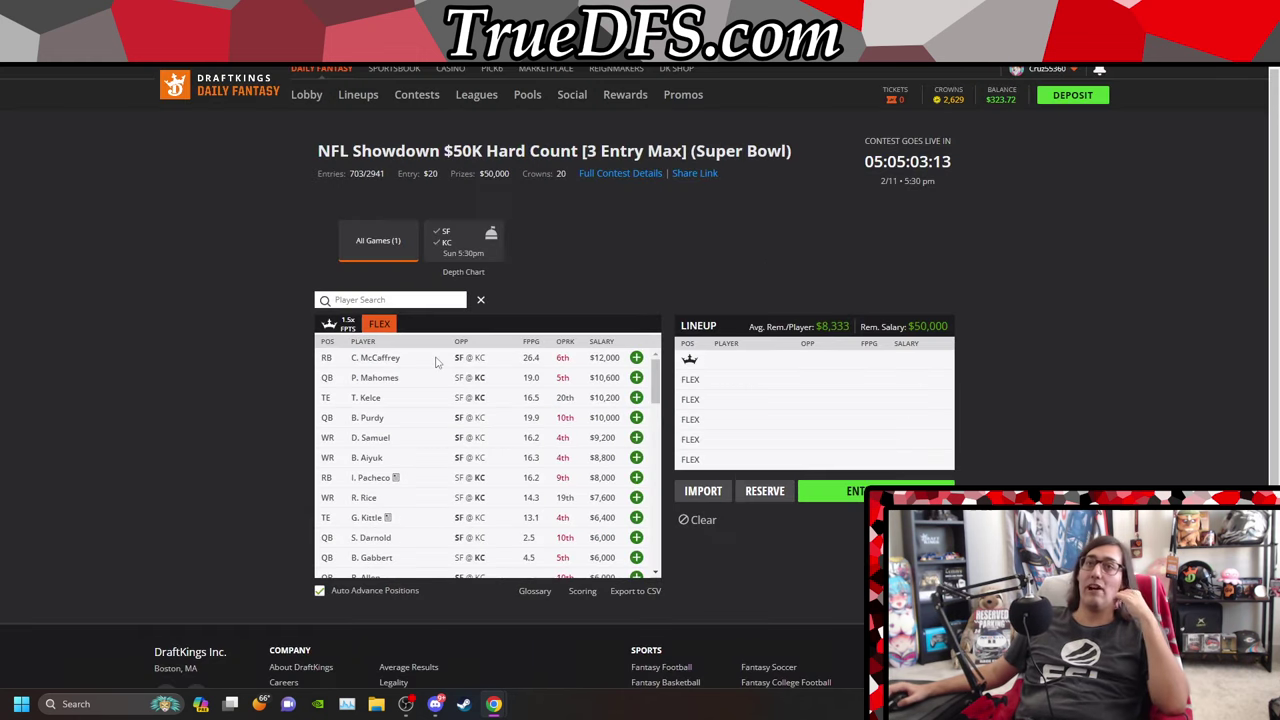
Step: Make Kelce captain and add Mahomes and McCaffrey at FLEX, leaving $12,100
click(340, 325)
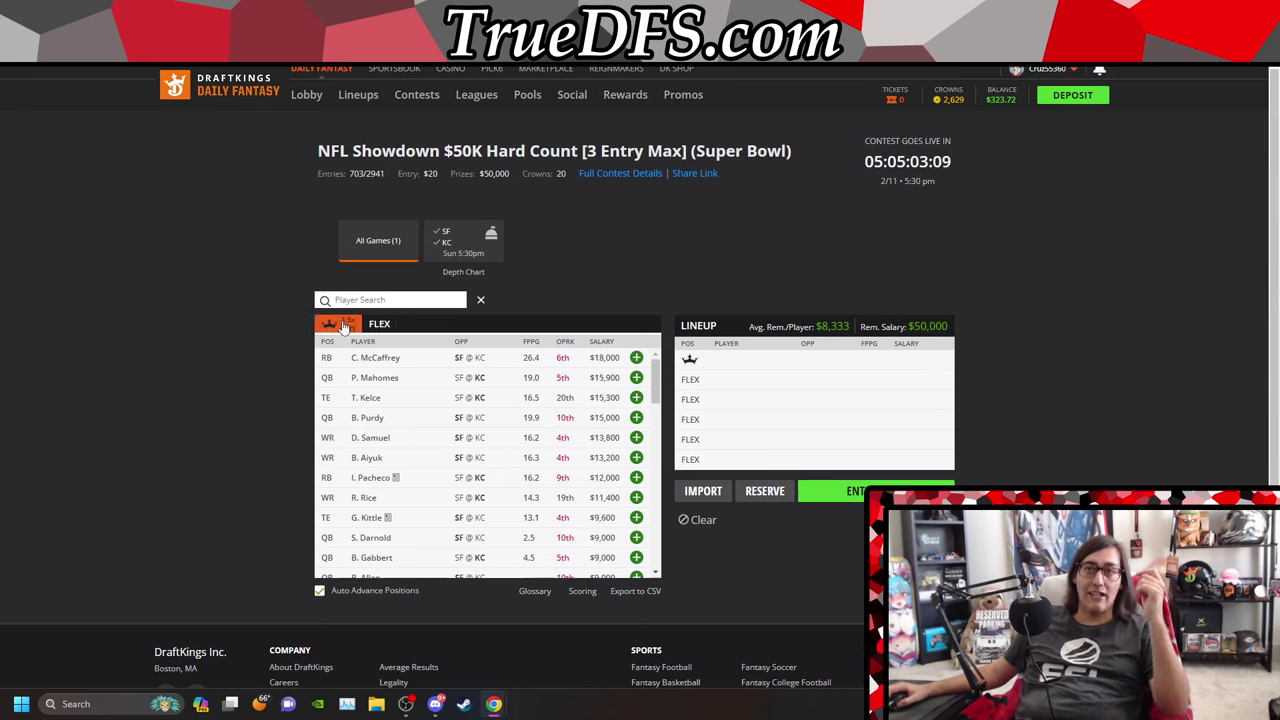
click(636, 397)
click(636, 377)
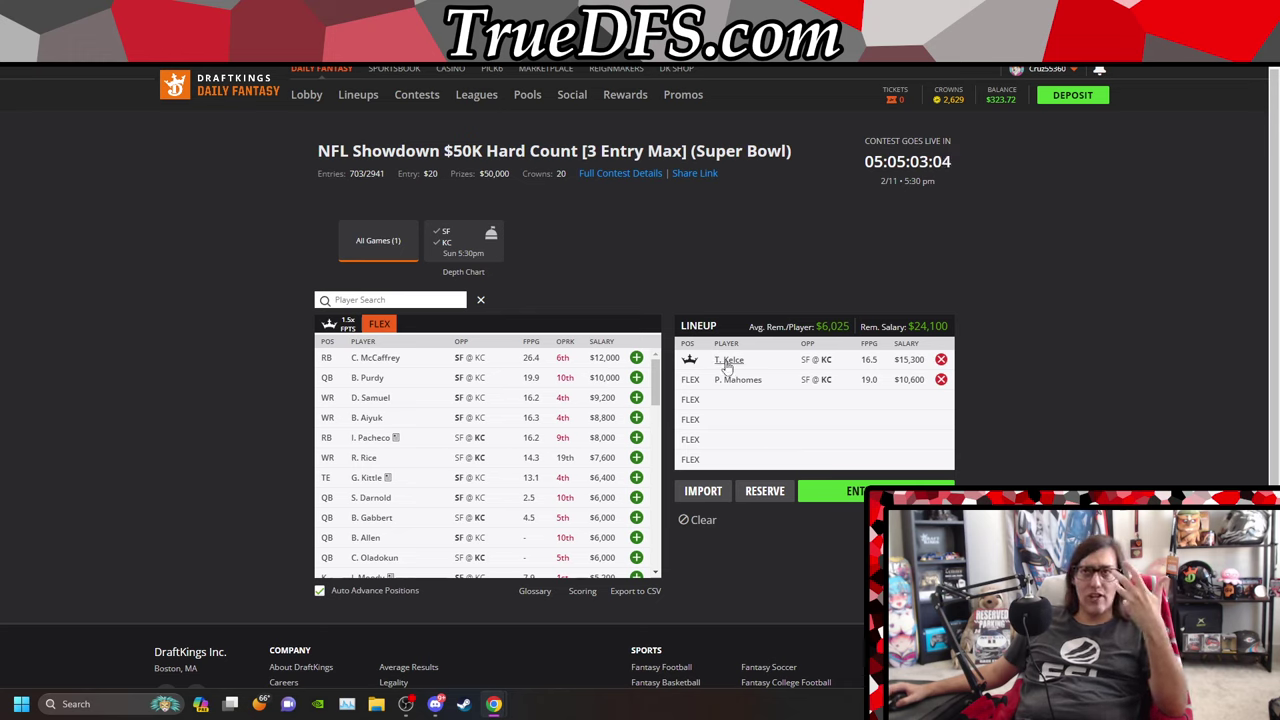
click(636, 357)
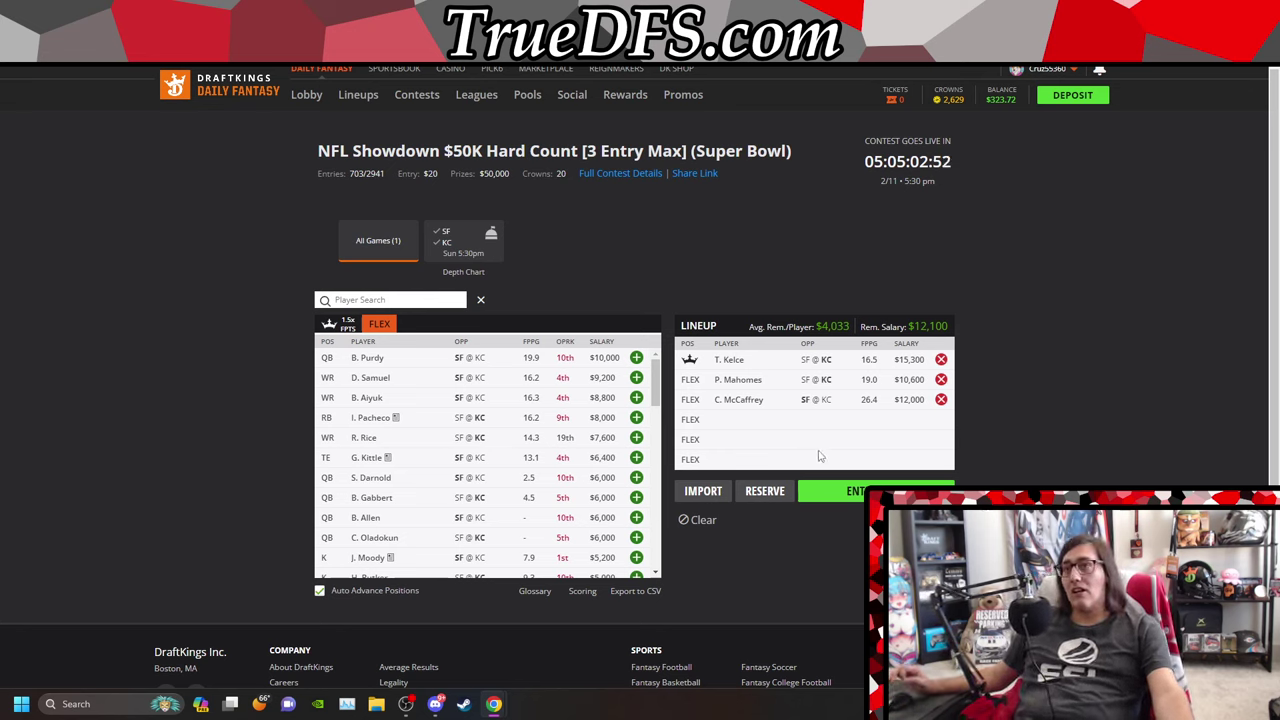
Step: Remove Kelce, Mahomes and McCaffrey from the lineup
click(940, 359)
click(940, 379)
click(940, 399)
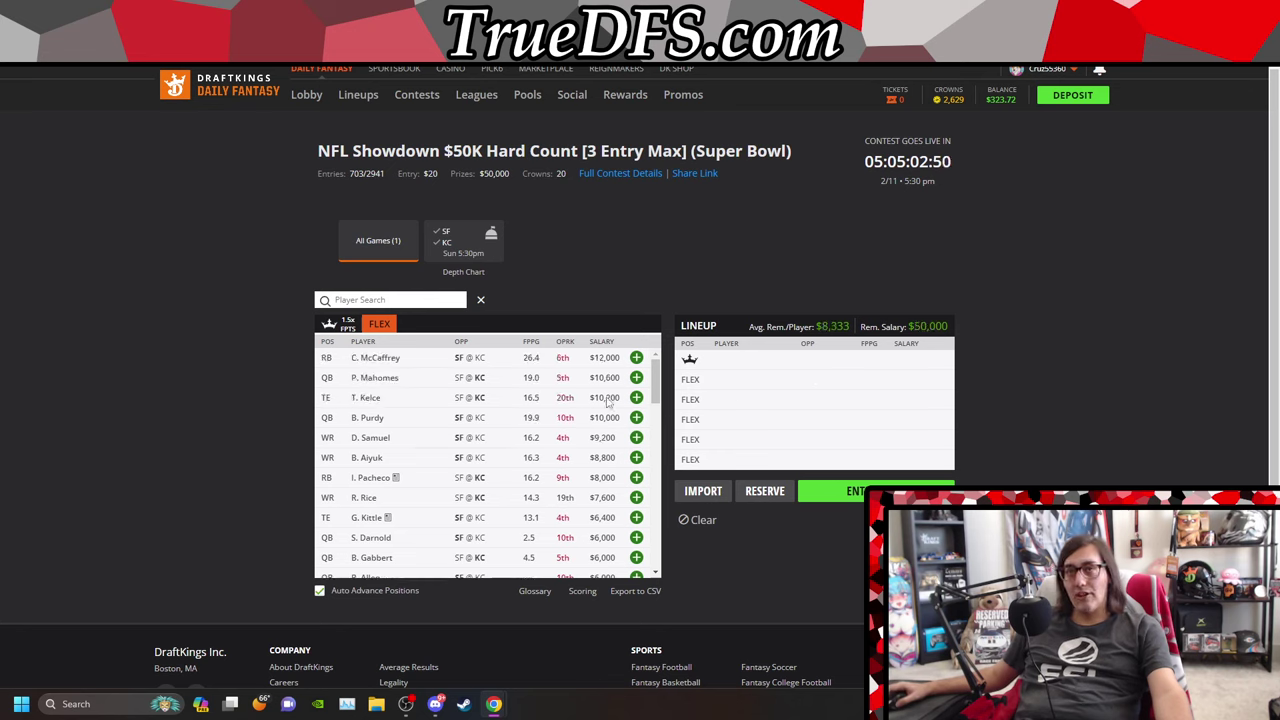
Step: Make Rice captain and add Mahomes, Kelce and Pacheco, leaving $9,800, then view the SF @ KC depth chart
click(338, 323)
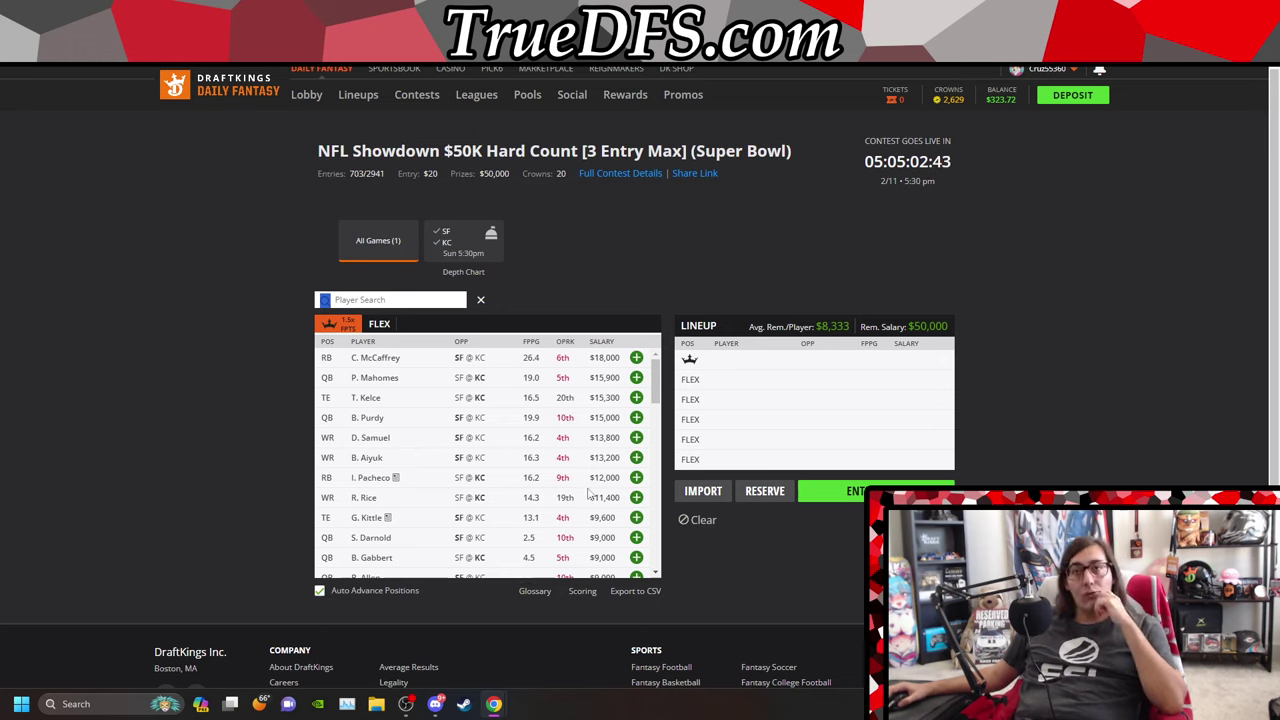
click(636, 497)
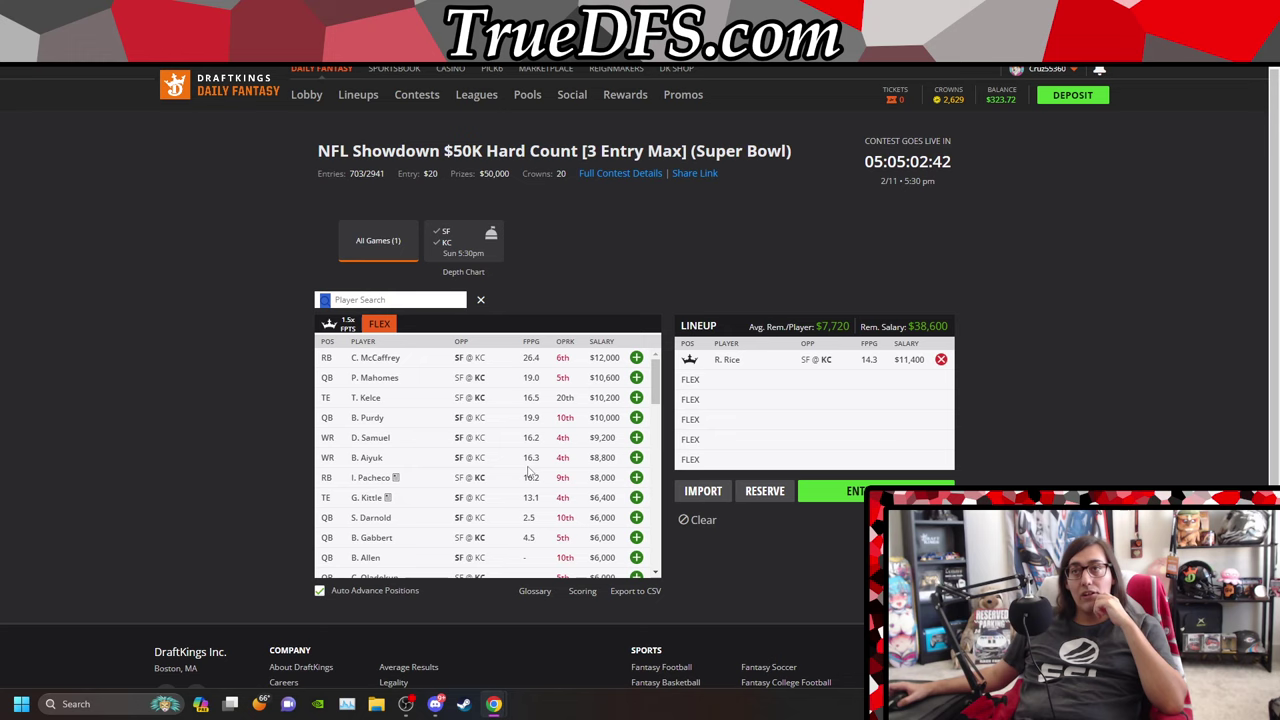
click(636, 377)
click(636, 377)
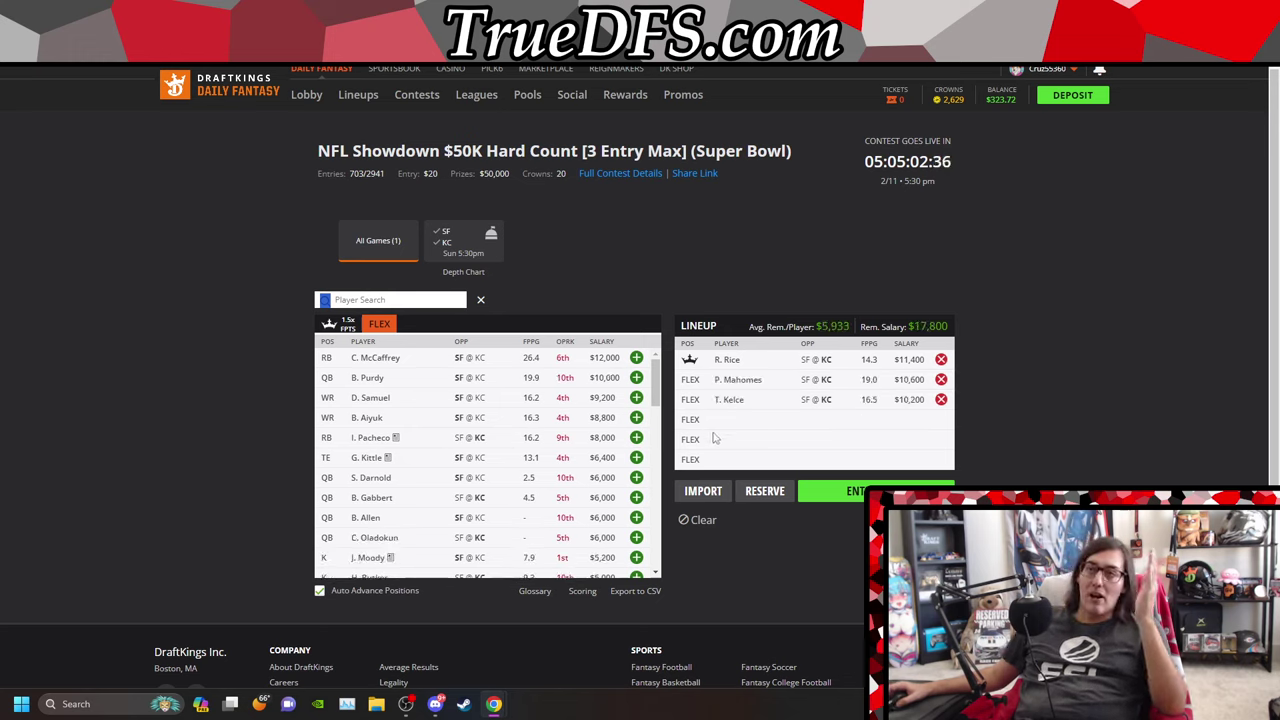
click(636, 437)
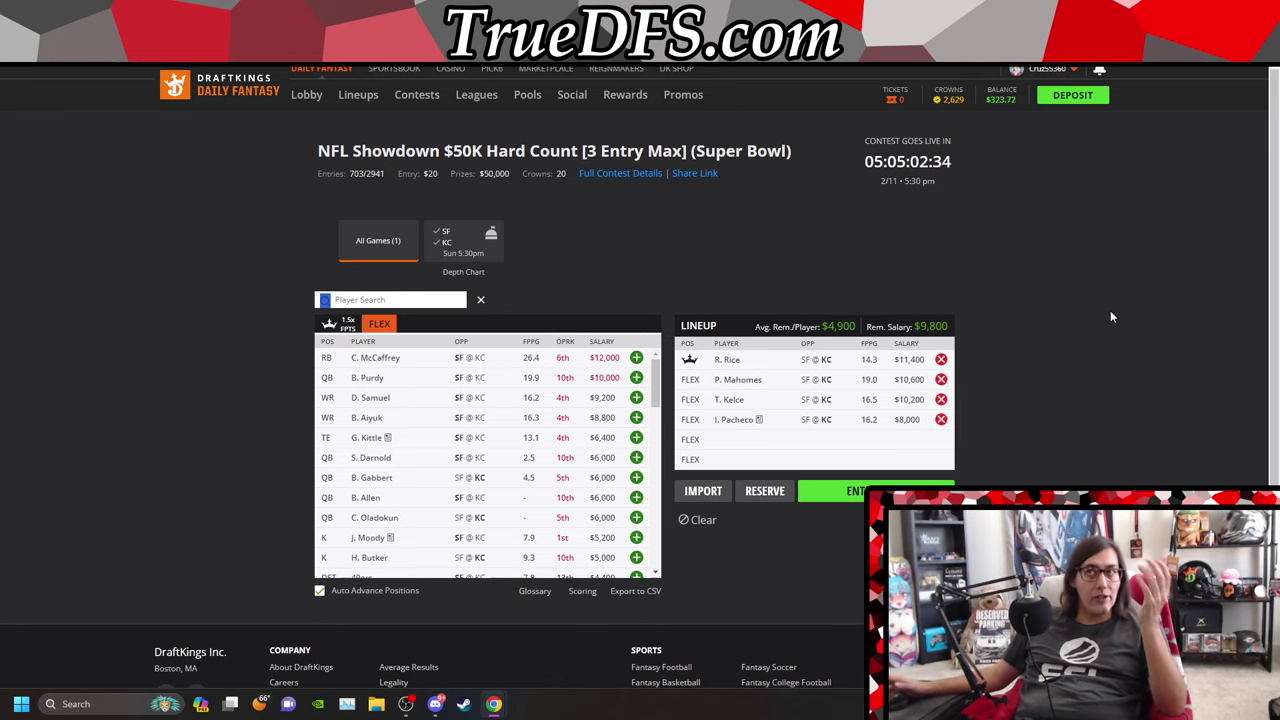
click(465, 273)
Step: Scroll down and back up the SF @ KC depth chart, then close it
scroll(500, 425, down, 5)
scroll(730, 388, down, 5)
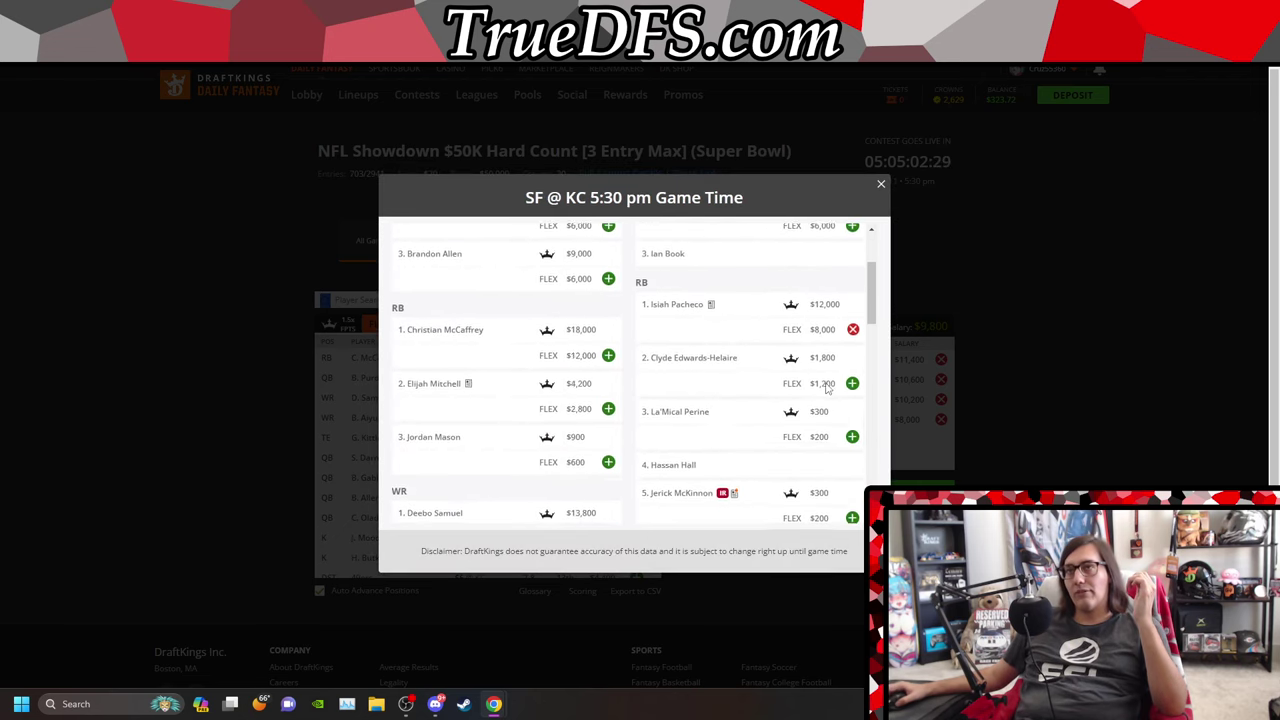
scroll(864, 461, down, 10)
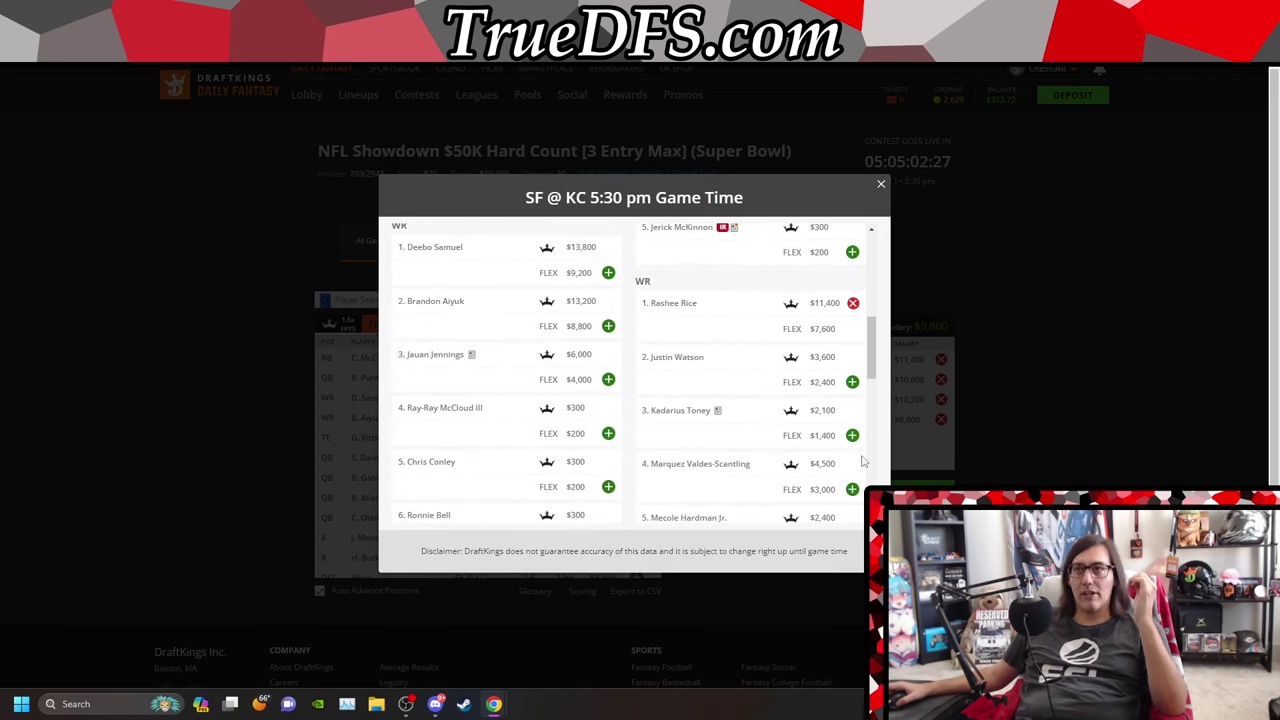
scroll(862, 458, up, 2)
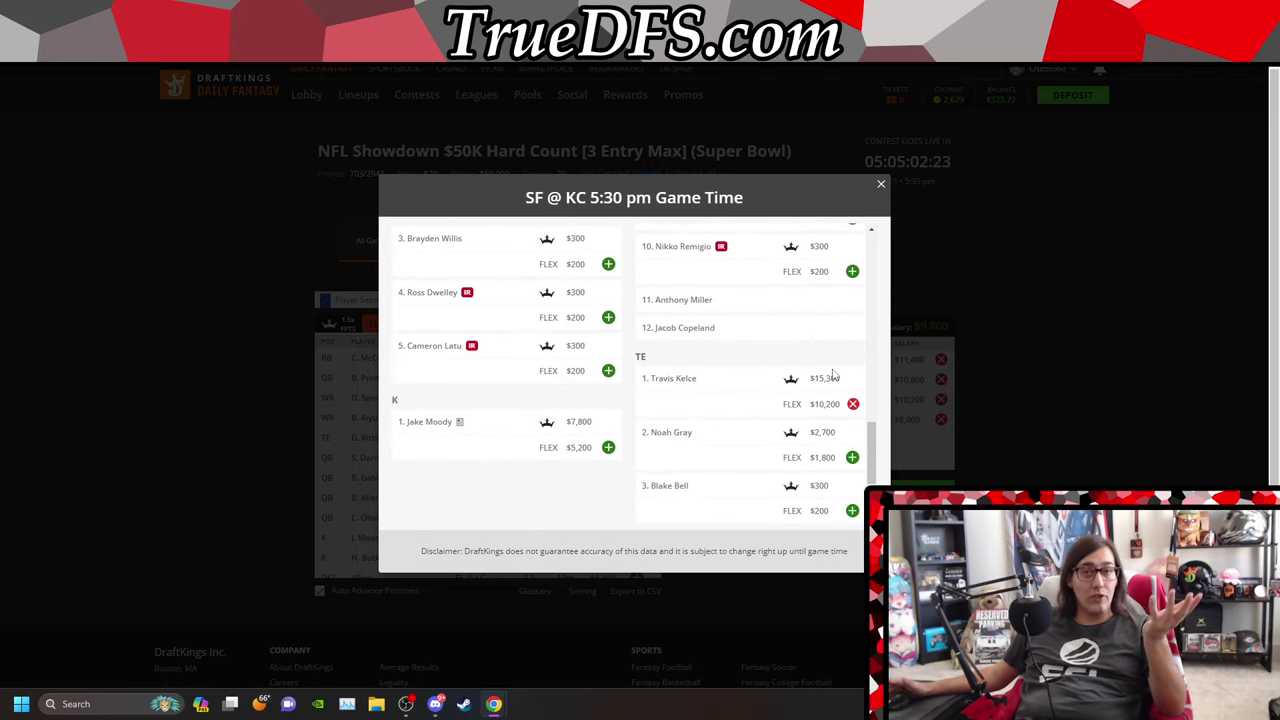
scroll(833, 373, up, 5)
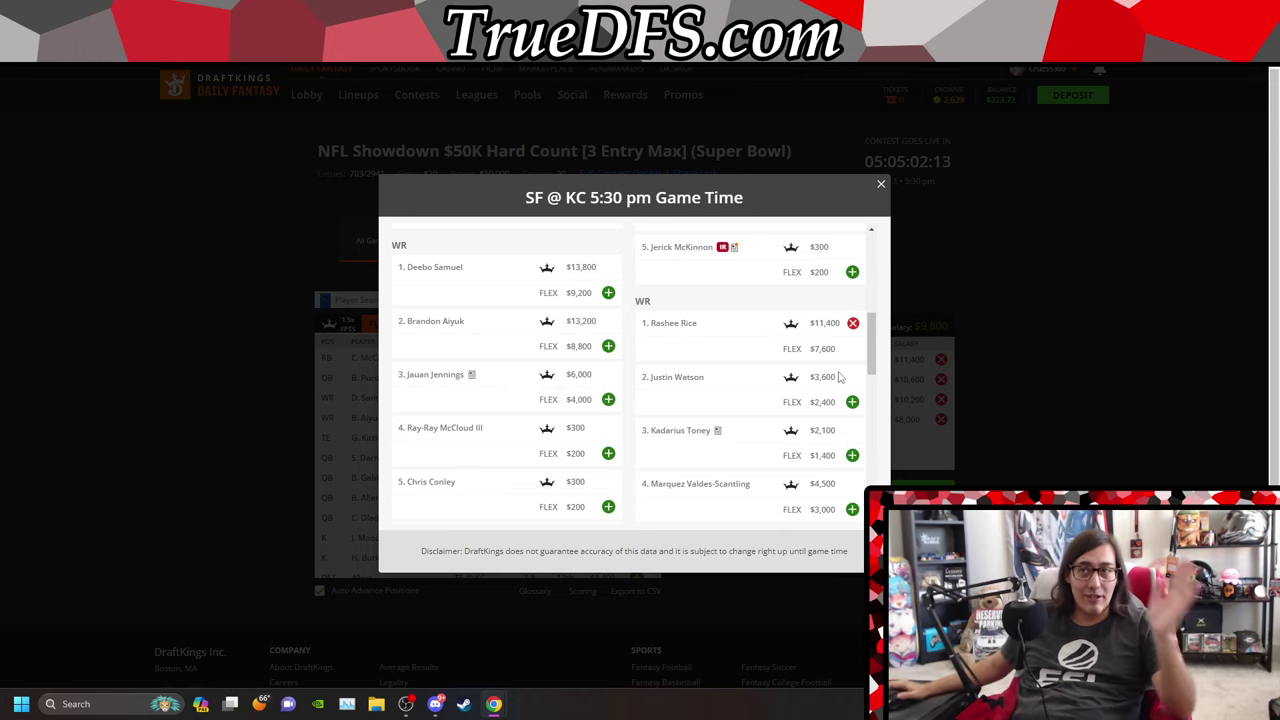
scroll(833, 375, up, 2)
click(880, 186)
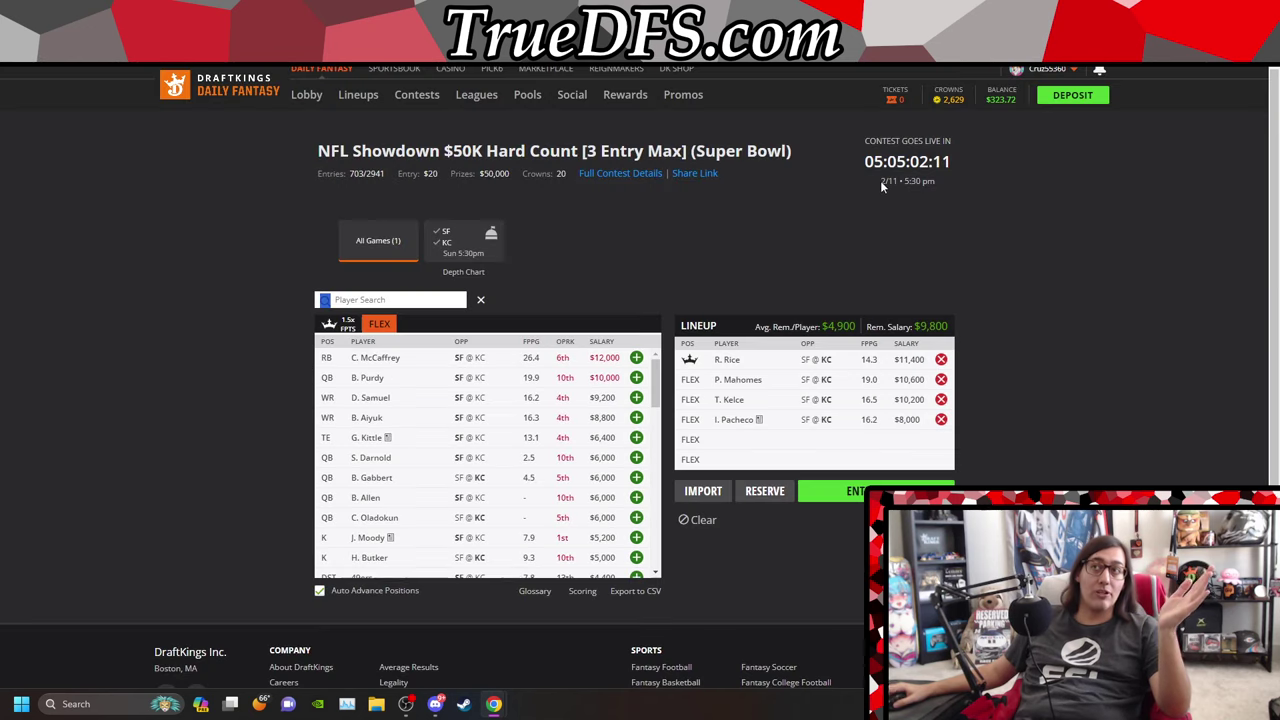
click(727, 359)
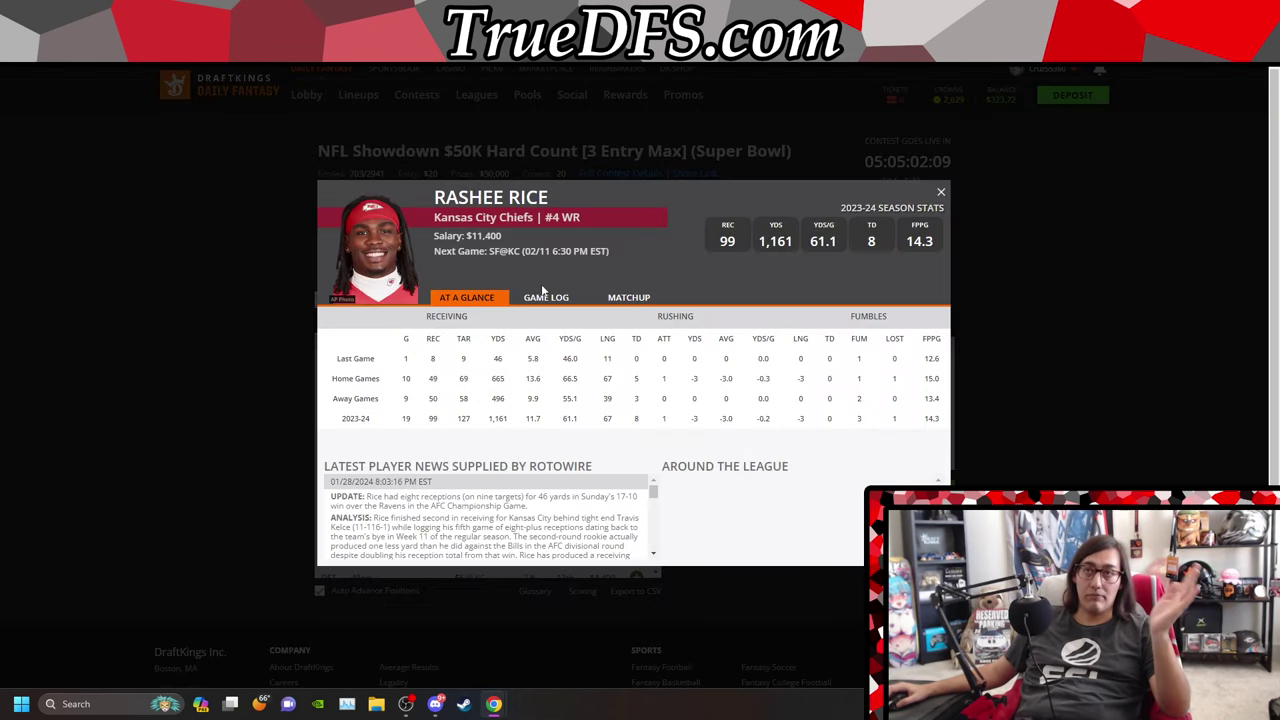
click(545, 298)
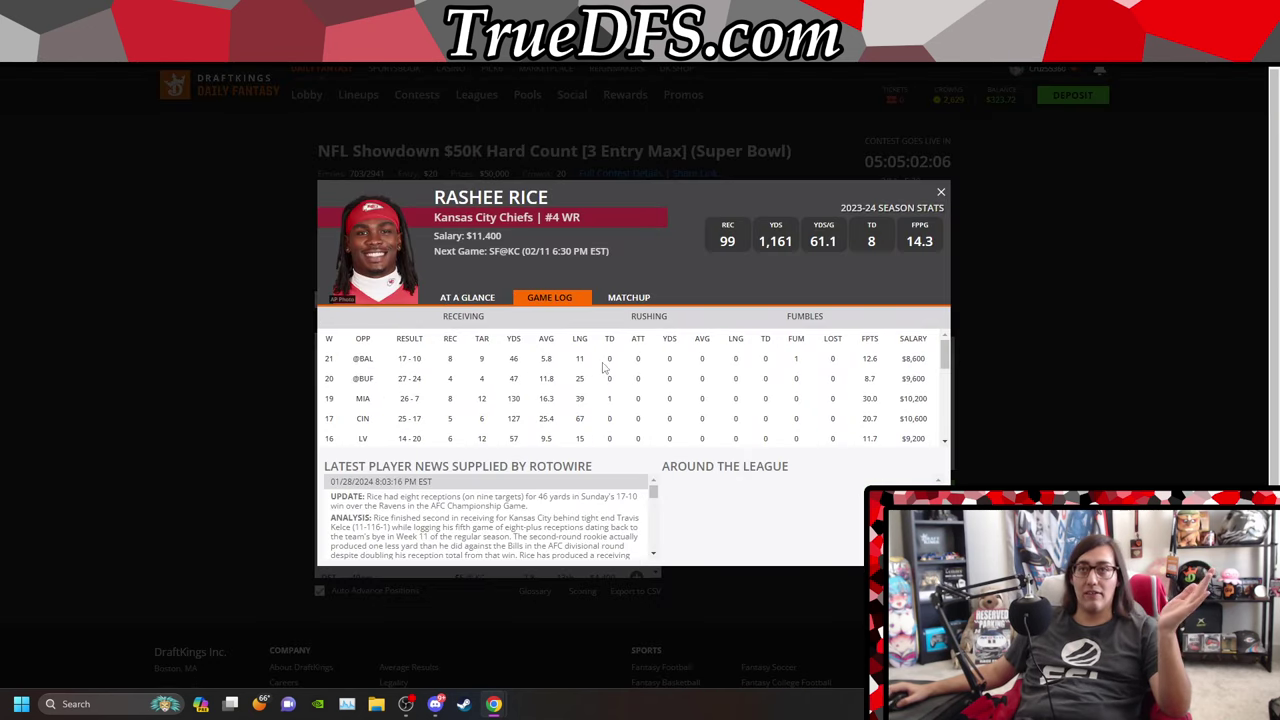
click(940, 191)
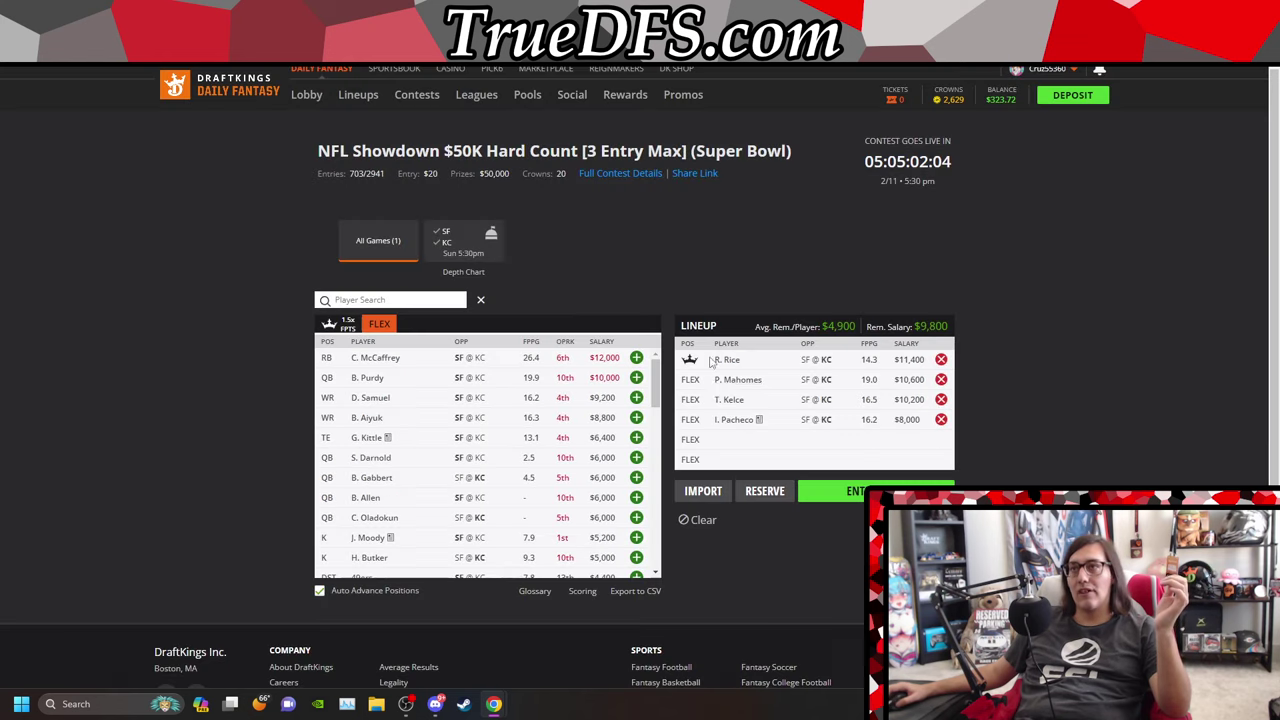
click(731, 424)
click(550, 300)
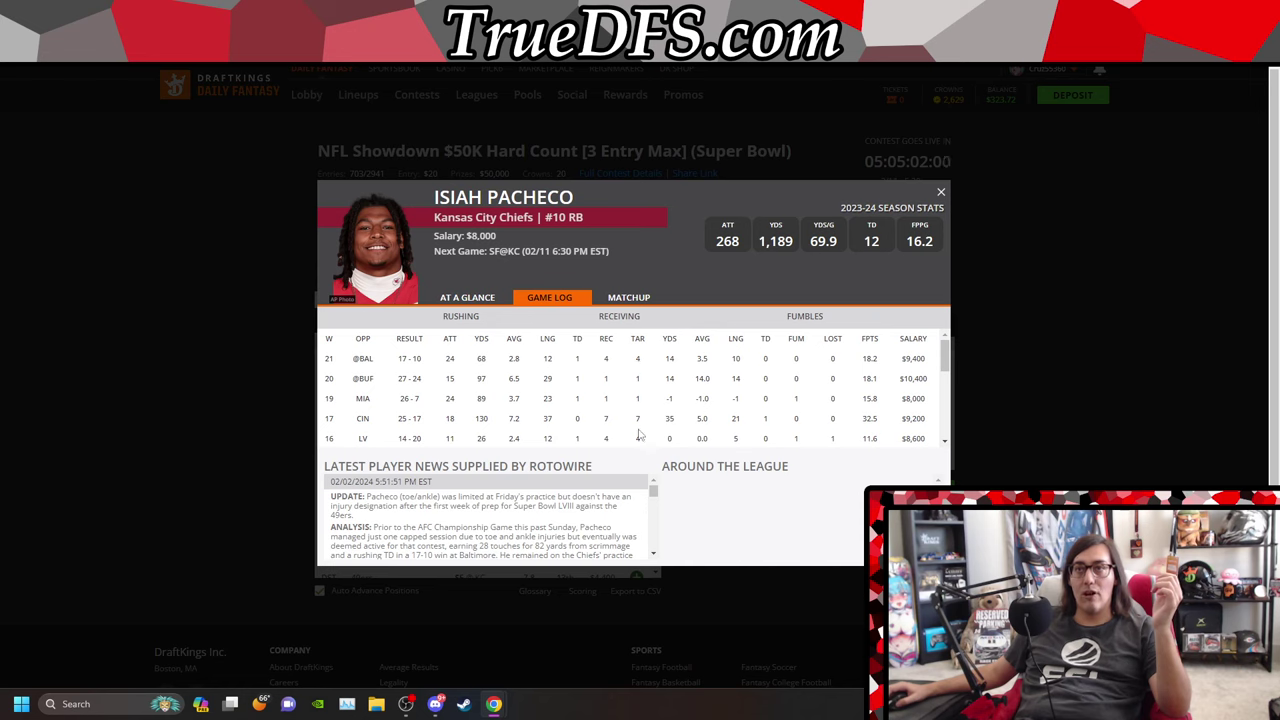
scroll(640, 437, down, 5)
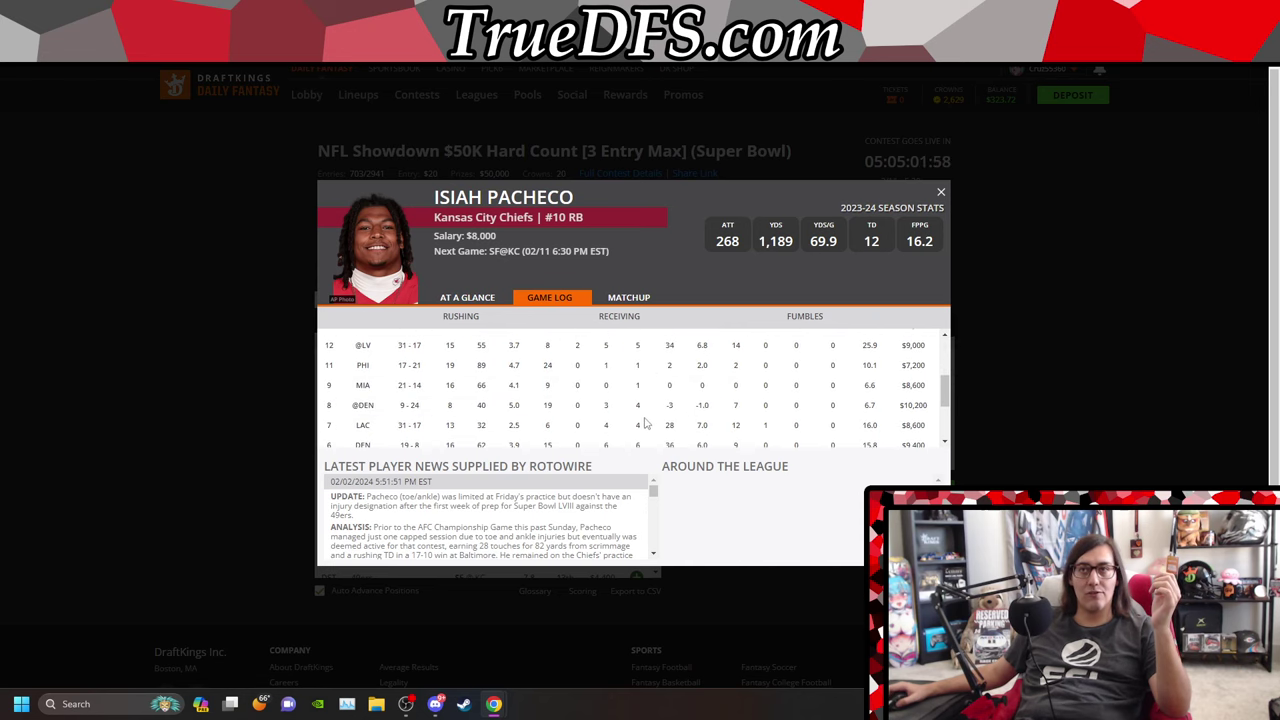
scroll(645, 423, up, 3)
scroll(645, 423, up, 3)
scroll(700, 420, down, 2)
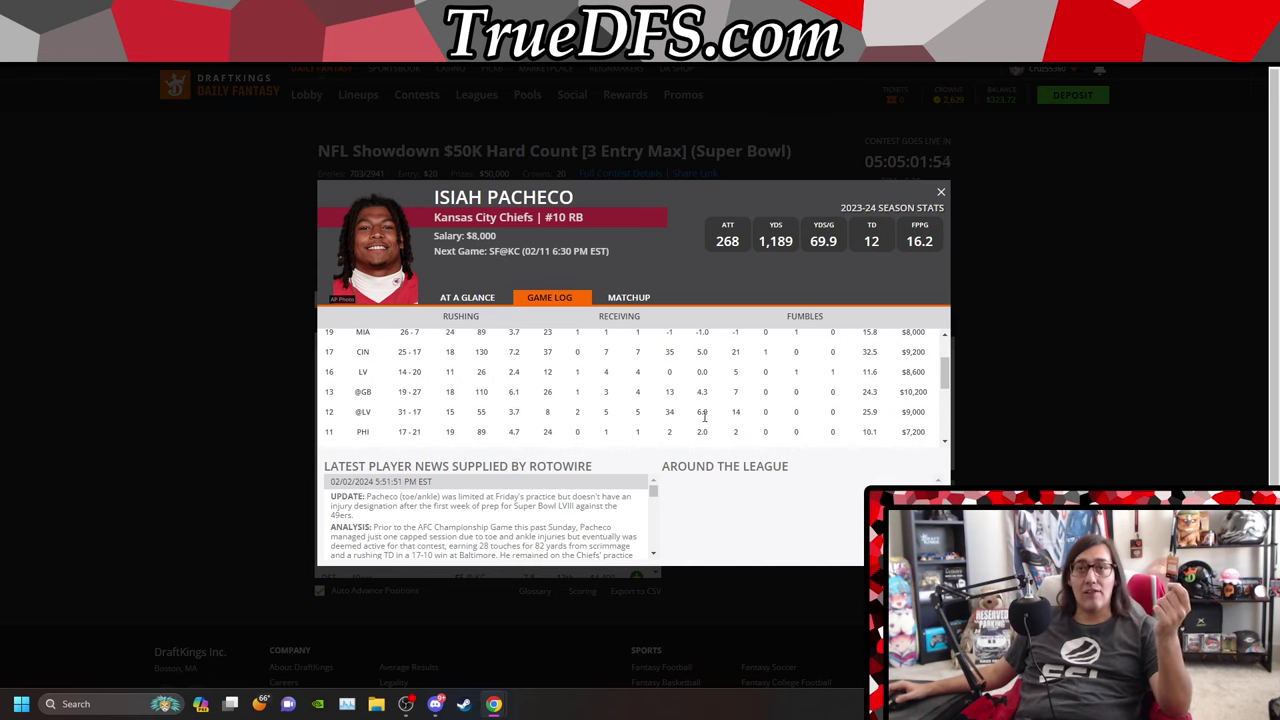
scroll(640, 402, up, 3)
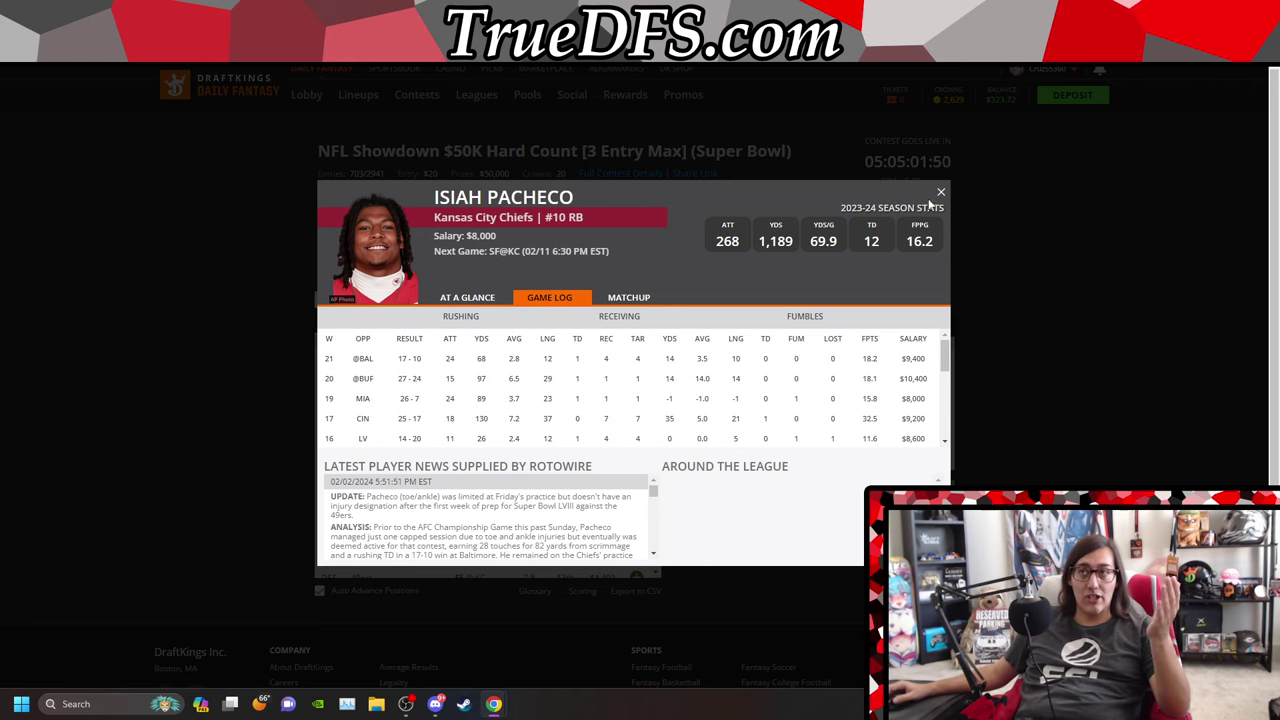
click(940, 192)
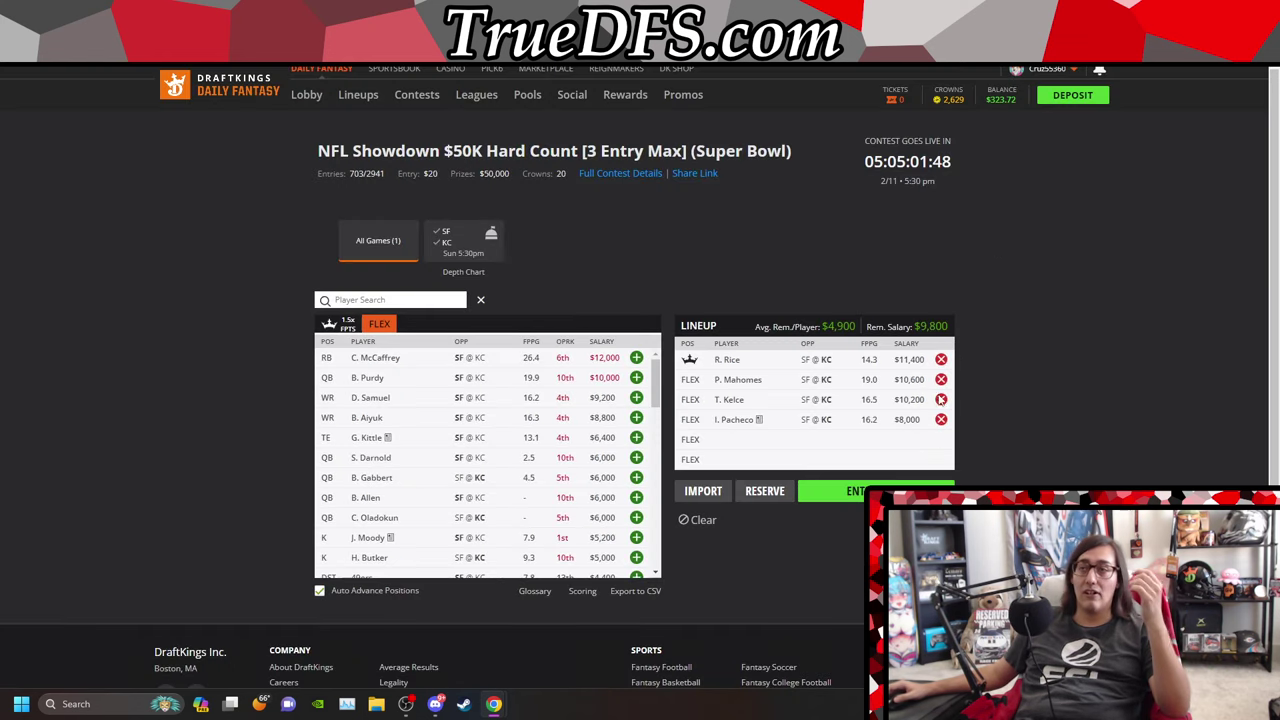
click(727, 360)
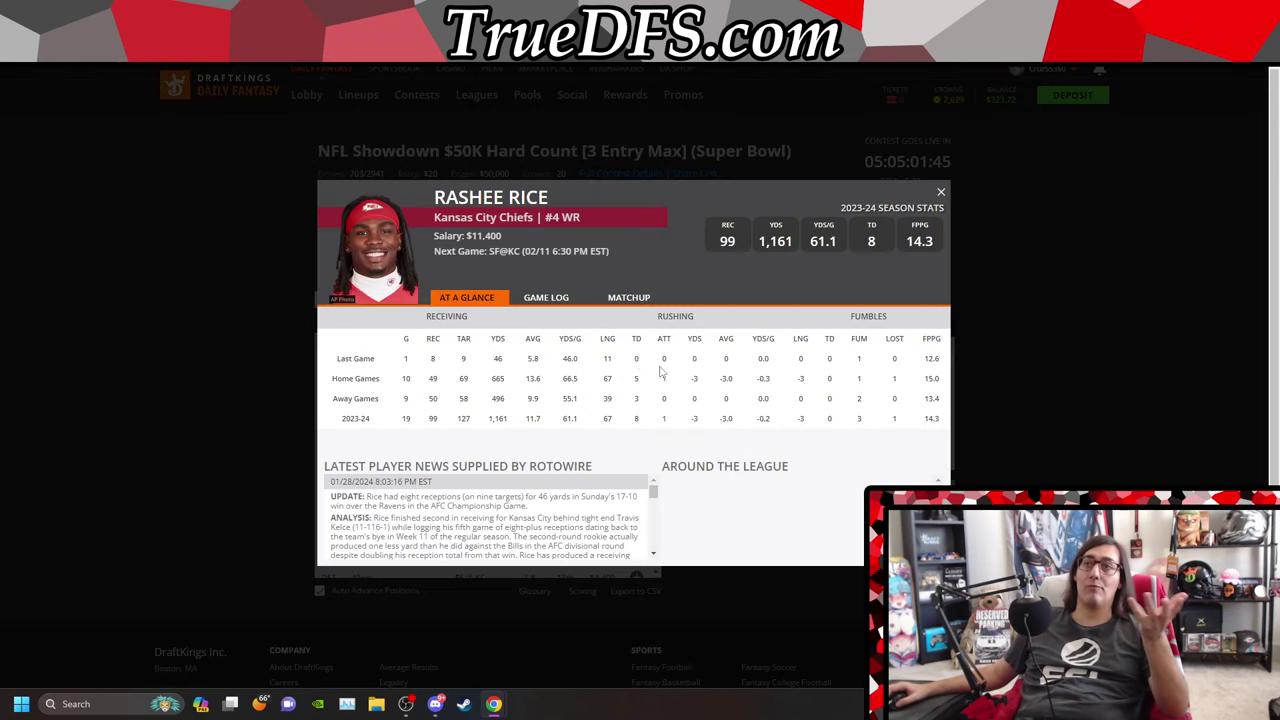
click(548, 300)
scroll(857, 368, down, 3)
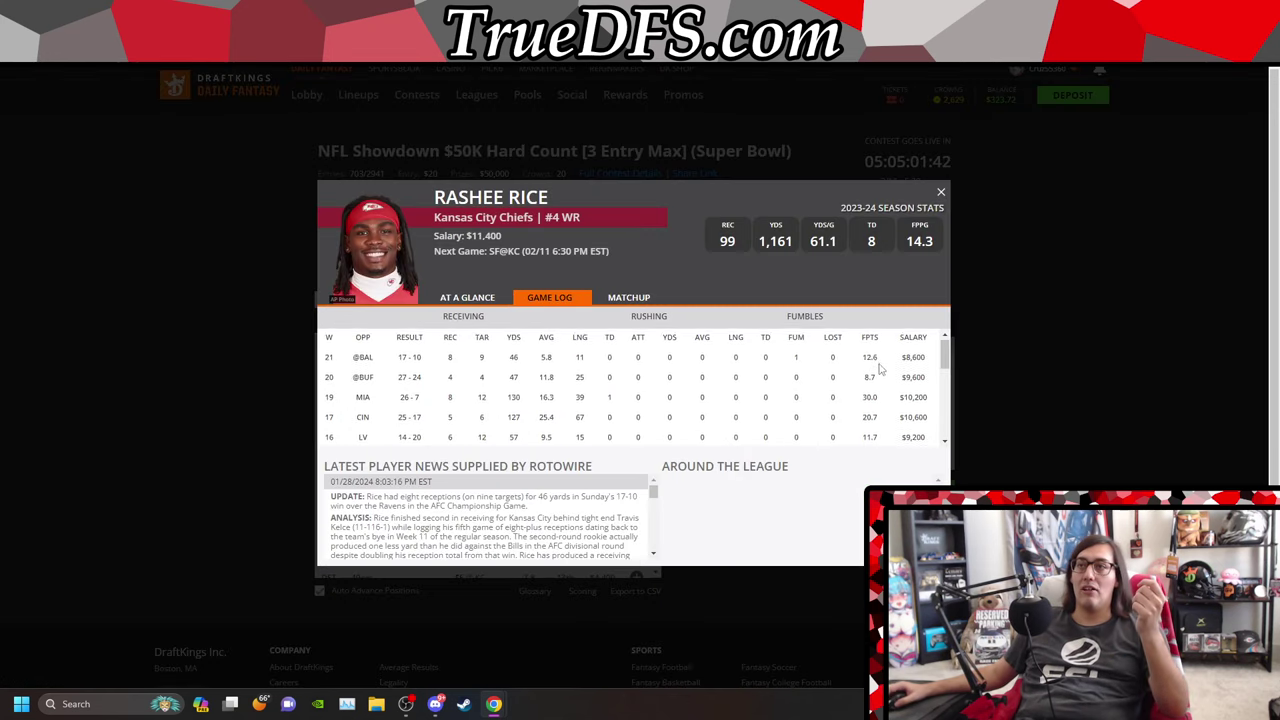
scroll(887, 377, down, 1)
scroll(887, 377, down, 2)
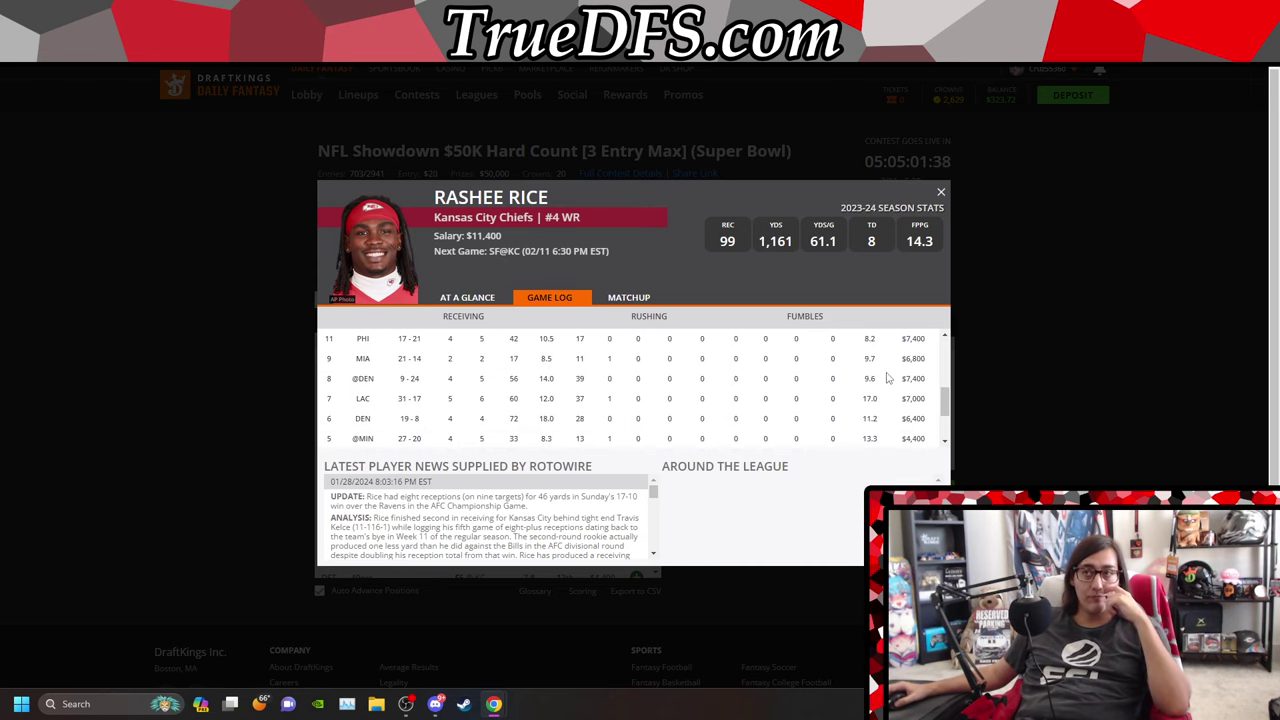
click(941, 192)
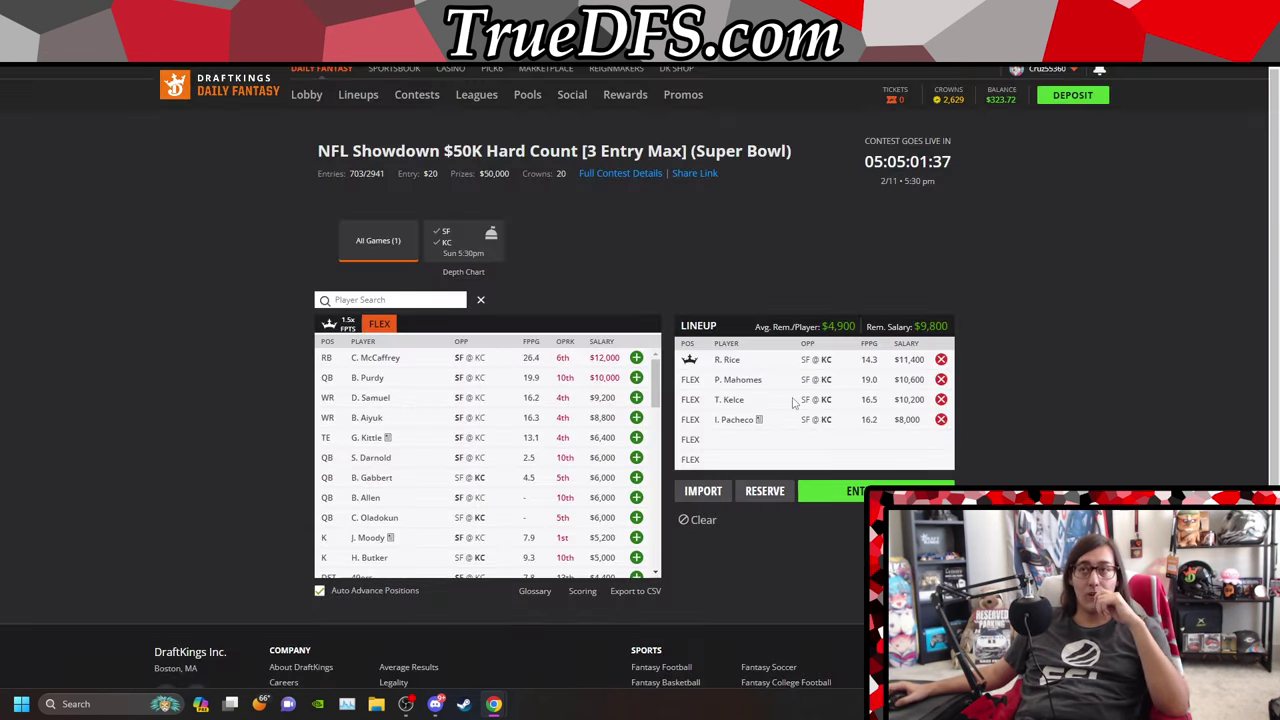
click(730, 421)
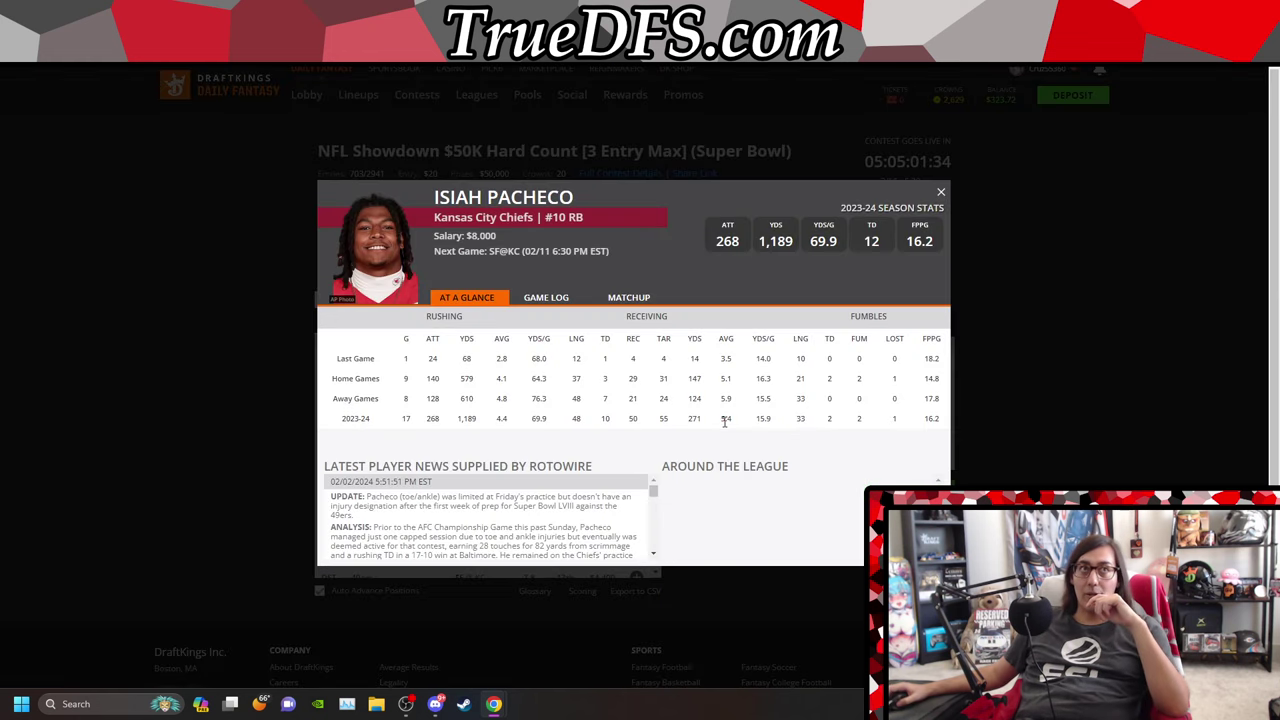
click(548, 298)
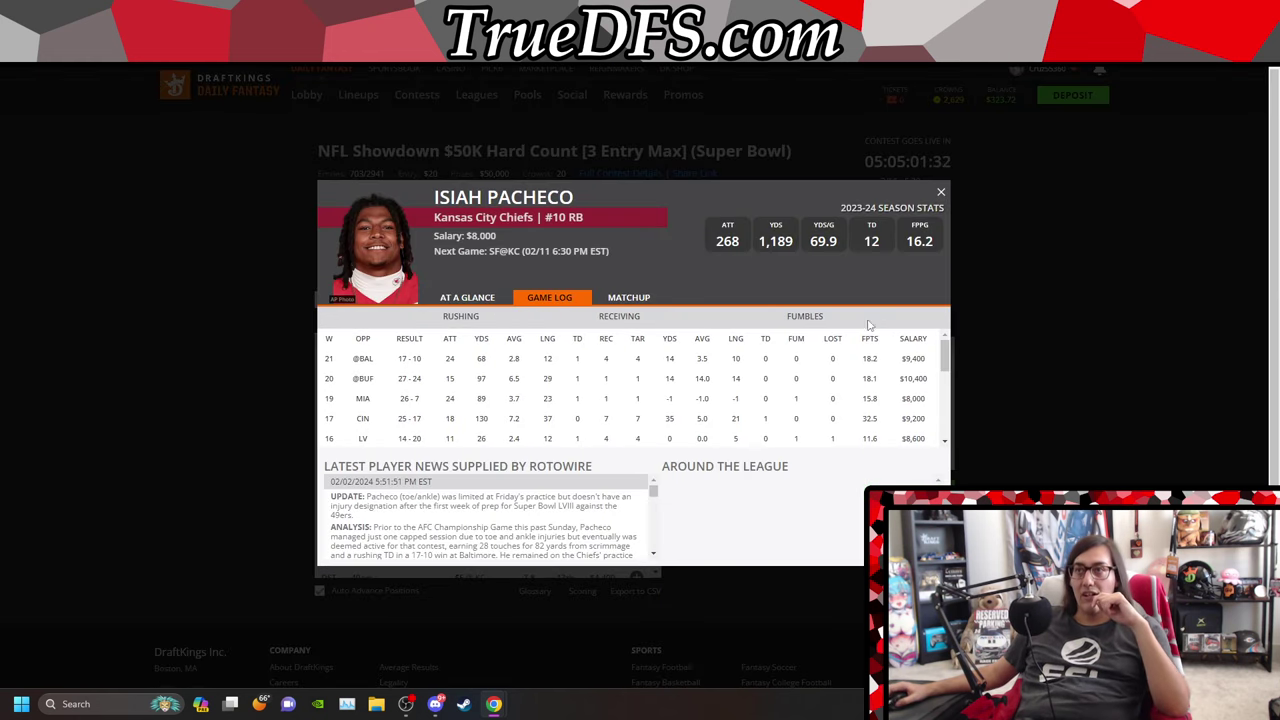
click(942, 192)
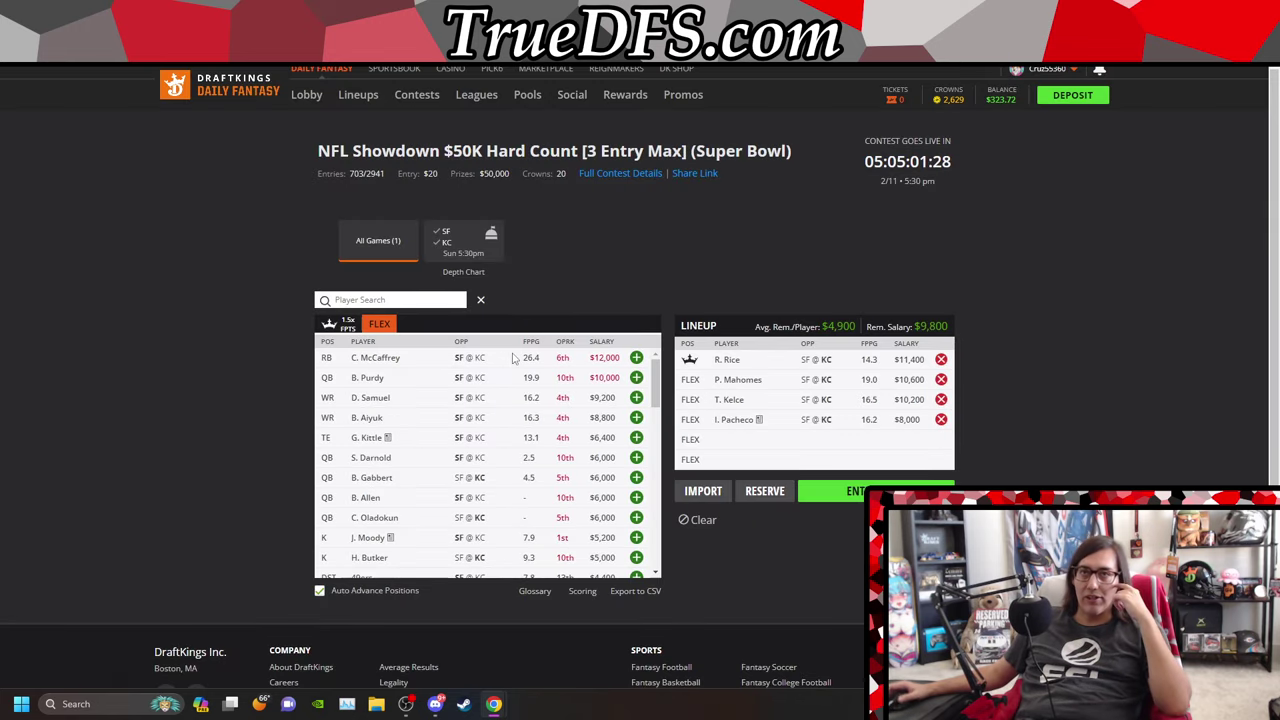
Step: Add K. Juszczyk and B. Aiyuk to the last two FLEX spots
scroll(513, 400, down, 4)
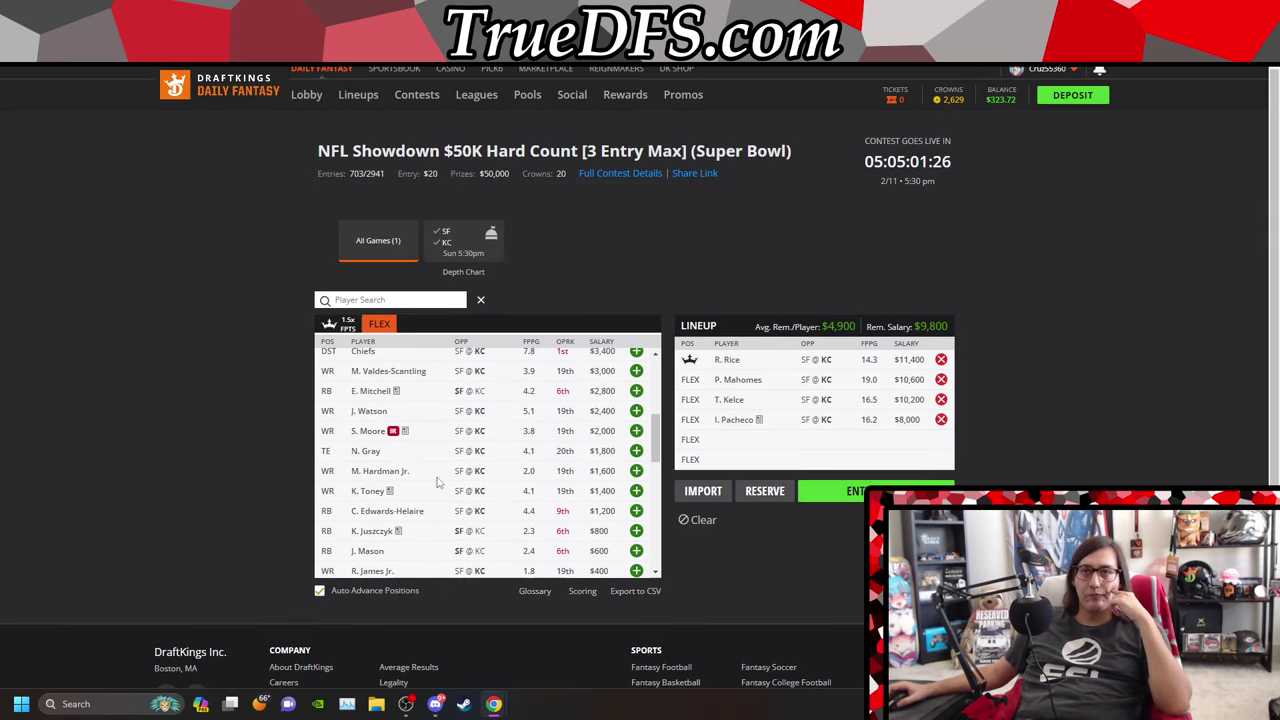
scroll(519, 505, down, 1)
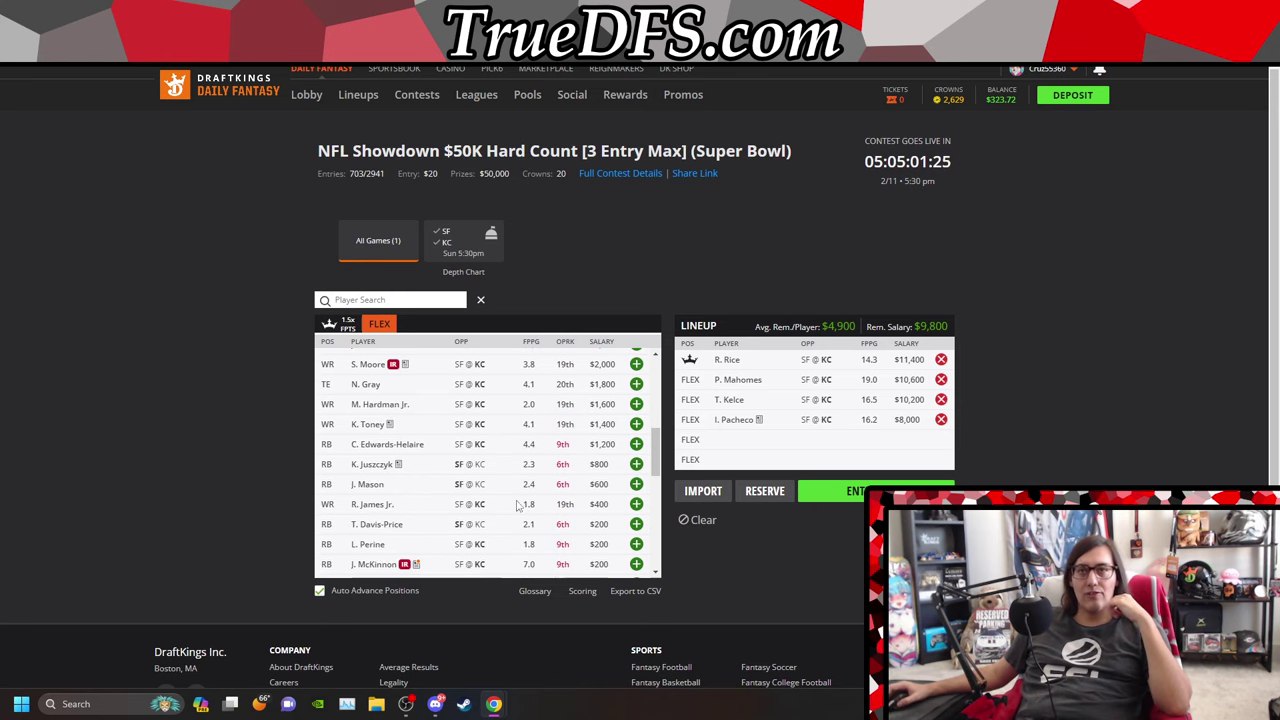
click(636, 464)
scroll(570, 505, up, 3)
scroll(570, 505, up, 2)
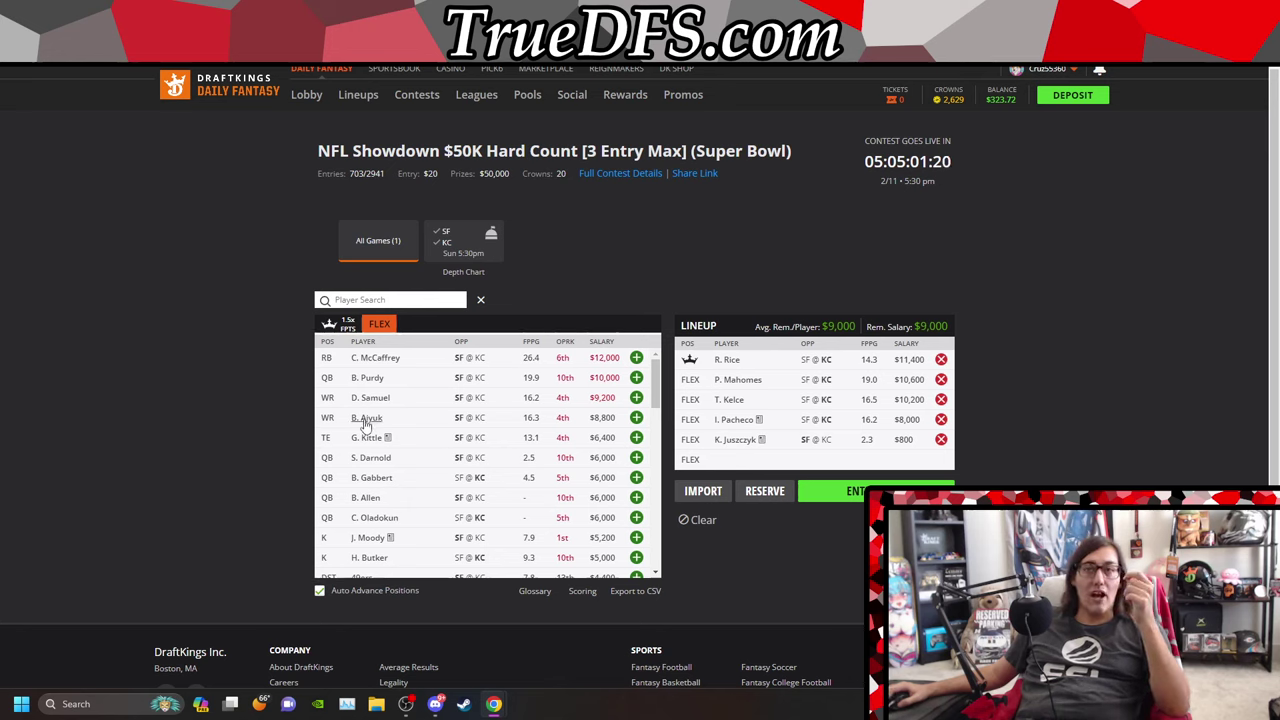
click(636, 418)
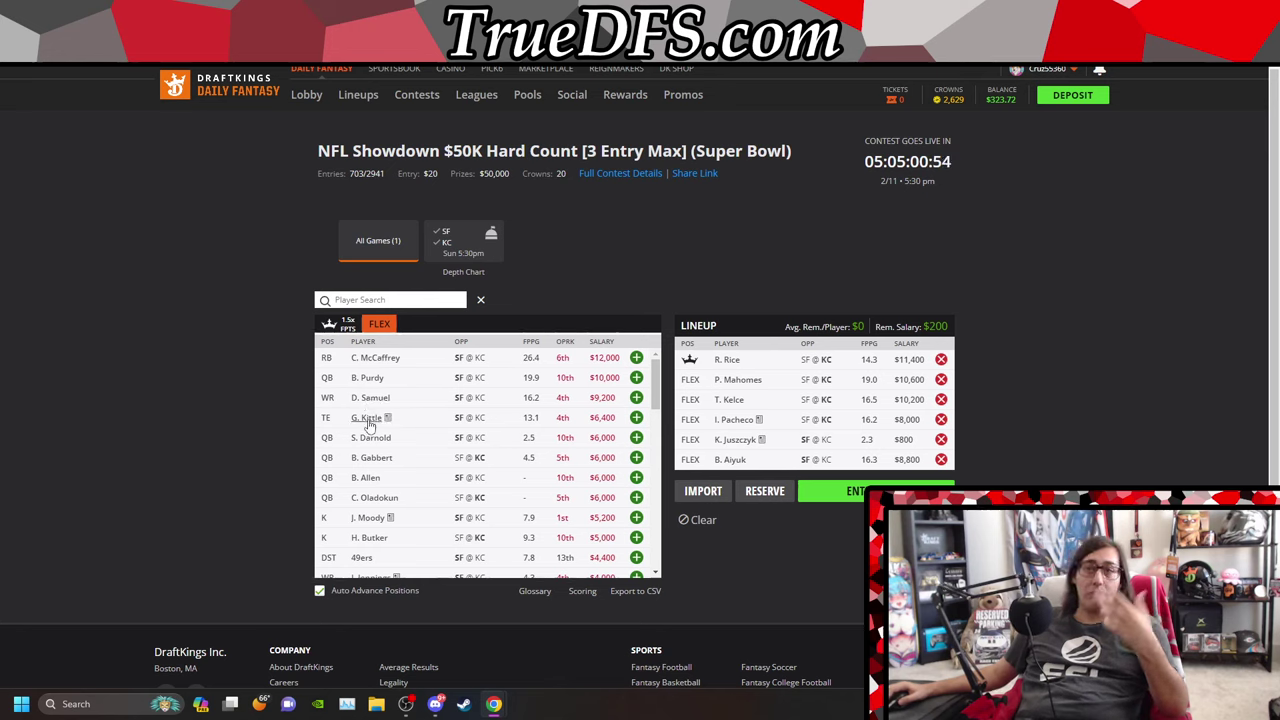
Step: Swap roles so Pacheco is captain at $12,000 and Rice is a FLEX, leaving $0
scroll(430, 484, down, 1)
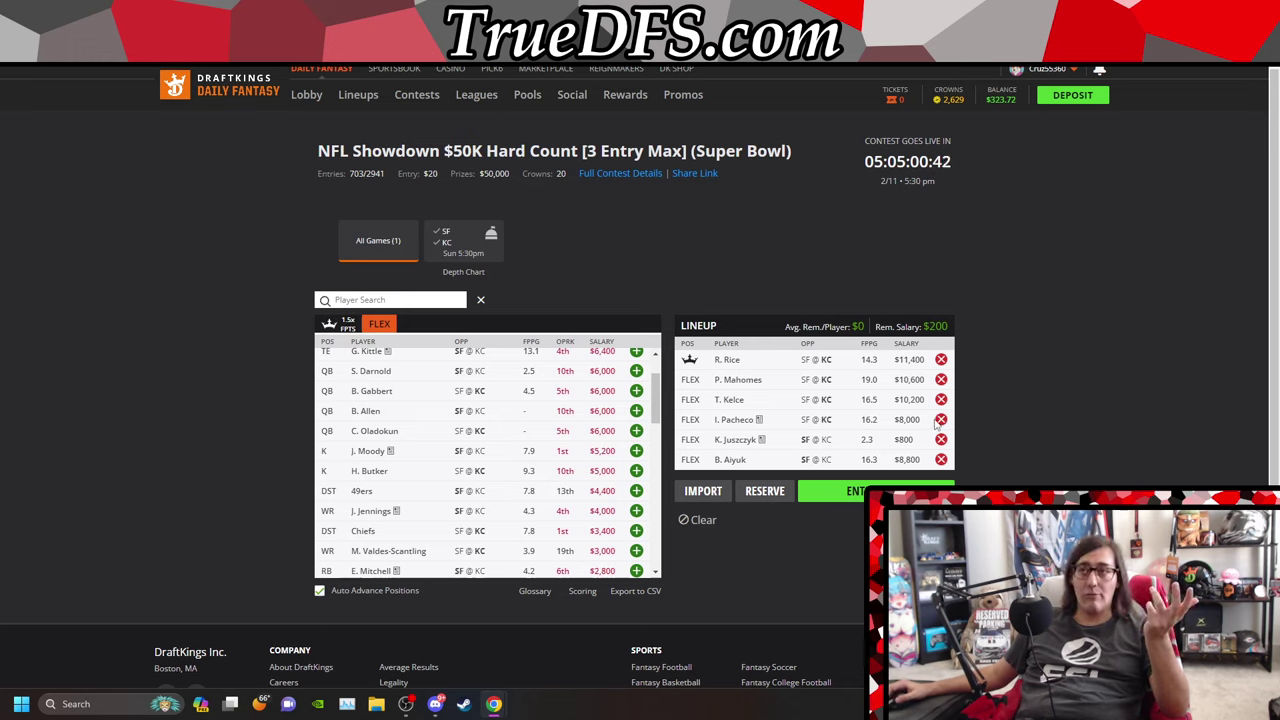
click(941, 359)
click(941, 419)
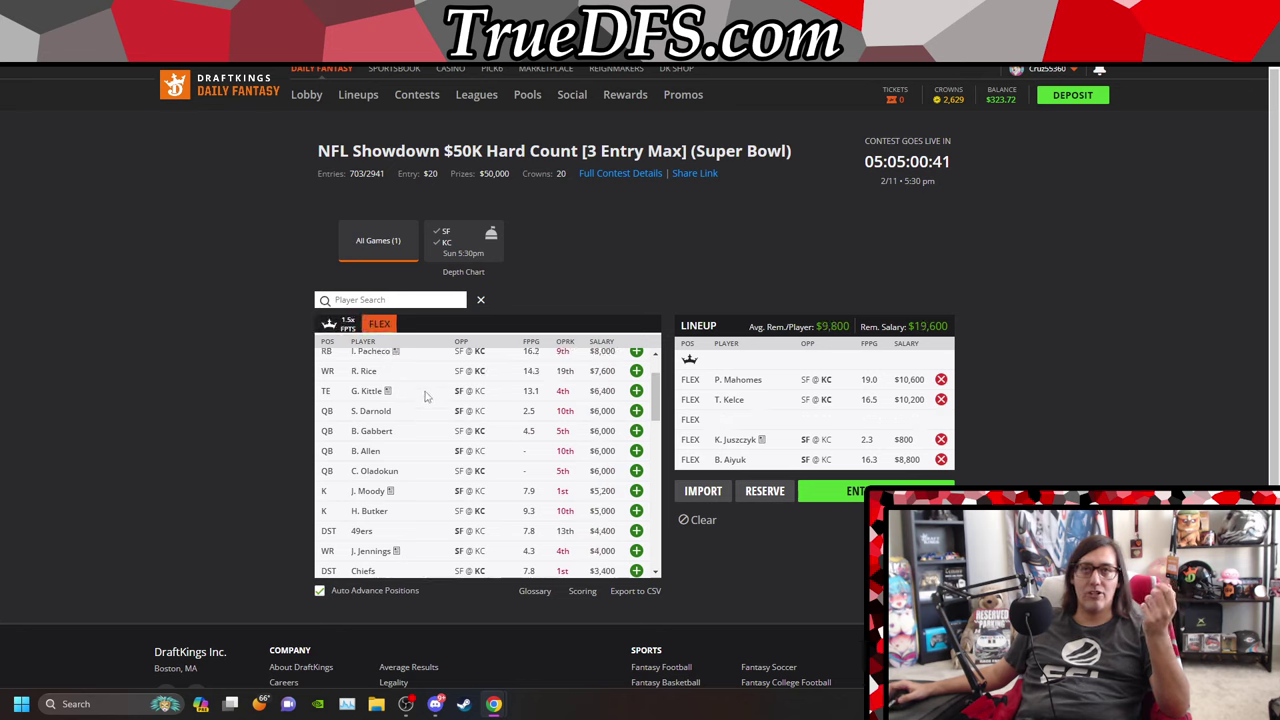
click(636, 352)
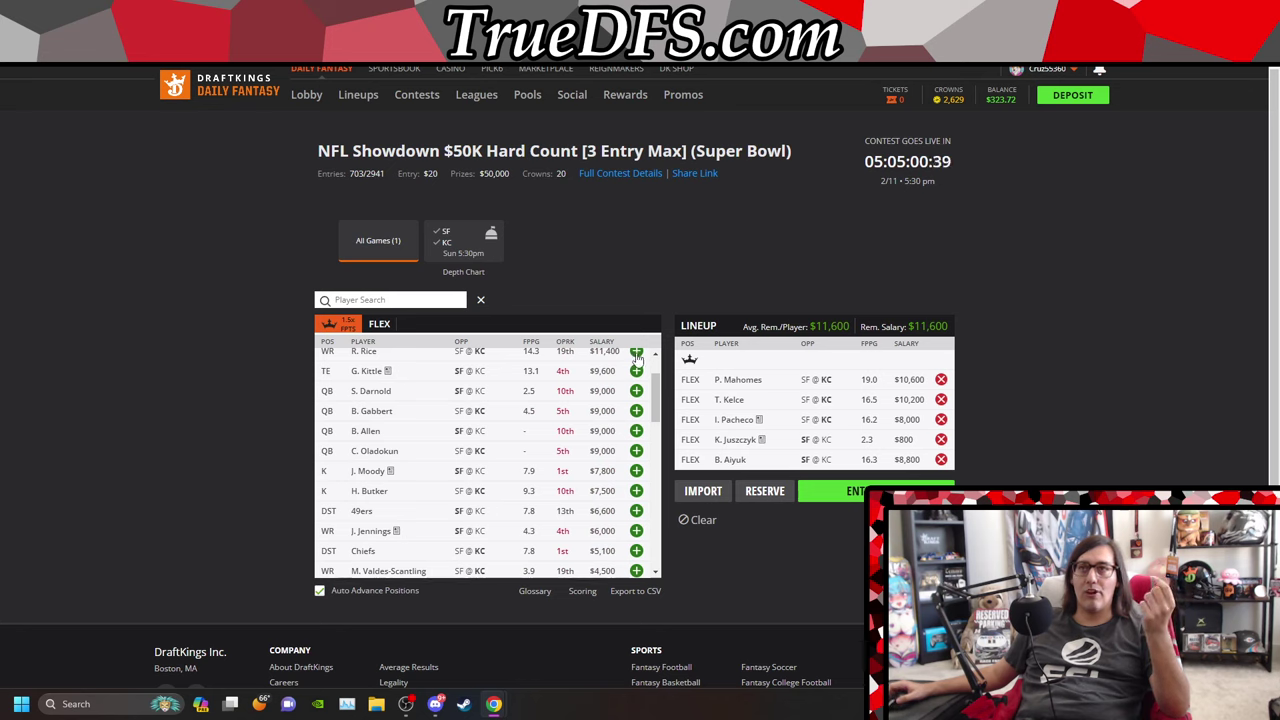
click(941, 419)
click(636, 352)
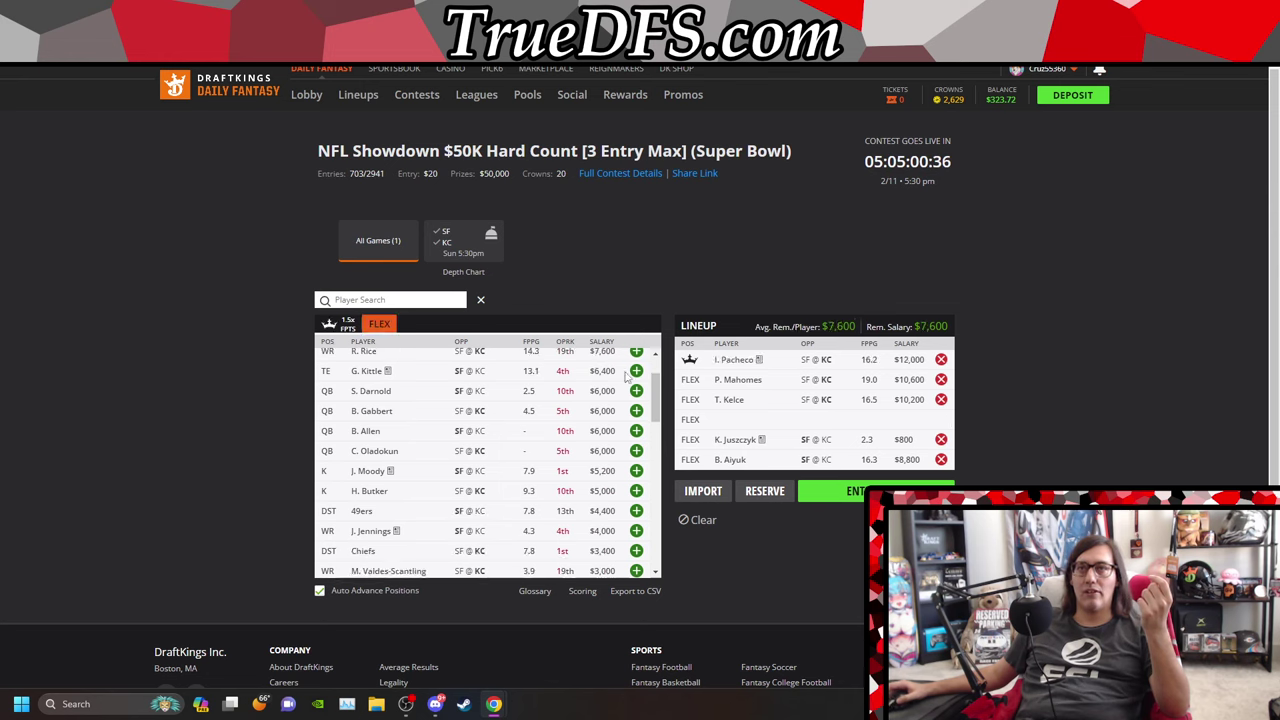
scroll(628, 395, up, 2)
click(636, 417)
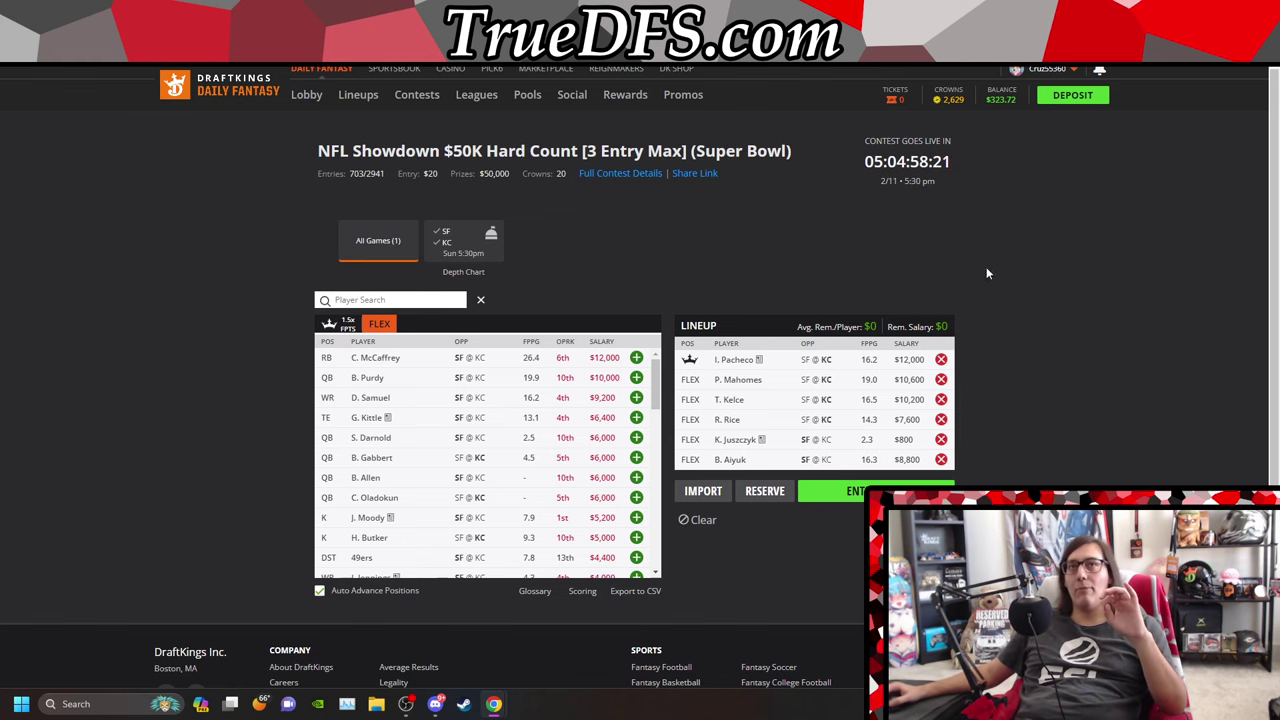
Step: Sort the SaberSim built lineups by Proj Score
key(ctrl+Tab)
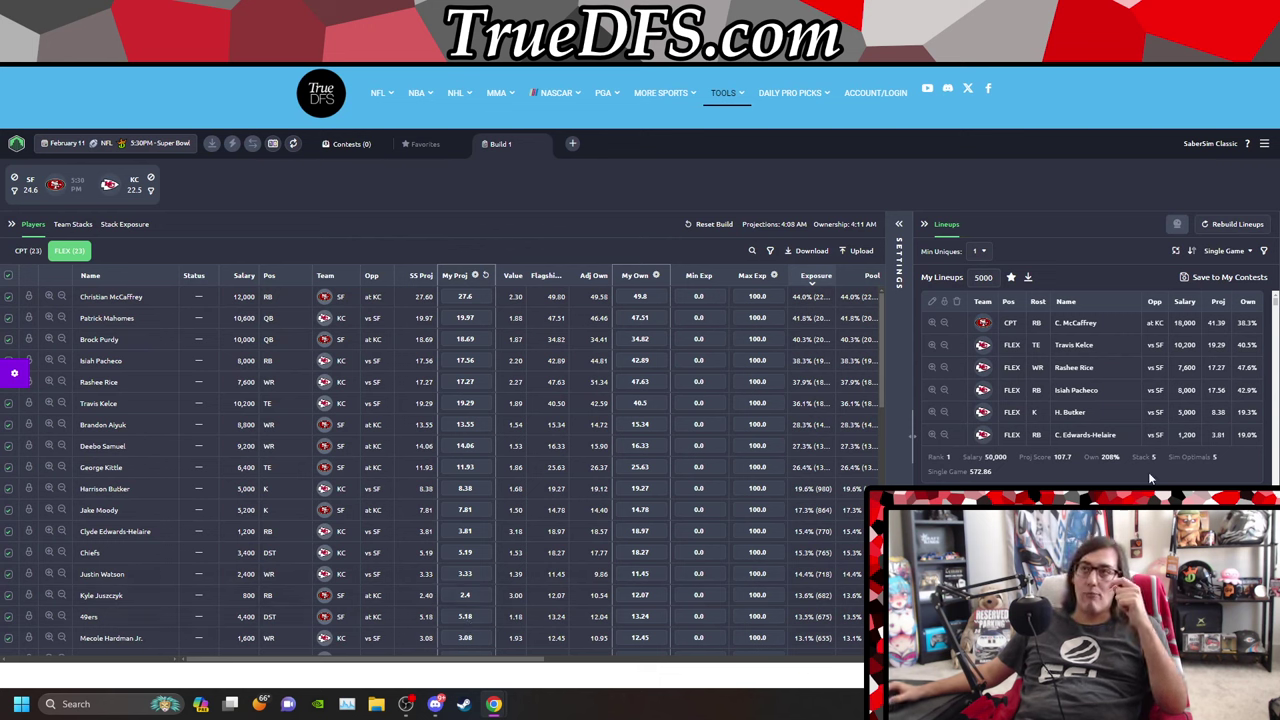
click(1233, 251)
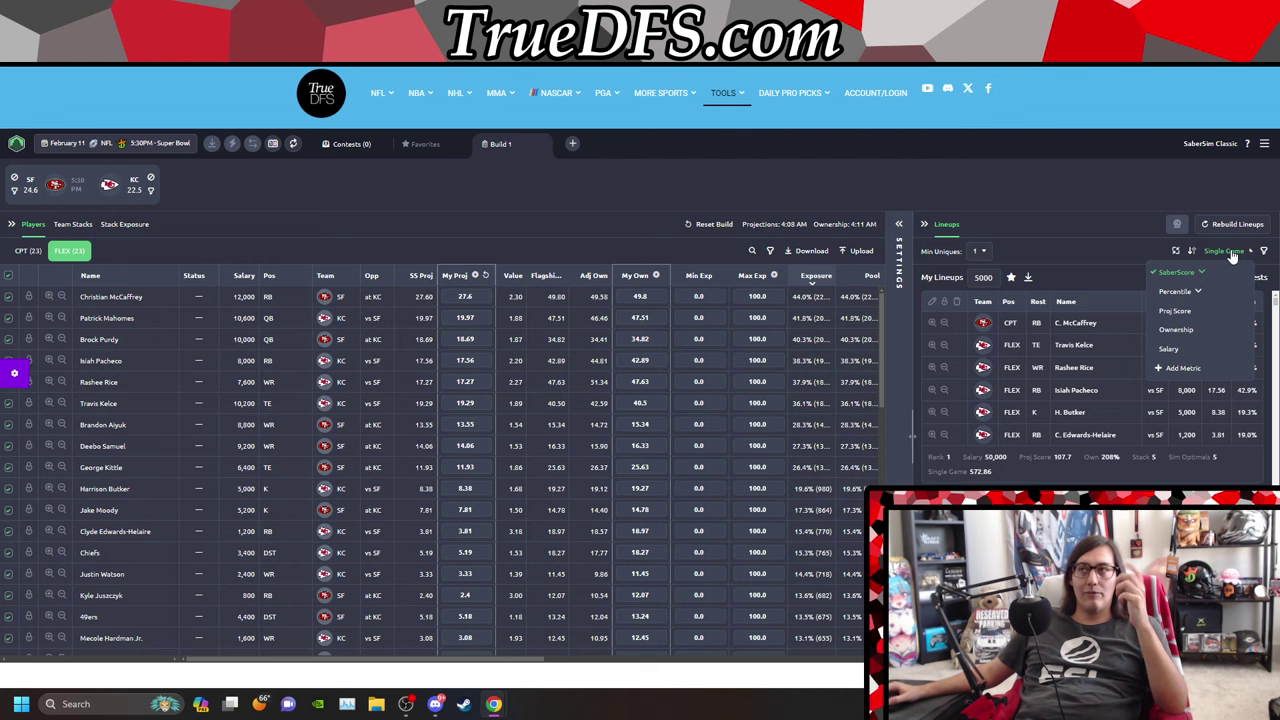
click(1183, 318)
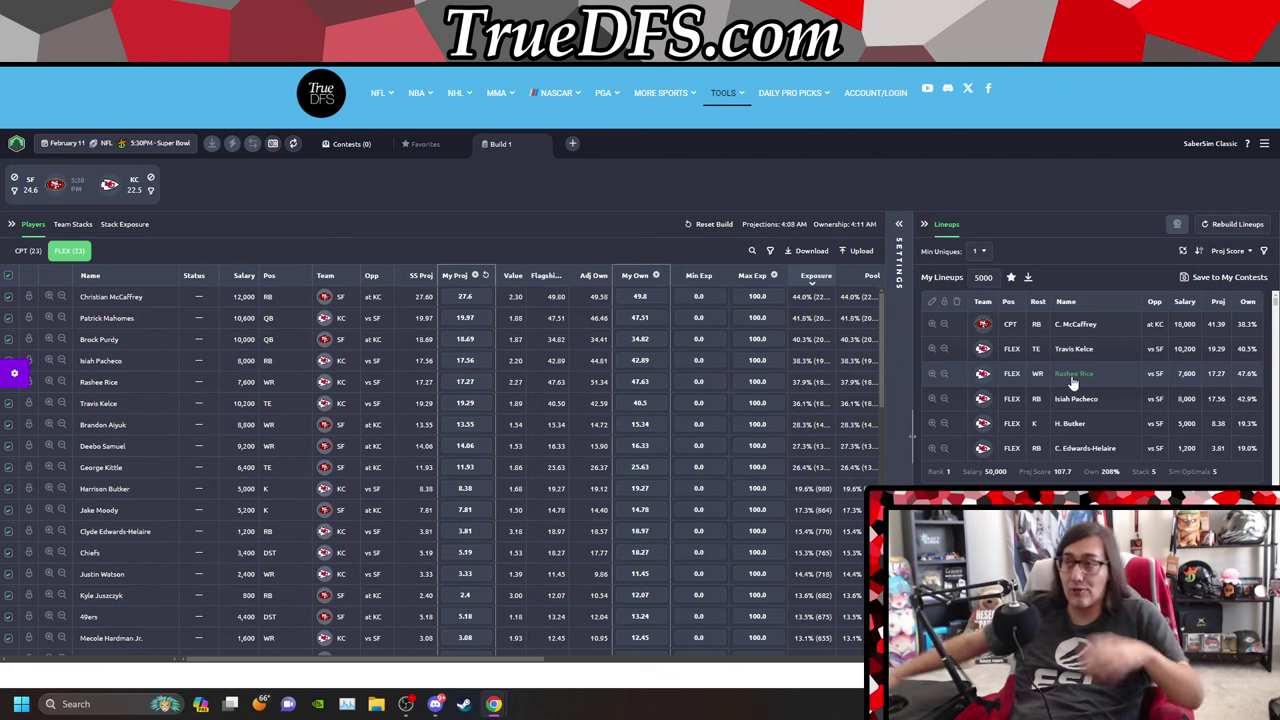
Step: Switch the player pool between captain and FLEX pricing
mouse_move(1072, 472)
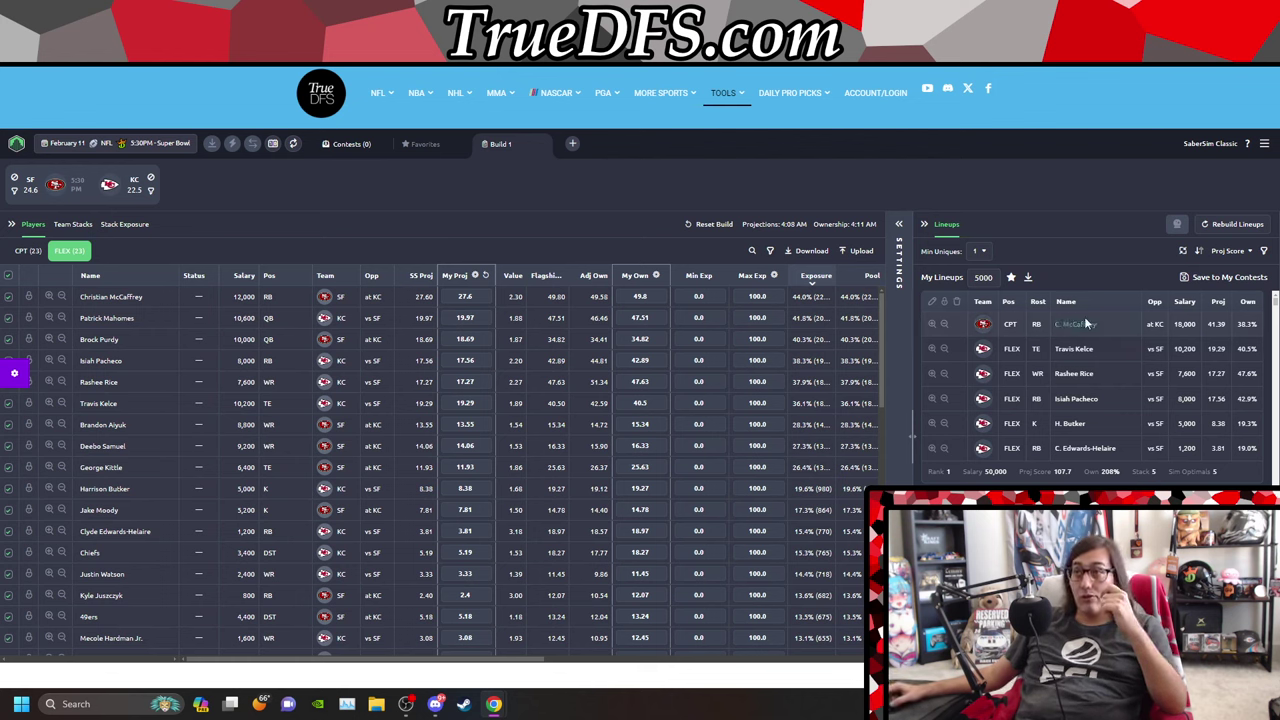
click(29, 251)
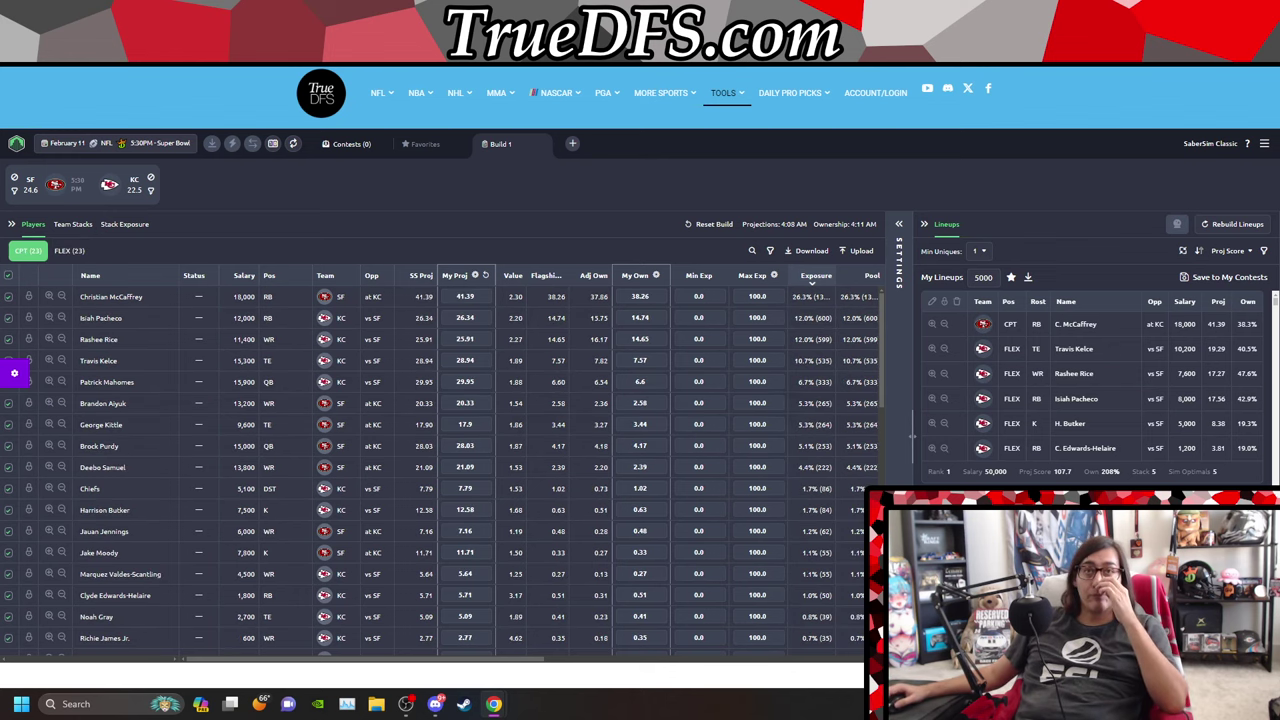
click(74, 255)
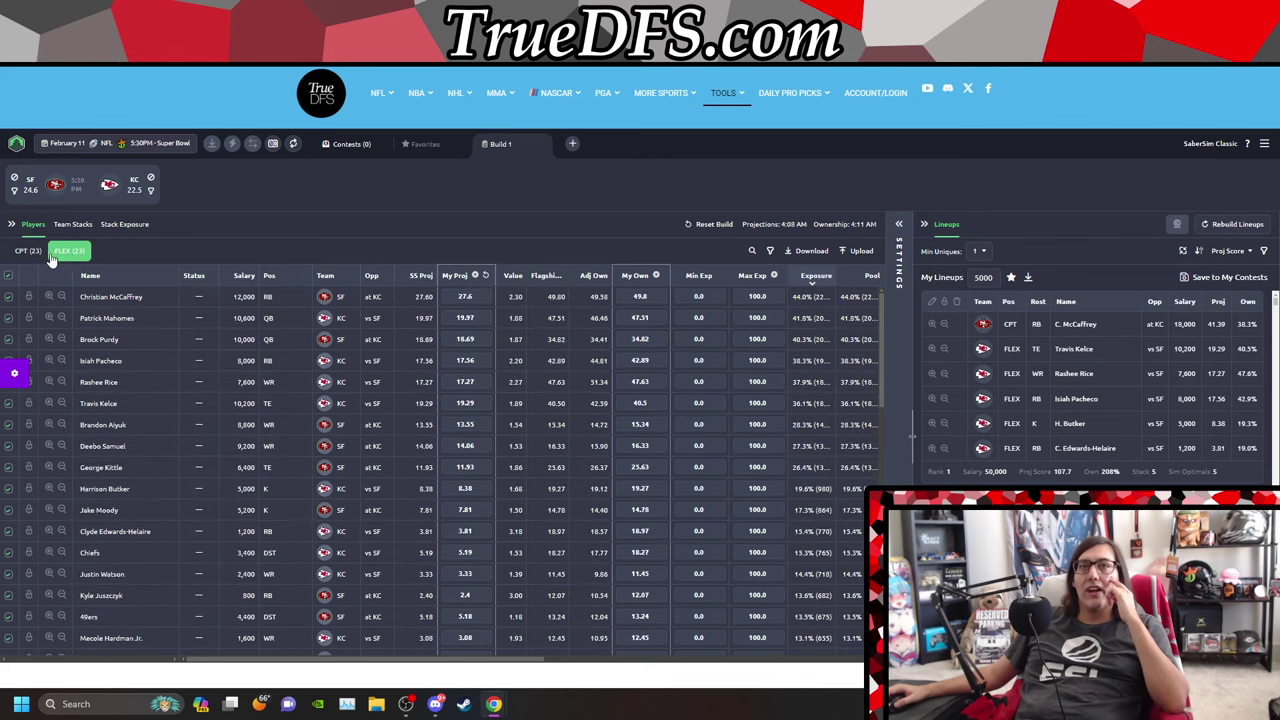
click(28, 252)
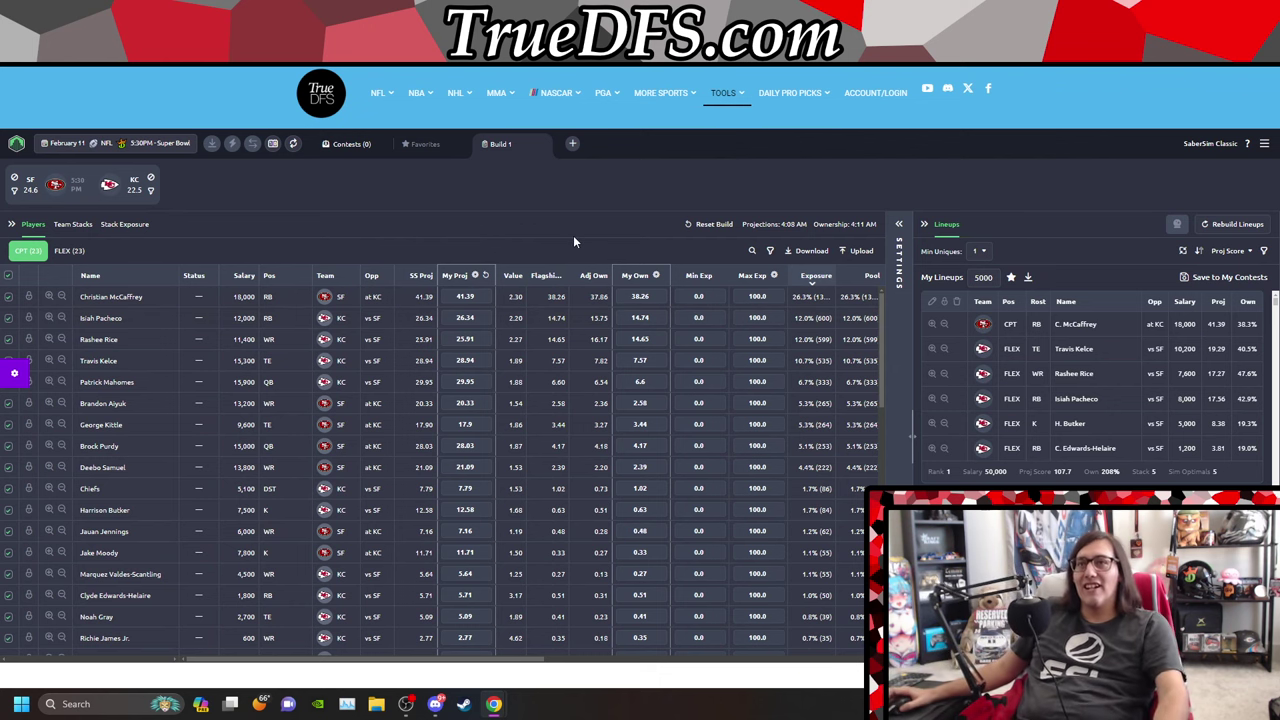
click(69, 250)
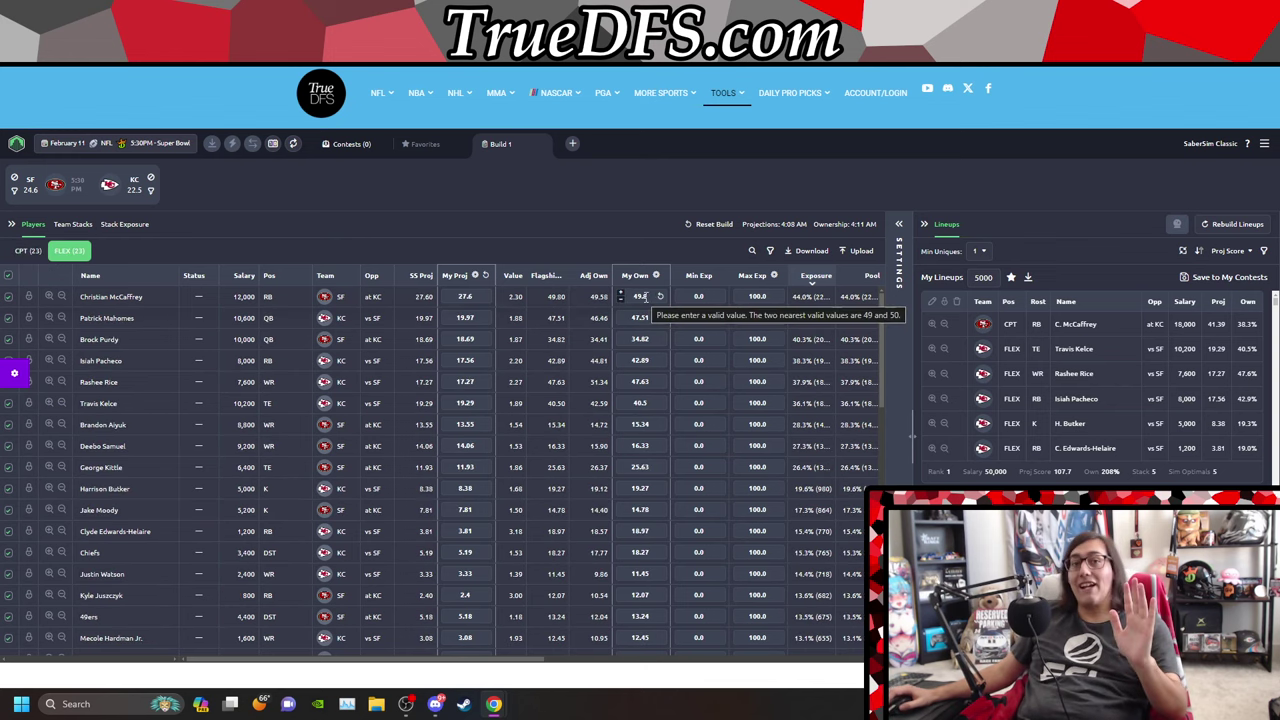
click(28, 251)
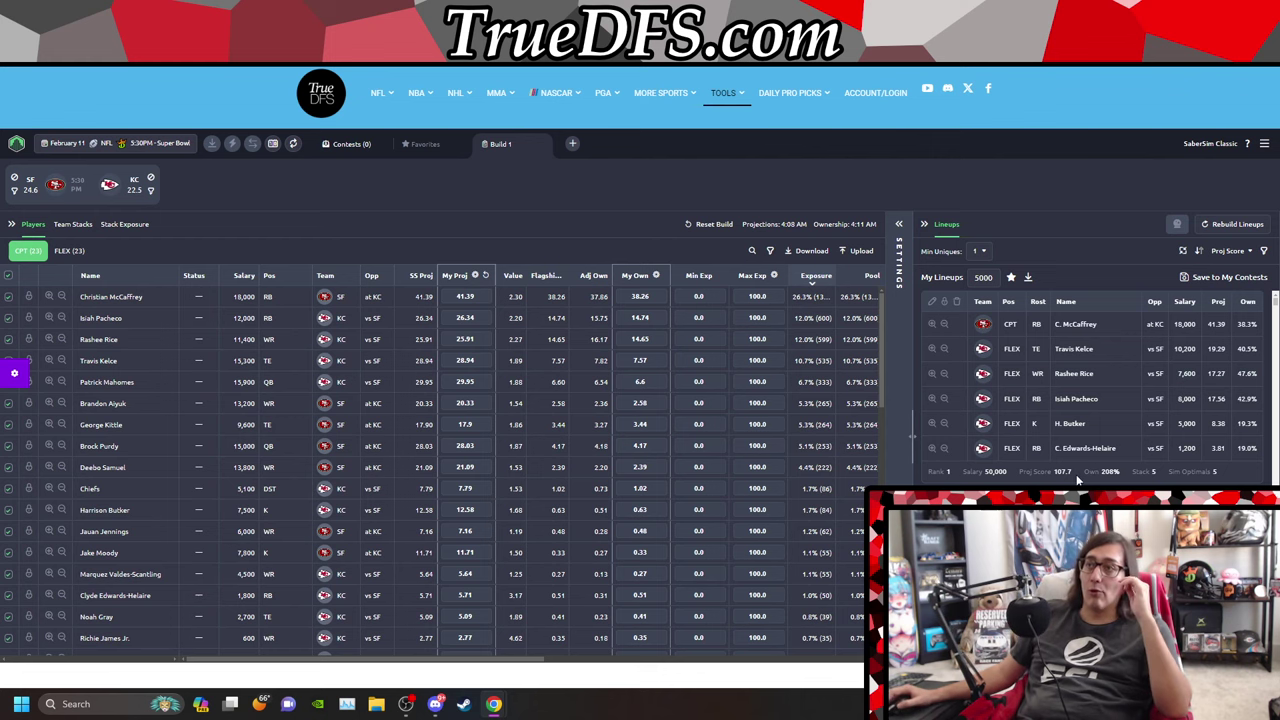
scroll(1075, 474, down, 2)
scroll(1082, 445, down, 5)
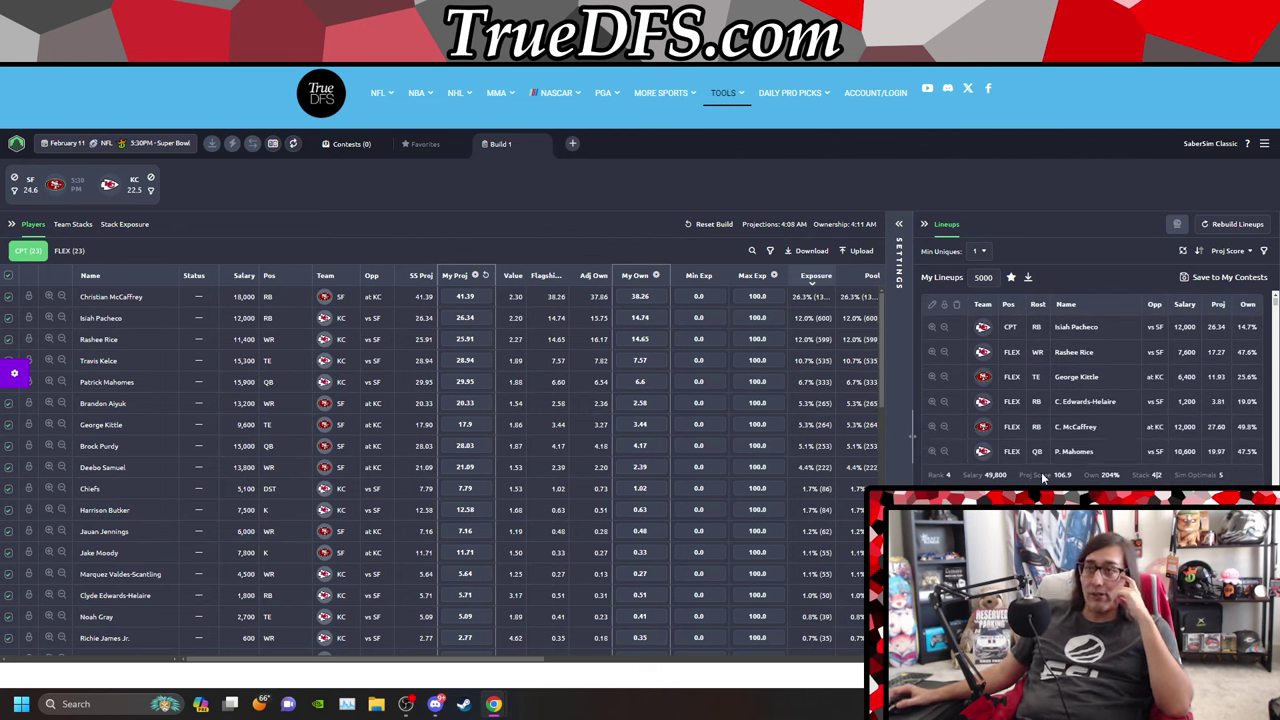
scroll(1041, 472, down, 3)
scroll(1041, 440, up, 3)
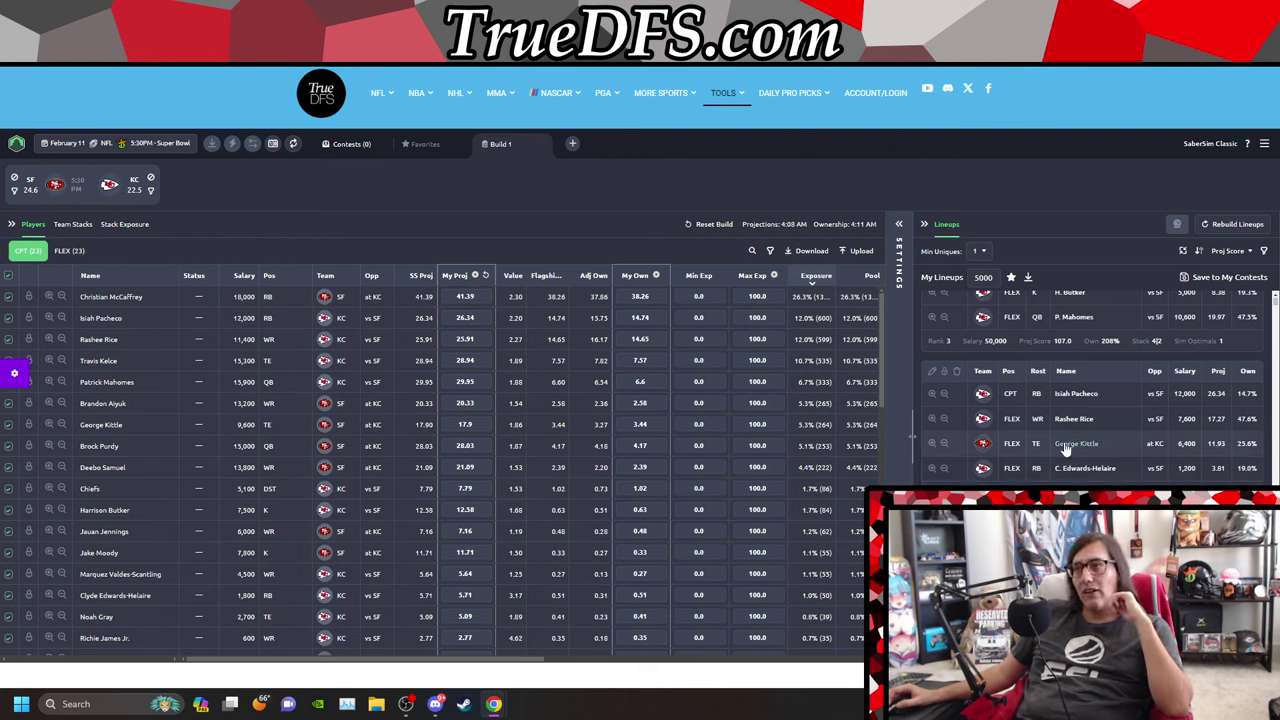
scroll(1062, 455, down, 2)
scroll(1053, 484, down, 2)
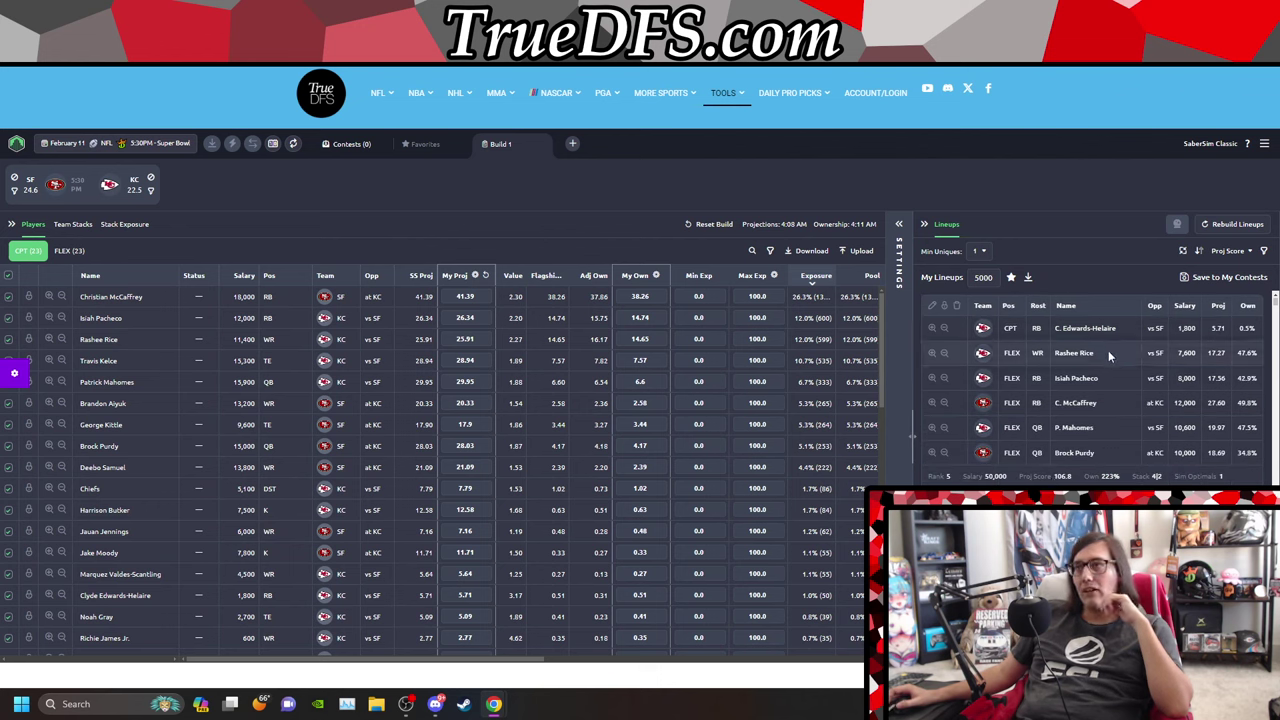
scroll(1106, 377, down, 2)
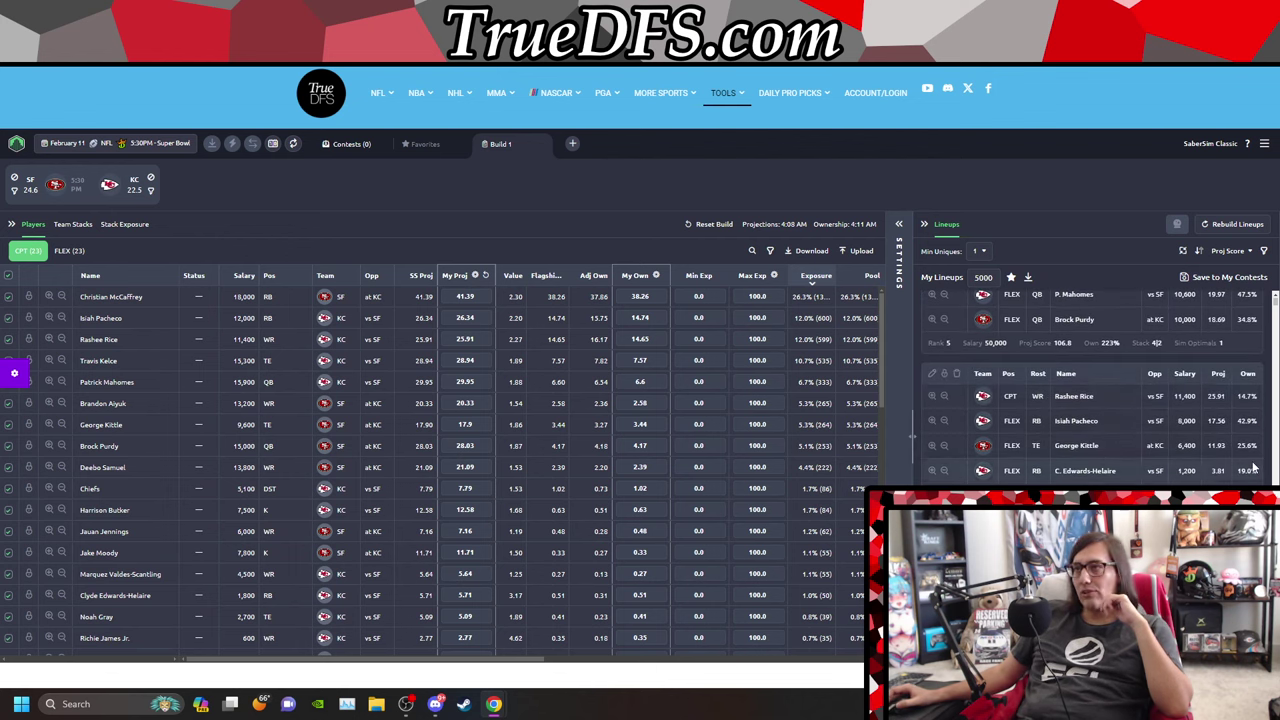
scroll(1144, 418, down, 4)
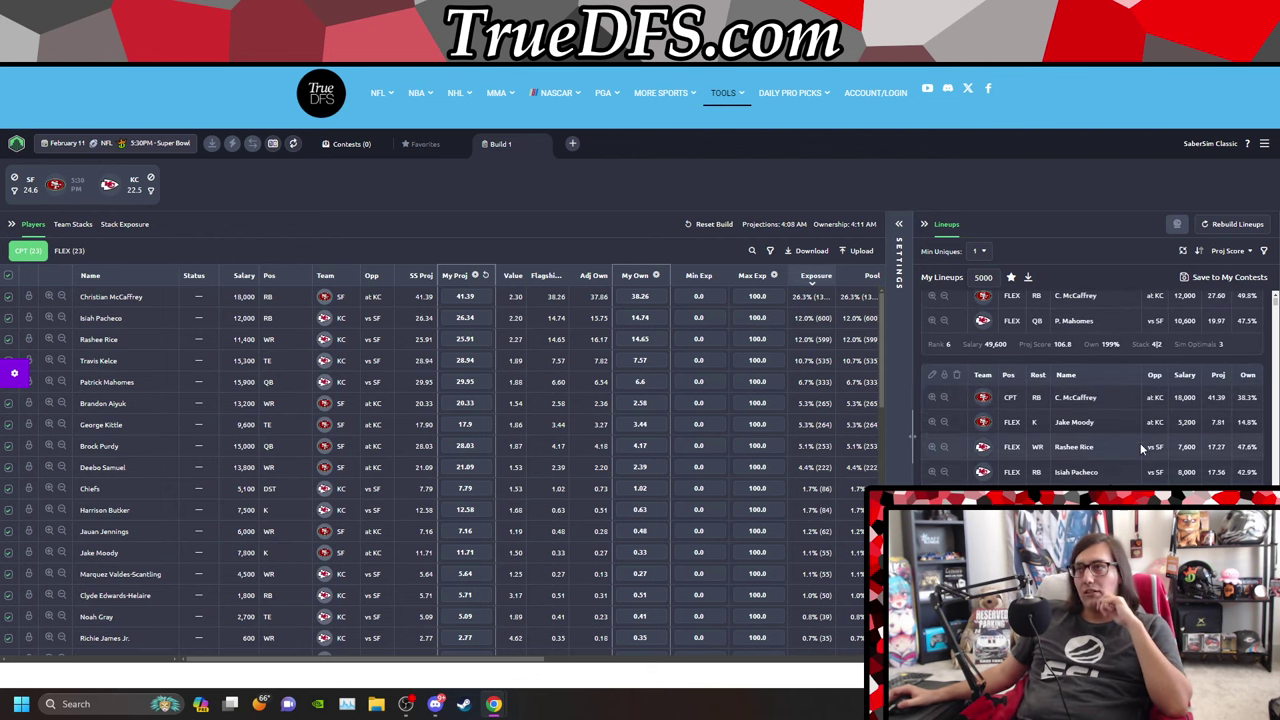
scroll(1140, 443, down, 2)
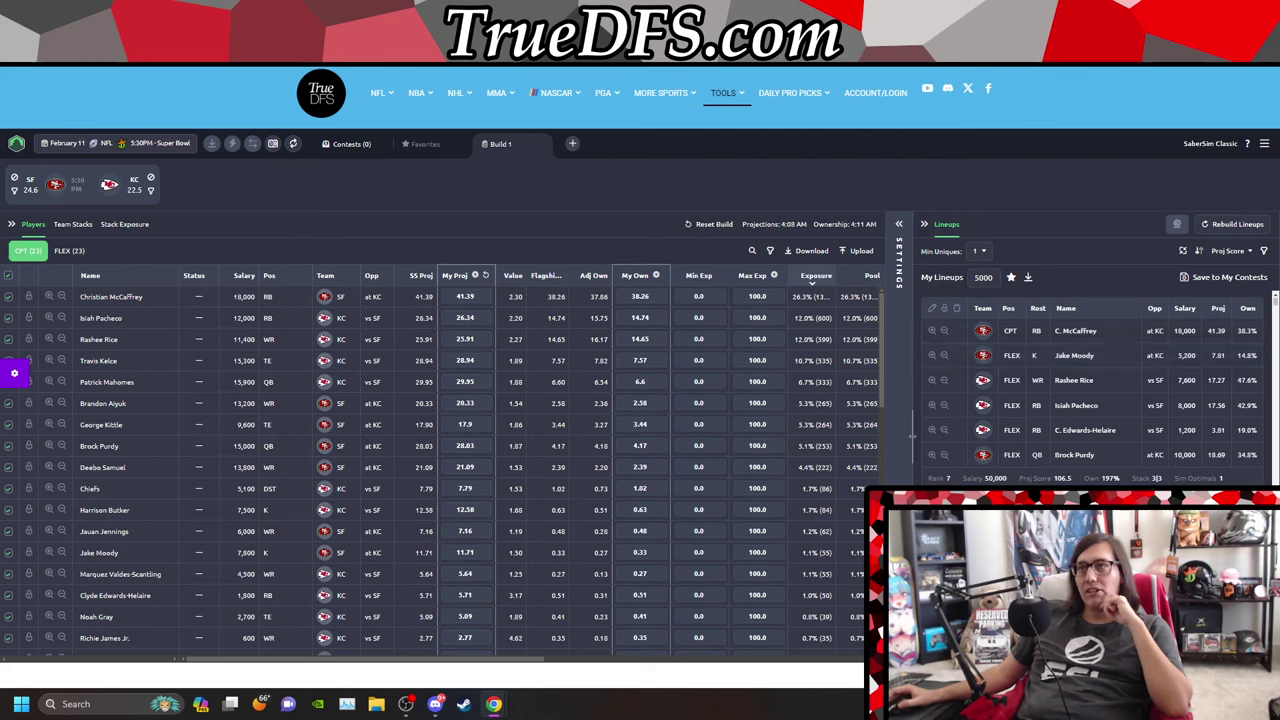
scroll(1020, 380, down, 5)
scroll(1045, 409, up, 8)
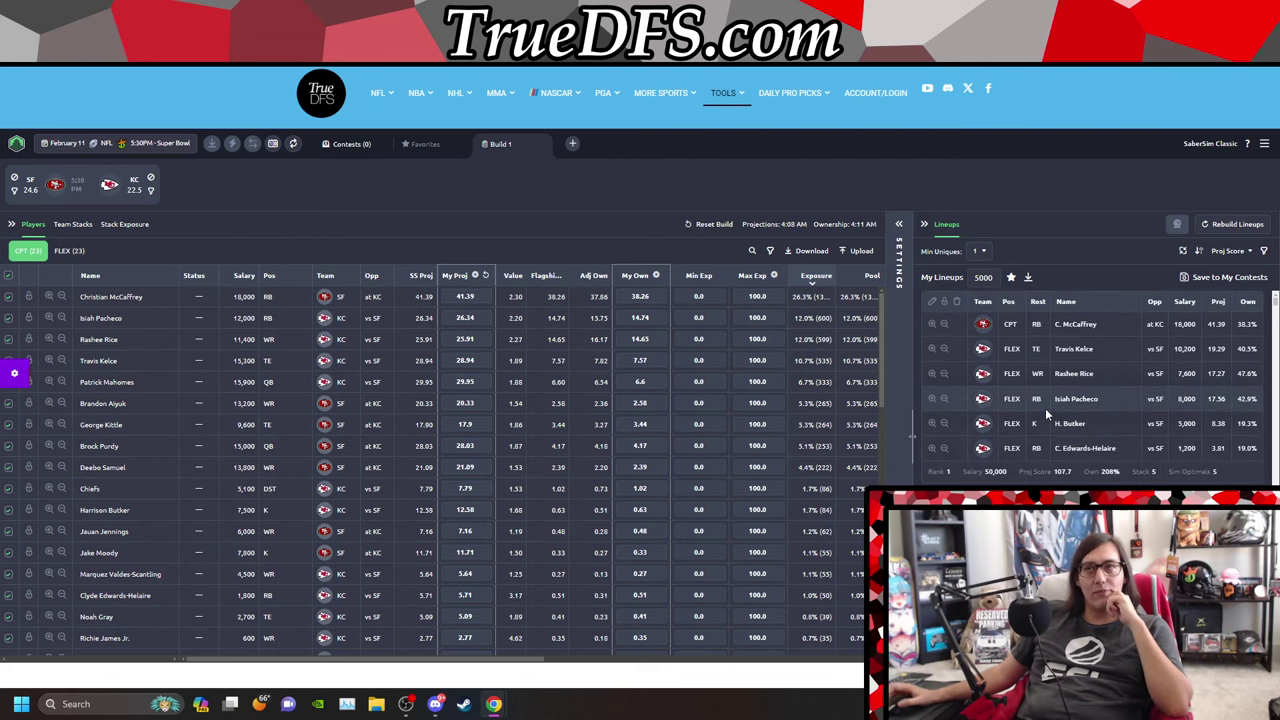
Step: Lock Isiah Pacheco at captain and exclude Christian McCaffrey from the FLEX pool
click(48, 318)
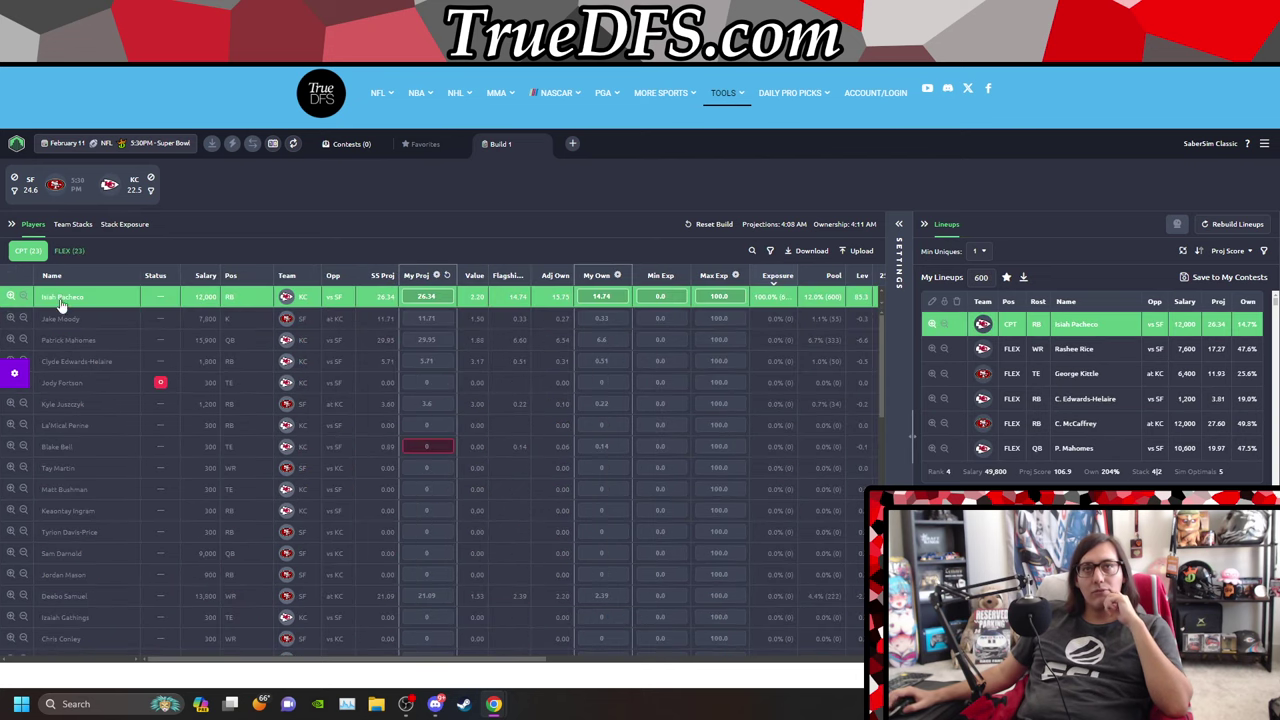
click(66, 251)
click(23, 296)
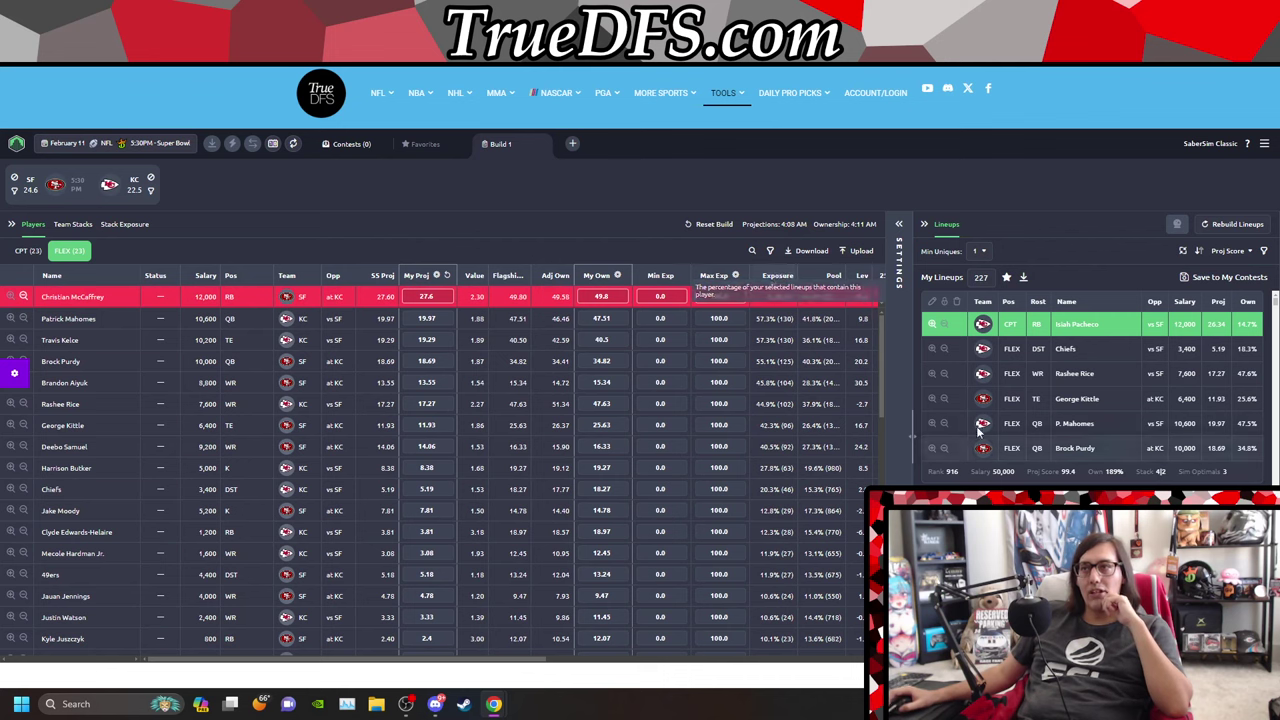
scroll(967, 416, down, 2)
scroll(964, 482, up, 2)
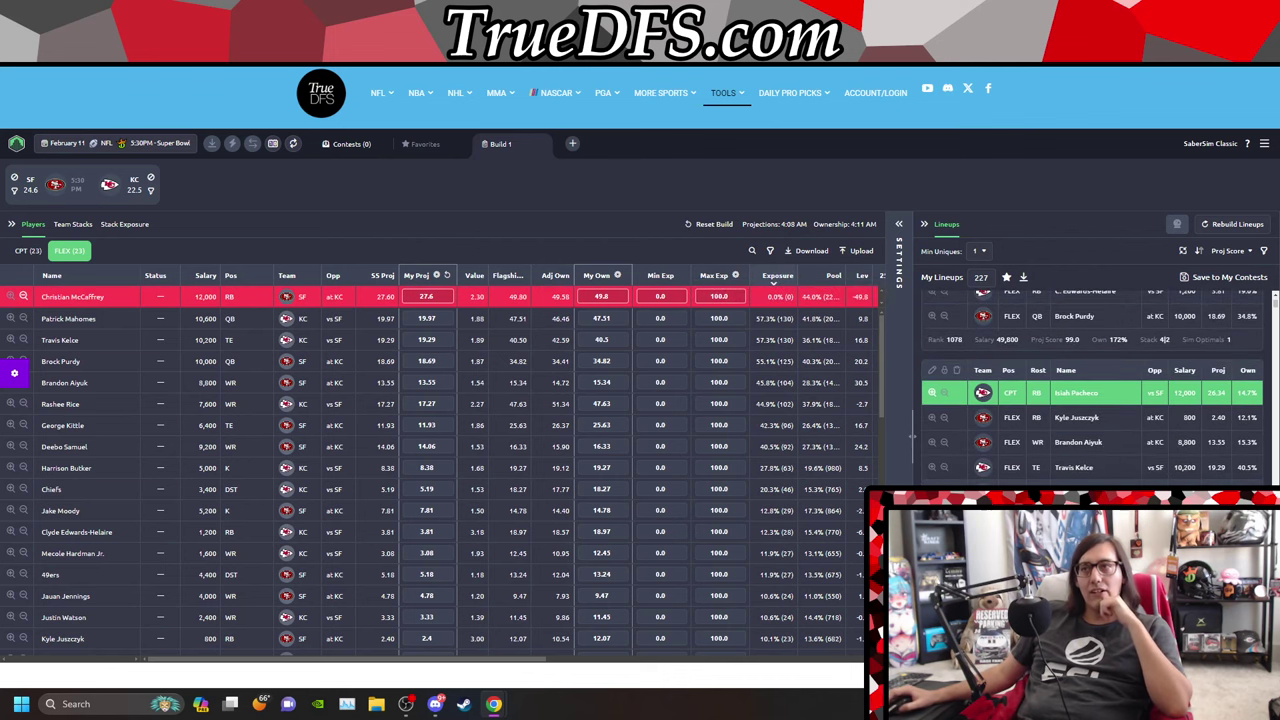
scroll(962, 470, down, 3)
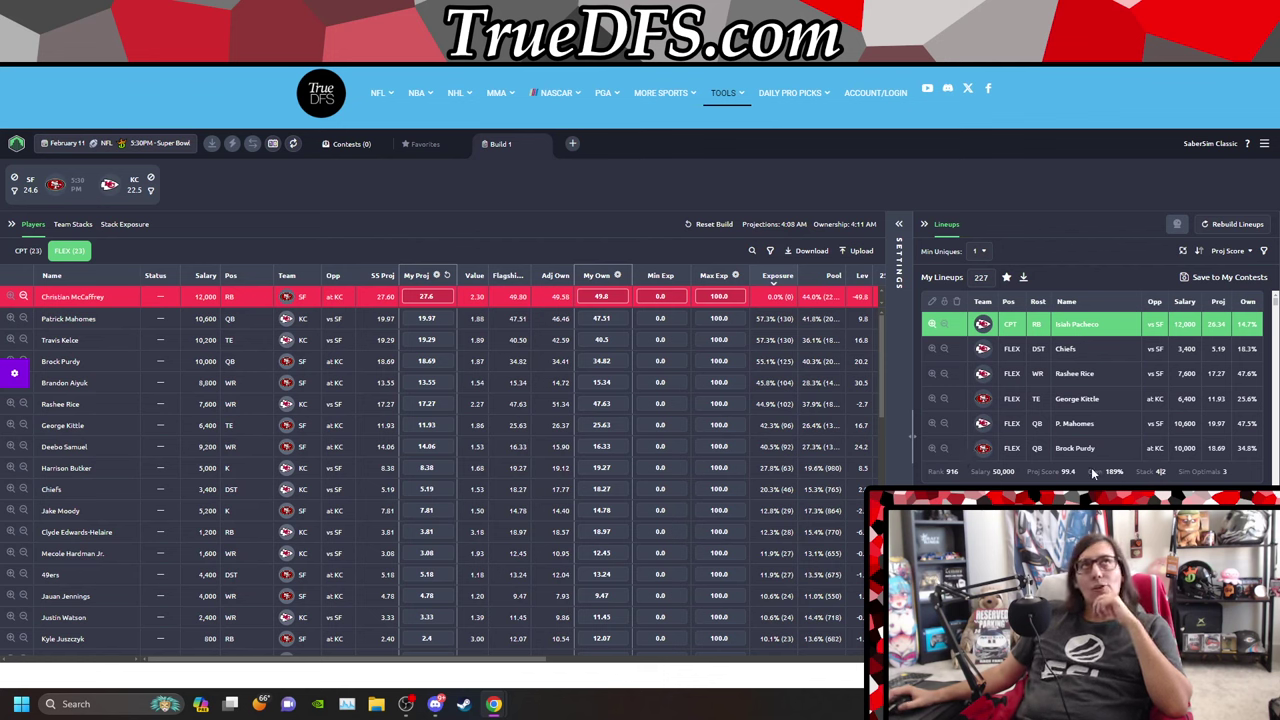
scroll(1092, 470, down, 3)
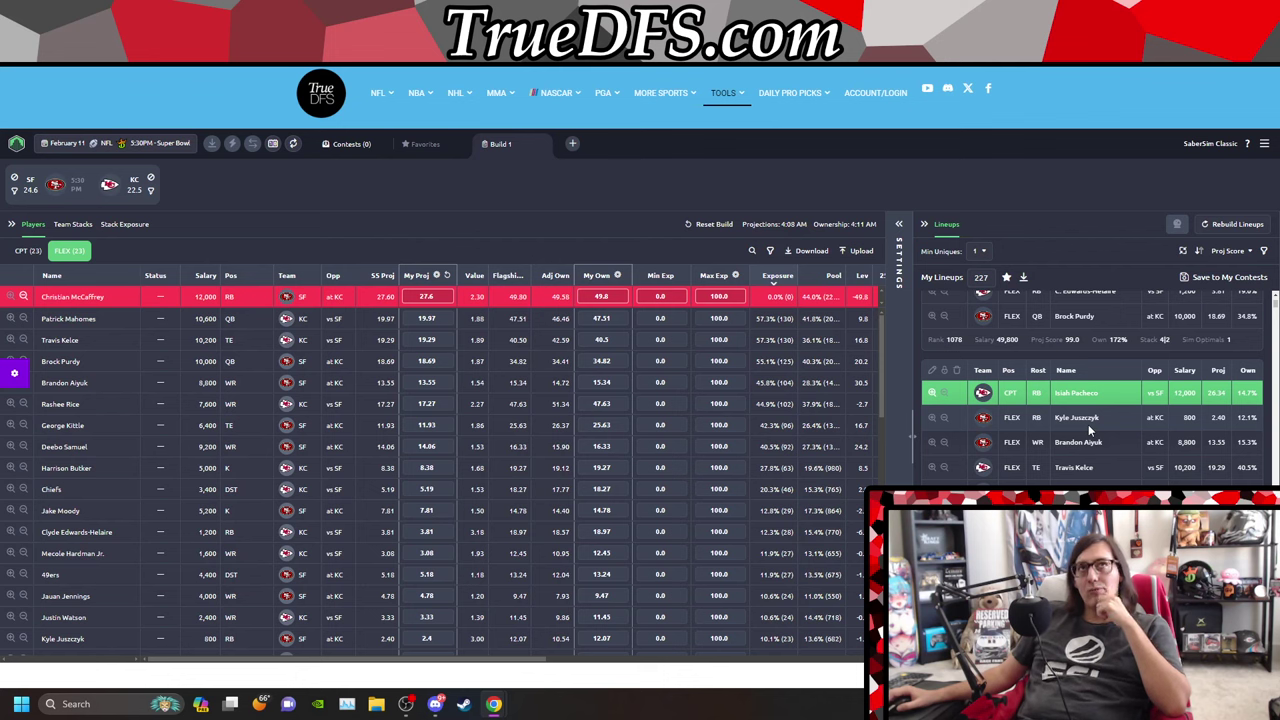
scroll(1088, 424, down, 3)
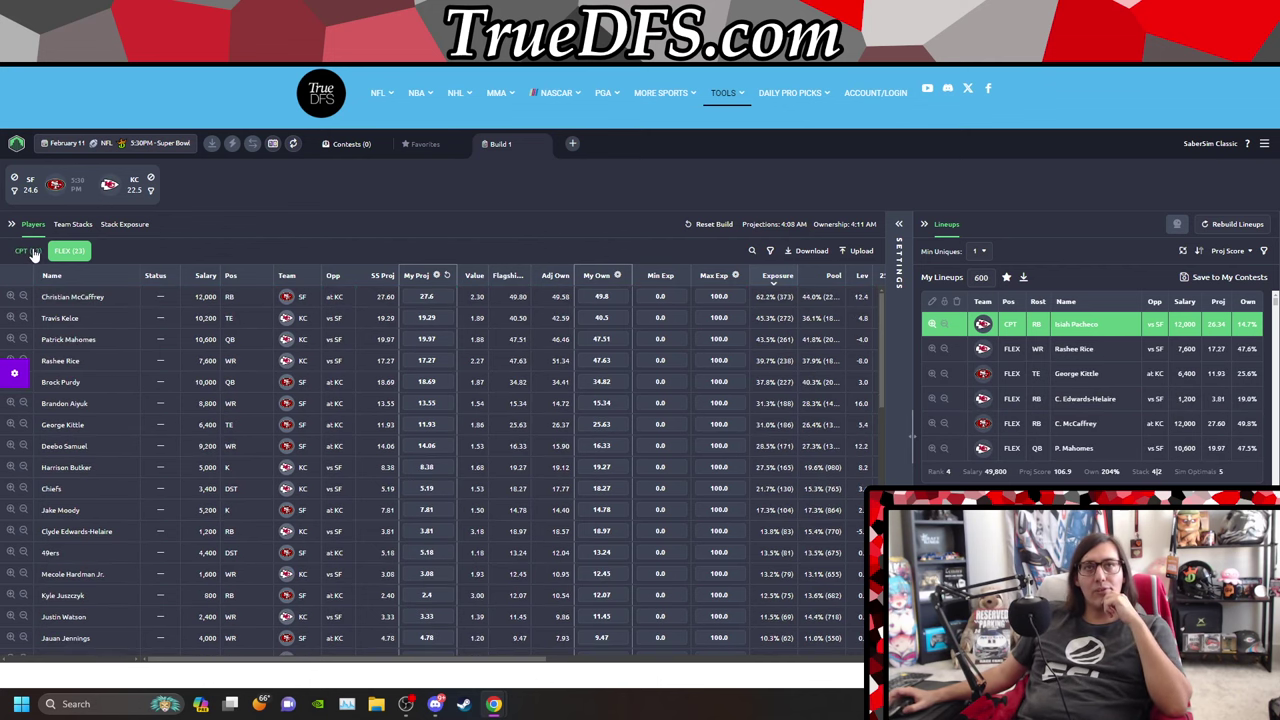
click(28, 250)
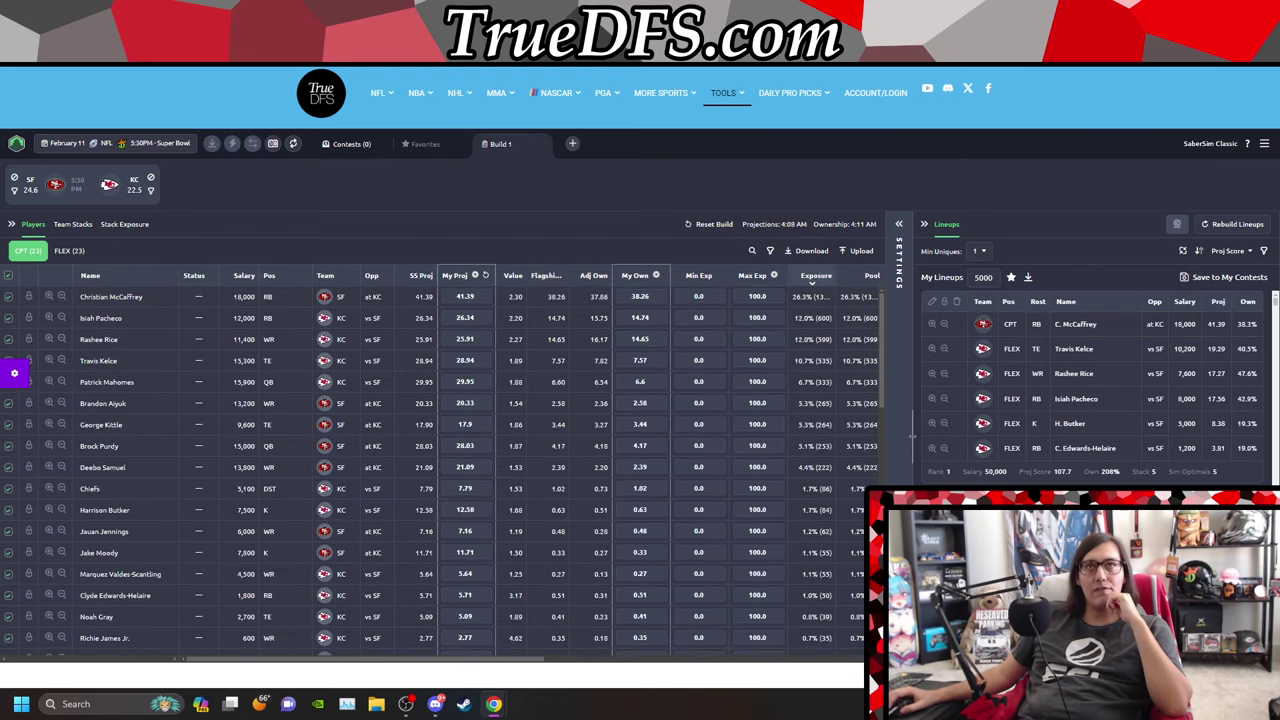
Step: Leave the DraftKings draft page for the NFL contest lobby
click(400, 30)
click(205, 88)
click(700, 128)
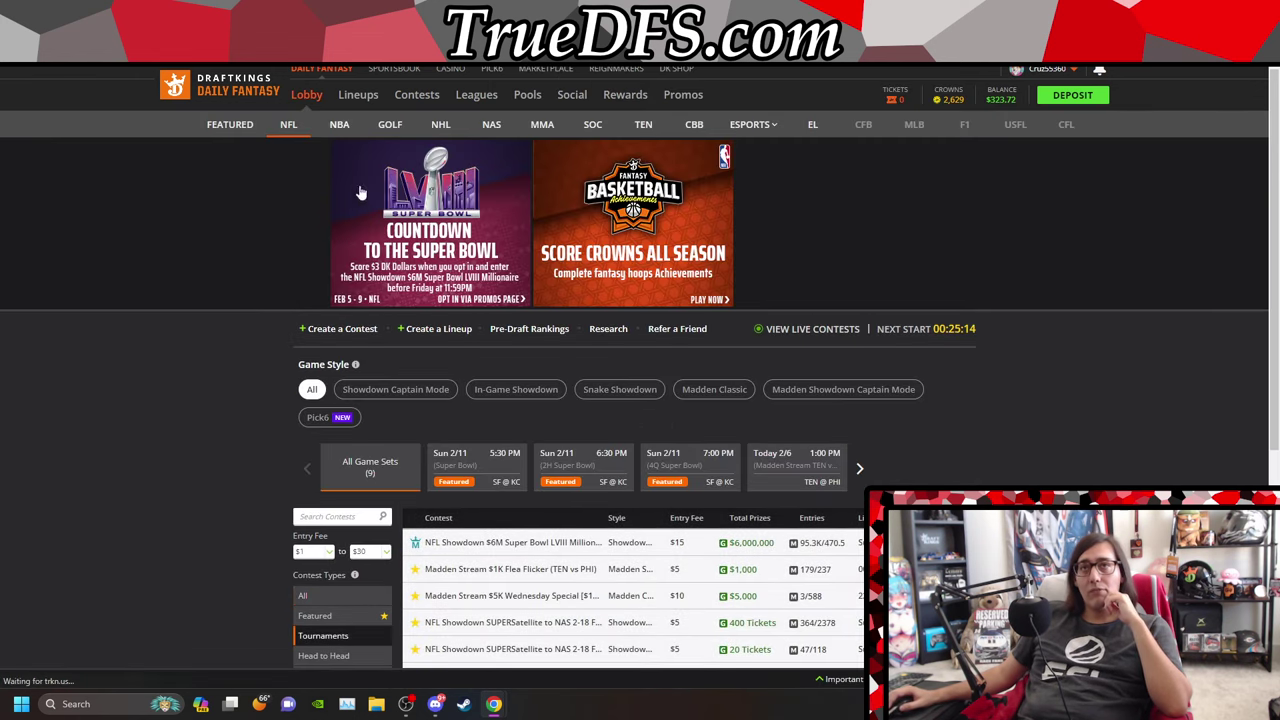
Step: Search the NFL lobby for 'sing' to list the Single Entry Showdown contests
scroll(487, 358, down, 1)
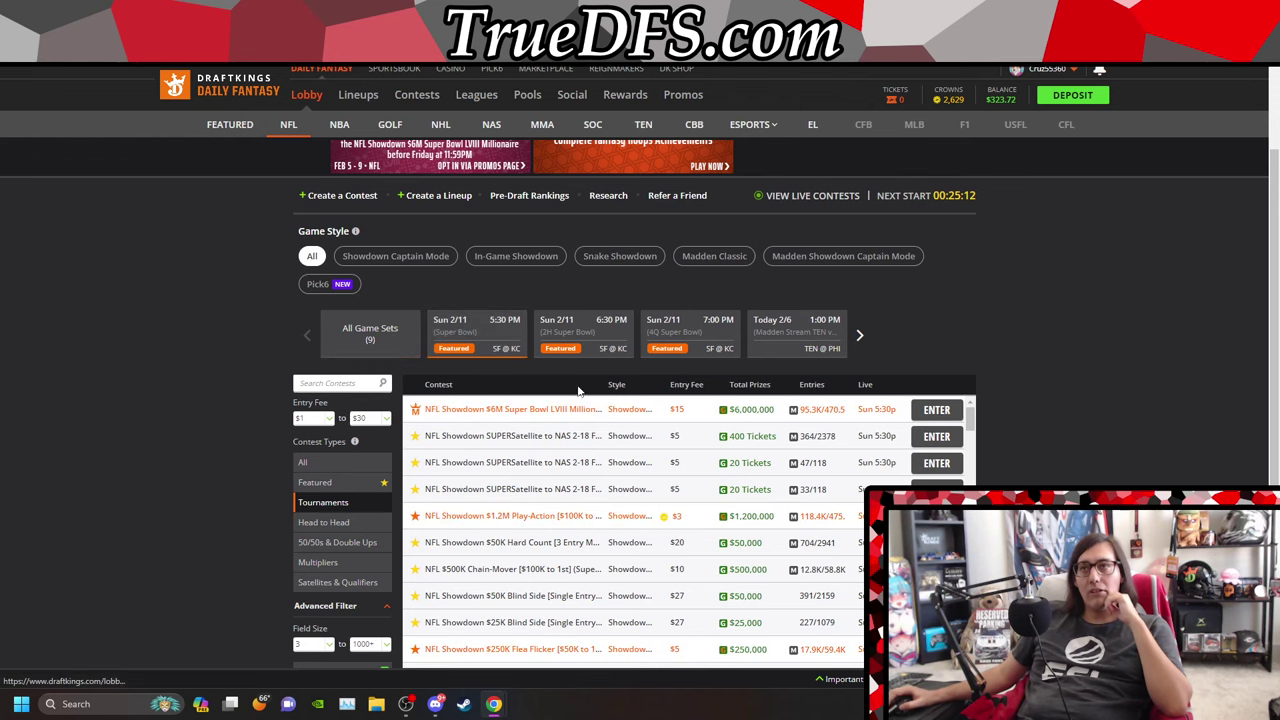
click(339, 380)
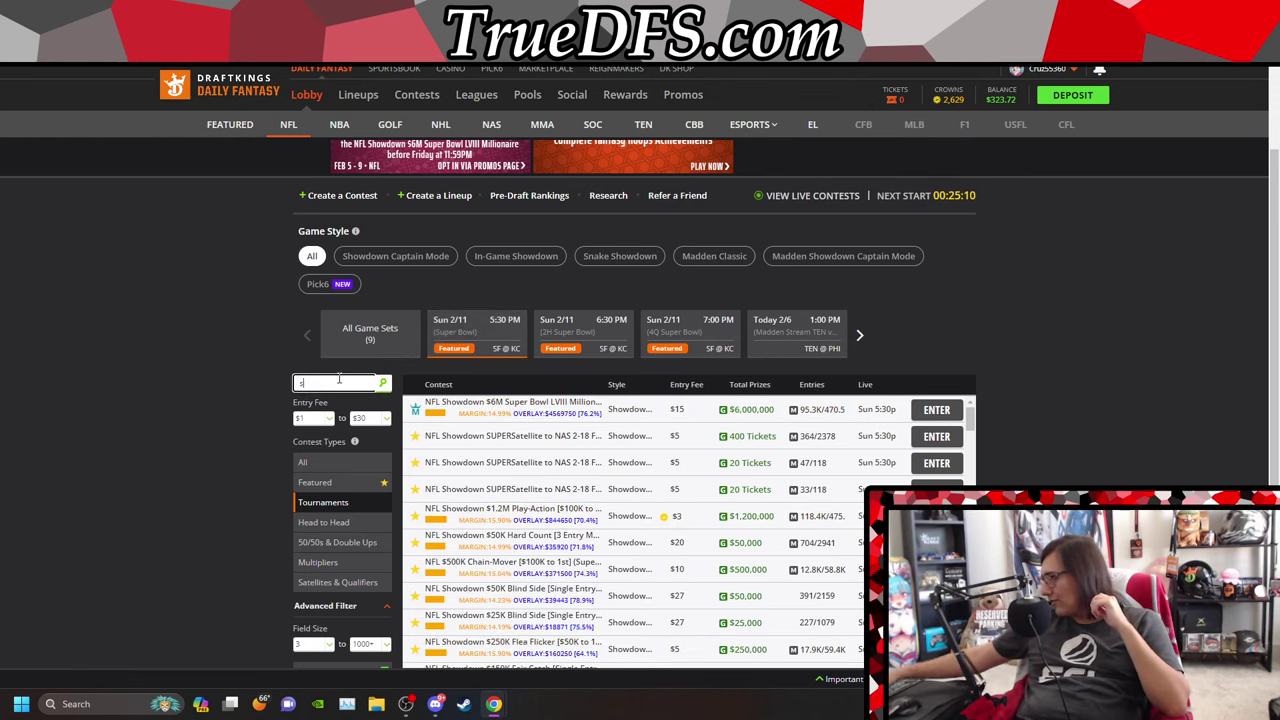
text(sing)
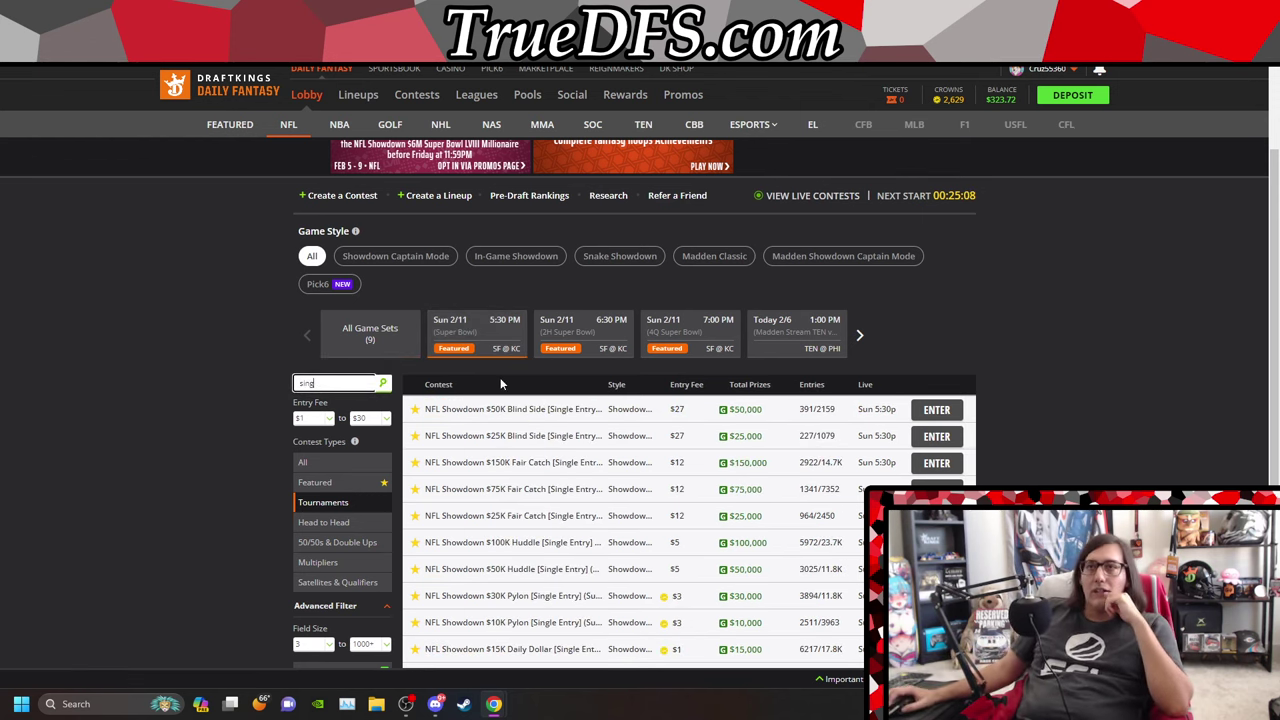
scroll(1056, 318, down, 1)
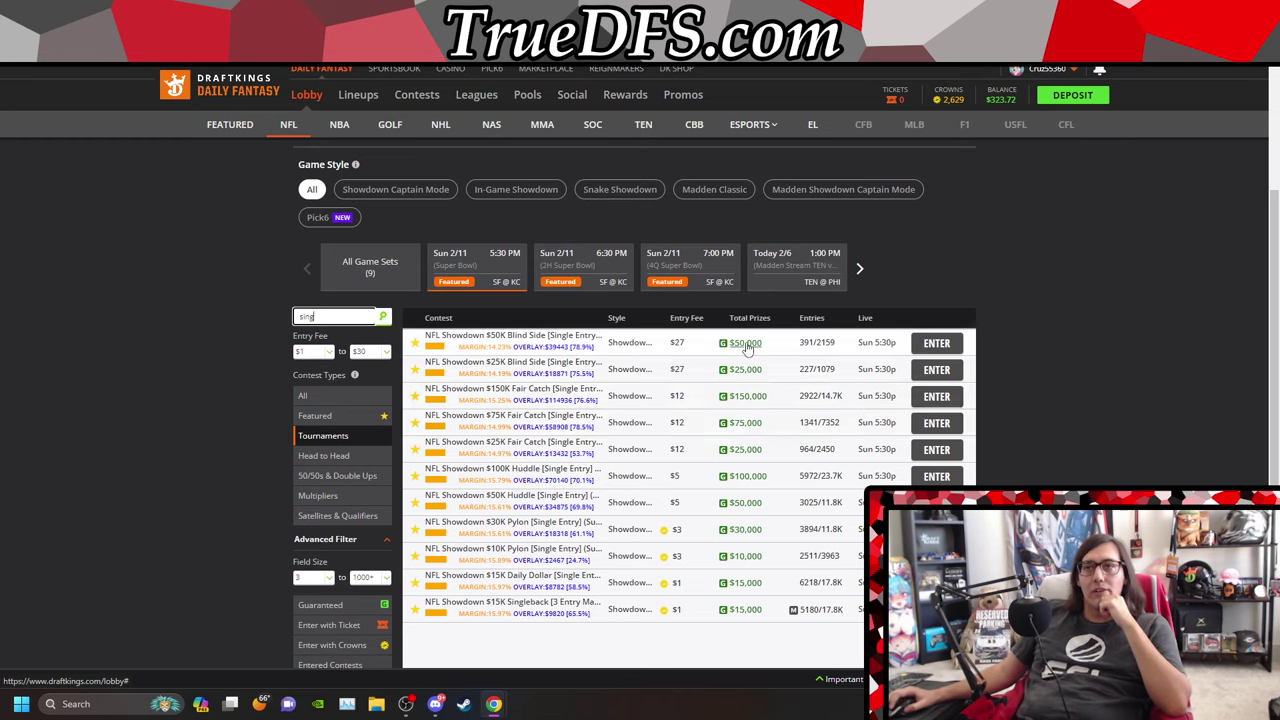
Step: Add a new contest sim in build settings using the $50K Blind Side single-entry payout
key(ctrl+Tab)
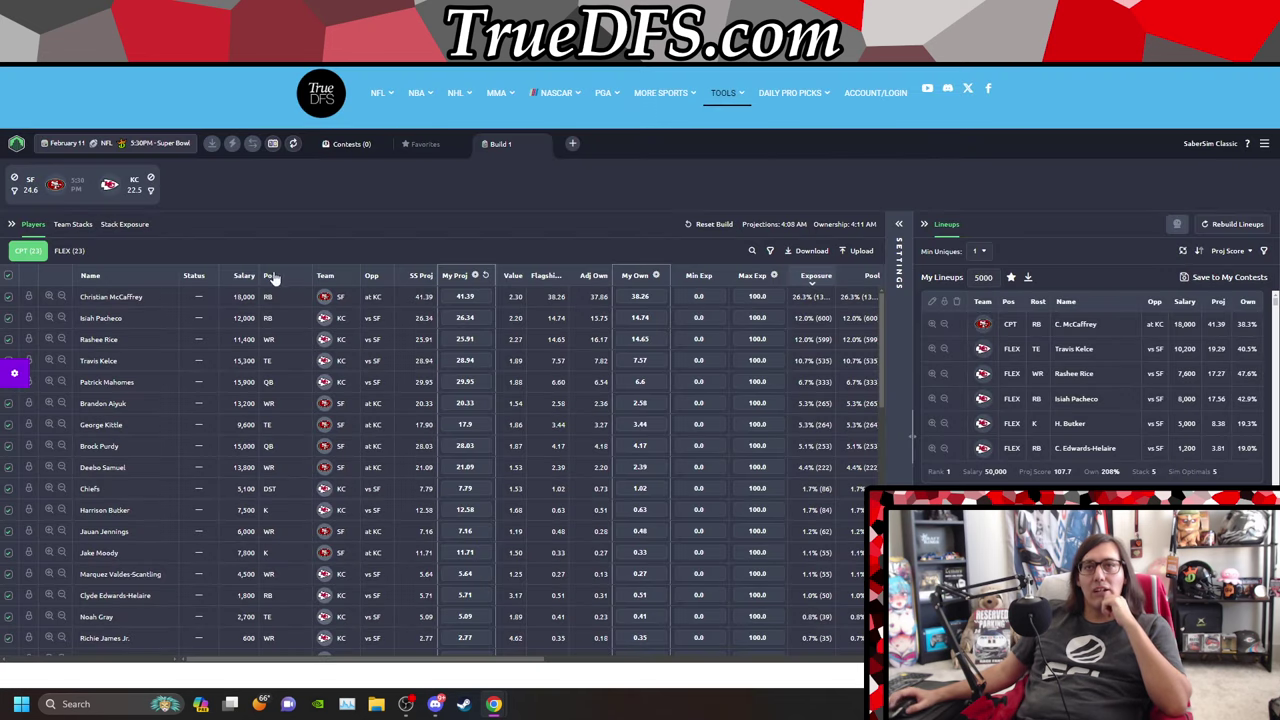
click(896, 240)
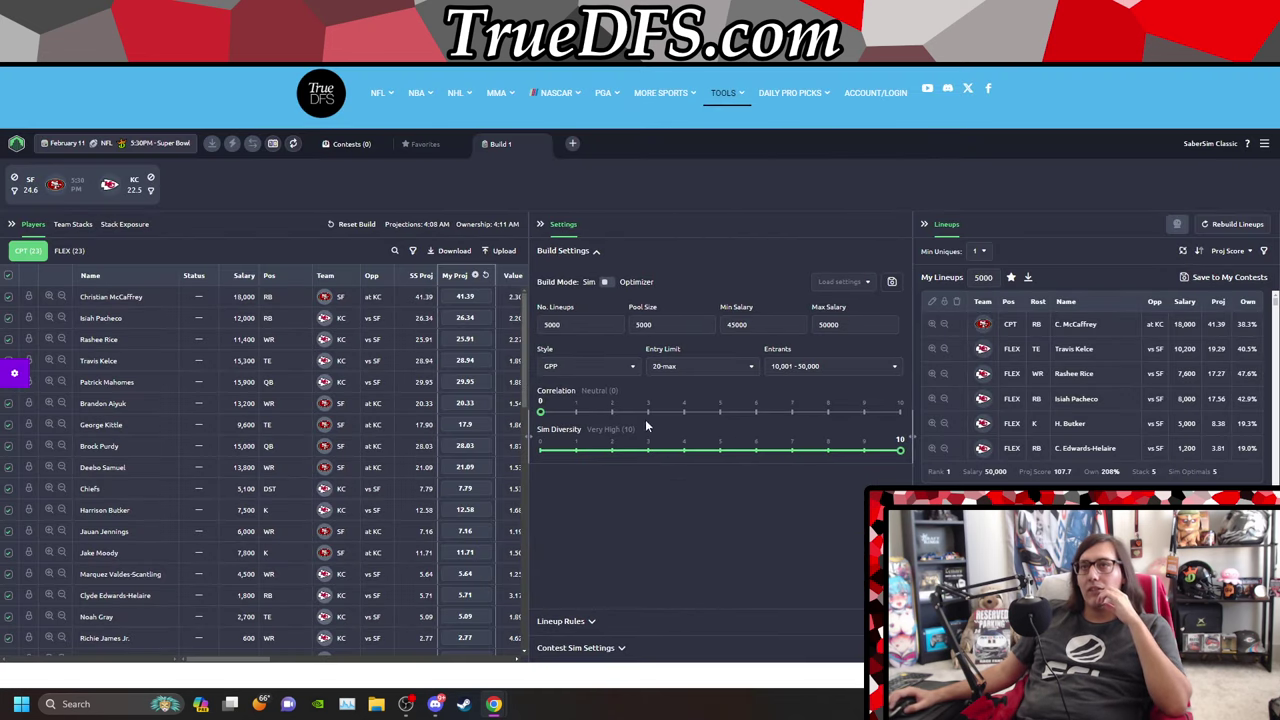
click(615, 647)
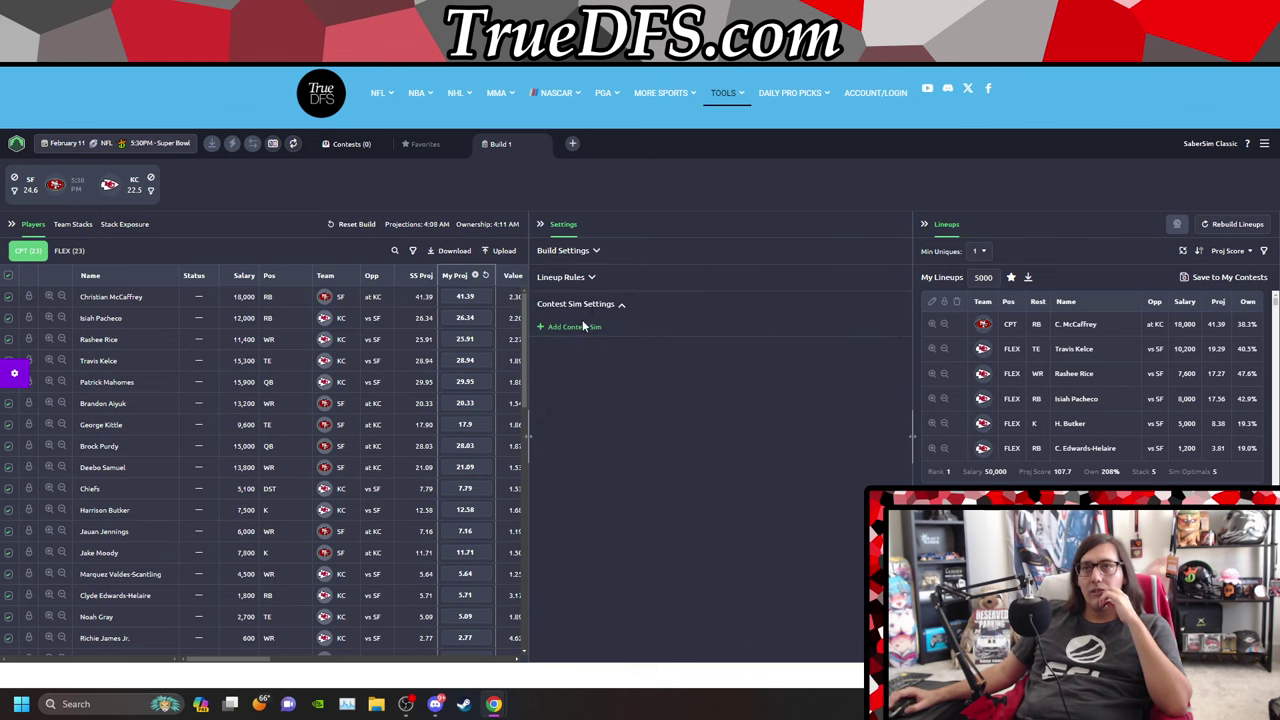
click(575, 326)
text(yughgbyu)
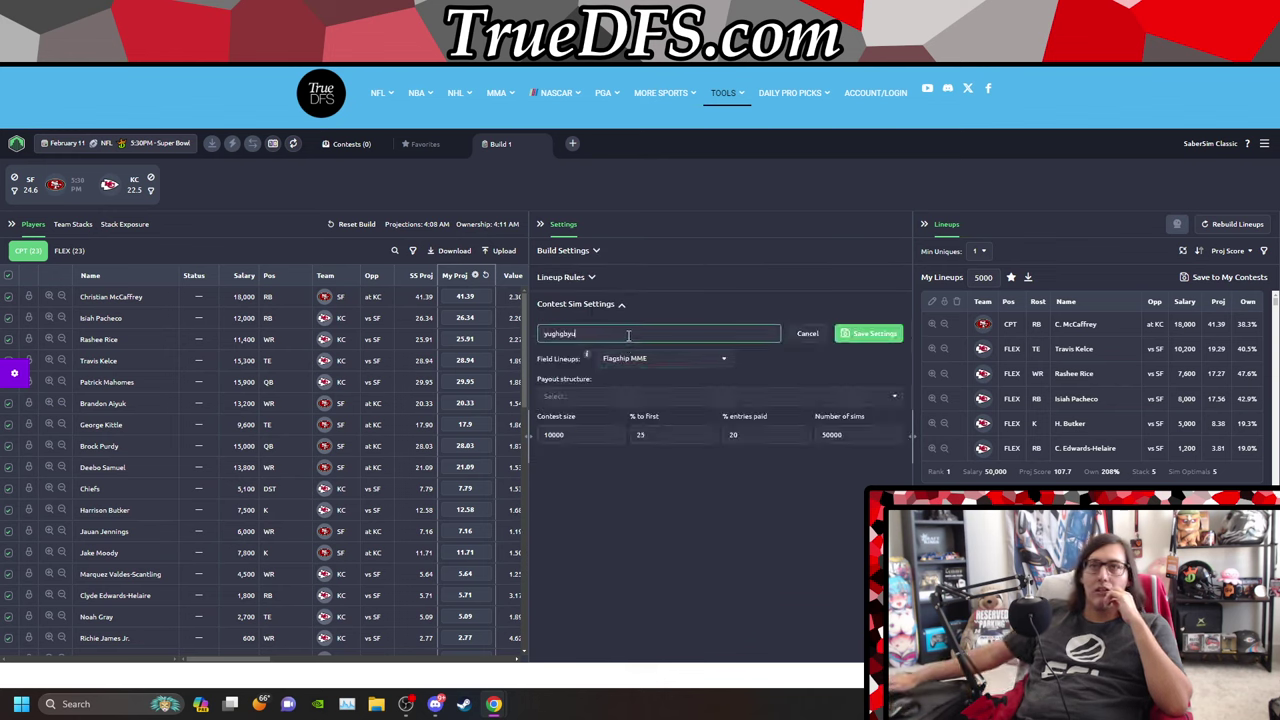
text(uky)
click(571, 400)
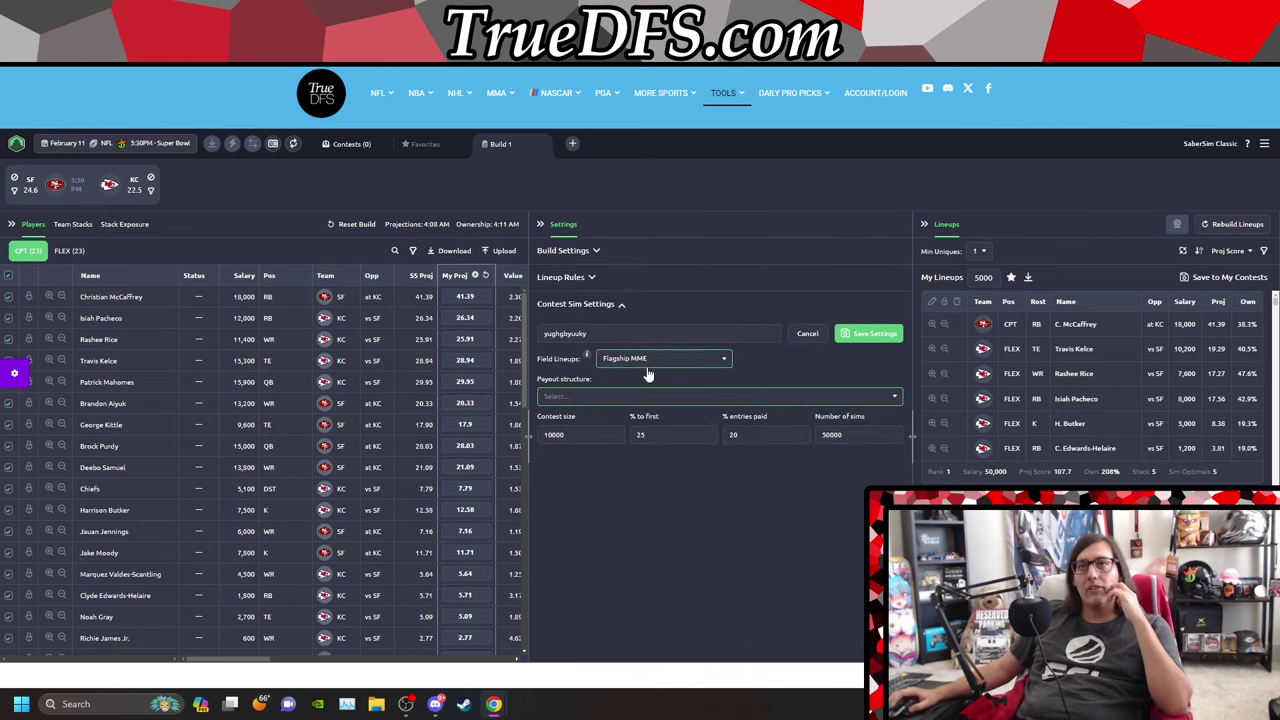
click(634, 398)
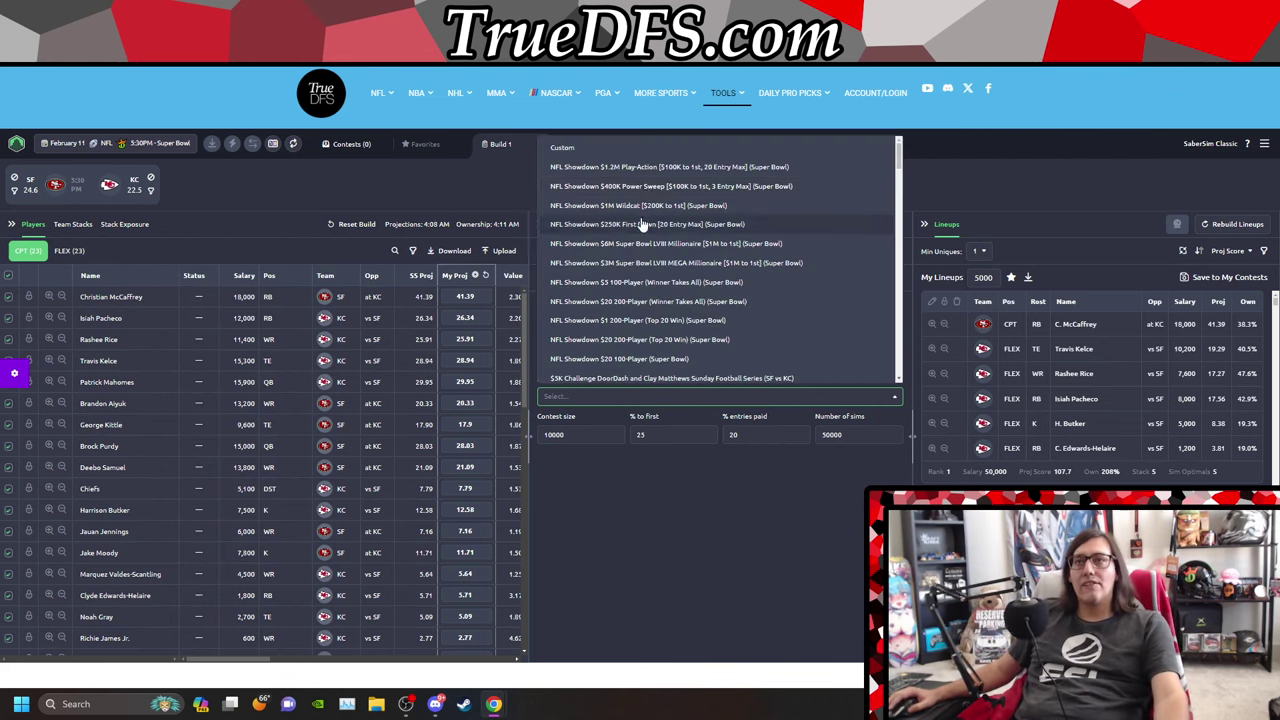
scroll(645, 228, down, 4)
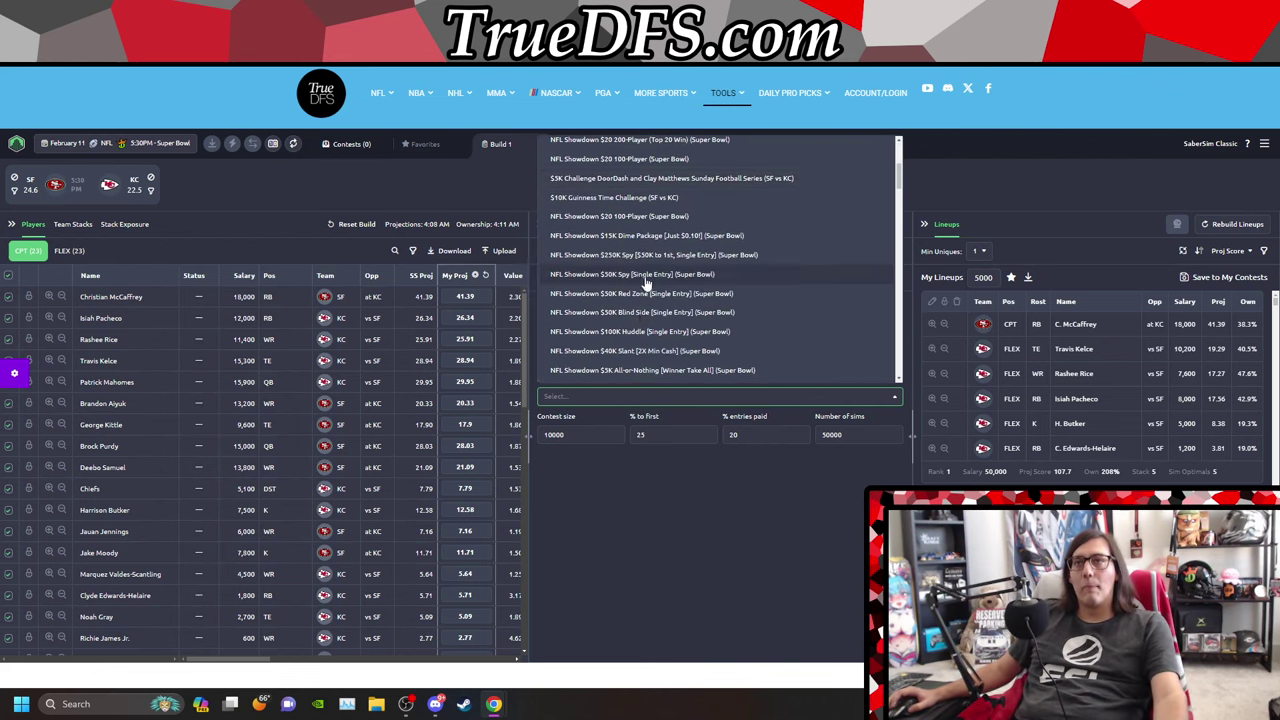
click(723, 312)
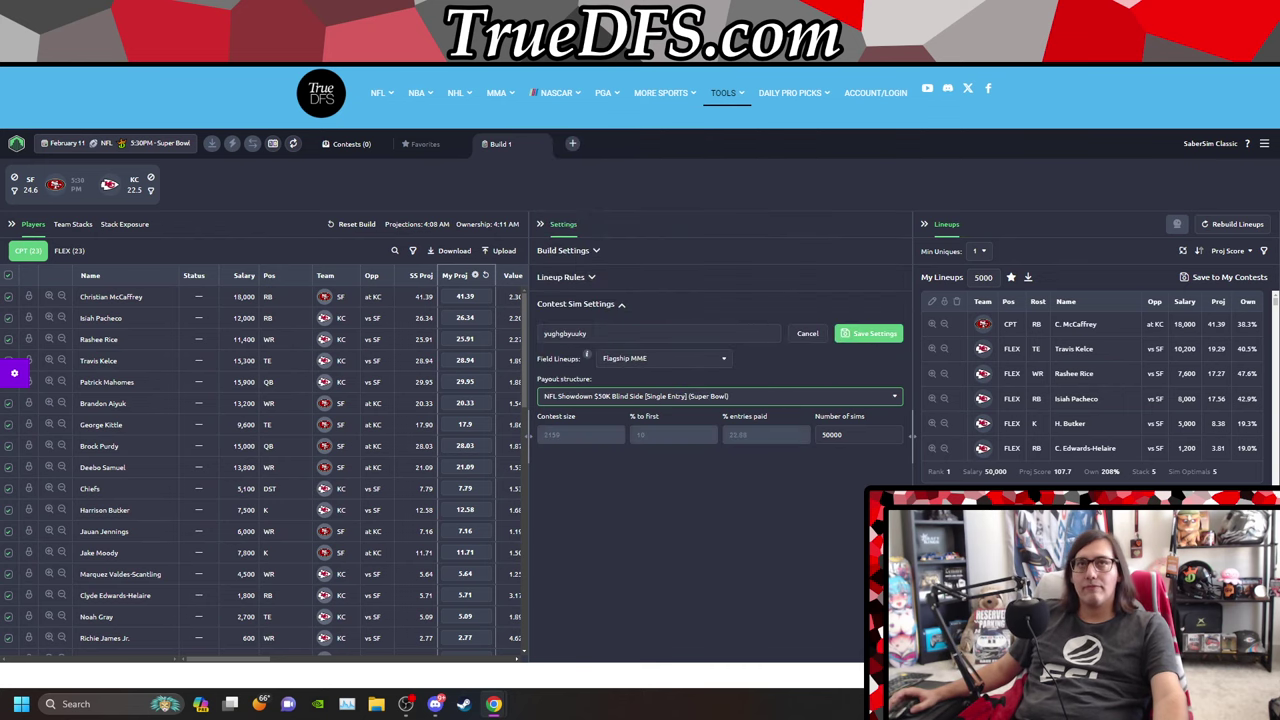
Step: Check the $50K Blind Side contest details, save the contest sim settings, then close the details
key(ctrl+Tab)
click(744, 345)
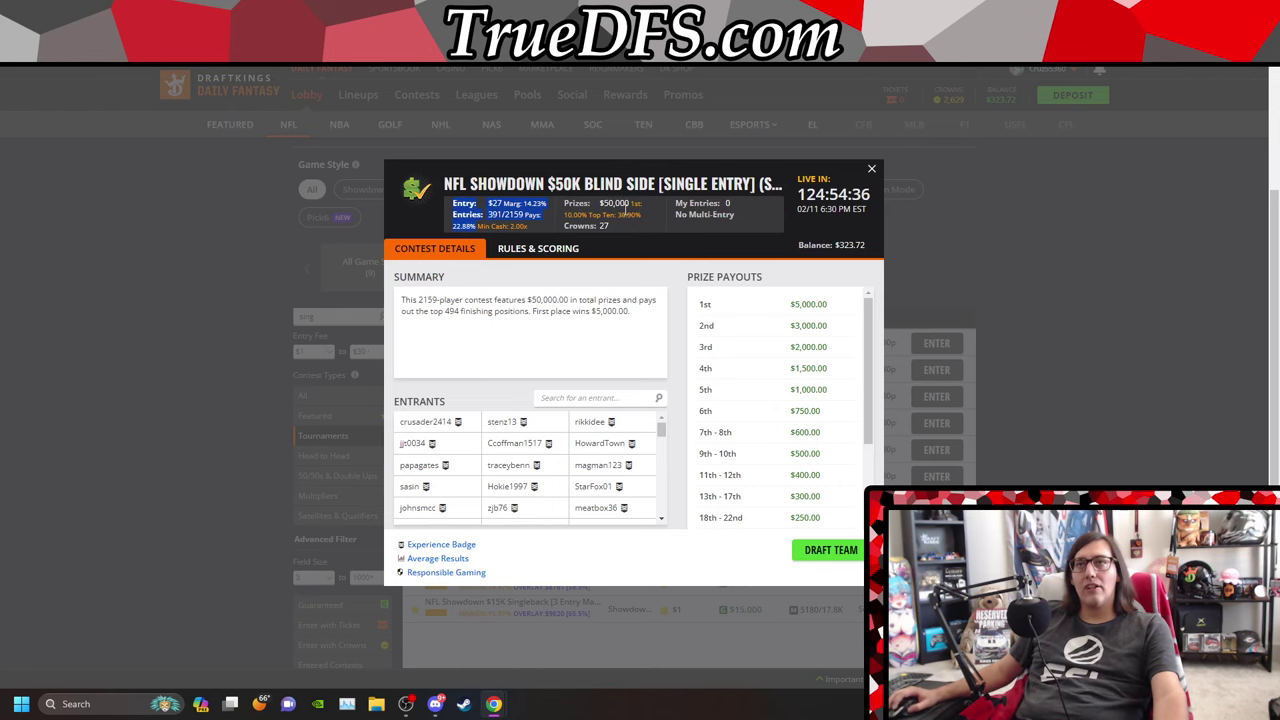
key(ctrl+shift+Tab)
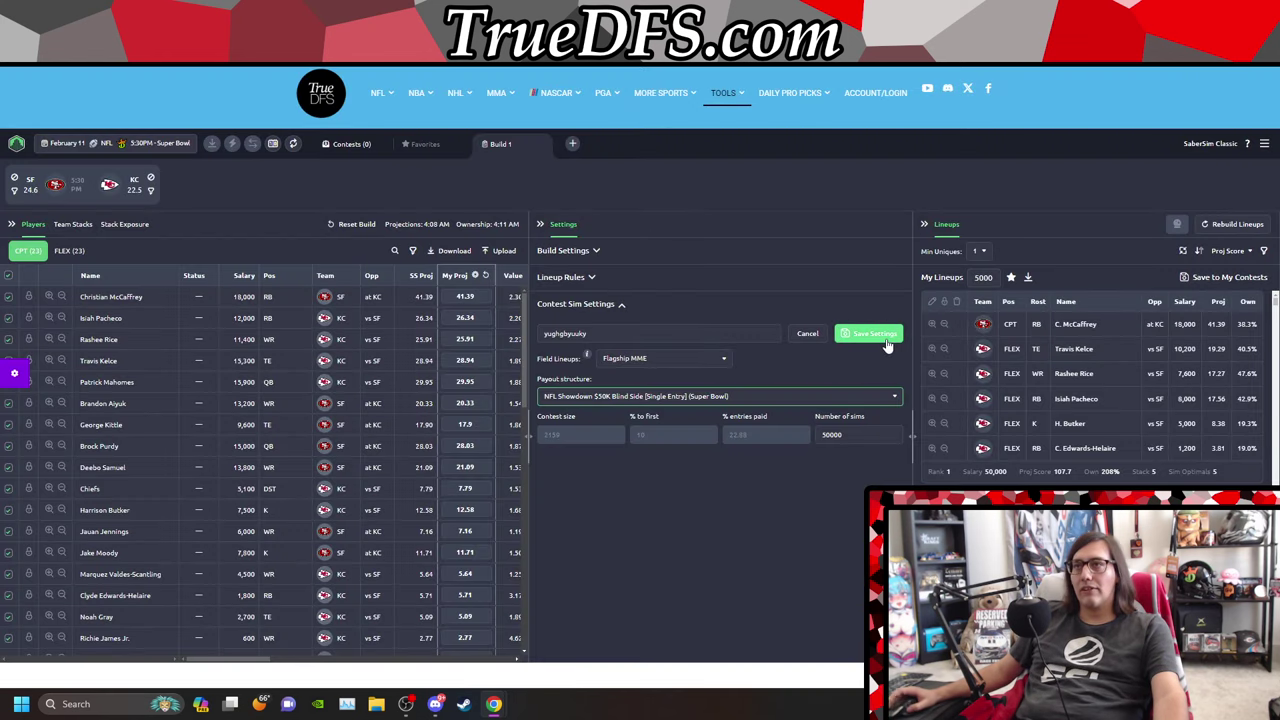
click(870, 334)
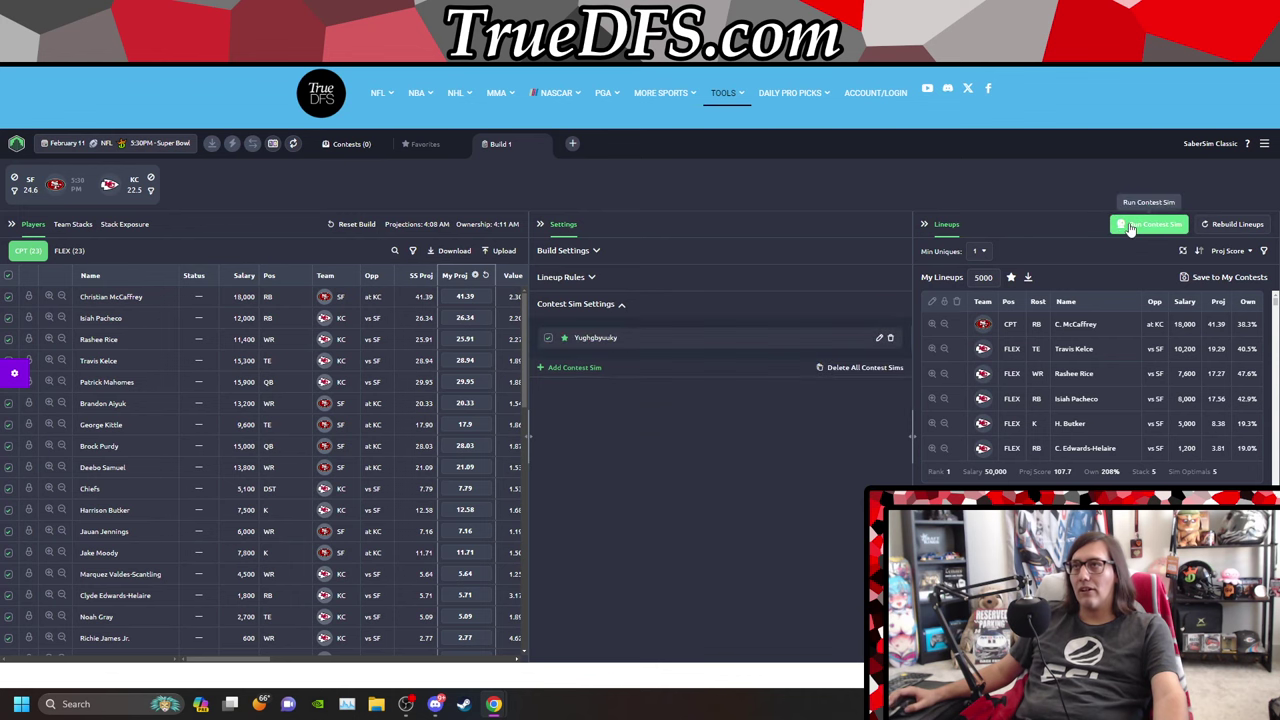
key(ctrl+Tab)
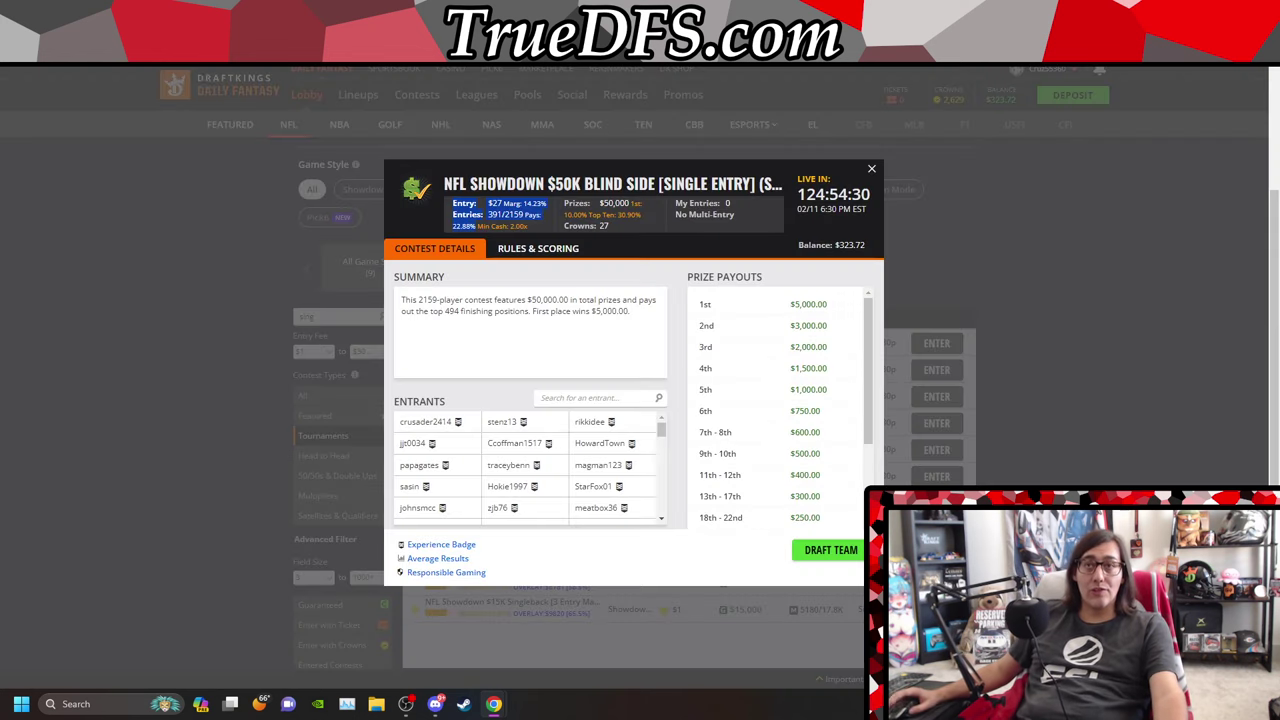
click(871, 168)
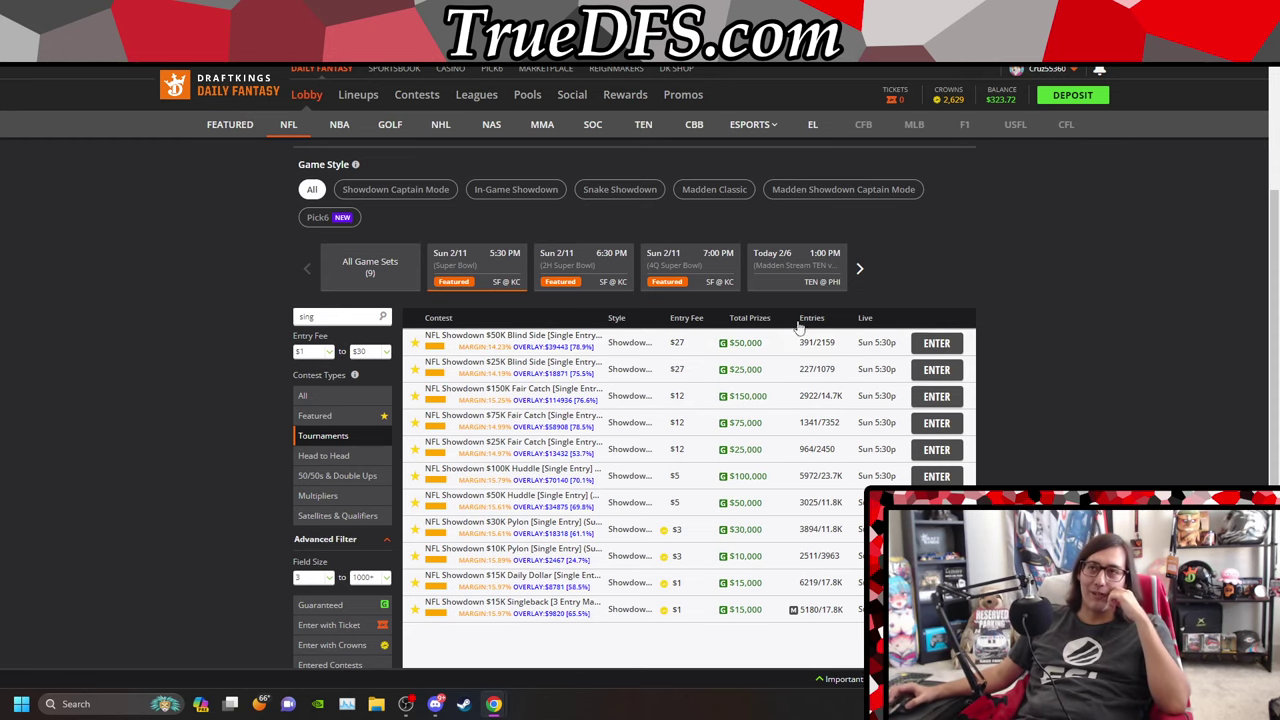
Step: Sort the SaberSim lineups by contest sim RAROI and scroll through the top-ranked ones
key(ctrl+Tab)
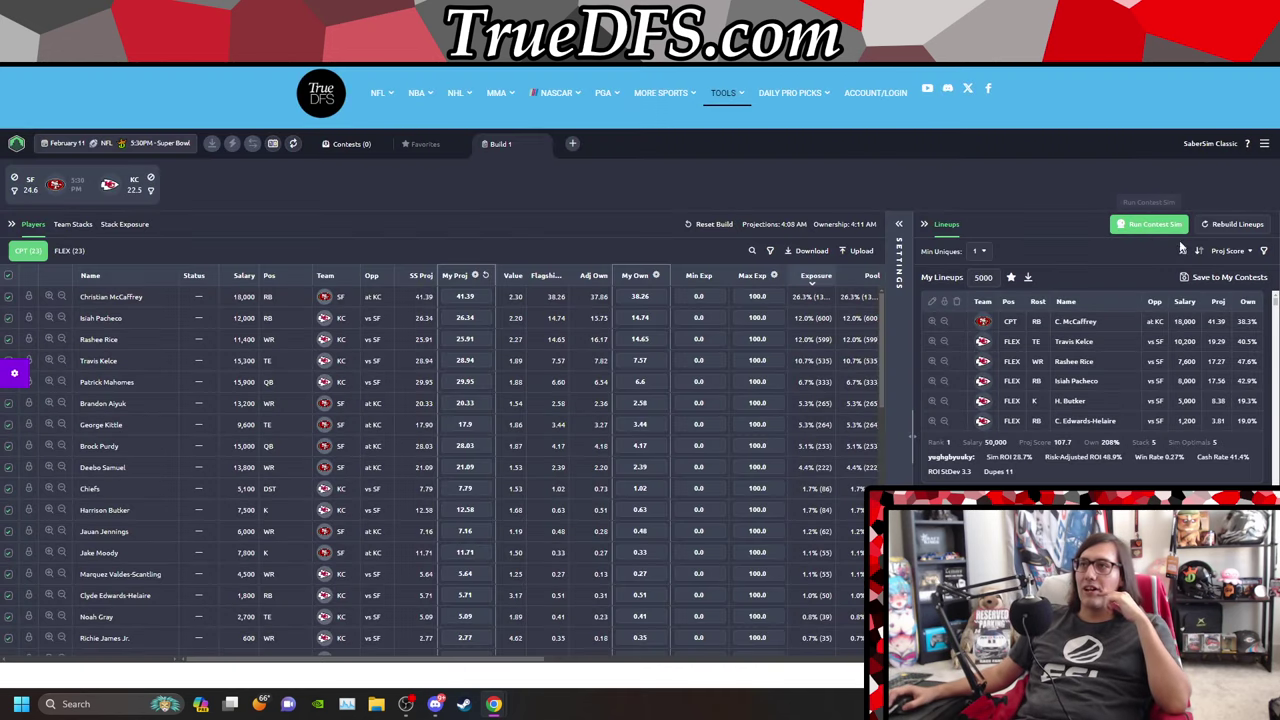
click(1228, 251)
click(1198, 312)
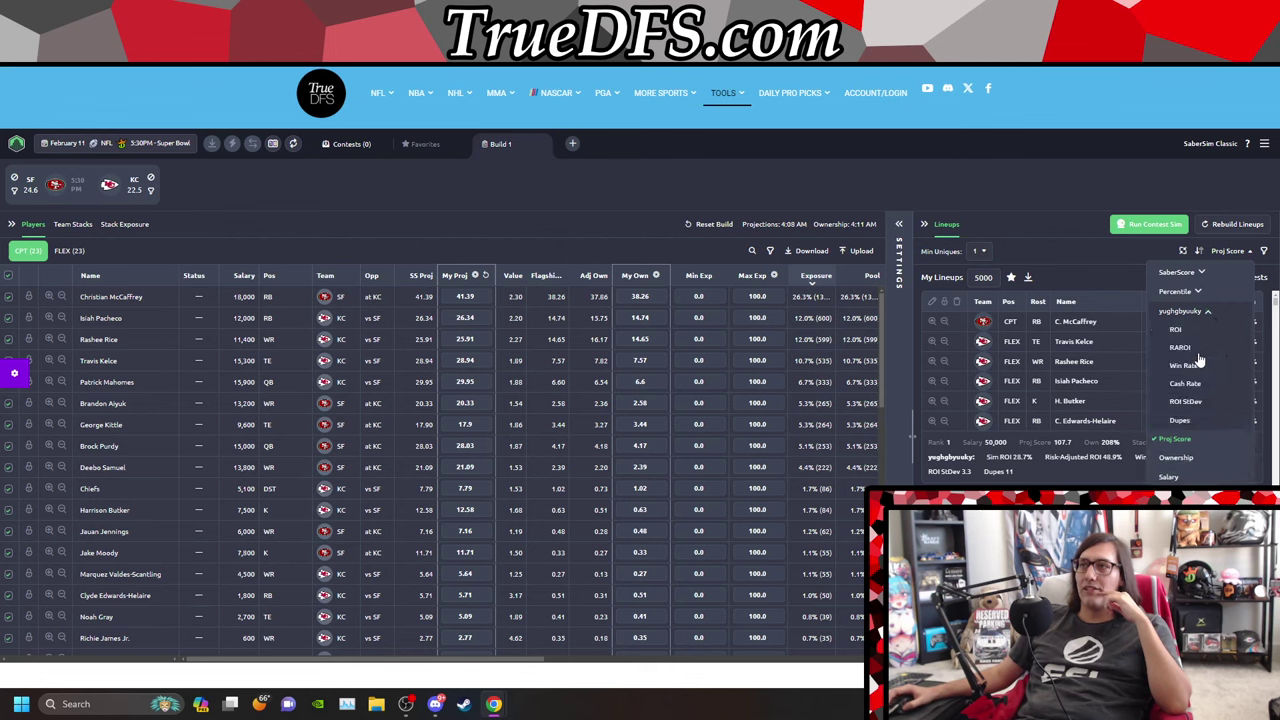
click(1177, 350)
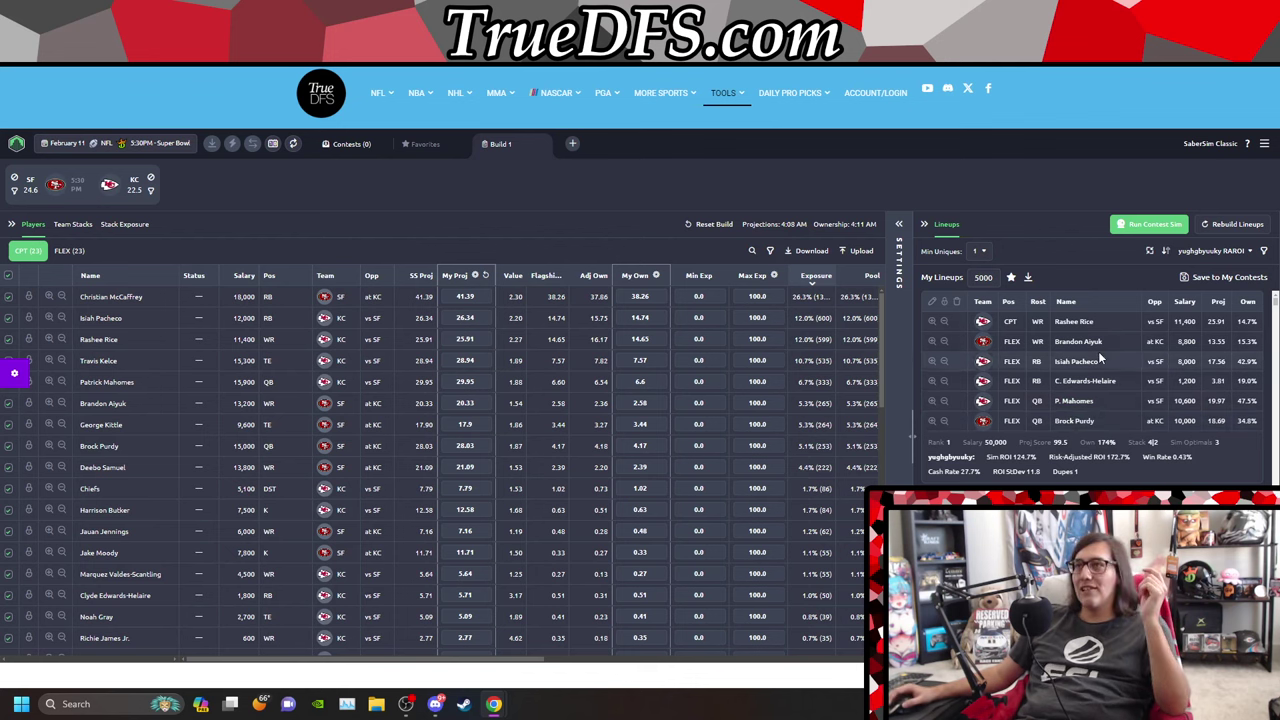
scroll(1098, 356, down, 2)
scroll(1099, 356, down, 1)
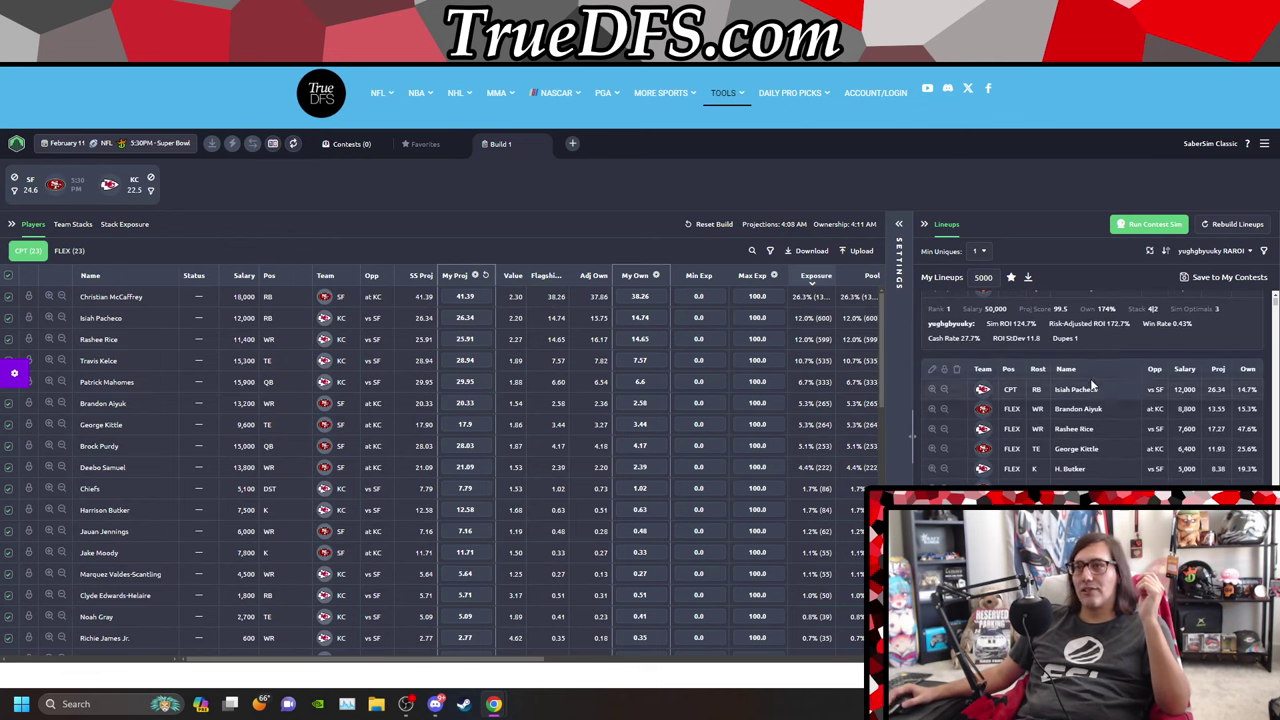
scroll(1092, 400, down, 2)
scroll(1096, 430, down, 5)
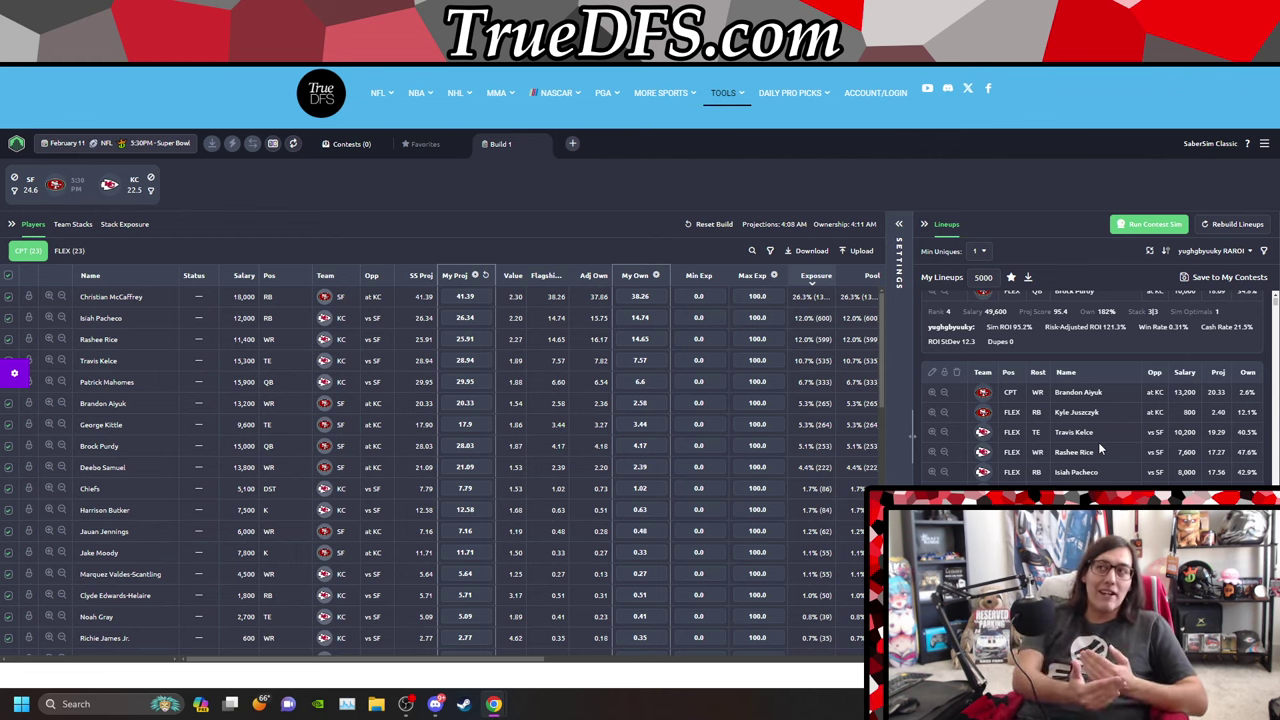
scroll(1061, 416, down, 3)
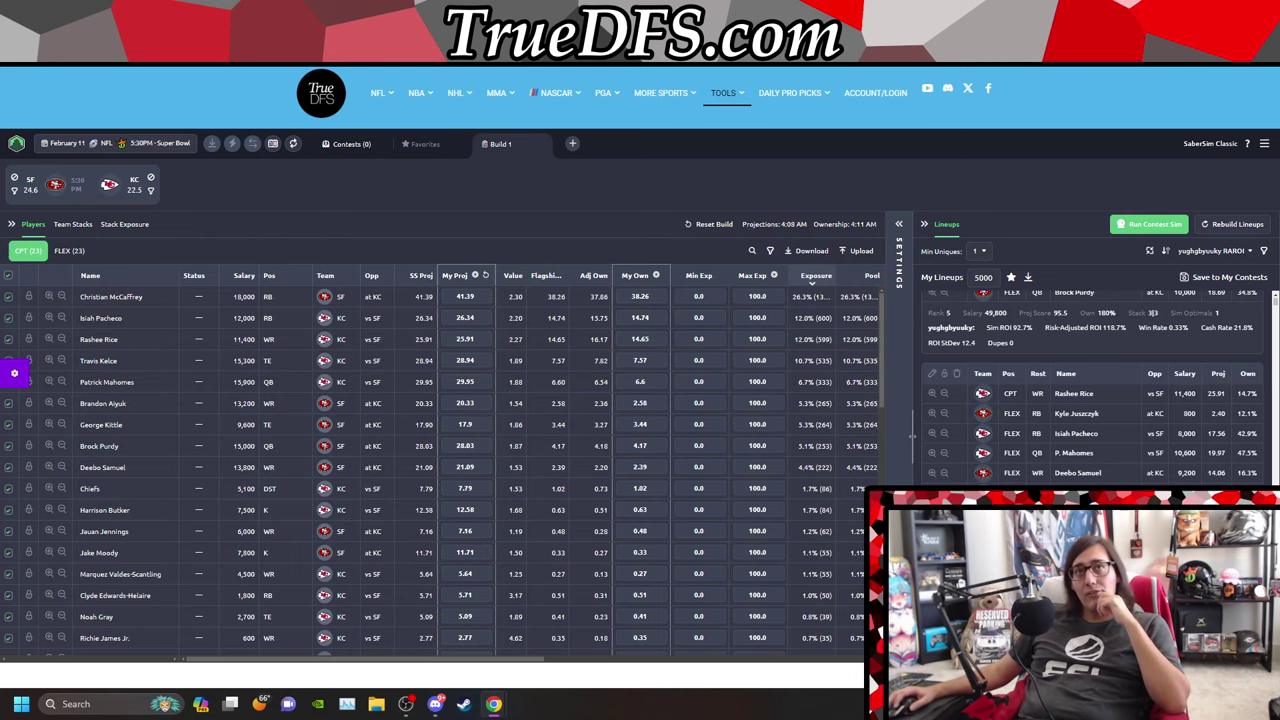
Step: Enter the $50K Blind Side contest with Kelce captain plus Mahomes, Pacheco and Juszczyk
key(ctrl+Tab)
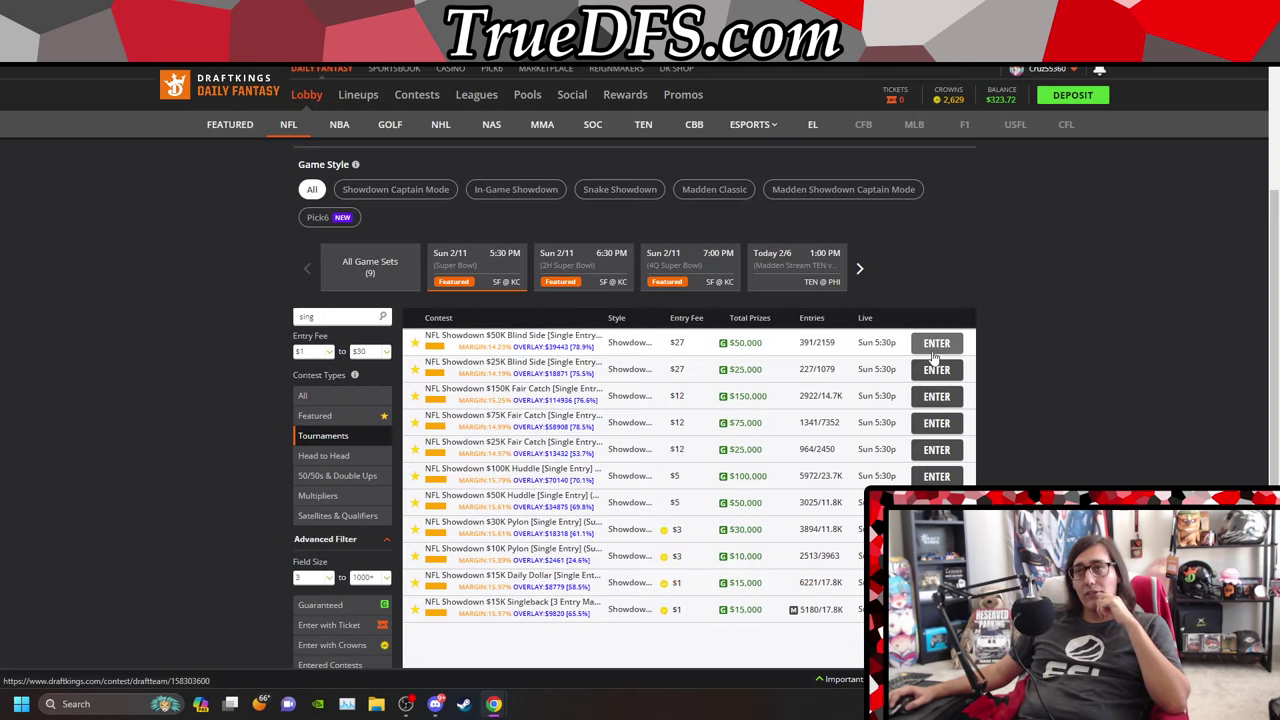
click(935, 346)
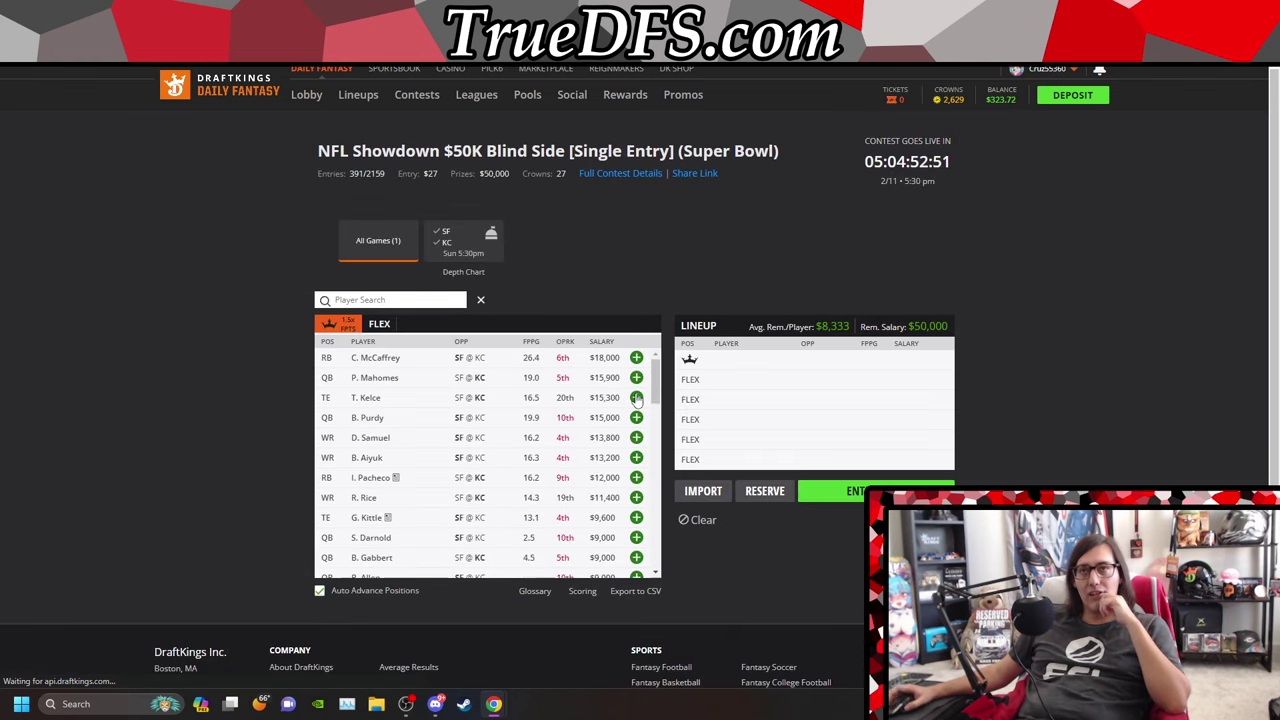
click(636, 397)
click(636, 377)
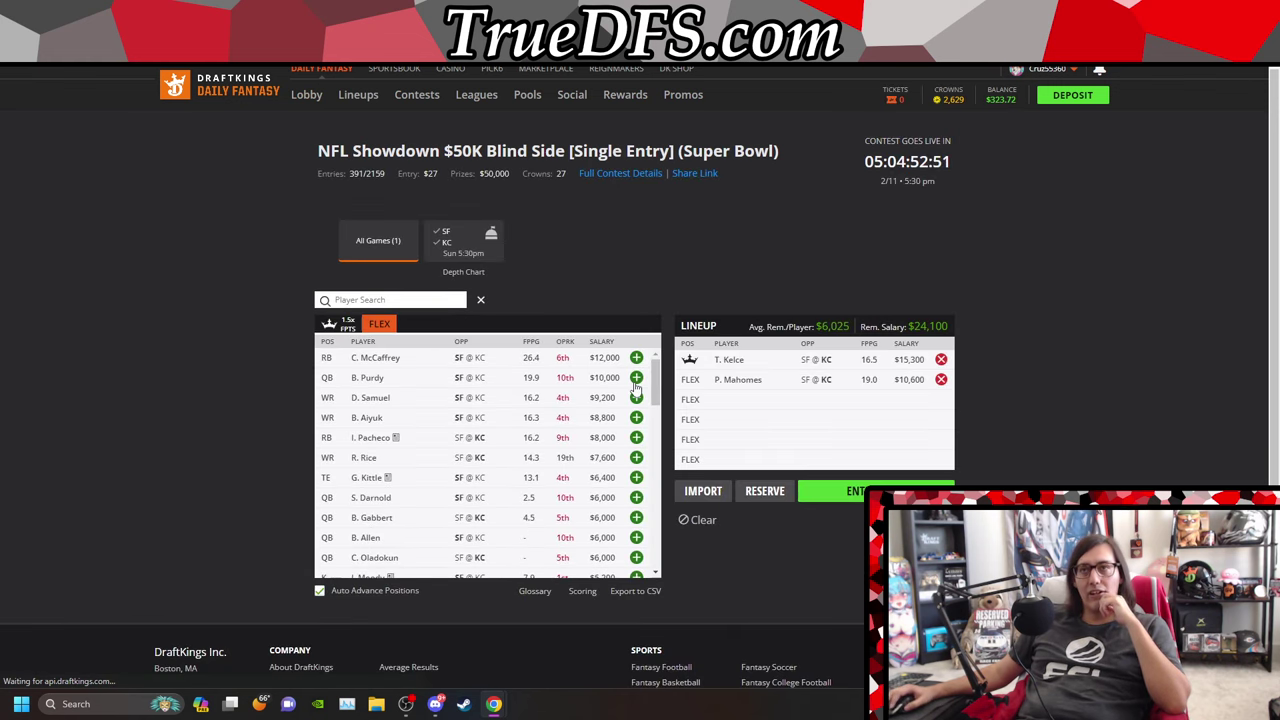
click(636, 438)
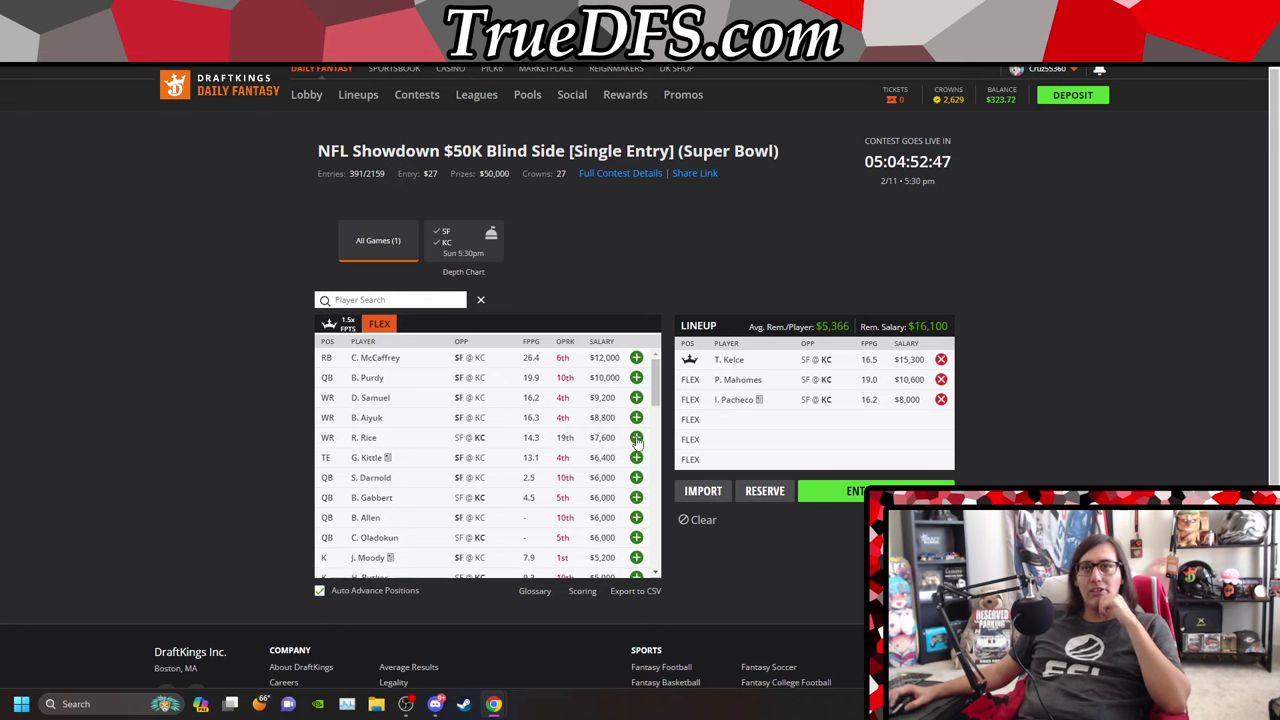
scroll(632, 460, down, 6)
click(636, 486)
Step: Fill the remaining FLEX spots with Aiyuk and Kittle, swapping out Samuel
scroll(532, 470, up, 3)
scroll(532, 470, up, 5)
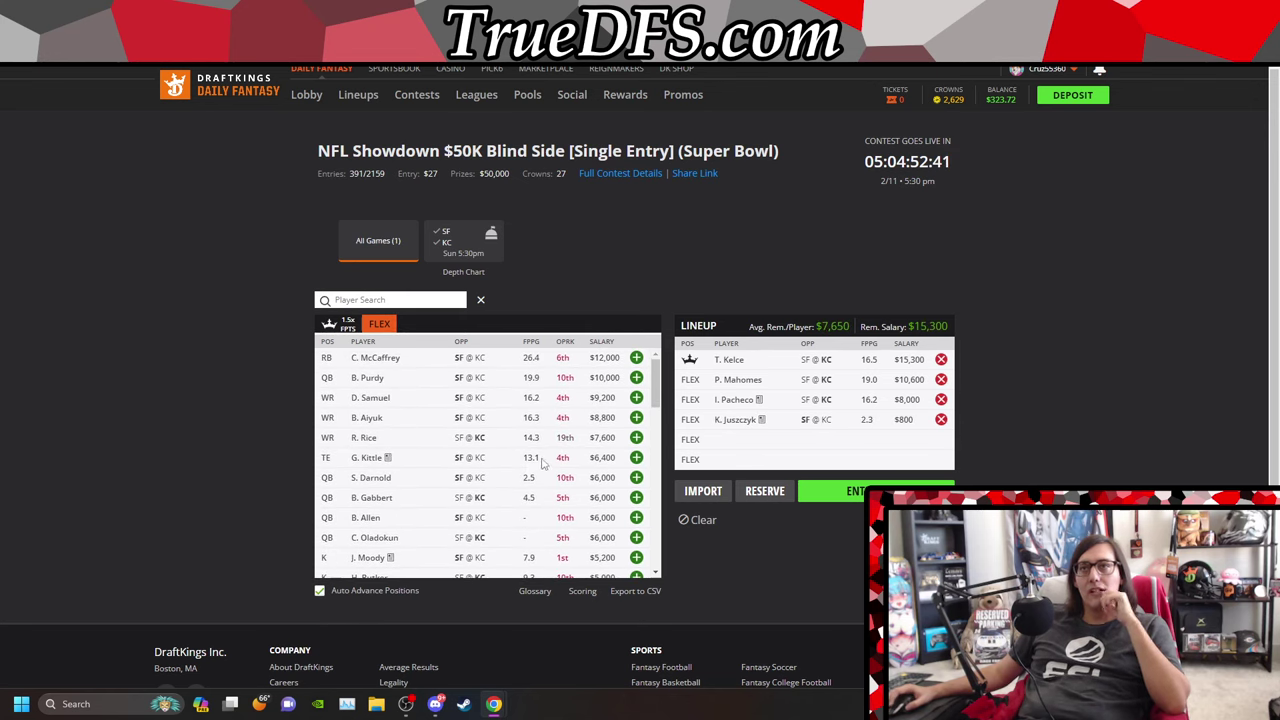
click(636, 398)
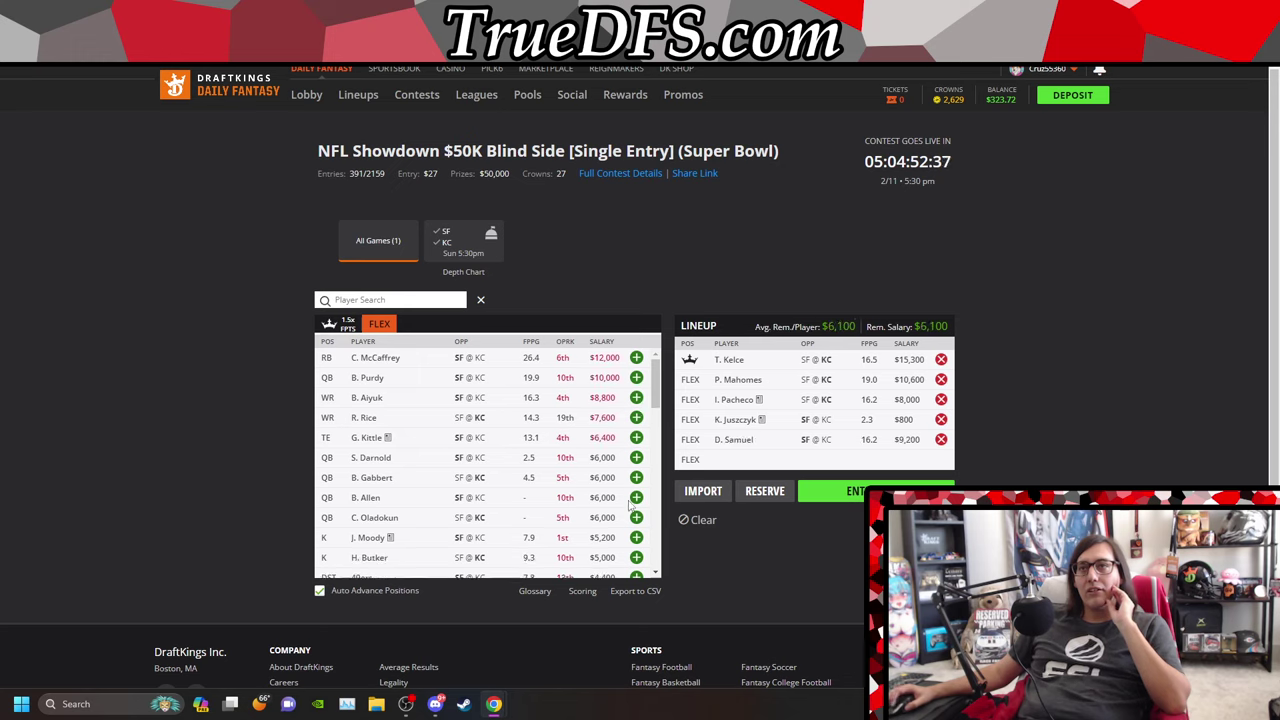
click(941, 440)
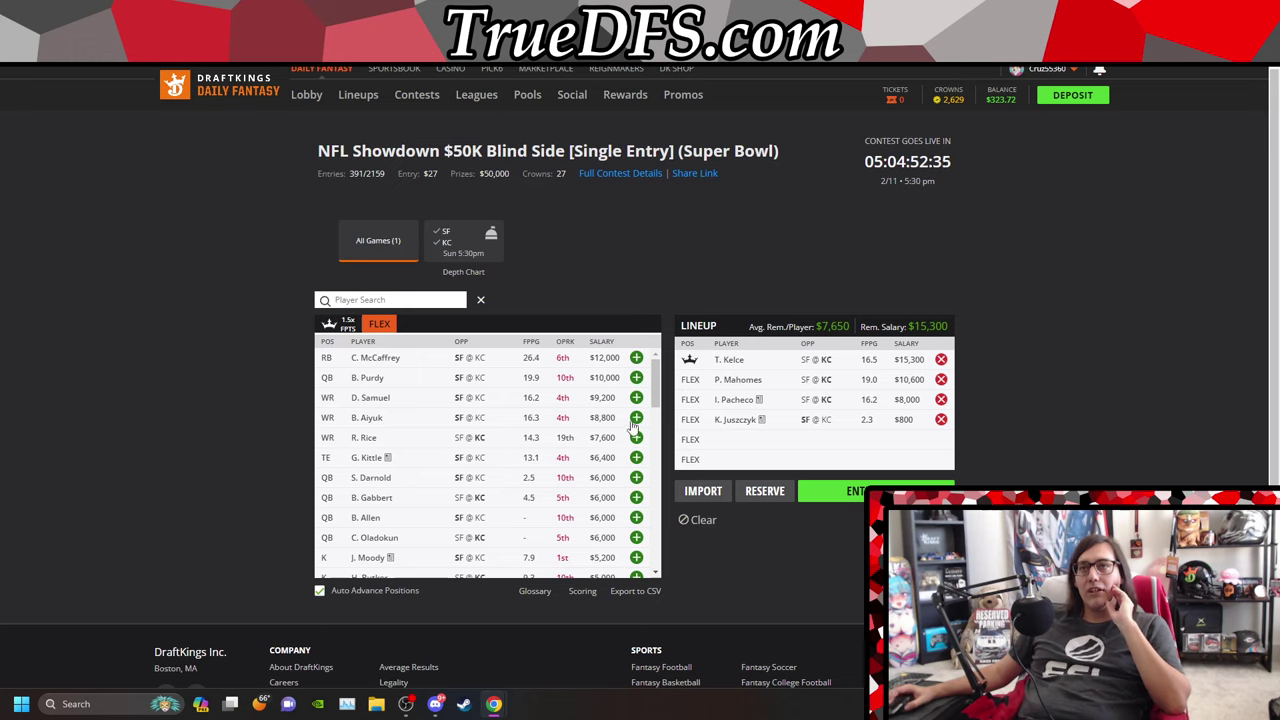
click(636, 418)
click(636, 438)
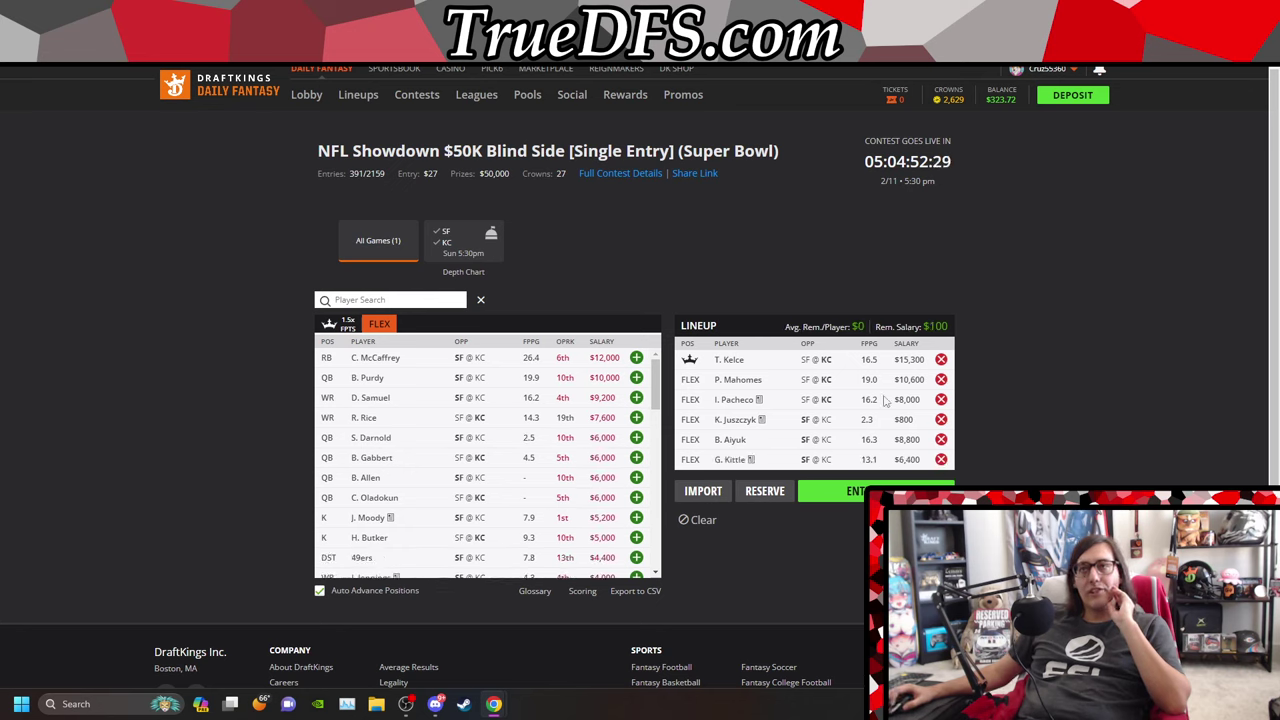
Step: Review Kelce's player card and game log, then clear the lineup and return to SaberSim
key(alt+Tab)
key(alt+Tab)
click(729, 361)
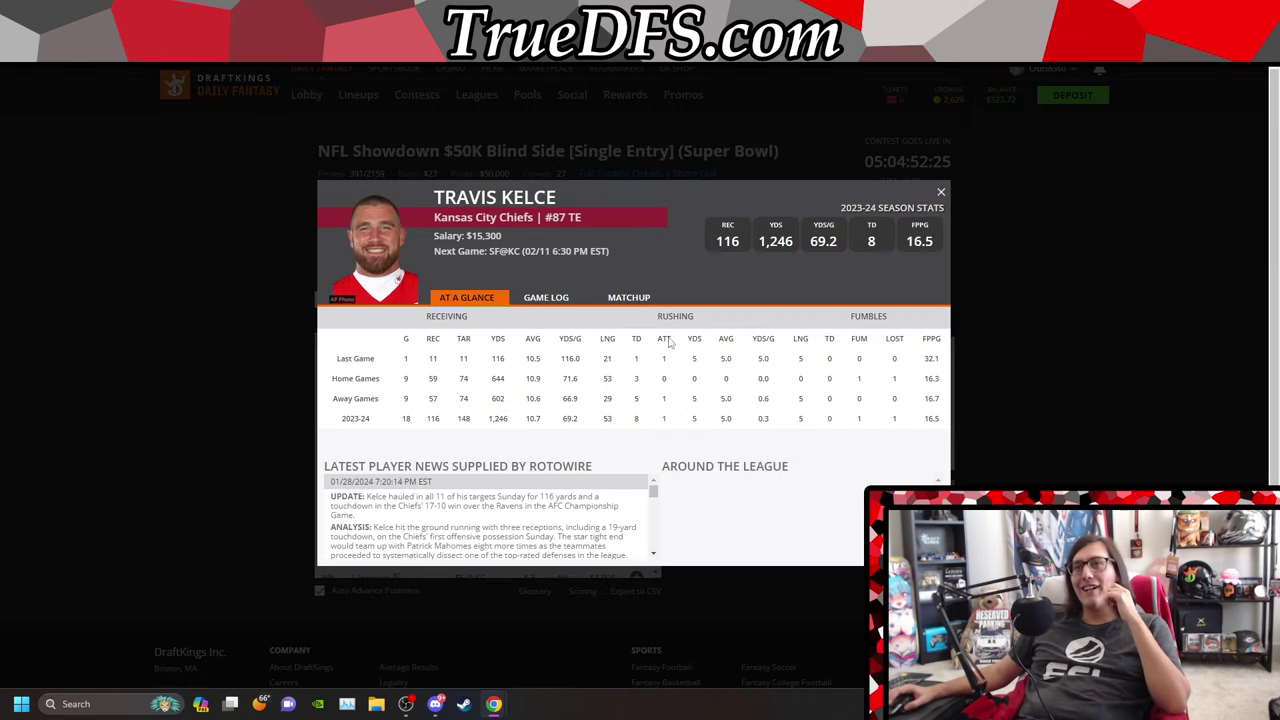
click(550, 298)
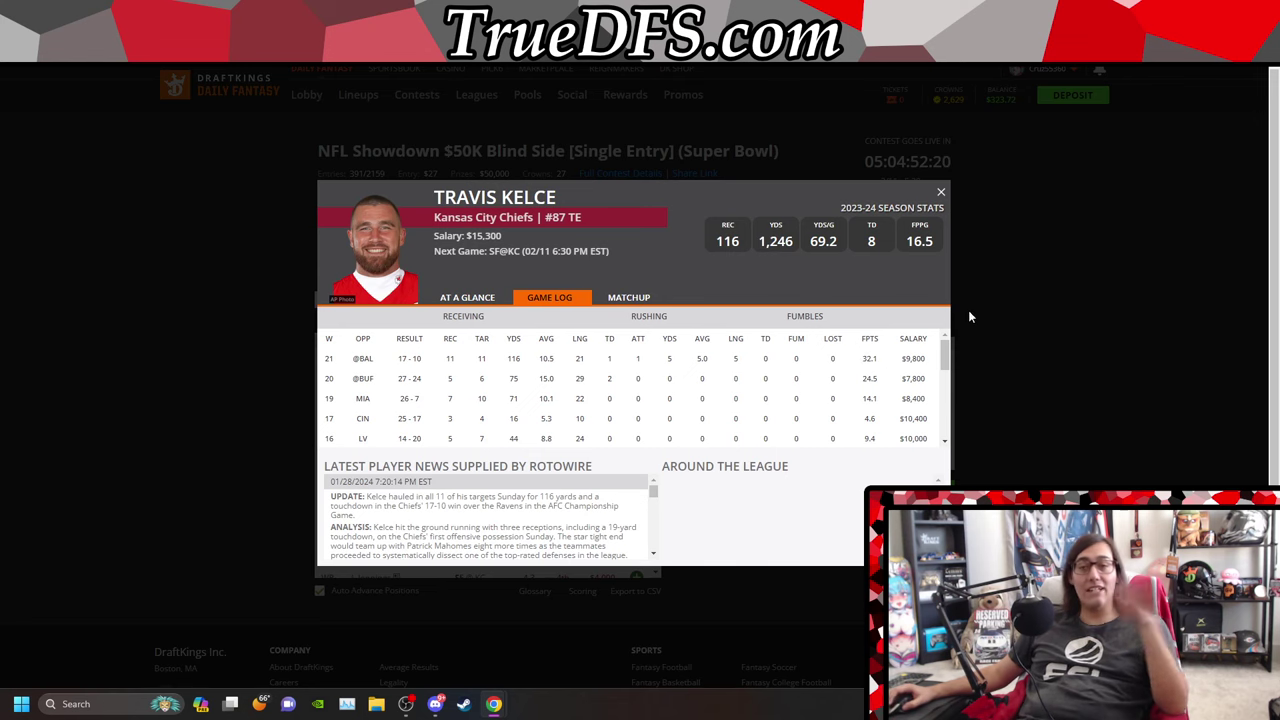
click(940, 192)
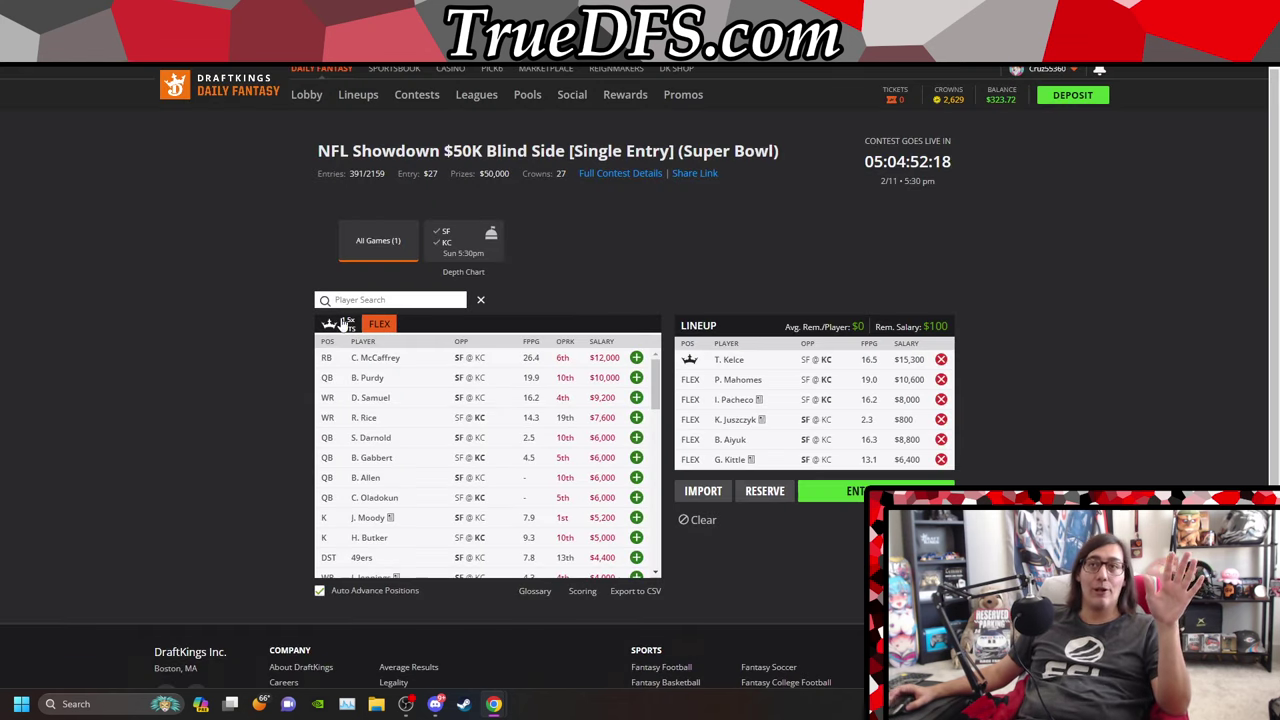
click(720, 520)
key(ctrl+Tab)
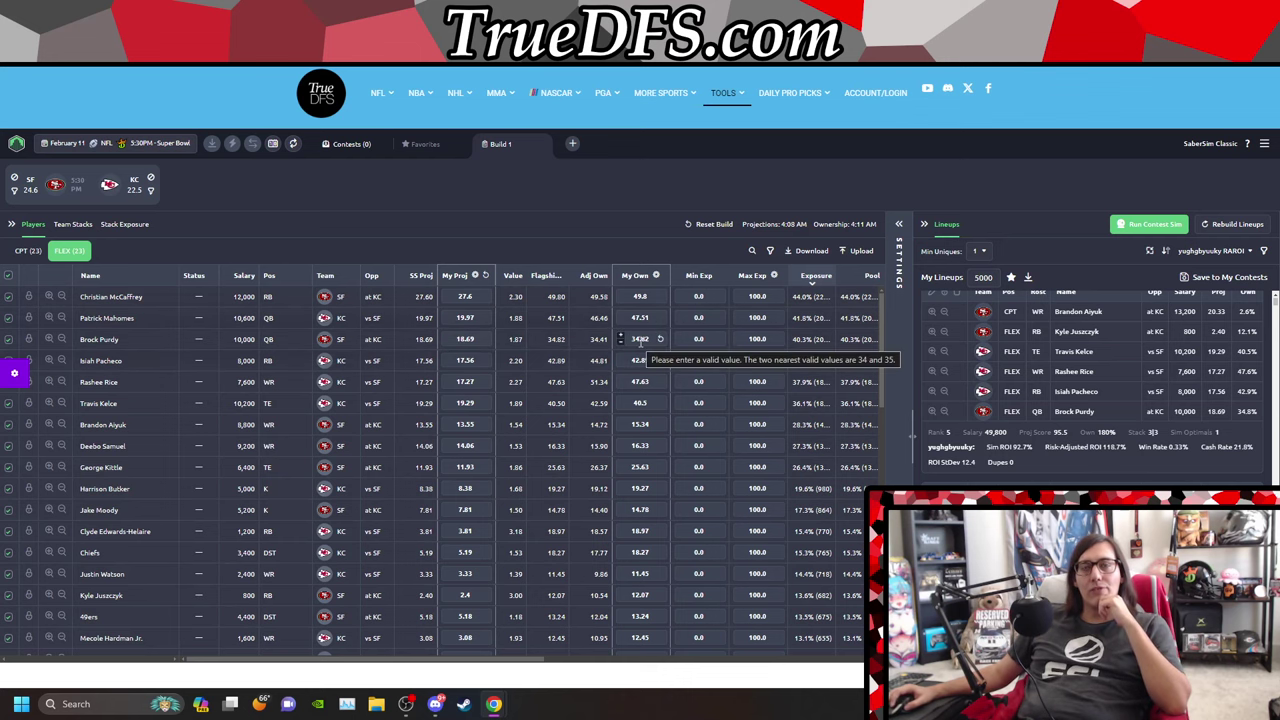
Step: Exclude Brock Purdy from both the FLEX and captain player pools
click(64, 339)
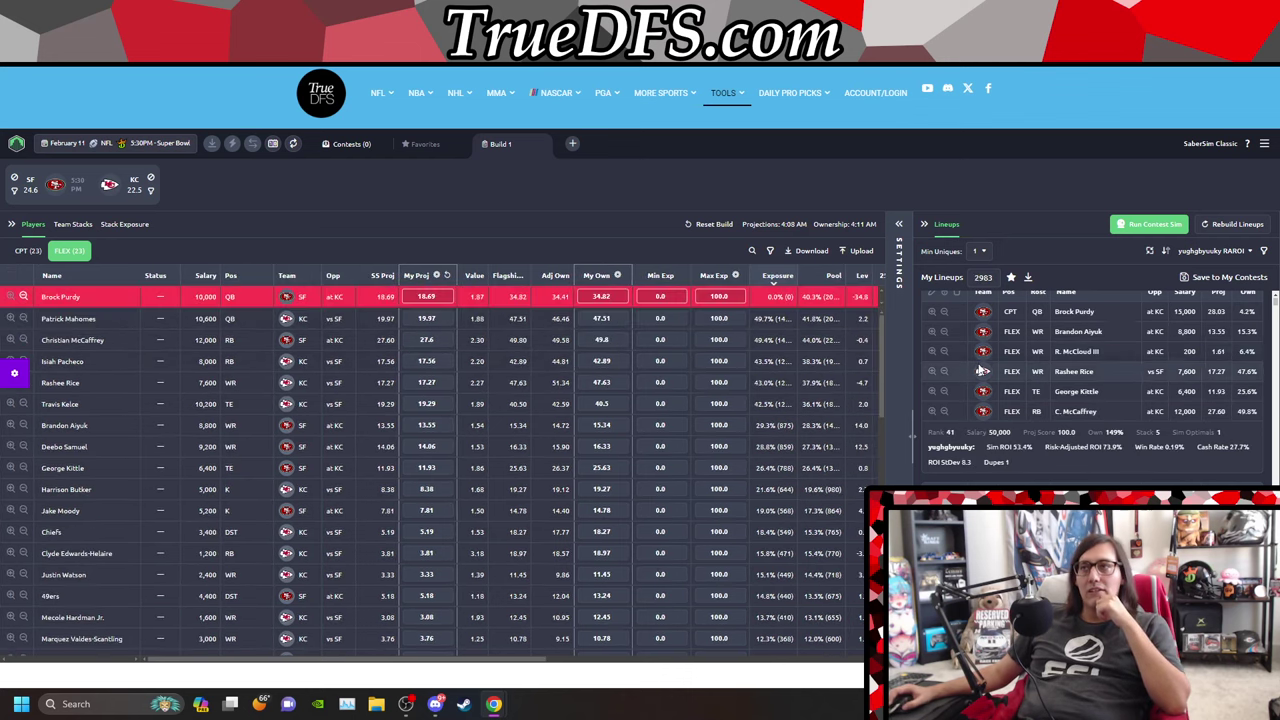
click(29, 251)
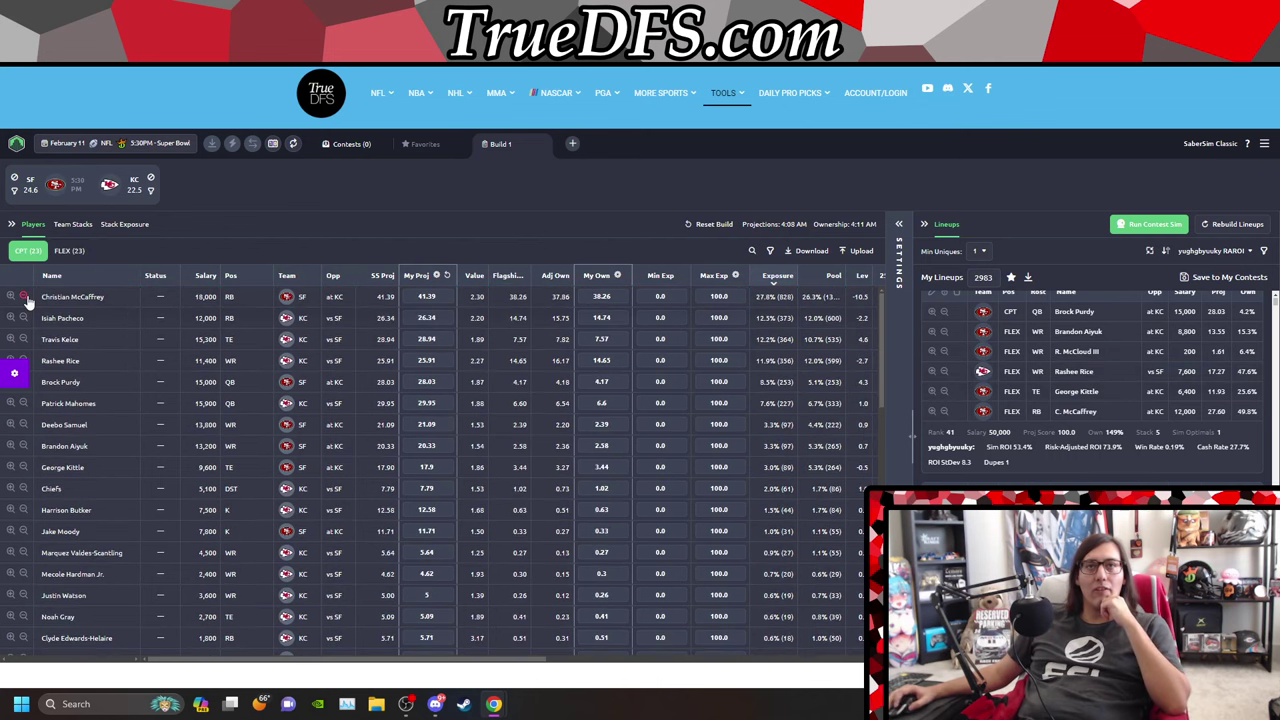
click(23, 382)
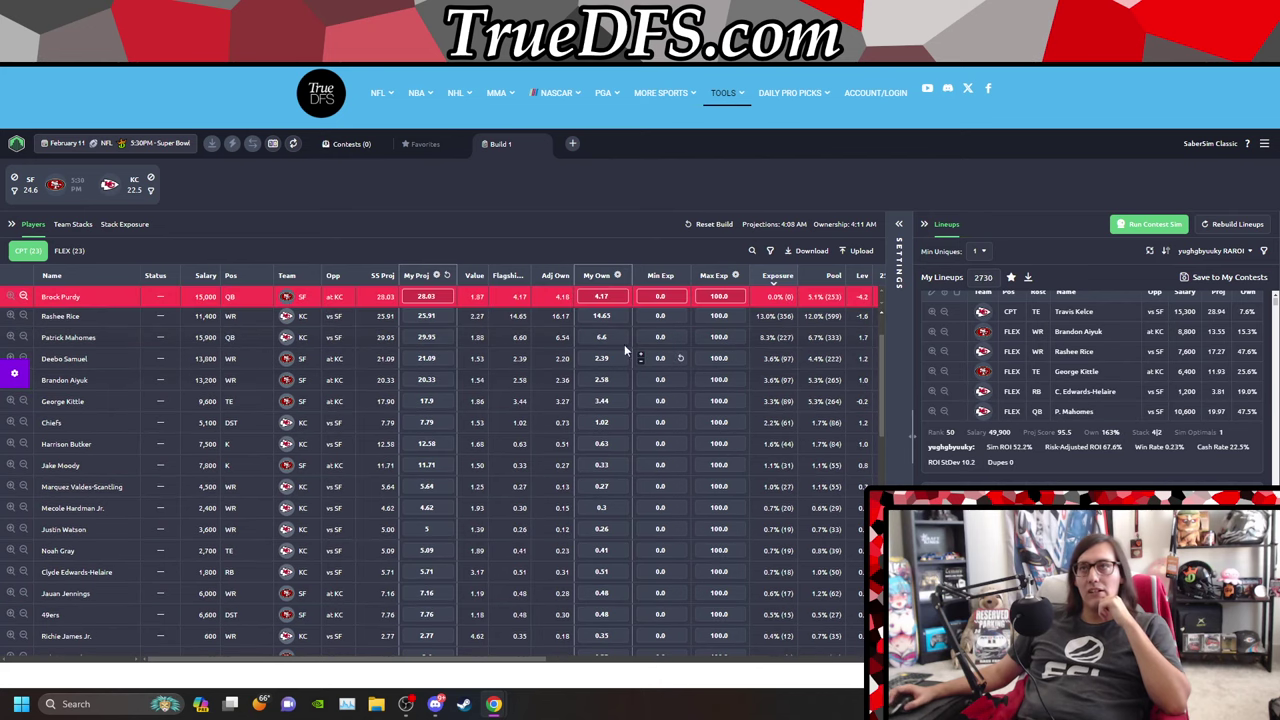
click(72, 251)
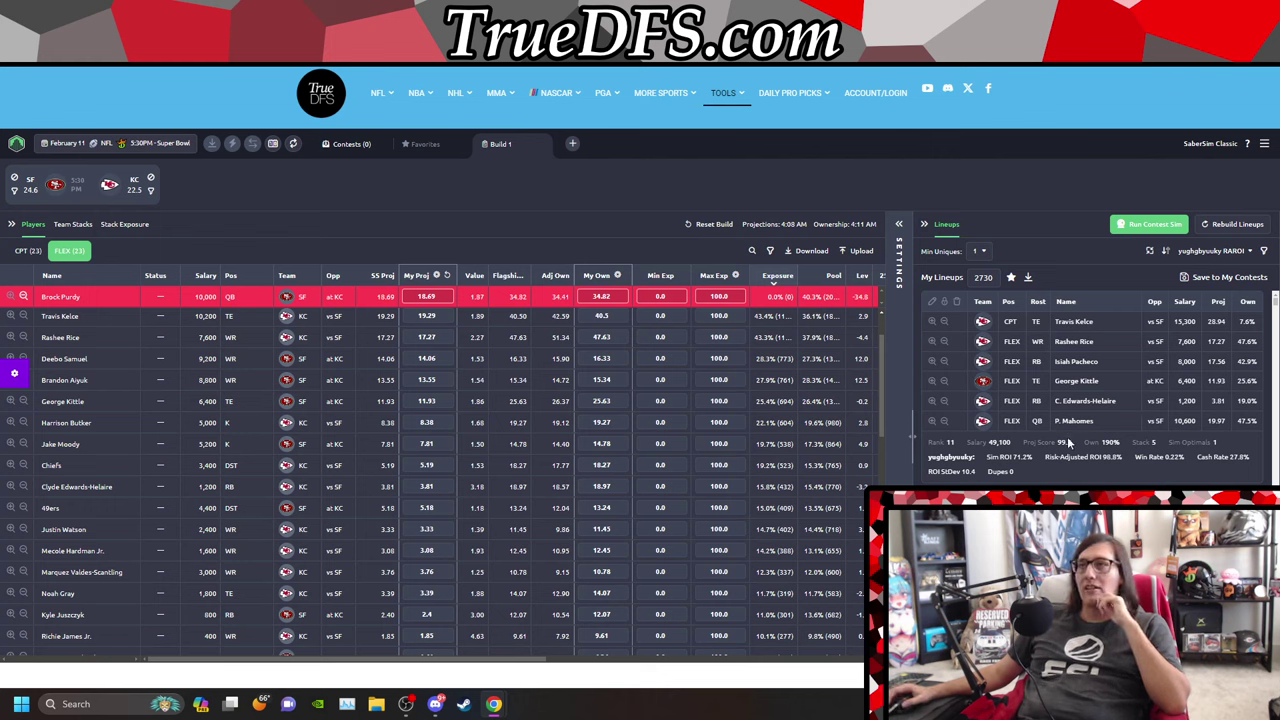
Step: Sort the FLEX player pool by salary and scroll to the cheapest players
scroll(1110, 440, down, 2)
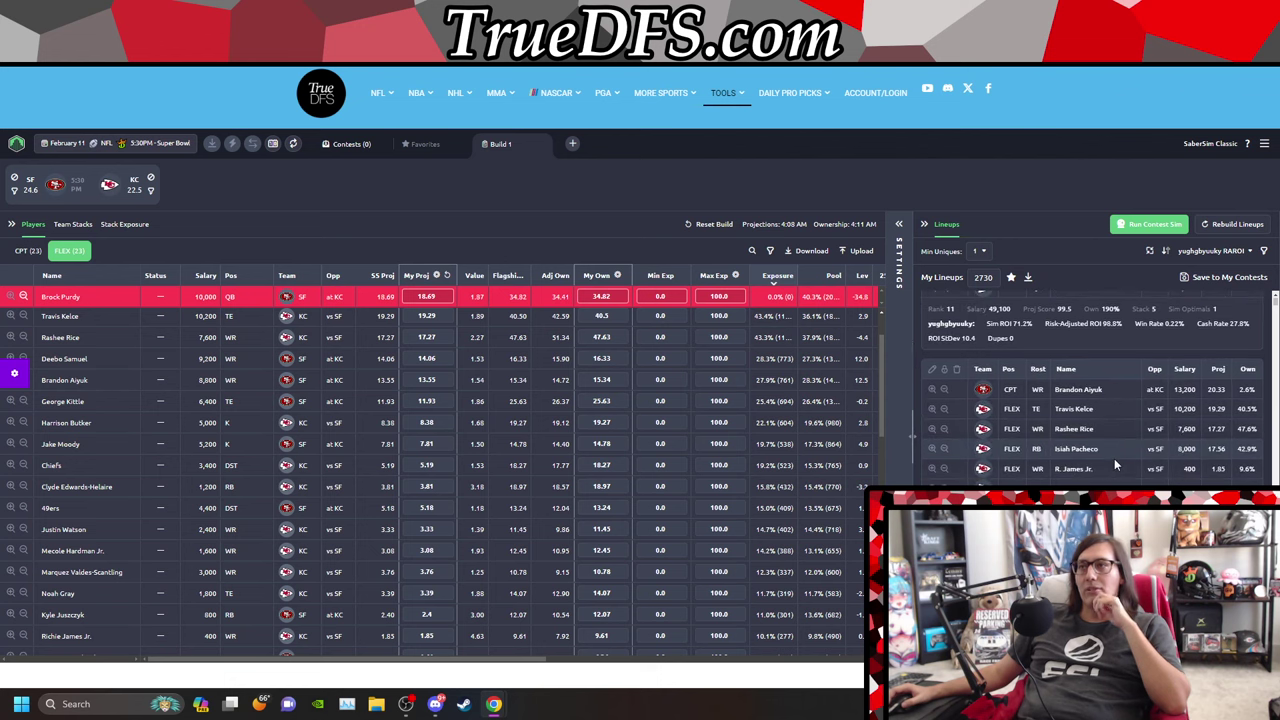
scroll(1105, 445, up, 2)
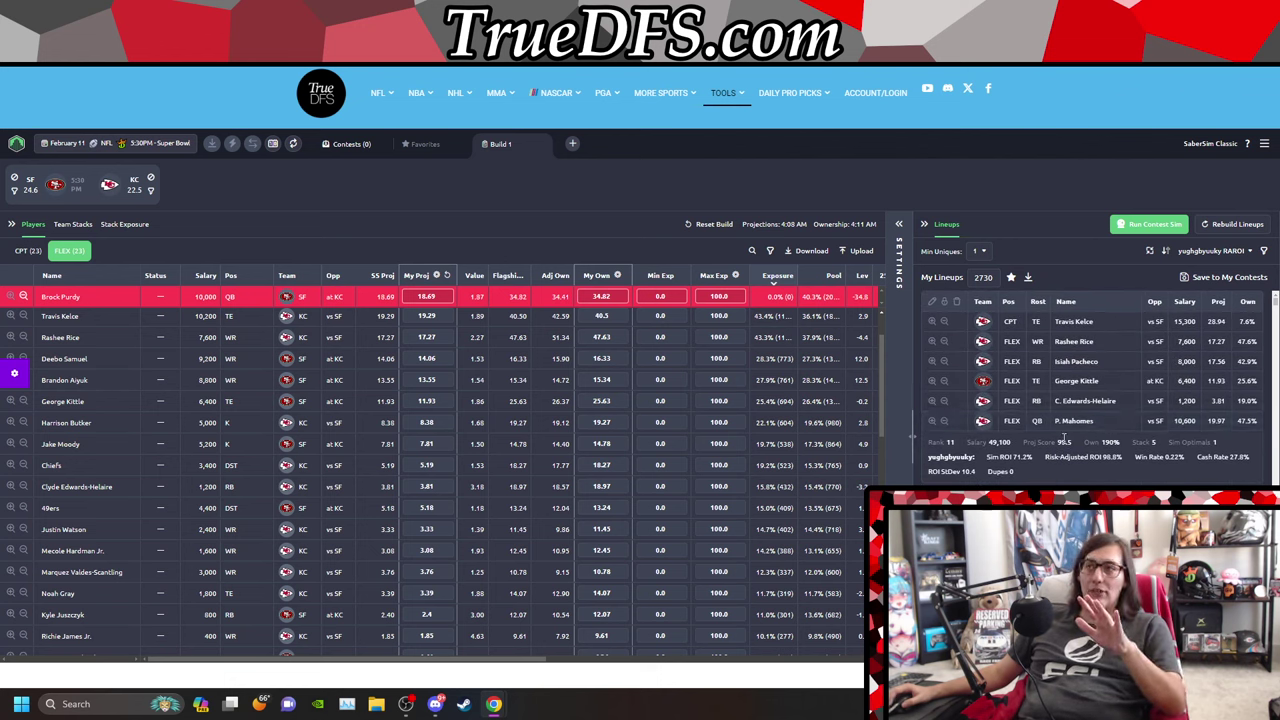
mouse_move(1061, 438)
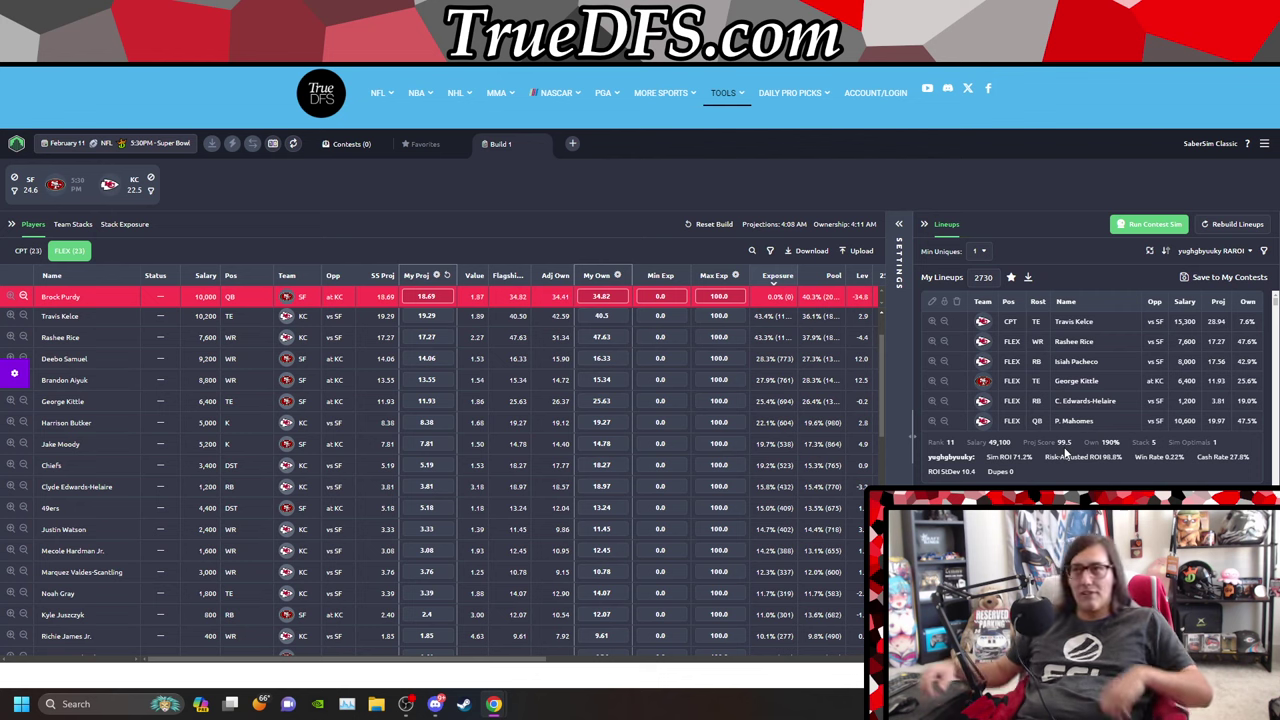
scroll(1066, 420, down, 5)
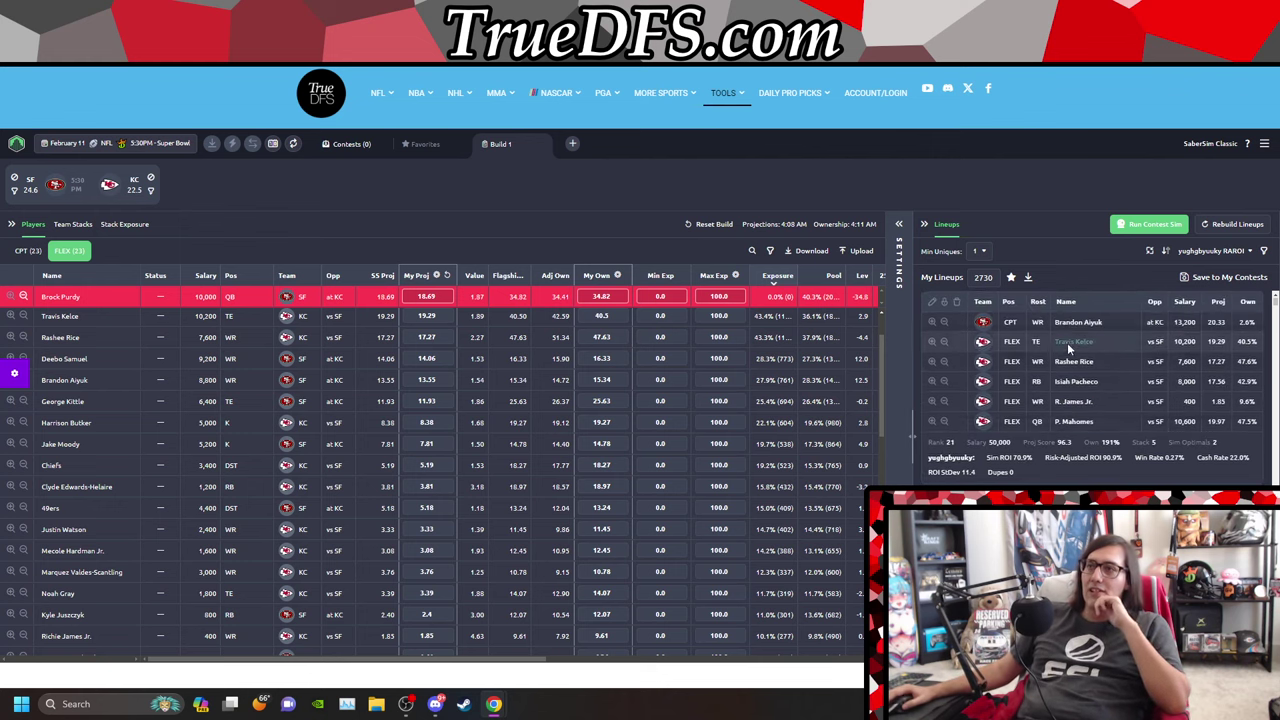
scroll(1067, 342, down, 3)
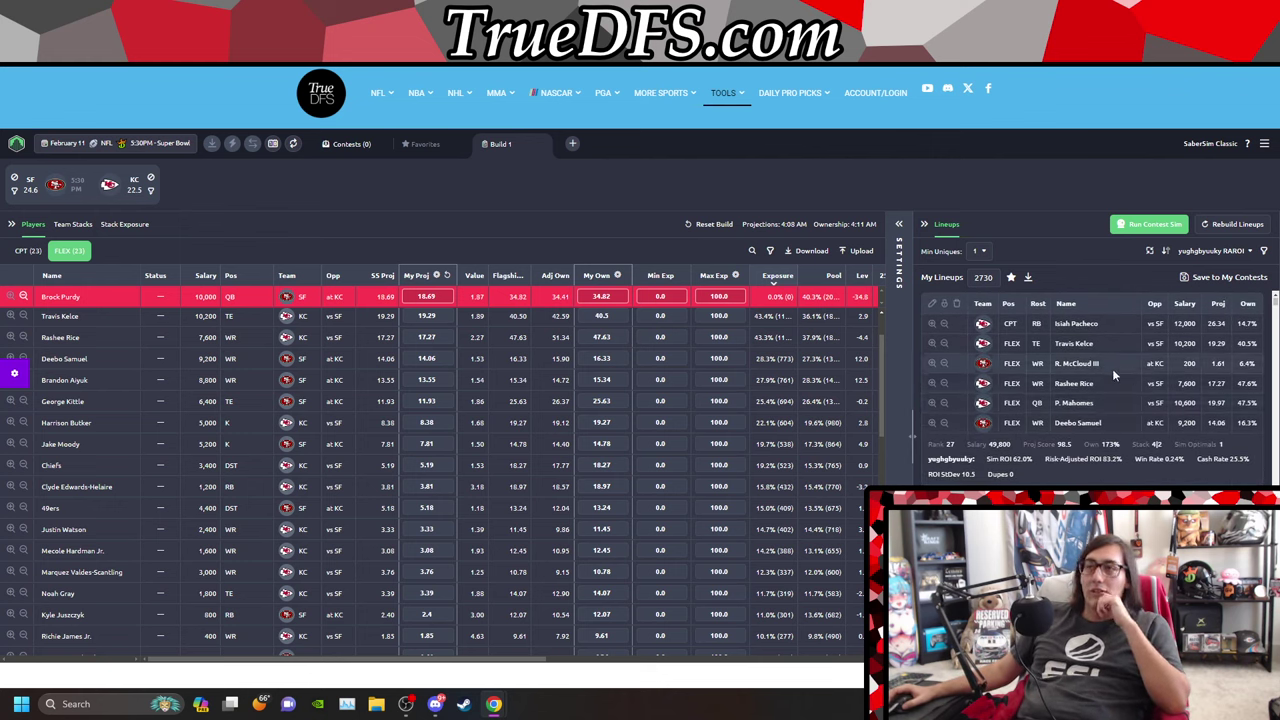
click(205, 276)
scroll(212, 328, down, 5)
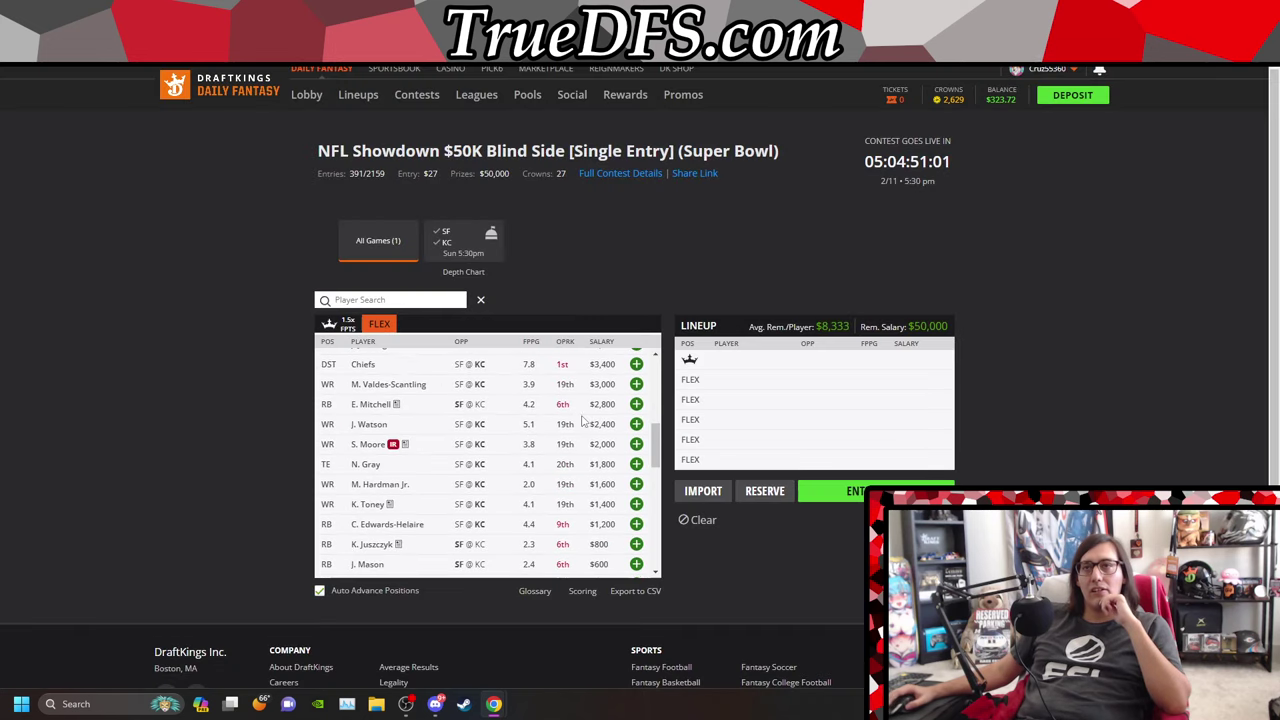
scroll(378, 440, down, 2)
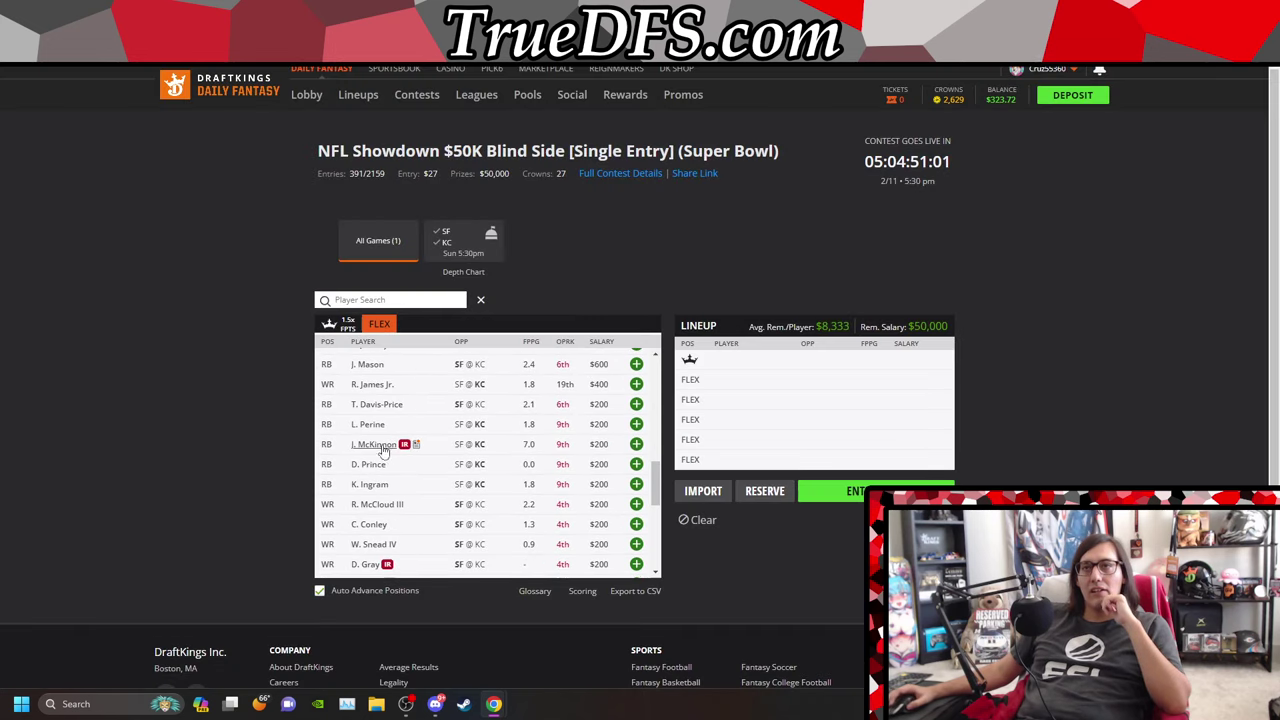
click(377, 504)
click(549, 297)
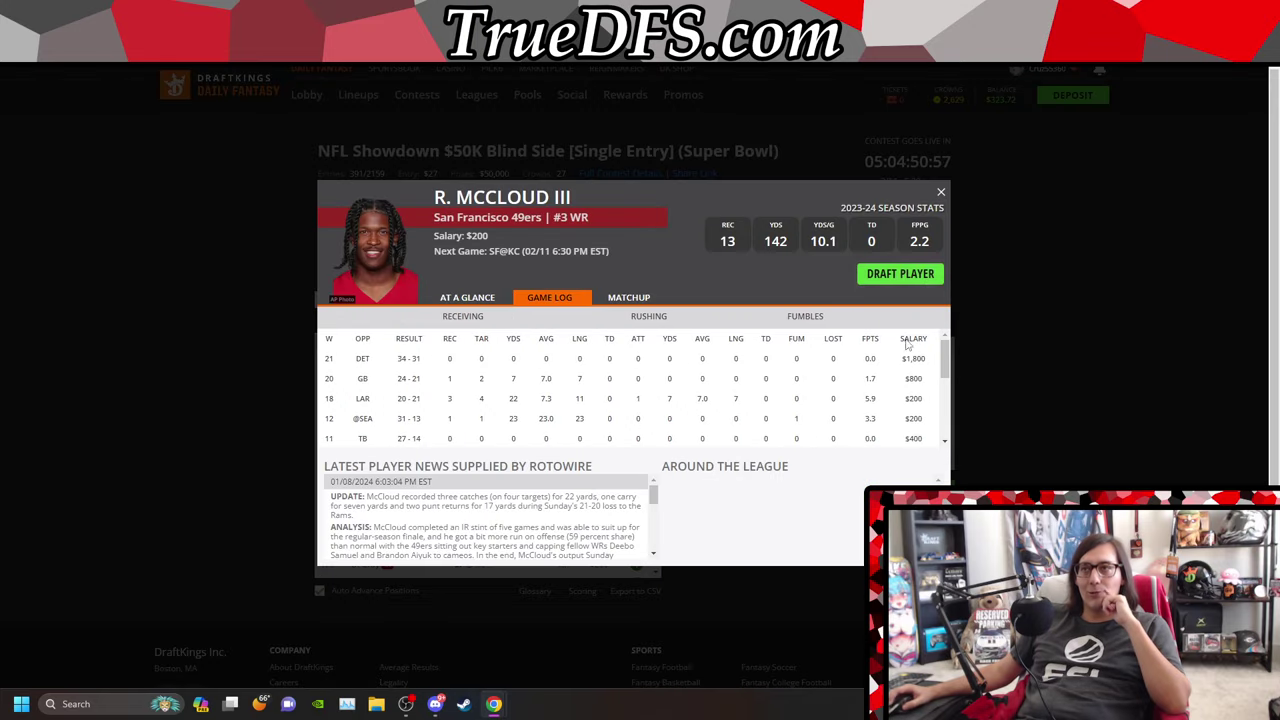
scroll(838, 370, down, 2)
scroll(838, 370, up, 2)
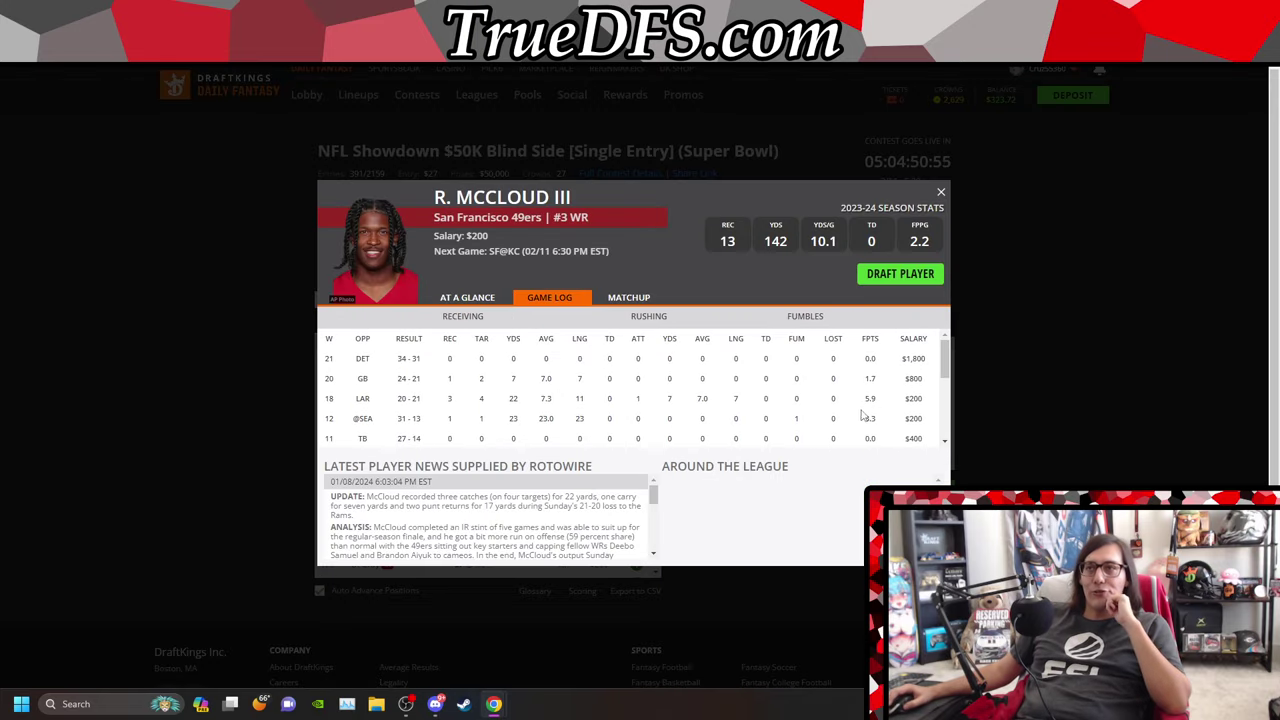
scroll(860, 410, down, 3)
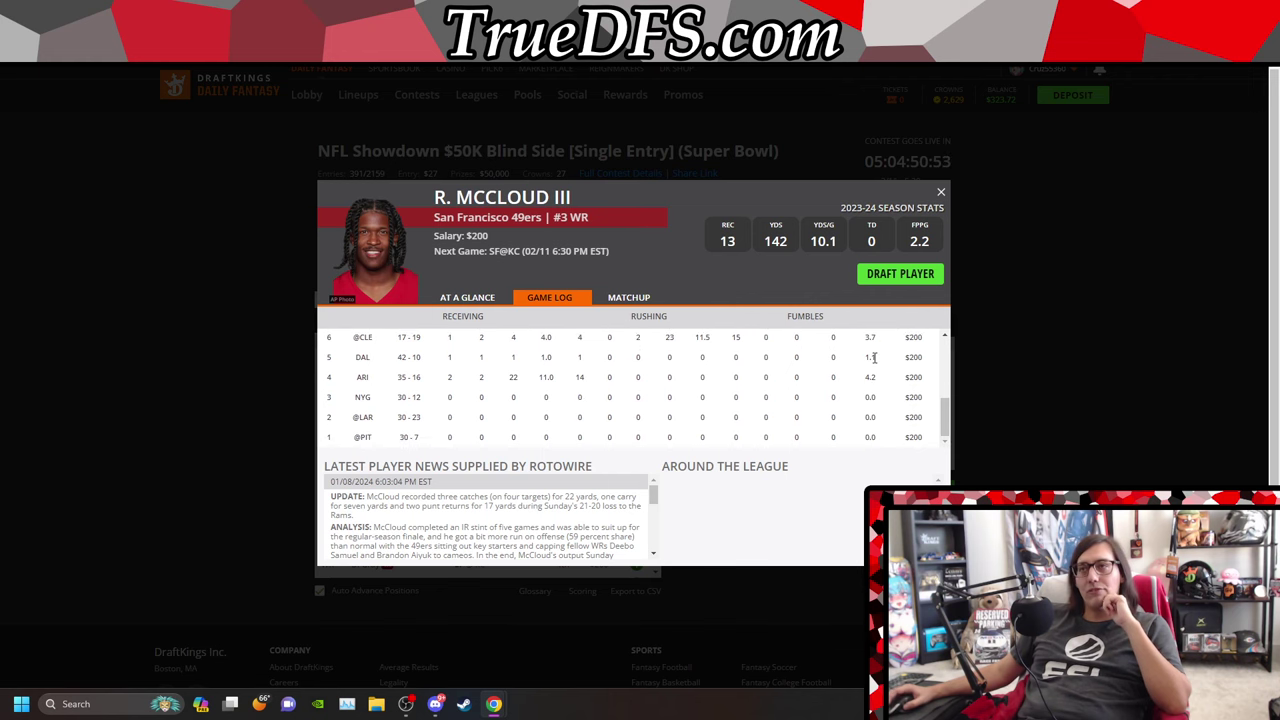
scroll(880, 350, up, 2)
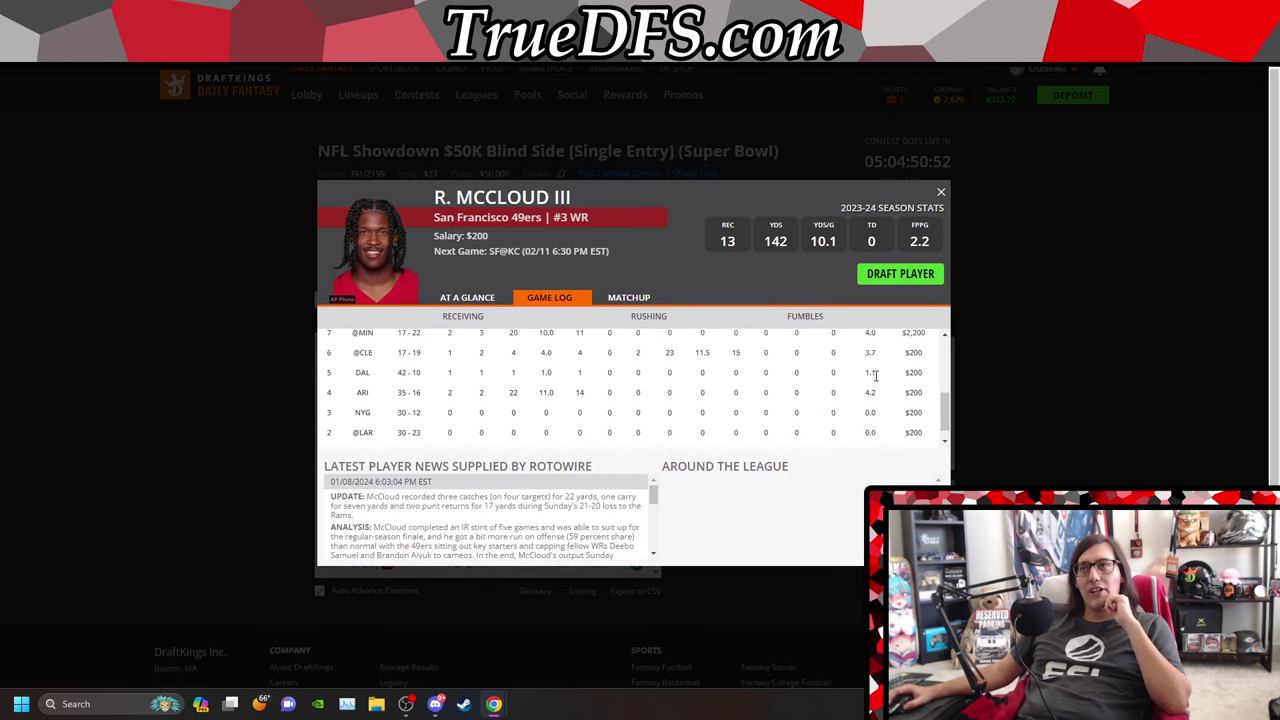
click(941, 191)
scroll(418, 454, up, 1)
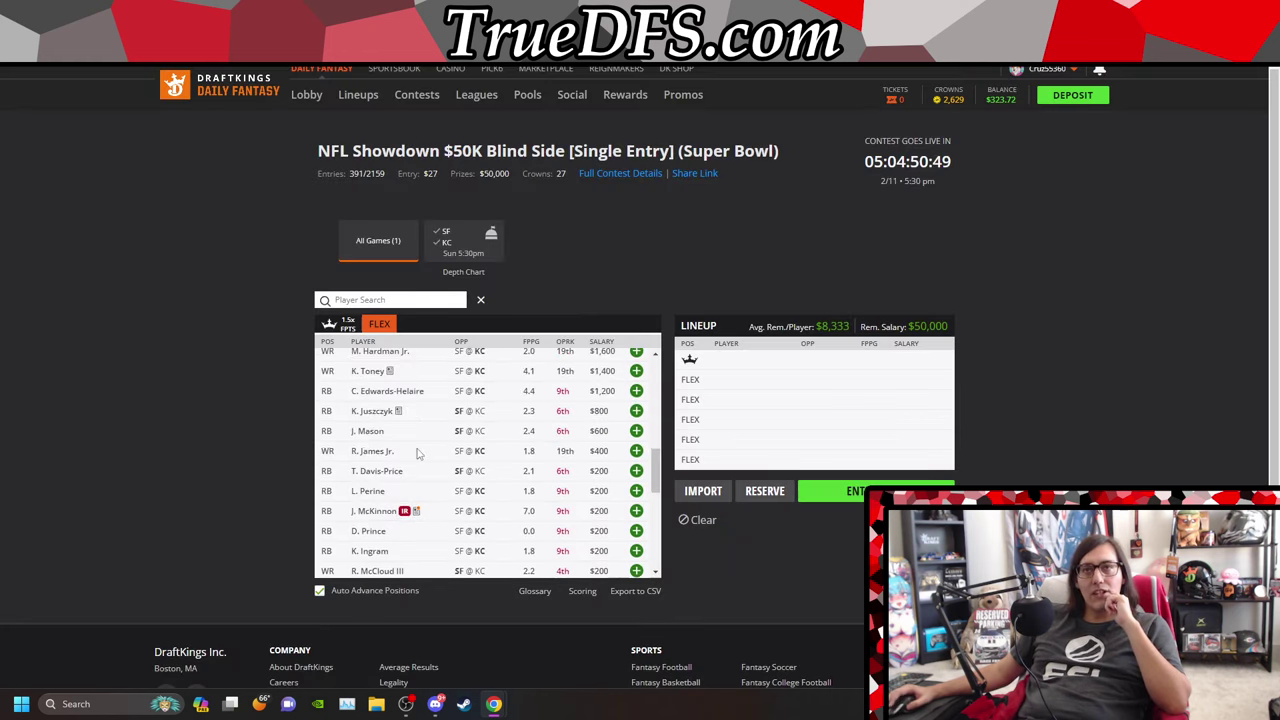
click(371, 414)
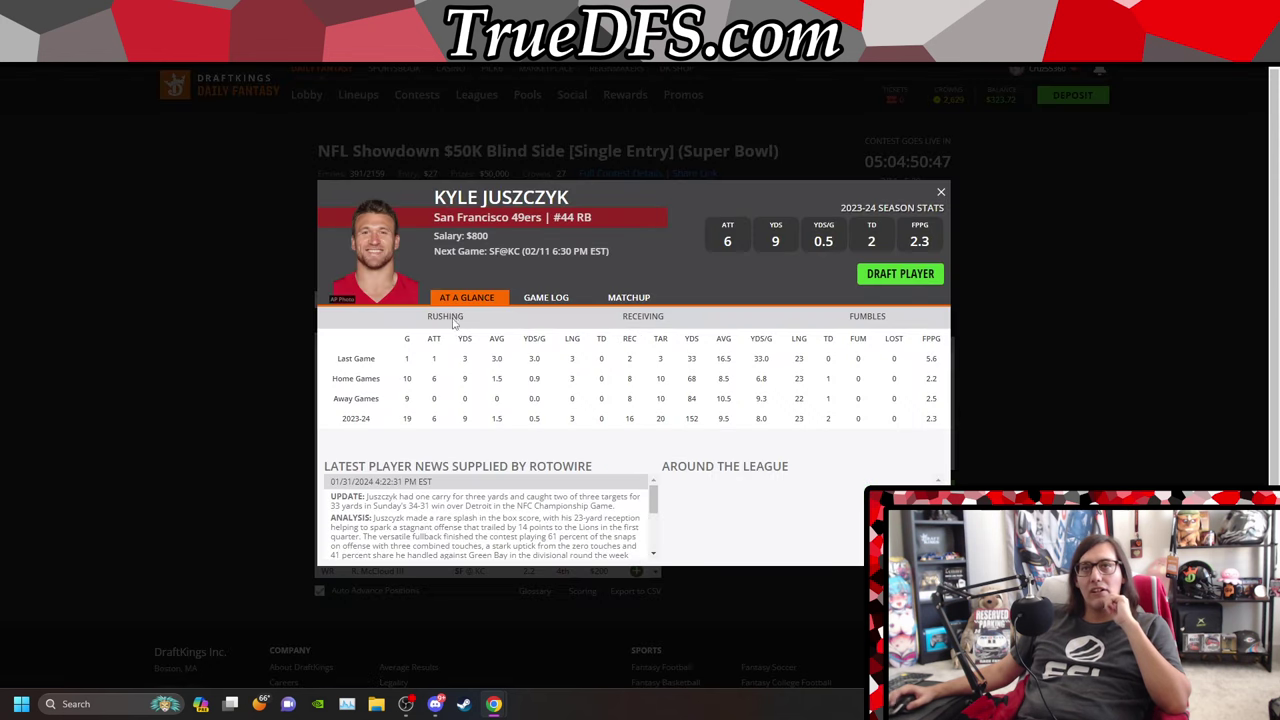
click(545, 299)
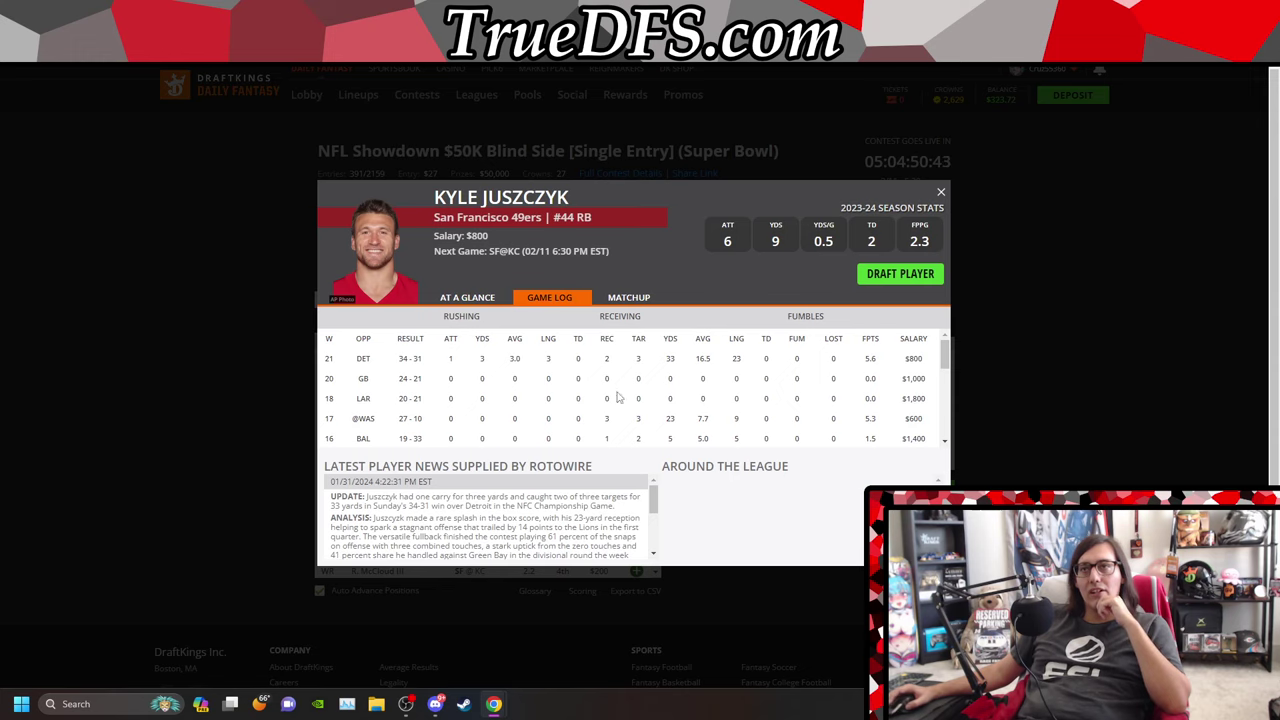
scroll(799, 418, down, 3)
scroll(780, 390, up, 3)
click(939, 191)
scroll(370, 428, up, 2)
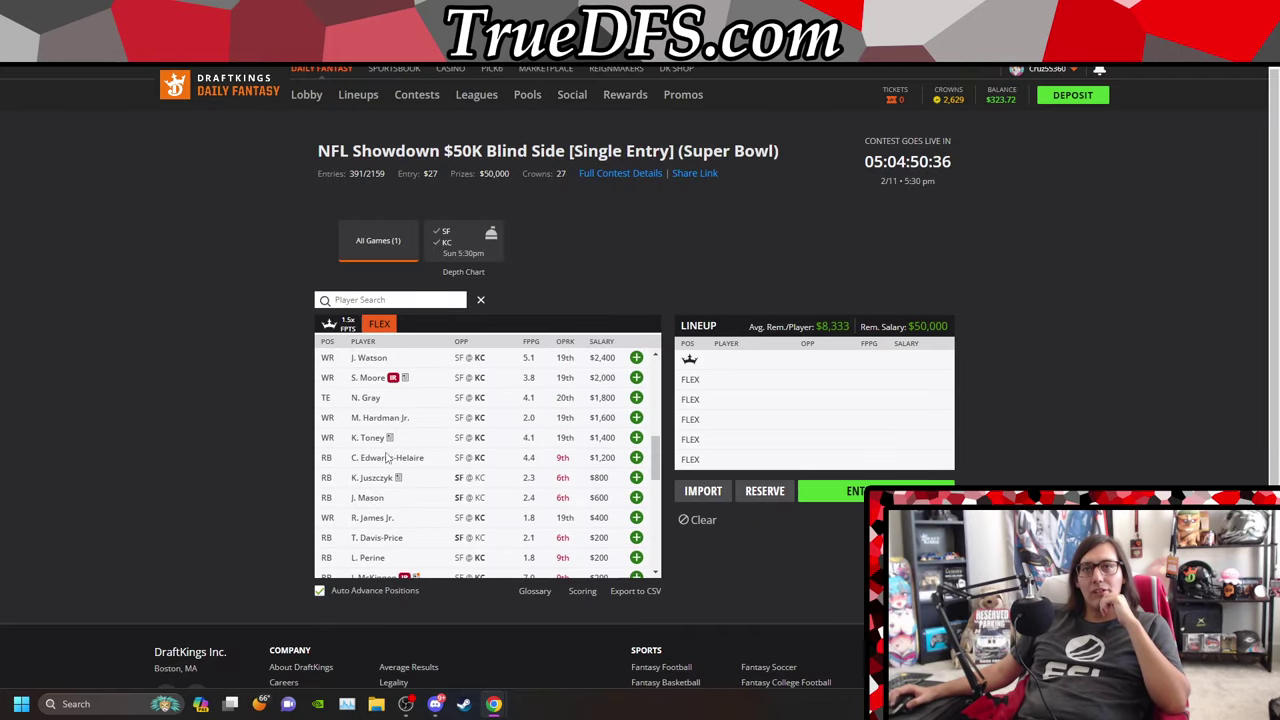
click(387, 459)
click(546, 297)
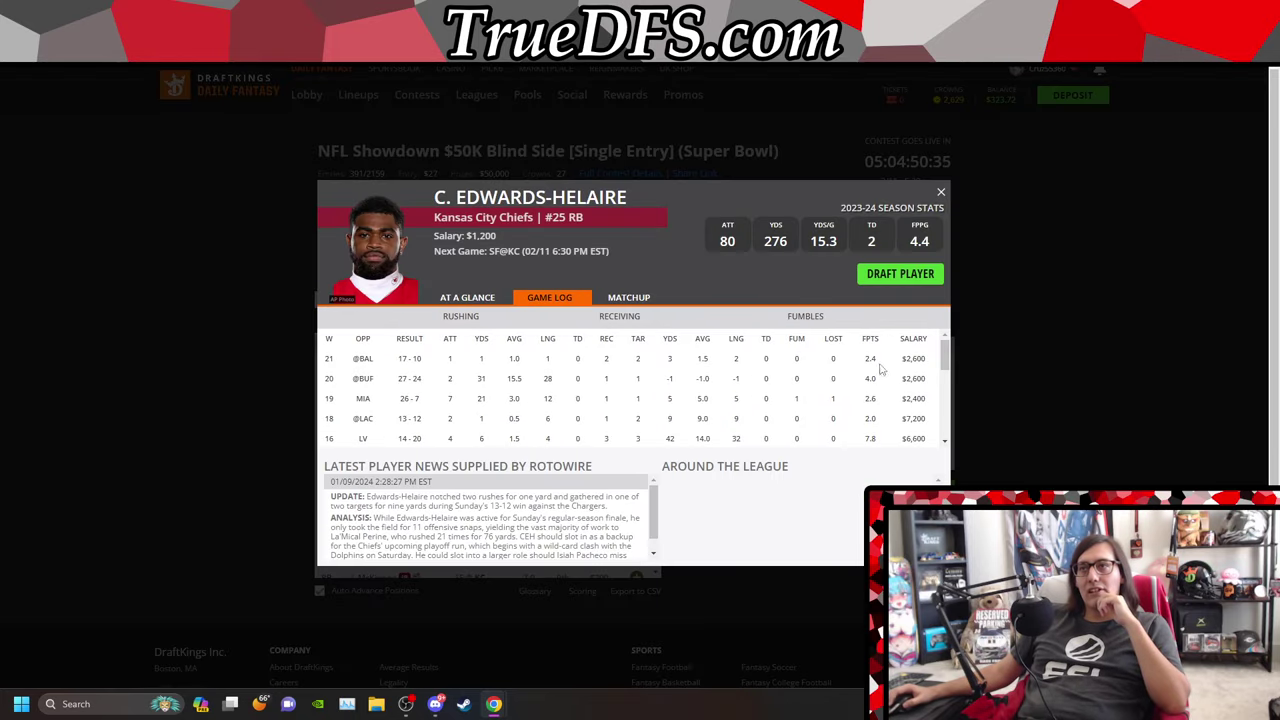
scroll(880, 420, down, 3)
double_click(870, 372)
scroll(876, 386, up, 3)
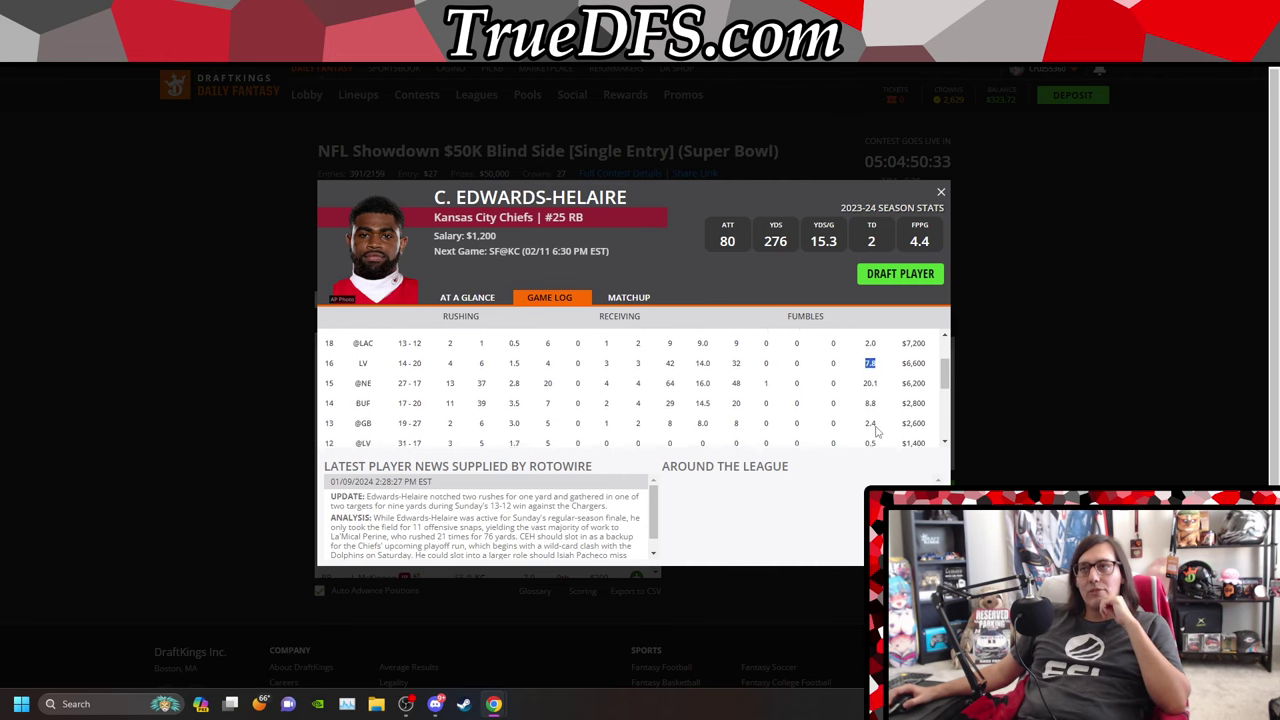
click(940, 191)
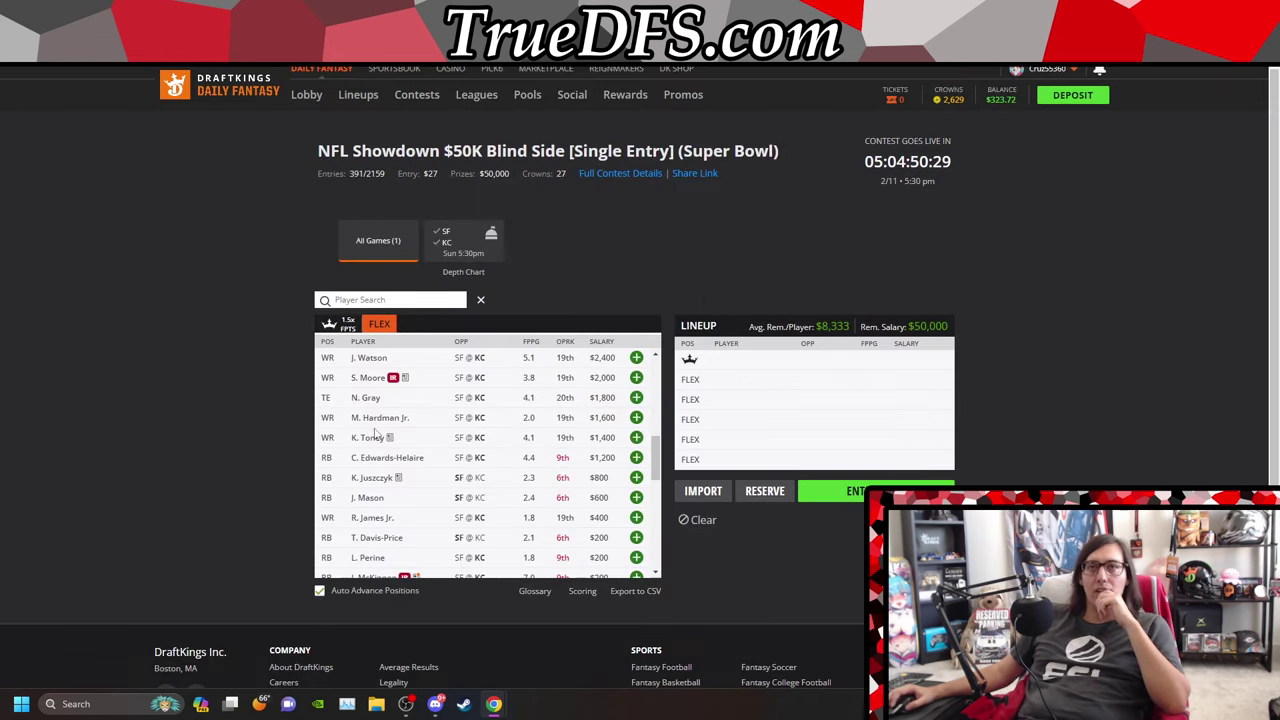
click(368, 438)
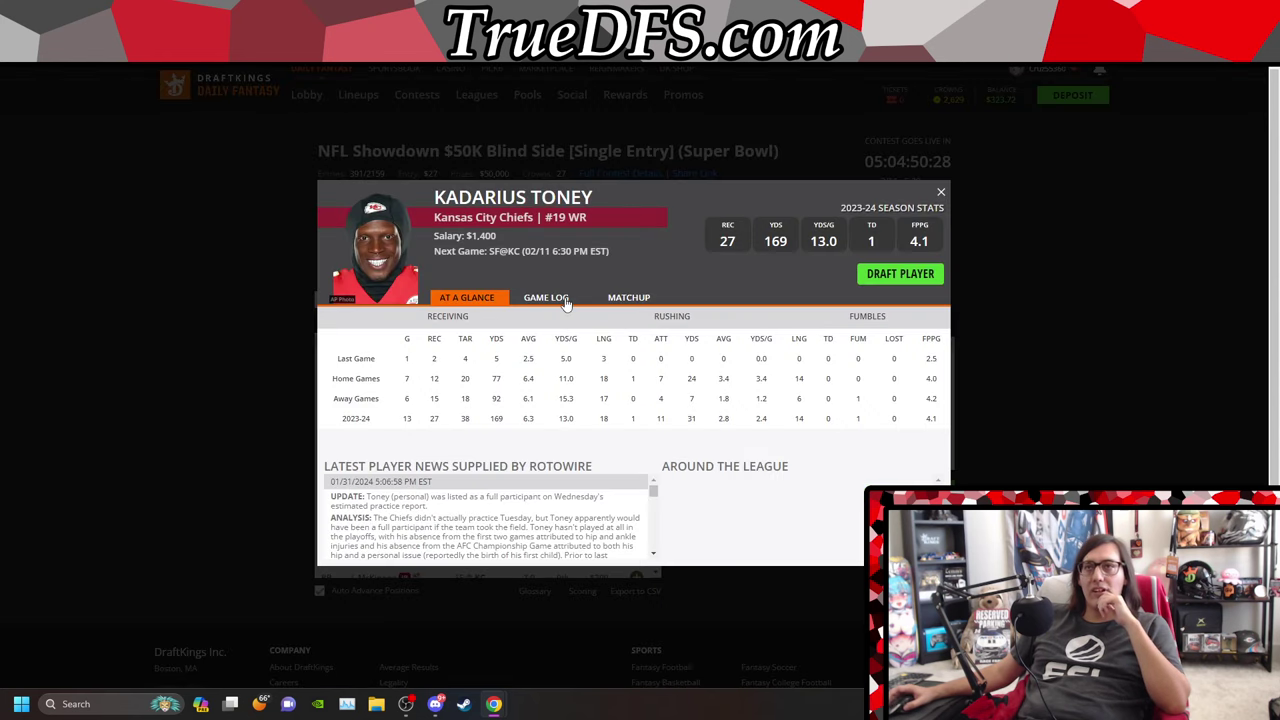
click(940, 192)
click(367, 412)
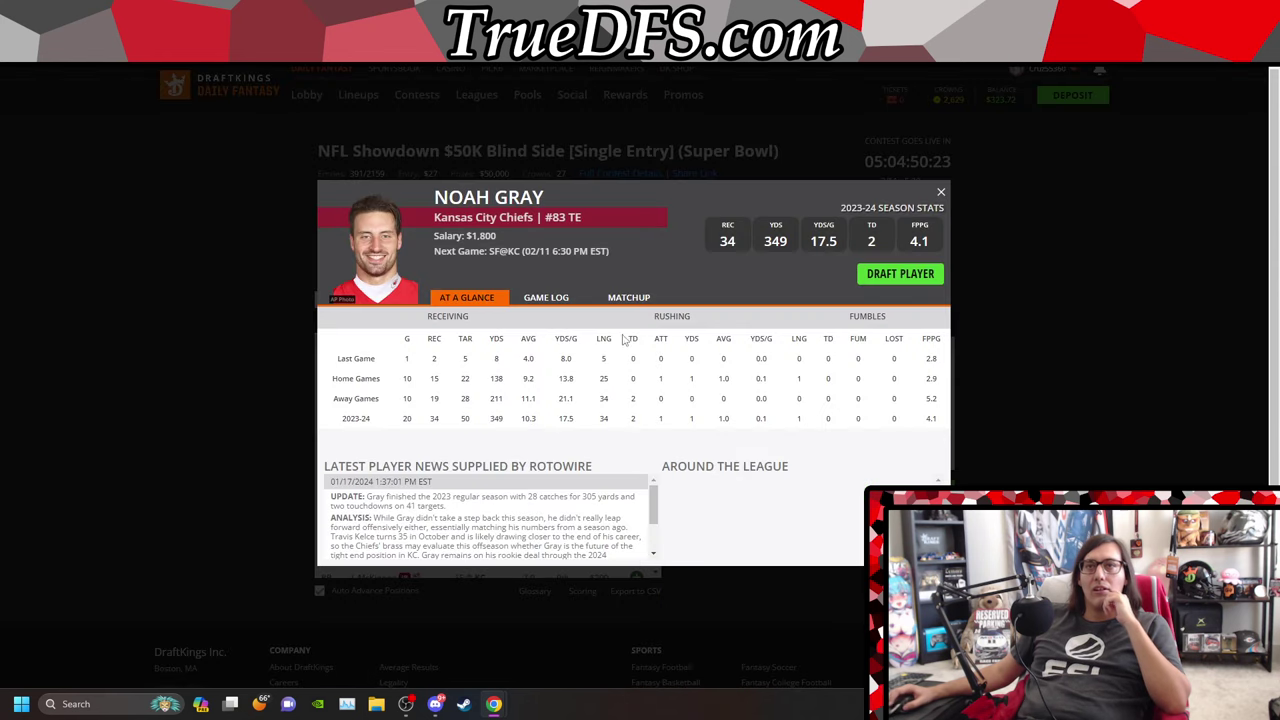
click(548, 298)
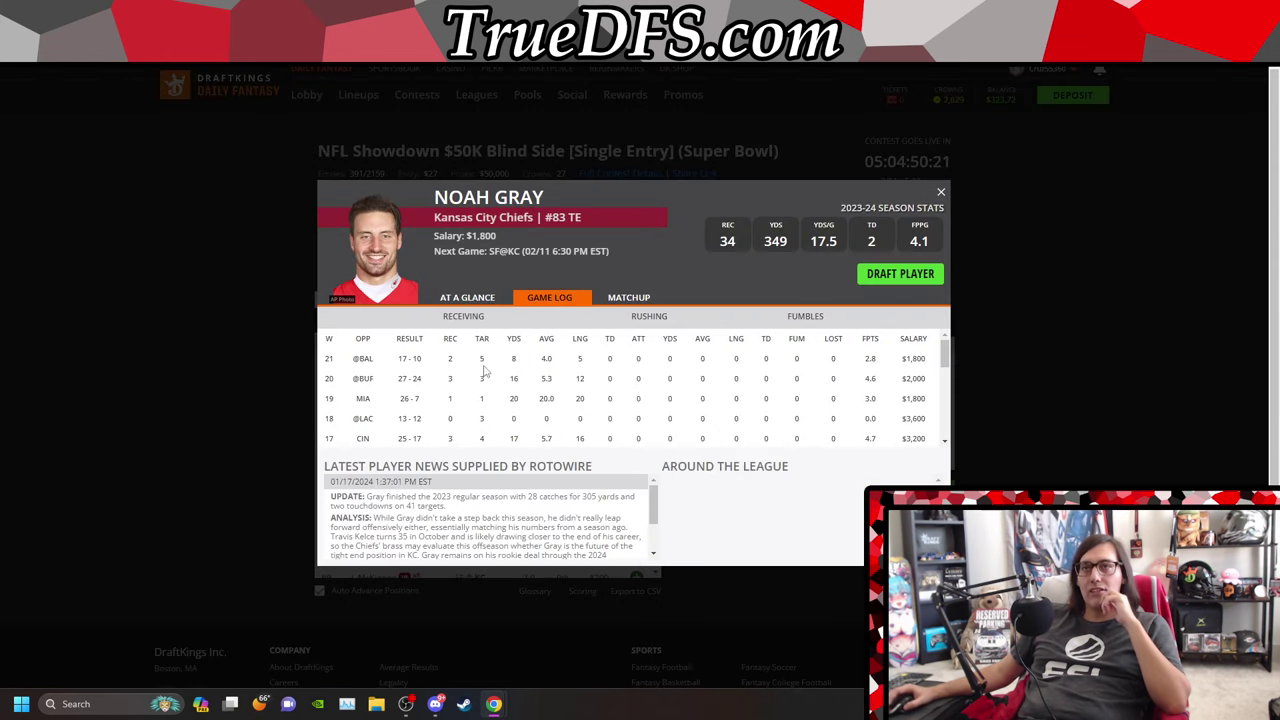
scroll(798, 422, down, 5)
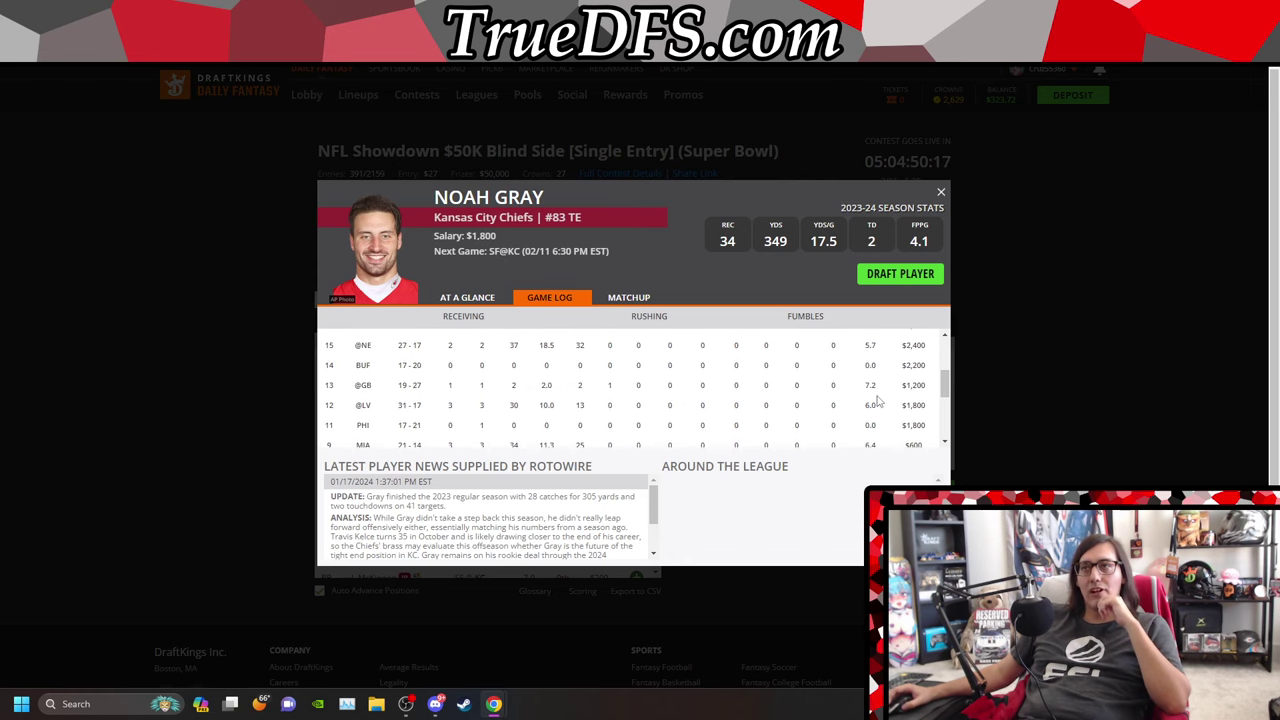
click(940, 194)
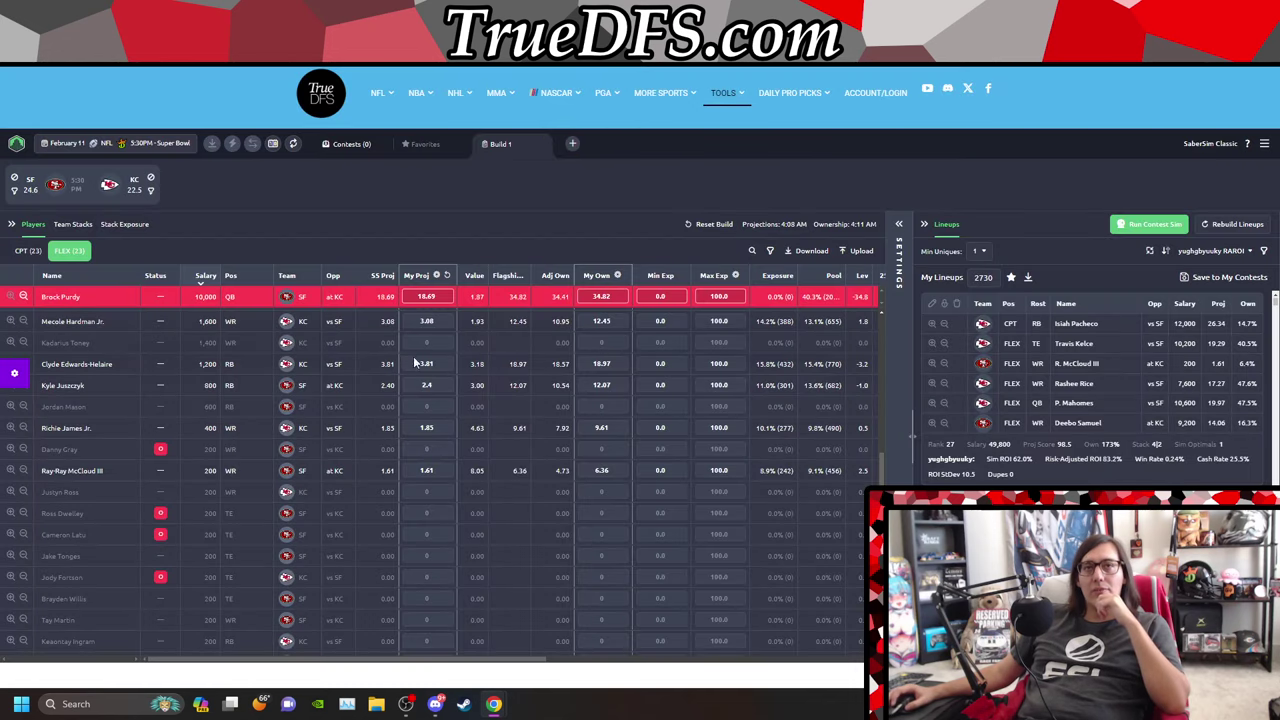
Step: Check Ray-Ray McCloud III's player correlations
scroll(512, 391, up, 1)
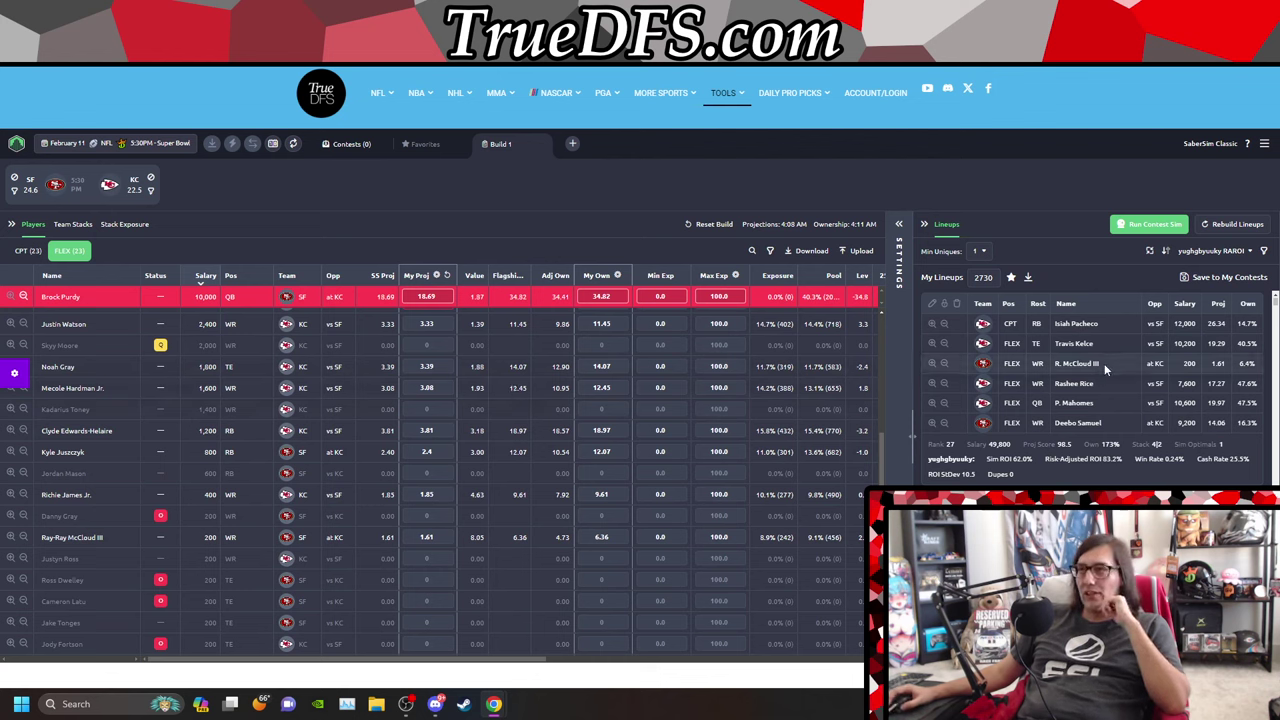
click(1076, 365)
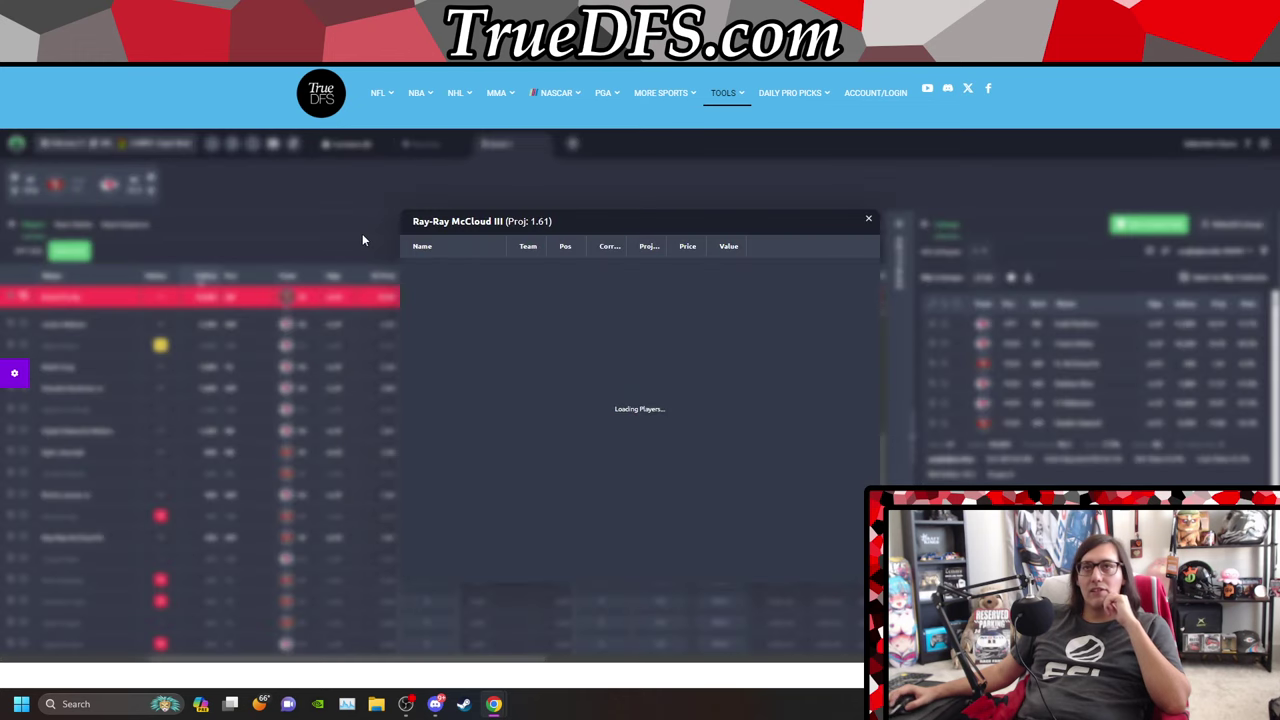
click(868, 218)
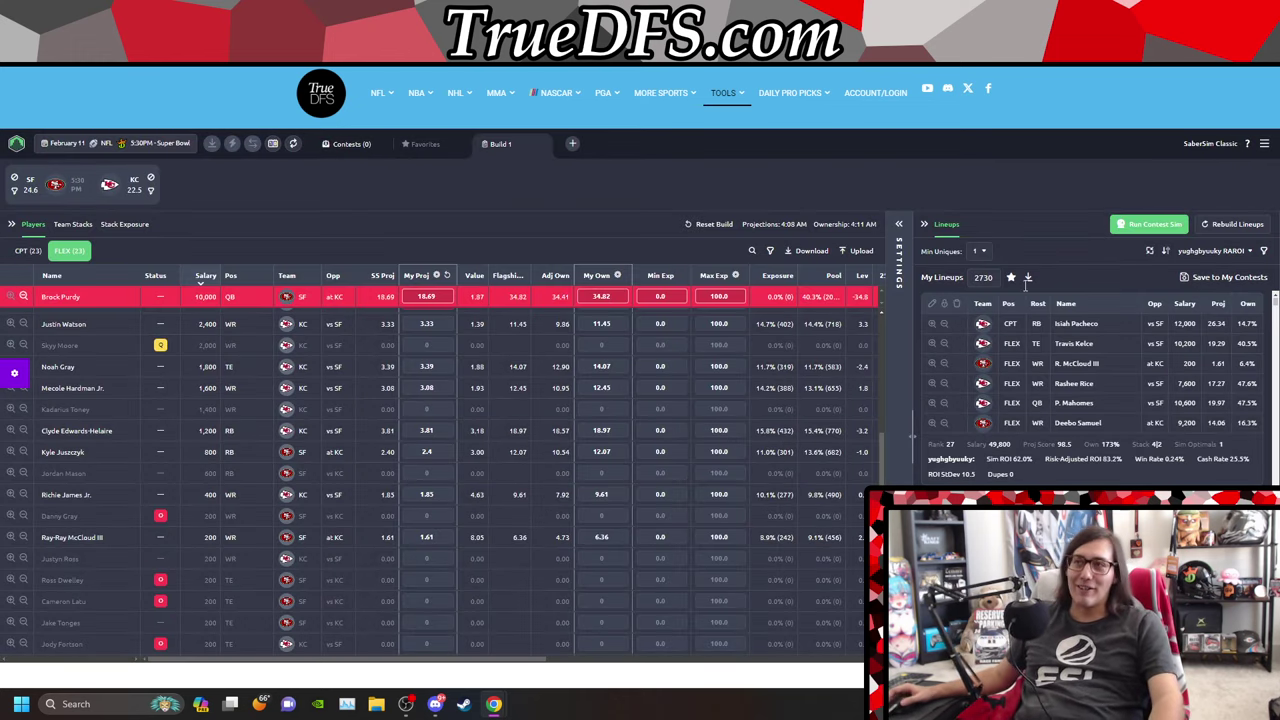
Step: Browse the lineups, then show the FLEX player pool instead of captain
scroll(1138, 318, down, 3)
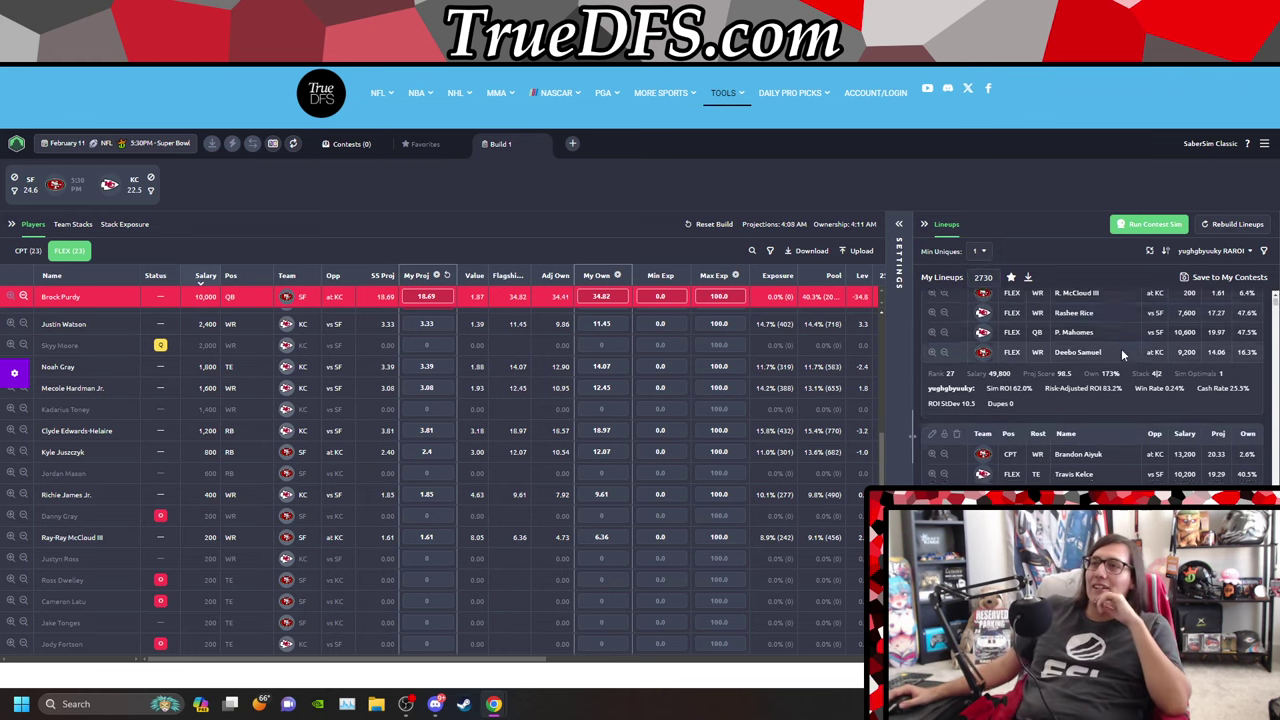
scroll(1099, 348, down, 6)
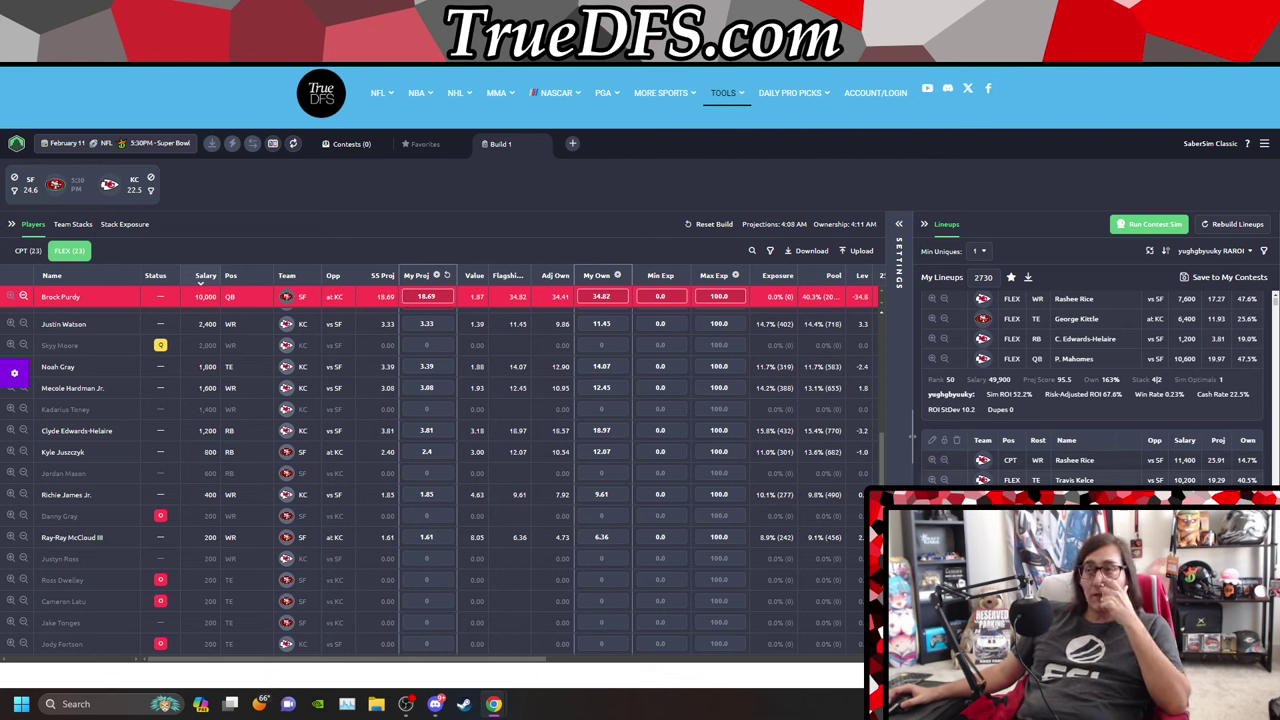
scroll(1092, 388, down, 1)
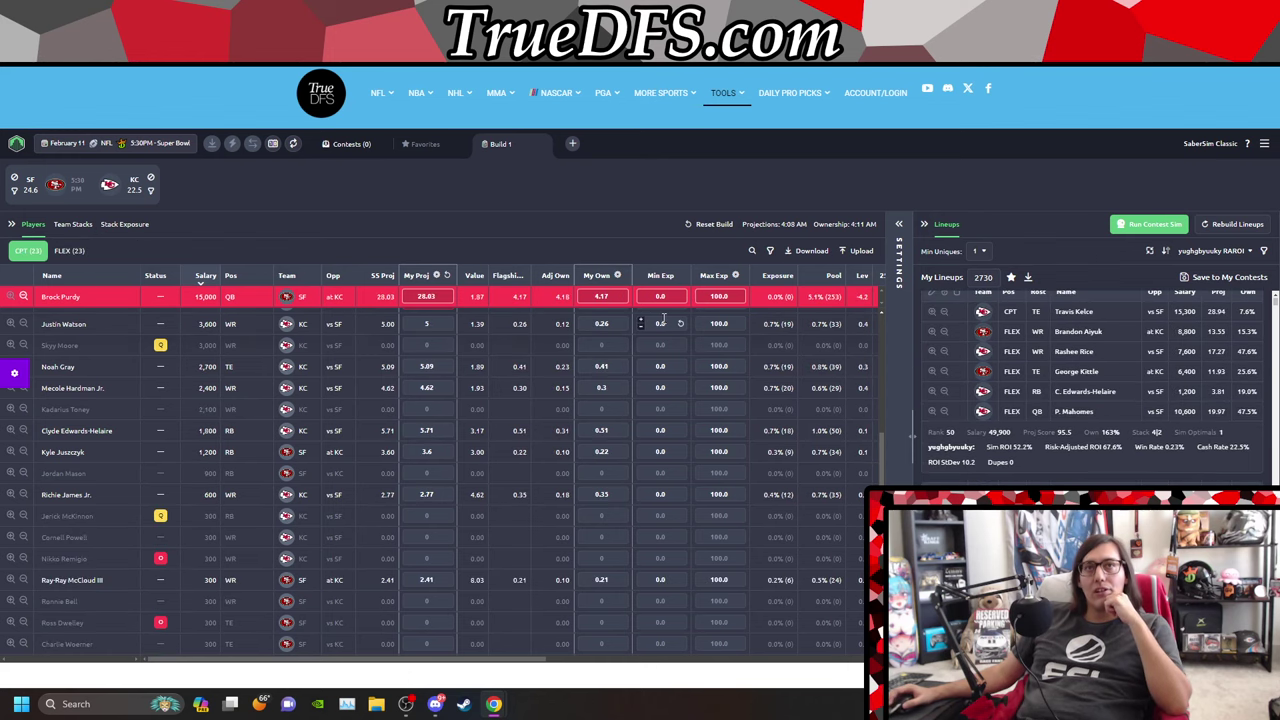
scroll(662, 380, up, 5)
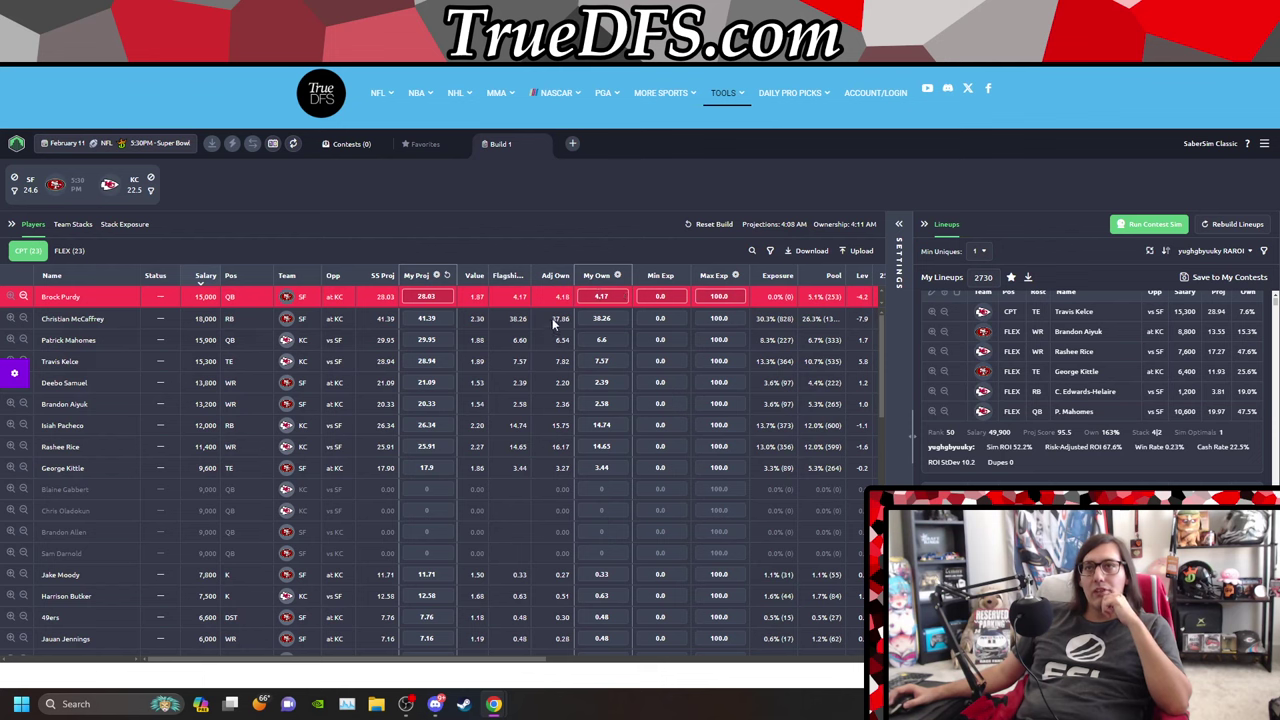
click(79, 256)
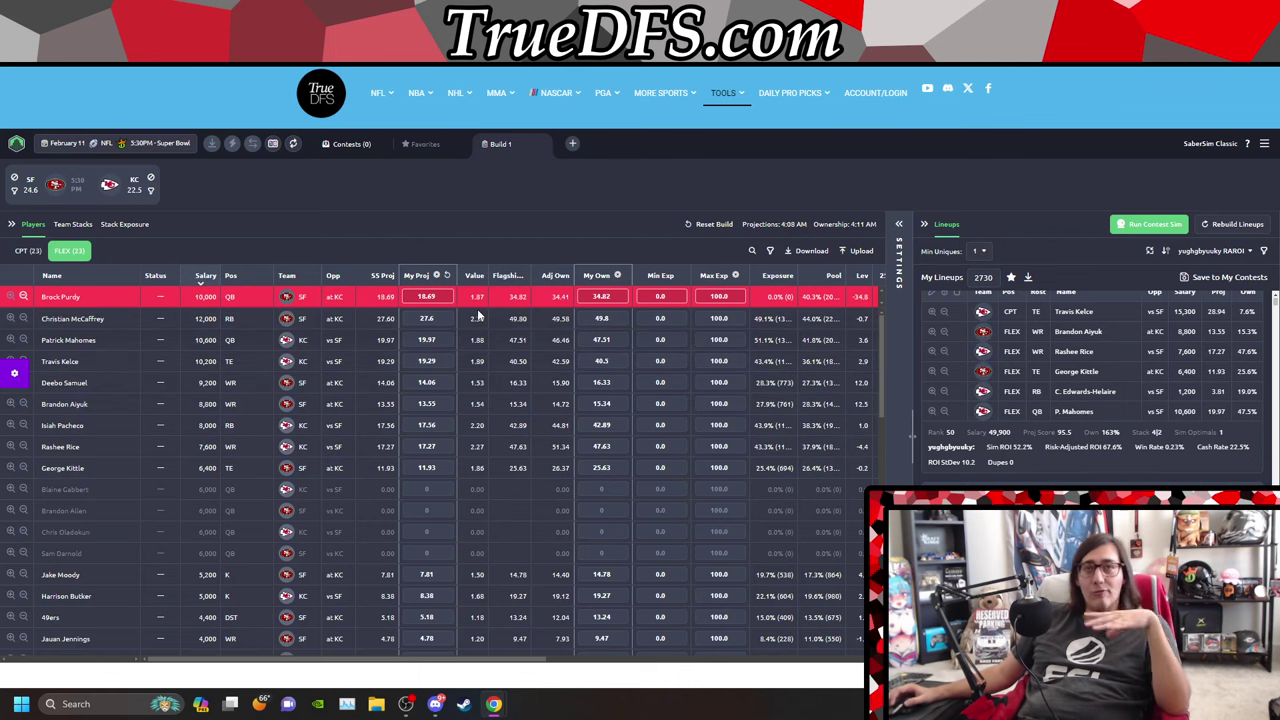
Step: In the NFL lobby, sort contests by total prizes and open the $1.2M Play-Action contest
click(245, 40)
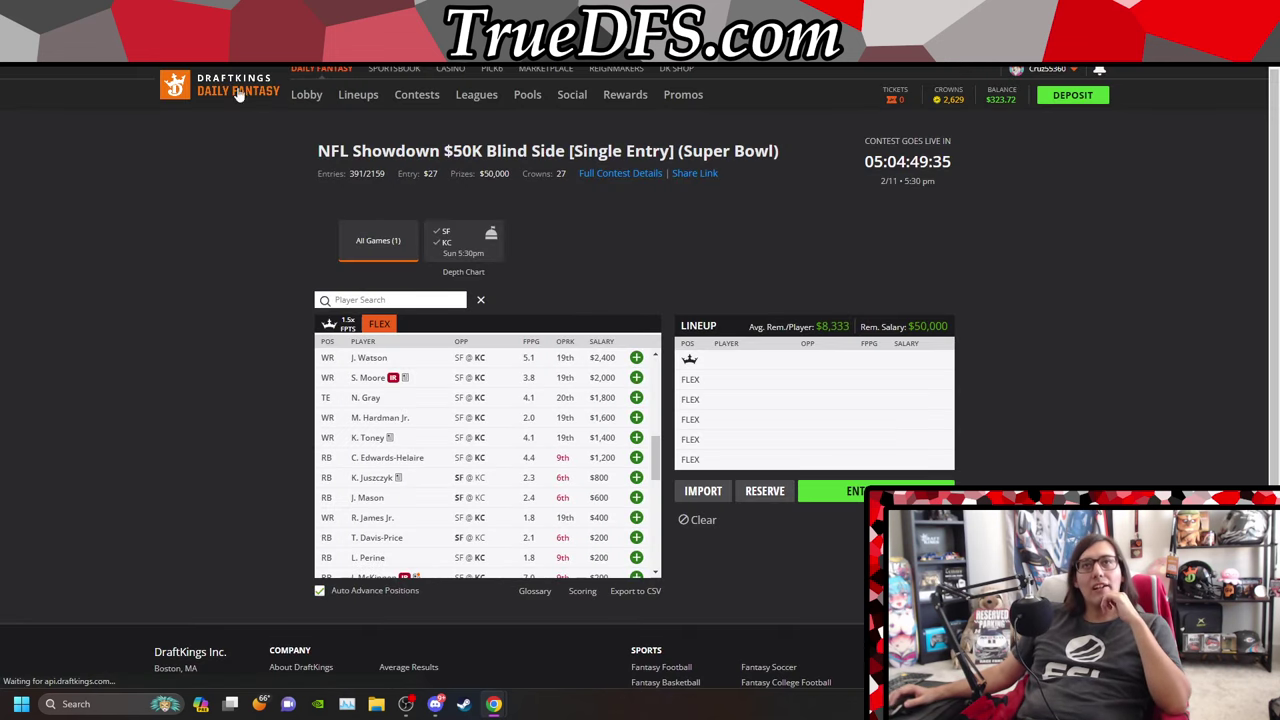
click(247, 108)
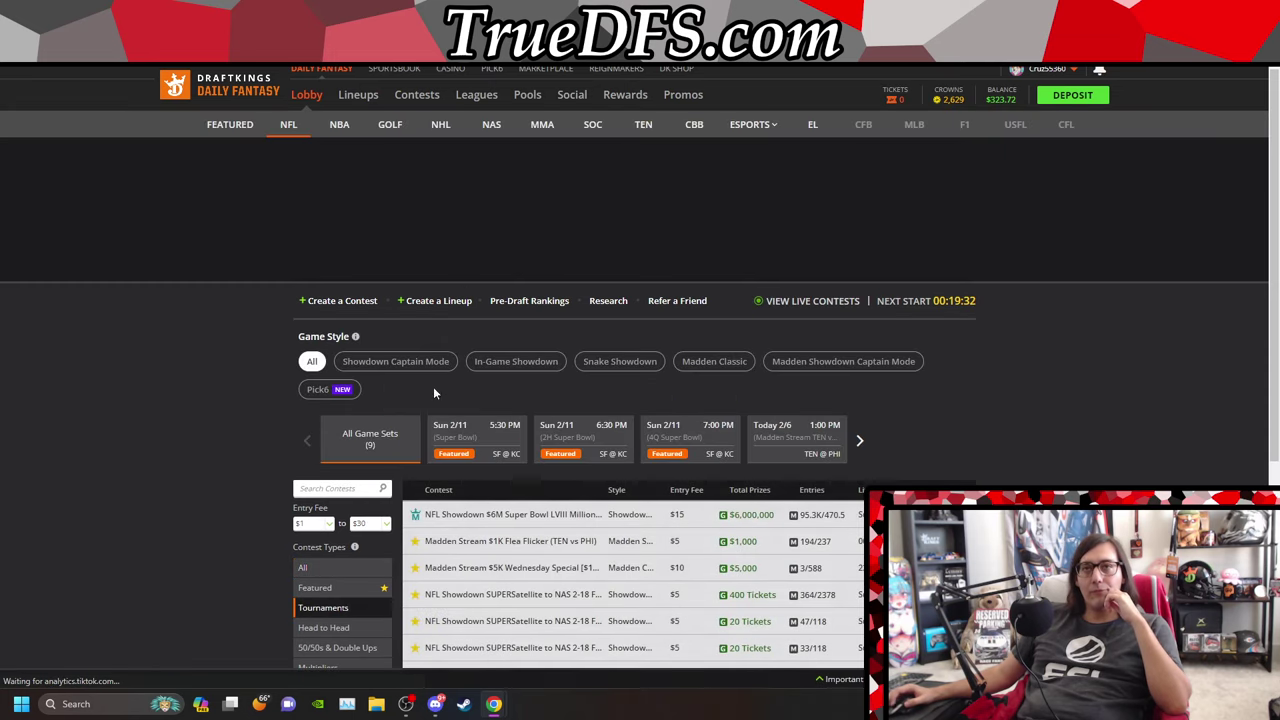
scroll(742, 397, down, 1)
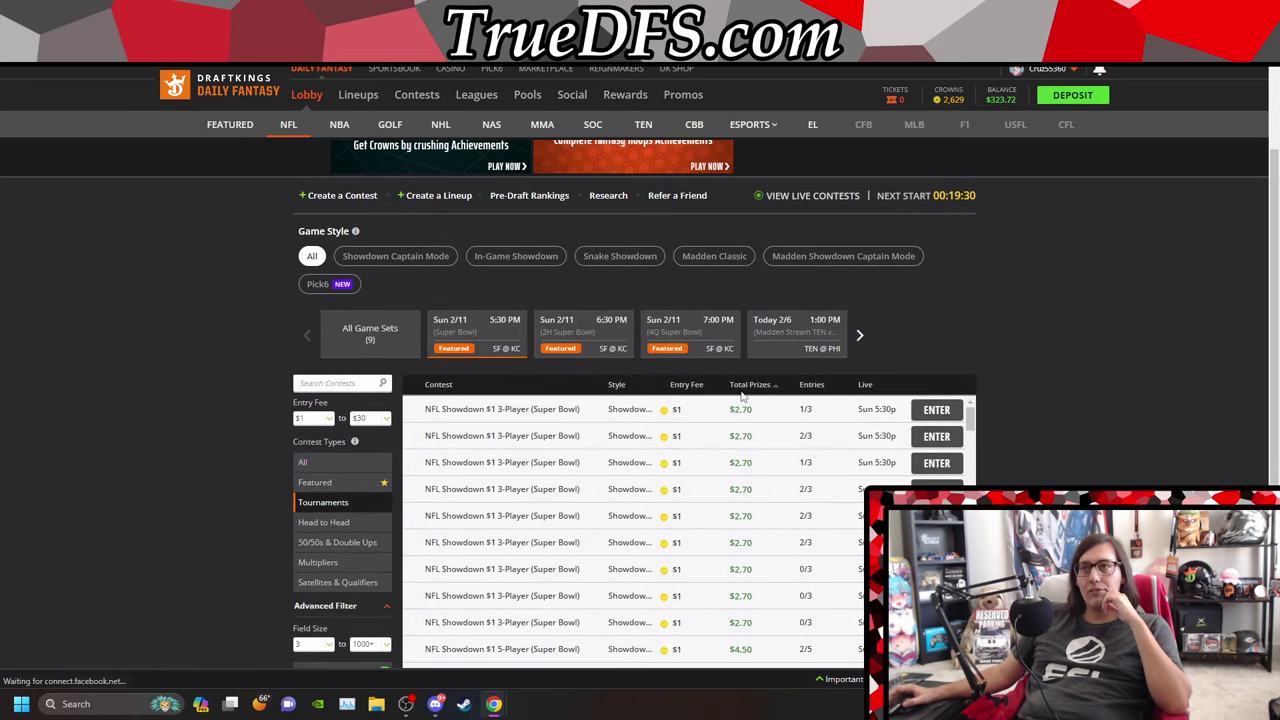
click(748, 385)
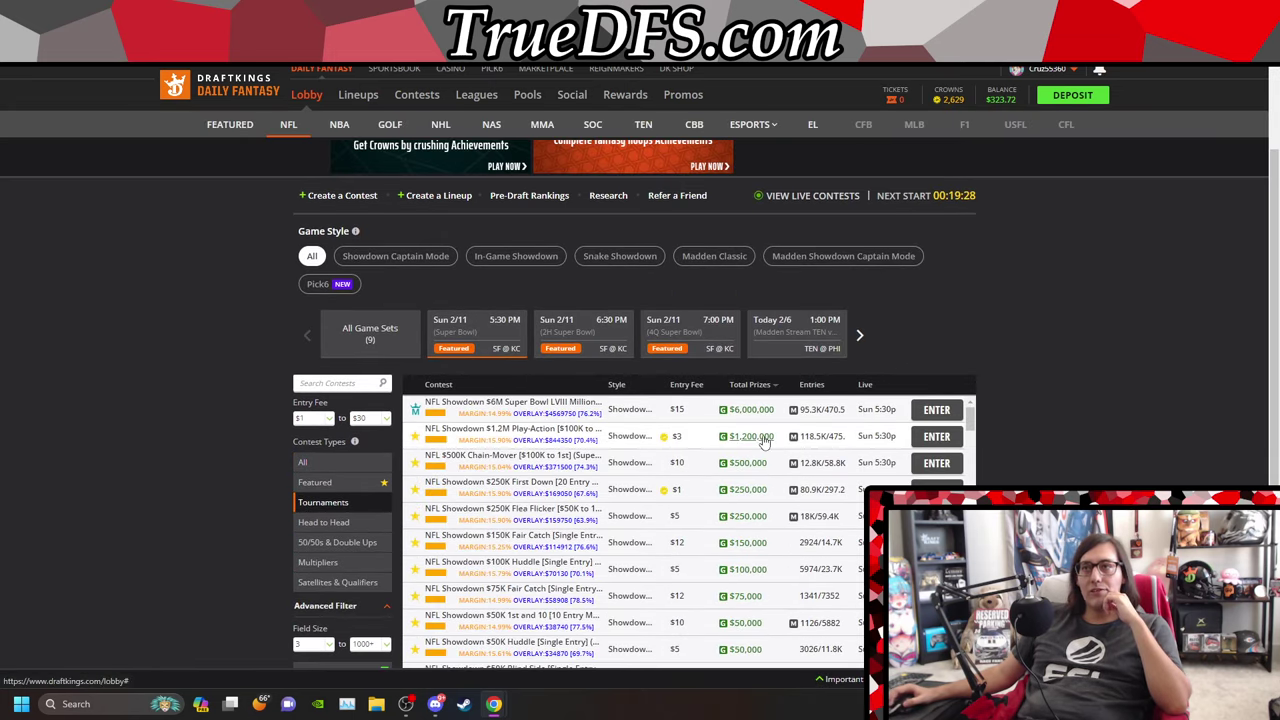
click(936, 437)
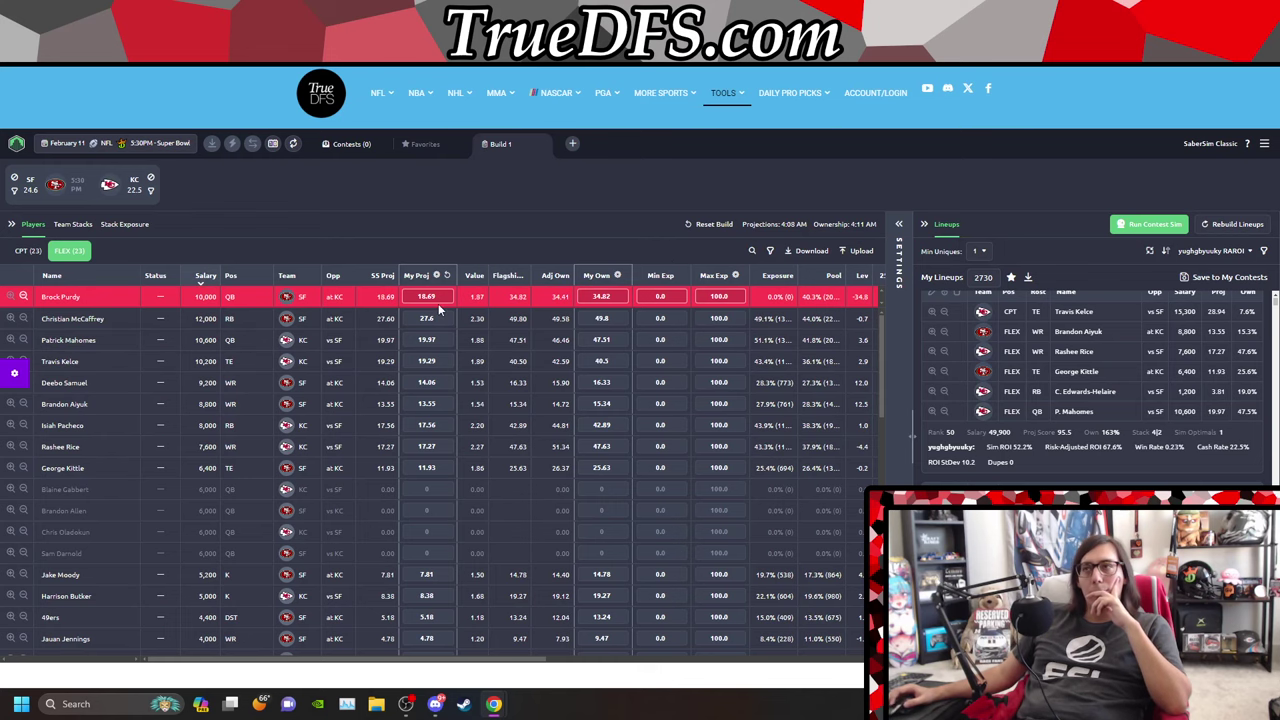
Step: Add Pacheco as captain plus Rice, Mahomes and Kelce to the Play-Action lineup
click(27, 251)
key(ctrl+Tab)
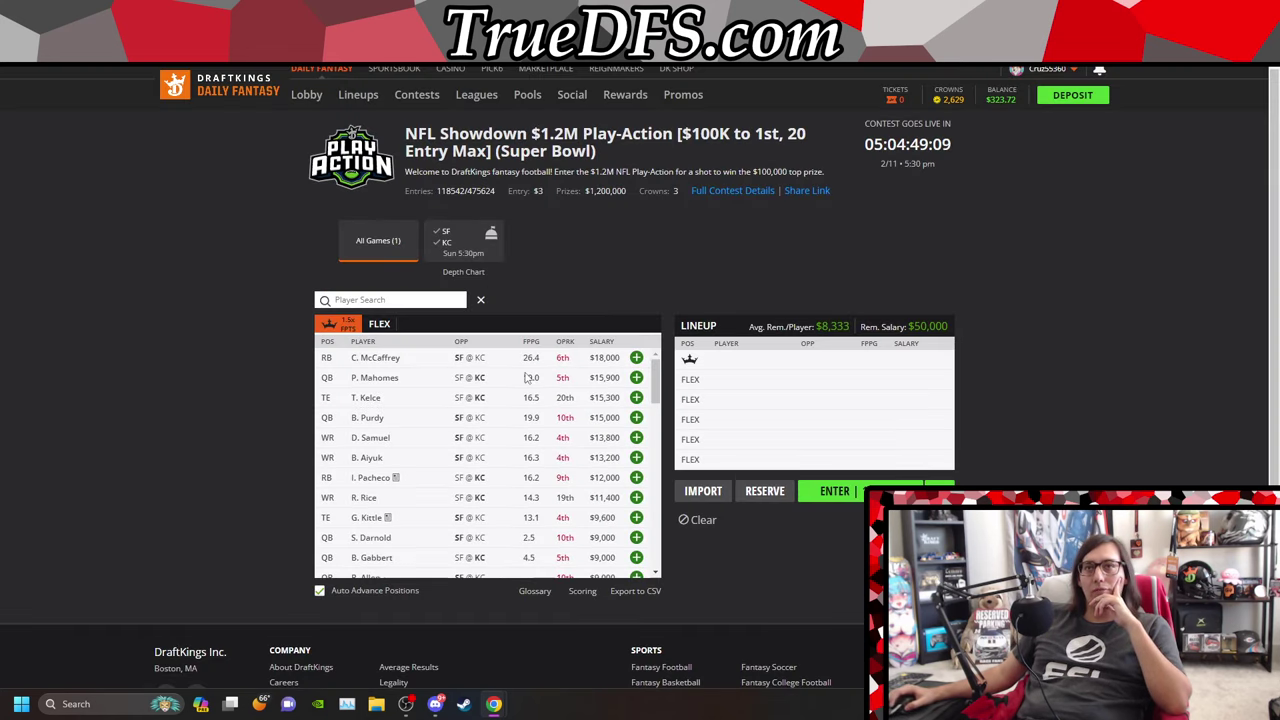
scroll(395, 392, down, 1)
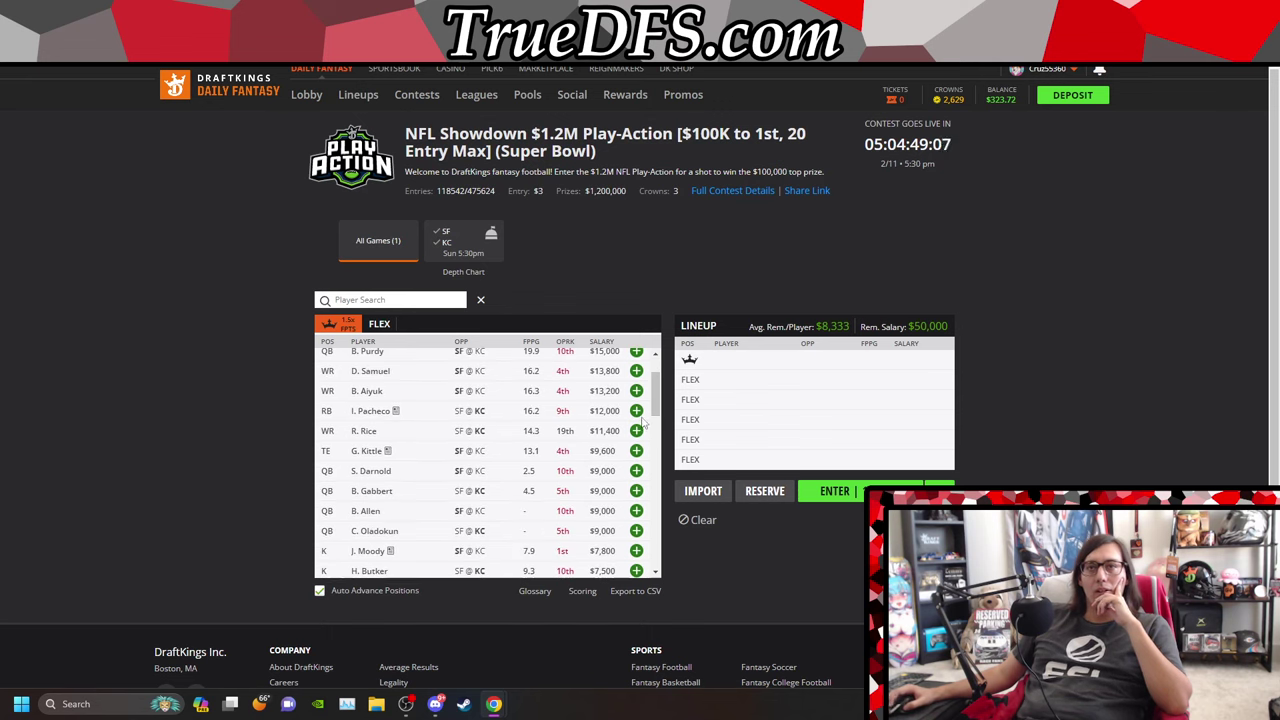
click(636, 411)
click(636, 411)
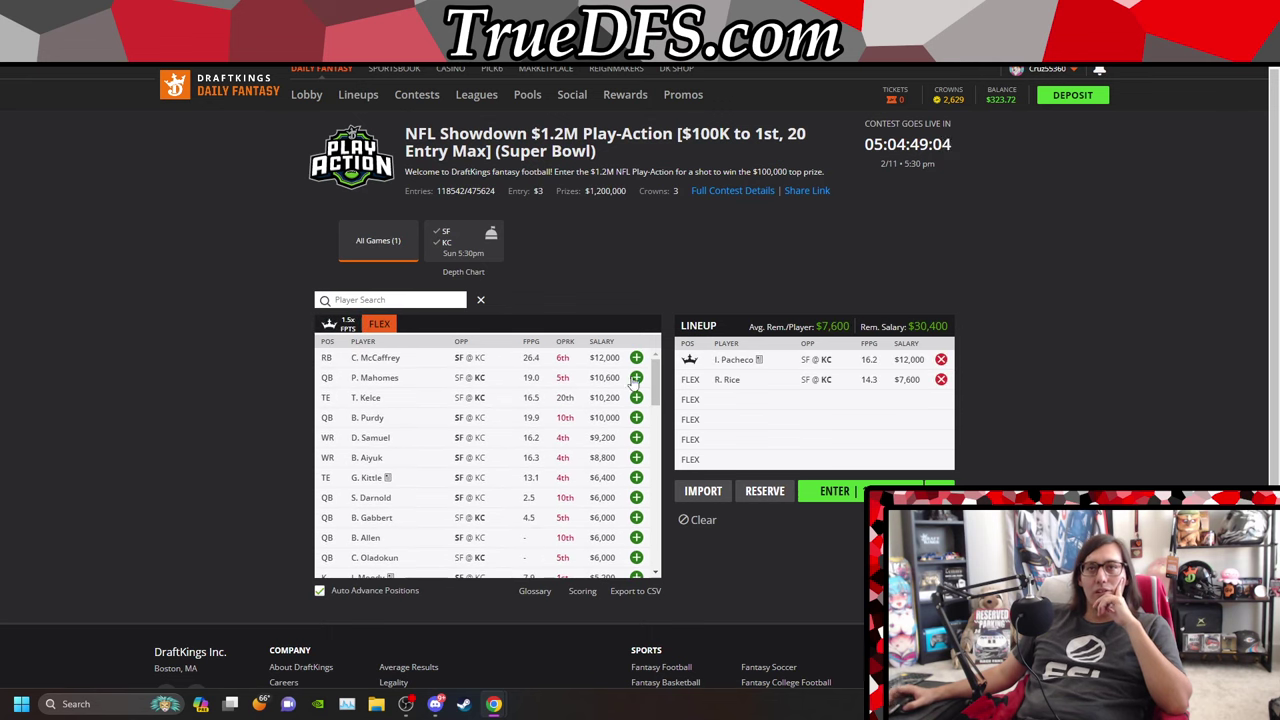
click(633, 379)
click(633, 379)
Step: Add Juszczyk and Aiyuk to fill the final flex slots, leaving $0 salary
scroll(601, 479, down, 5)
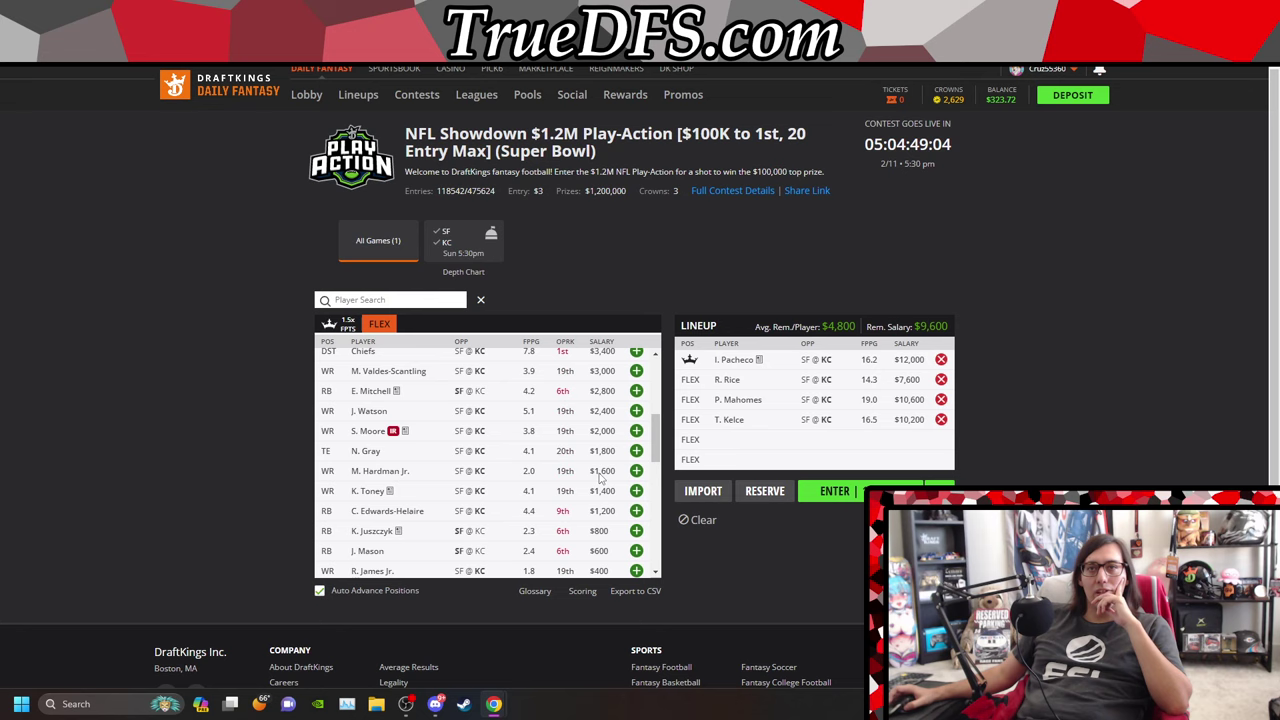
click(636, 531)
scroll(620, 450, up, 3)
scroll(614, 447, up, 2)
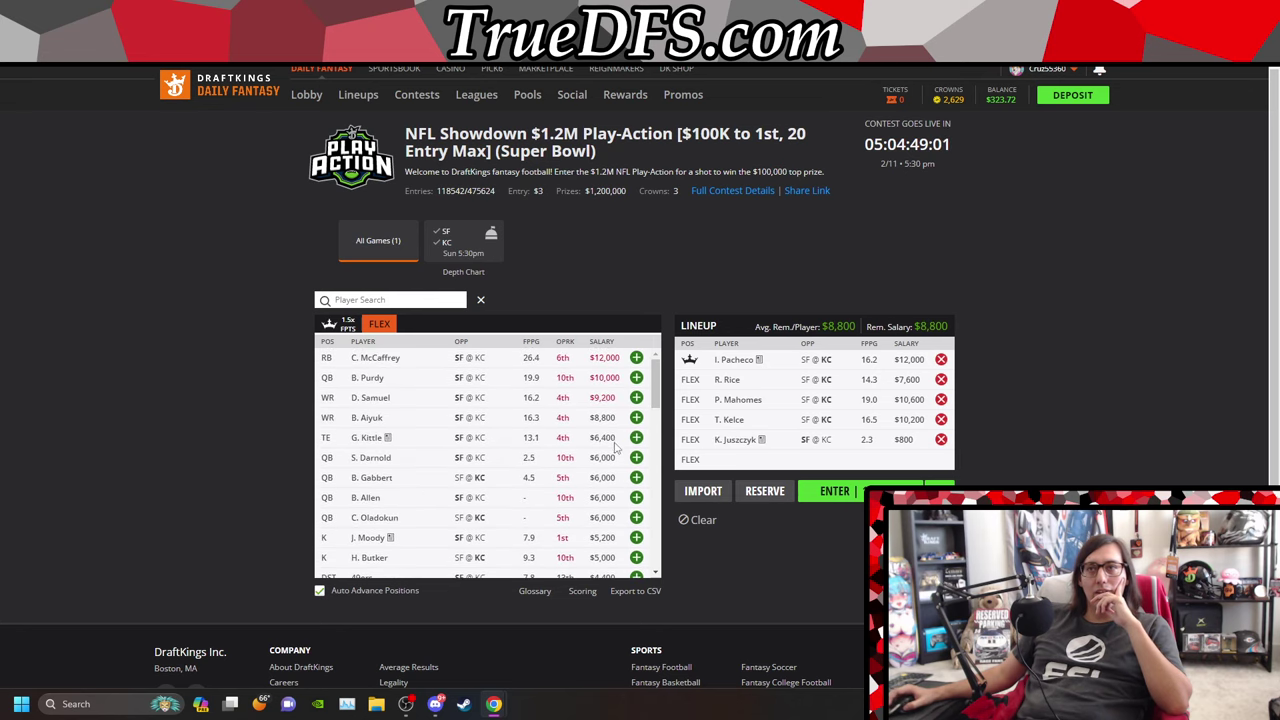
click(636, 418)
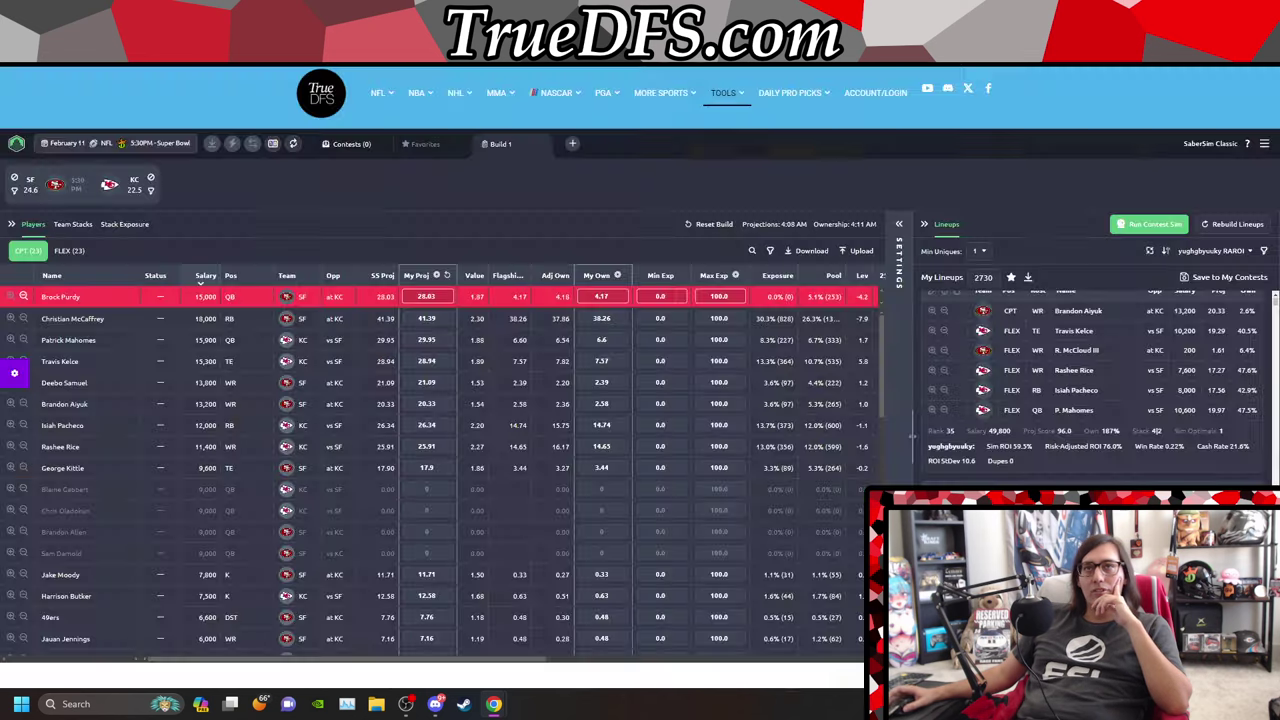
Step: Lock Pacheco as captain, and Rice and Mahomes in the FLEX pool
click(11, 425)
click(69, 250)
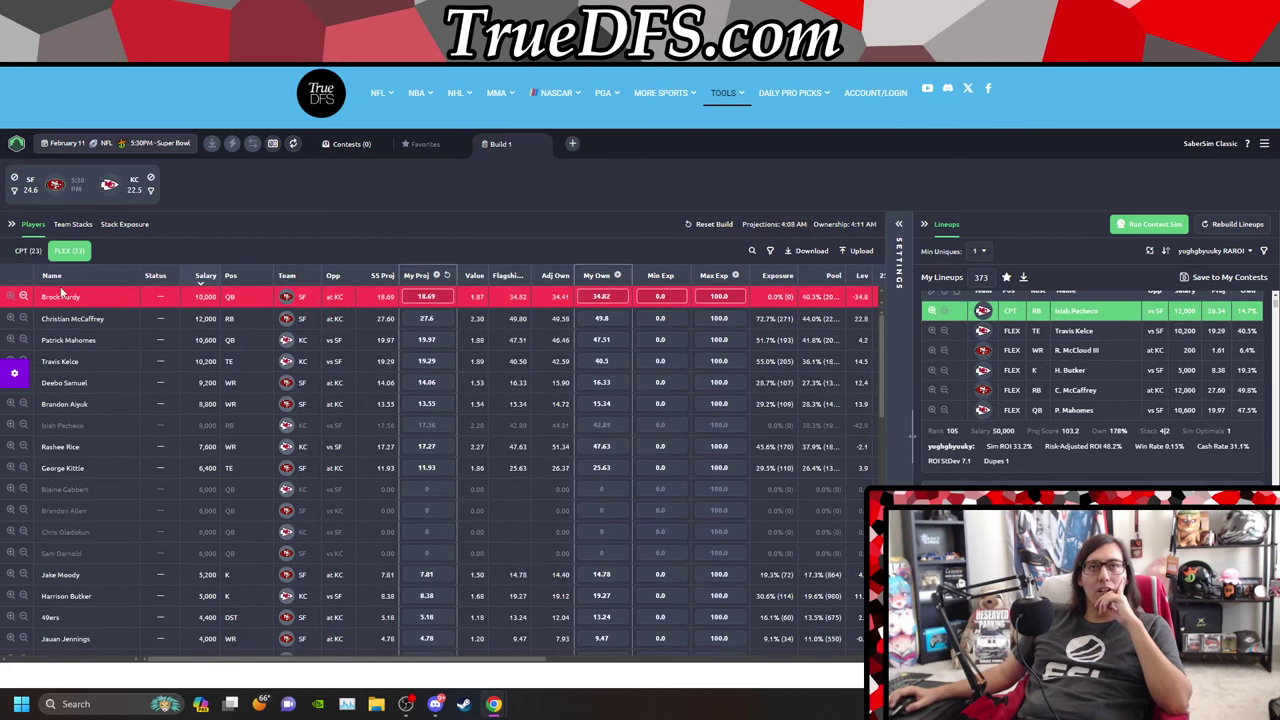
click(10, 447)
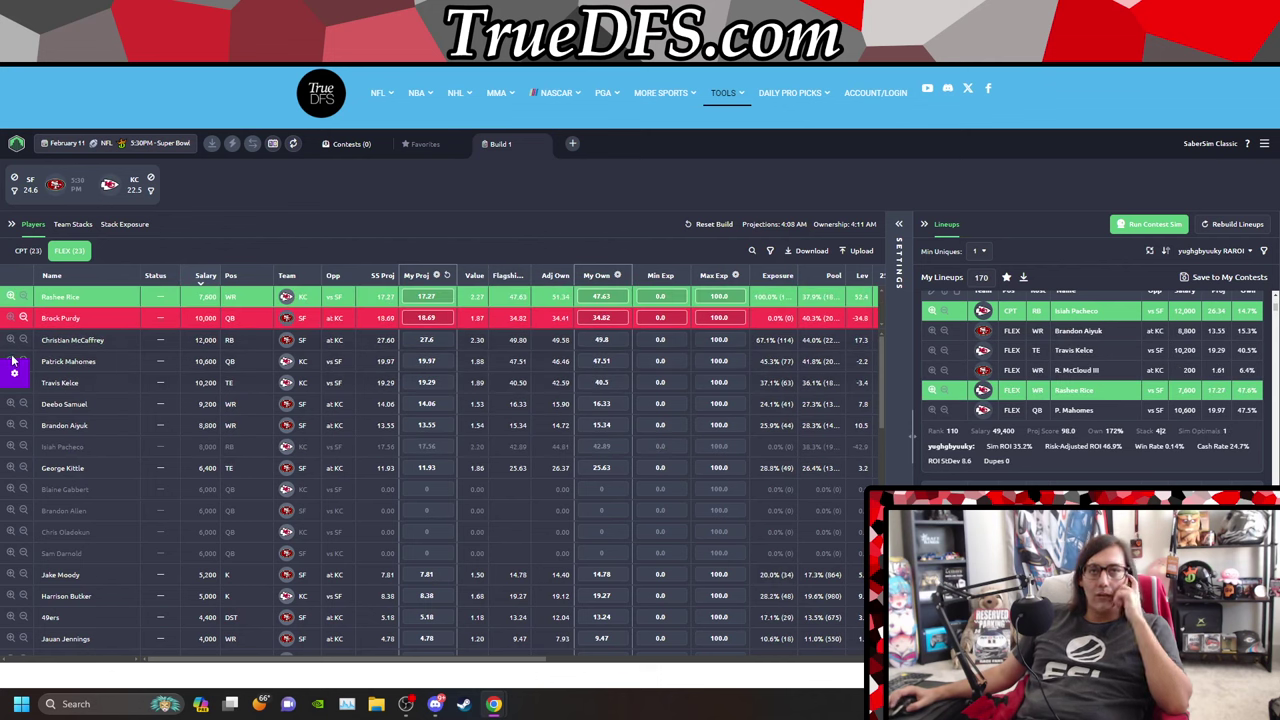
click(10, 361)
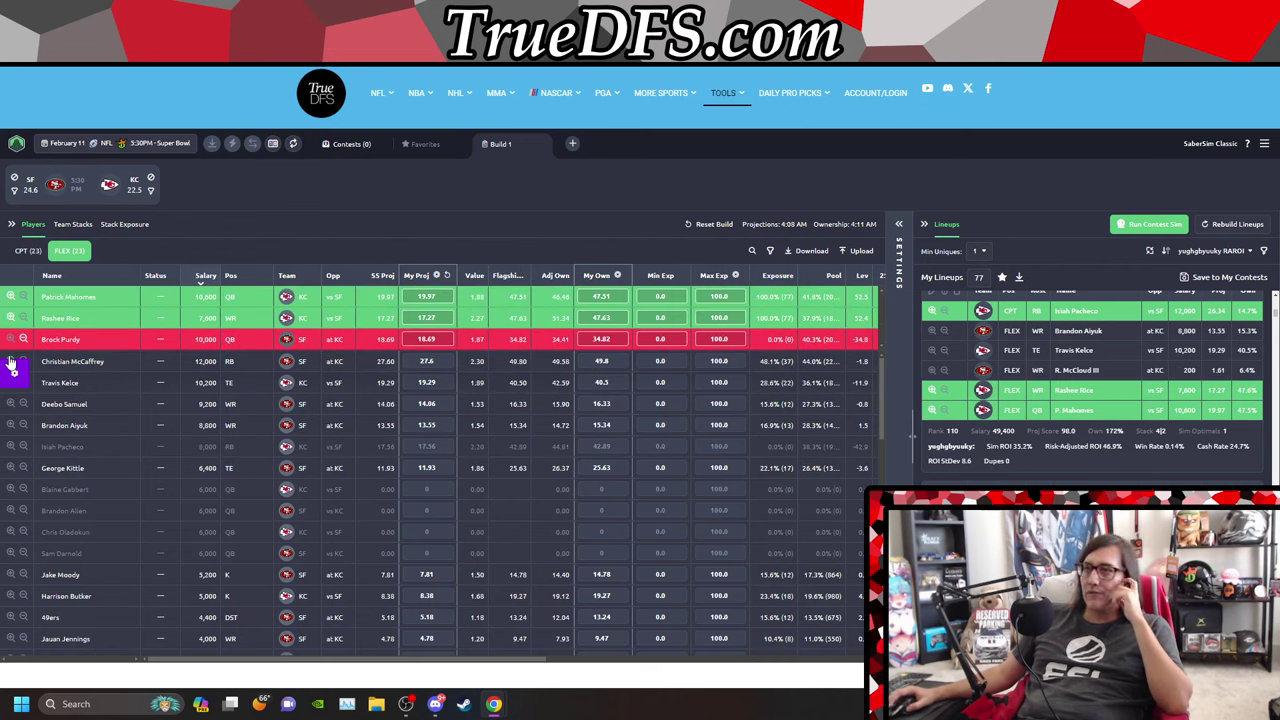
key(ctrl+Tab)
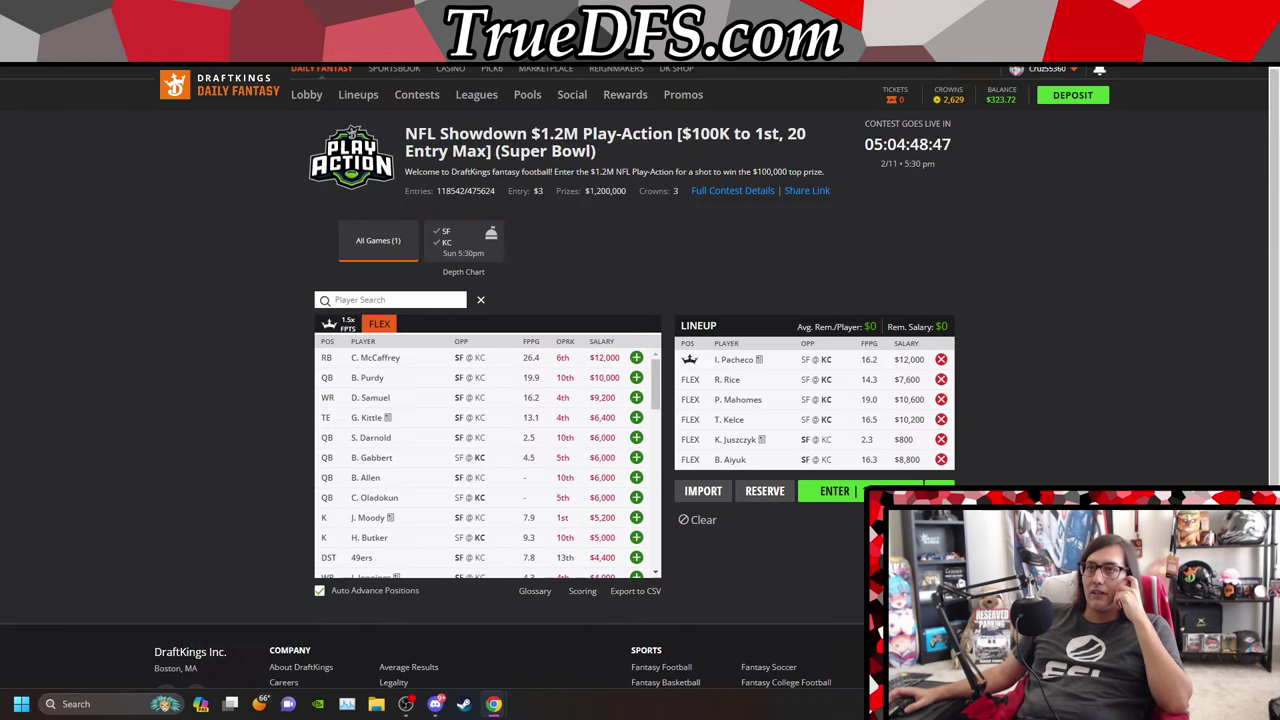
key(ctrl+shift+Tab)
Step: Lock Kyle Juszczyk and Travis Kelce into the FLEX lineup
scroll(28, 505, down, 6)
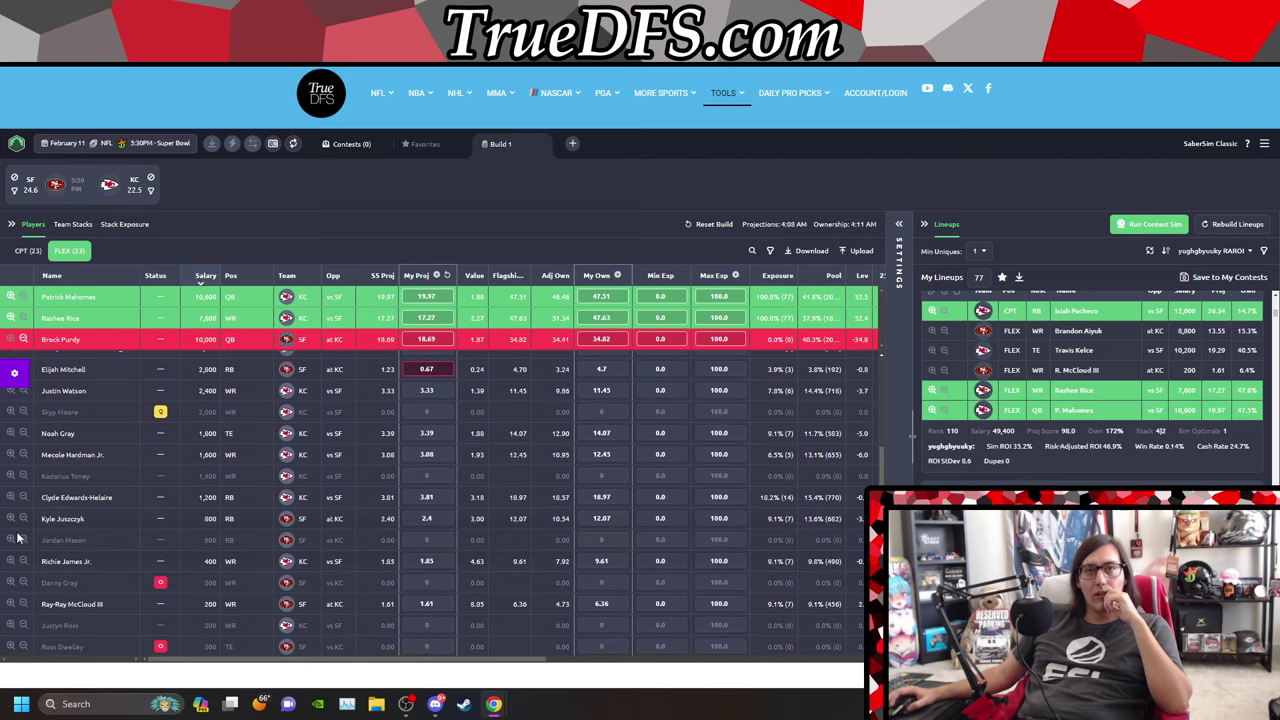
scroll(17, 538, down, 1)
click(9, 458)
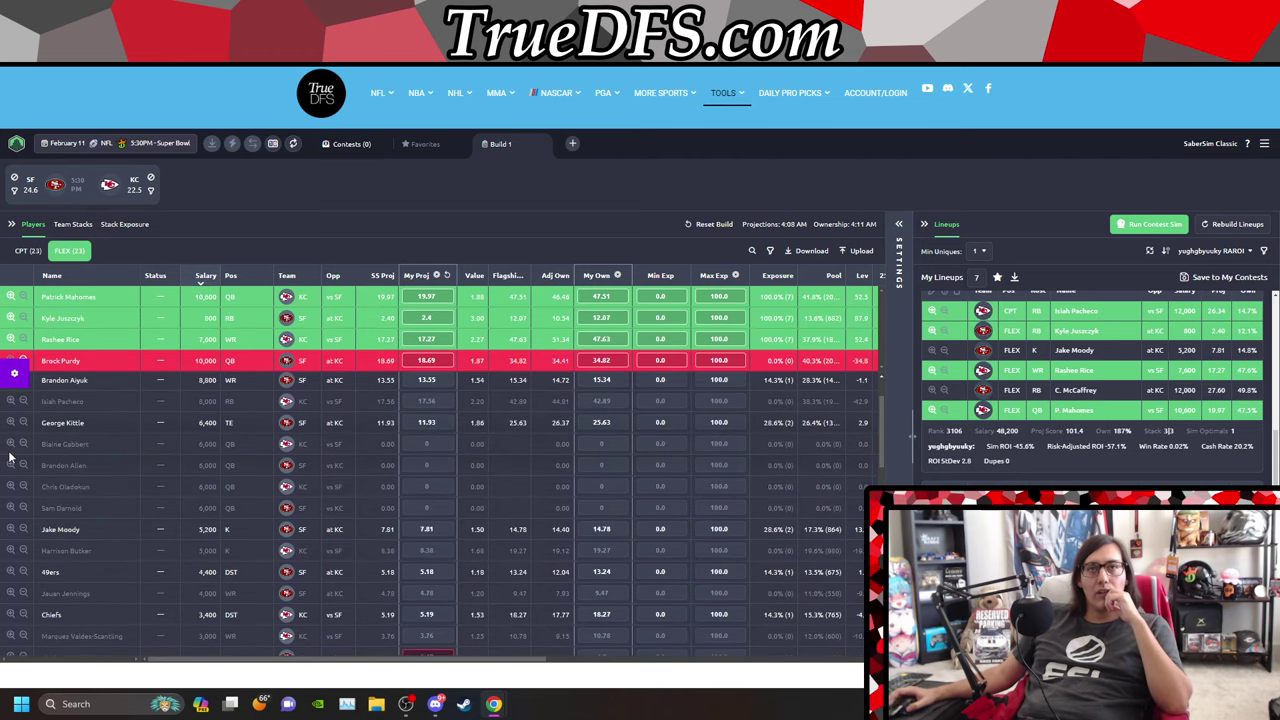
scroll(9, 455, up, 1)
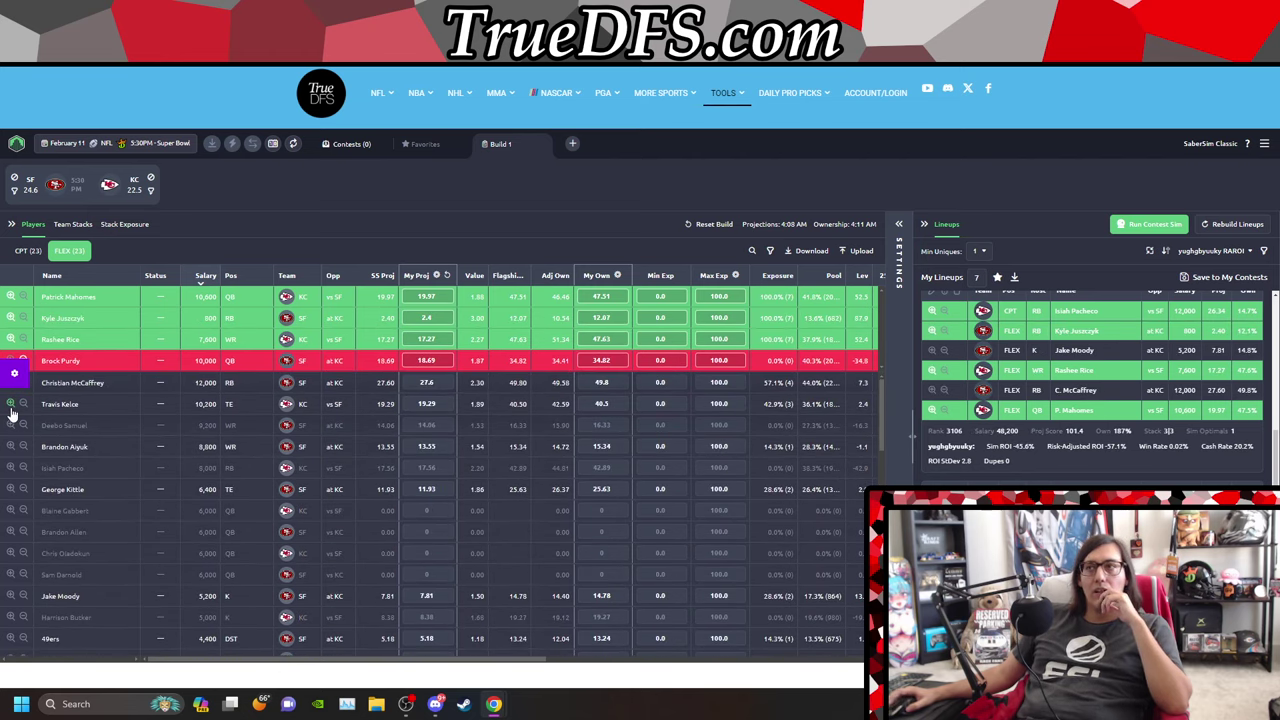
click(10, 404)
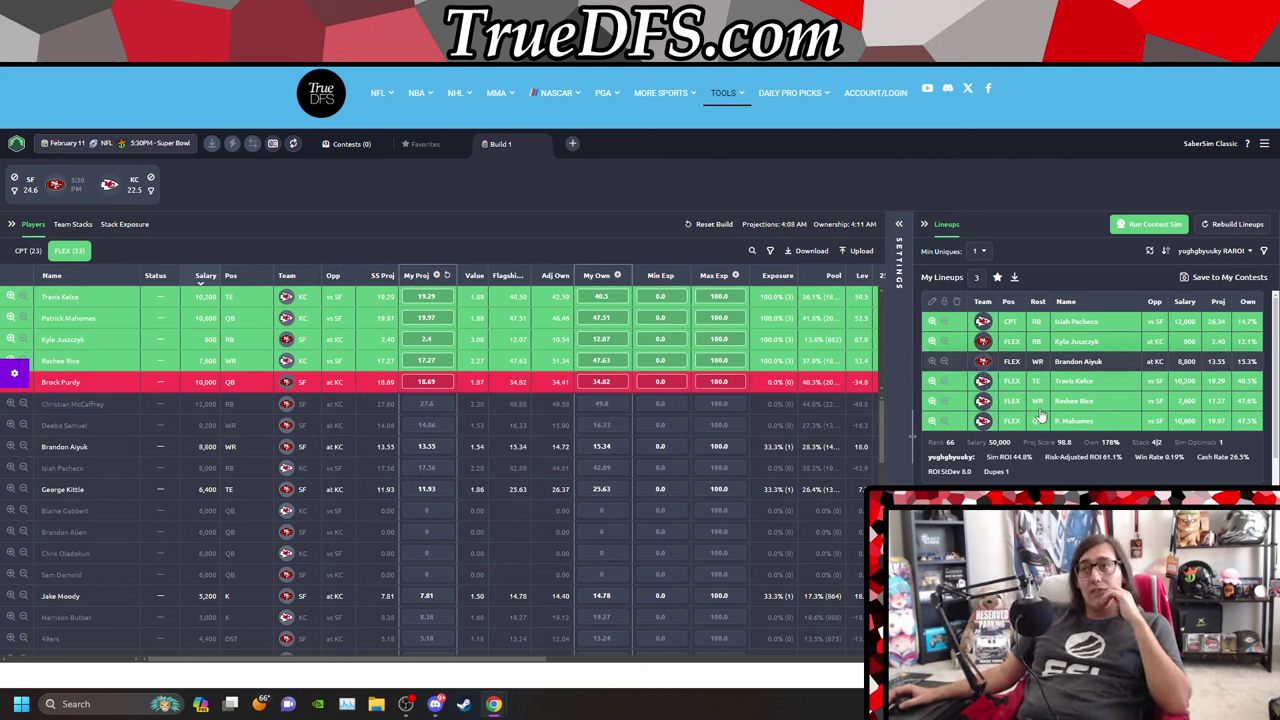
Step: Unlock Juszczyk and Rice, and remove Brock Purdy's FLEX exclusion
scroll(1001, 466, down, 2)
scroll(1004, 473, down, 2)
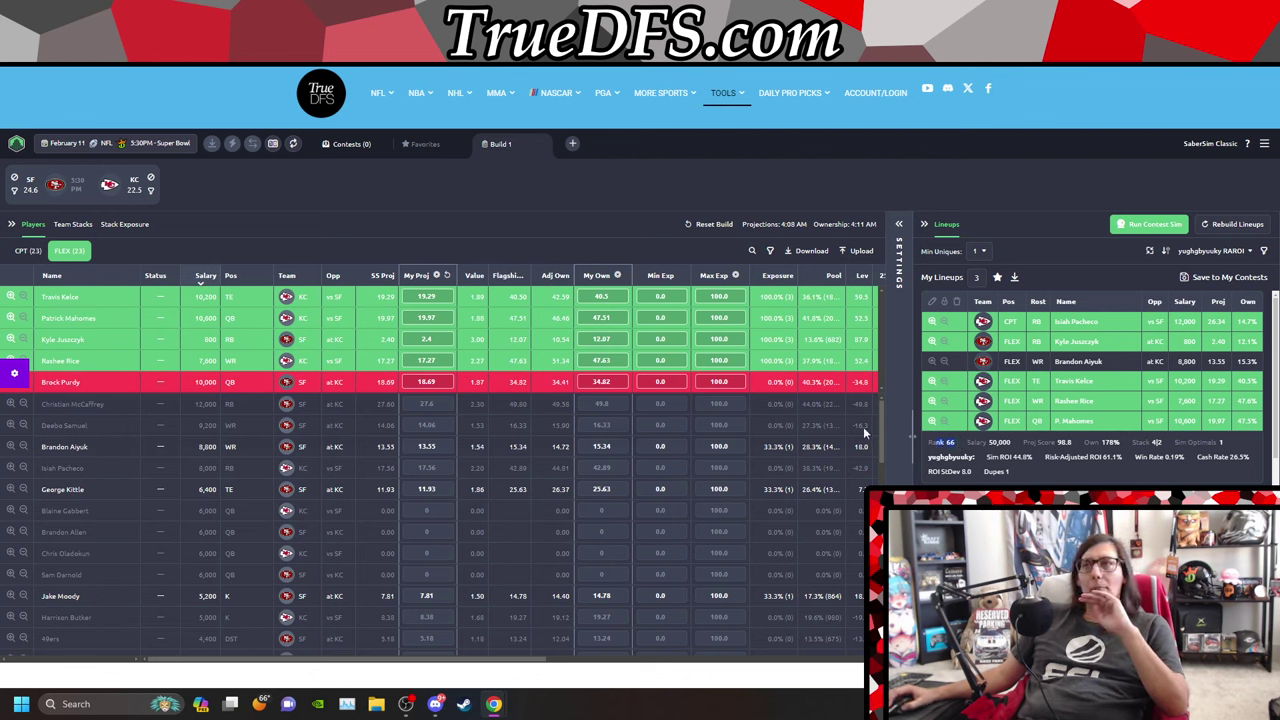
scroll(878, 431, down, 1)
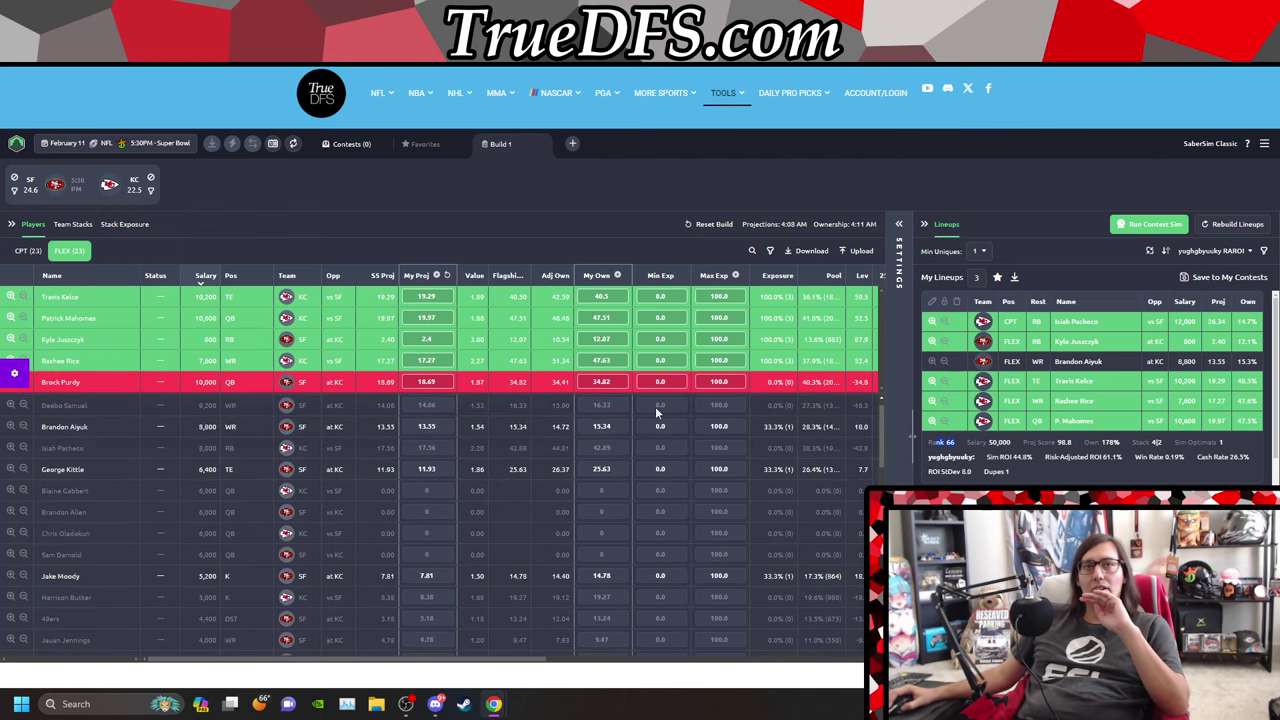
click(11, 341)
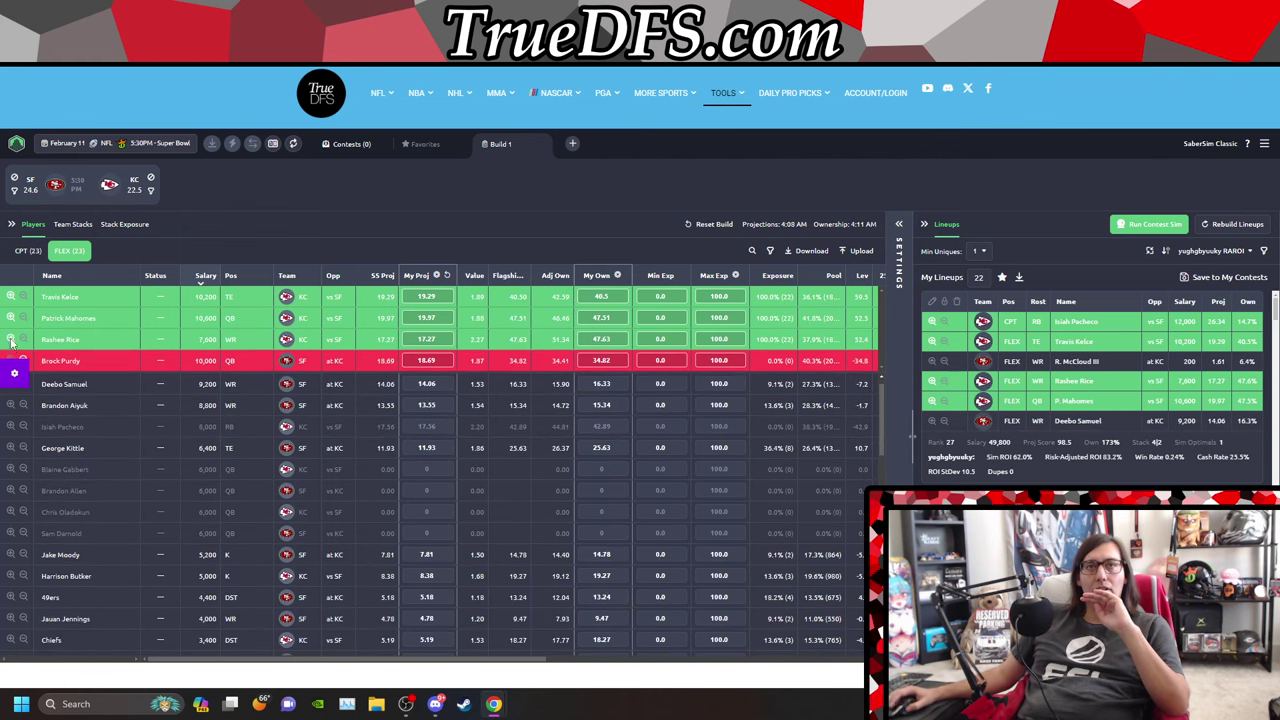
click(11, 341)
click(11, 341)
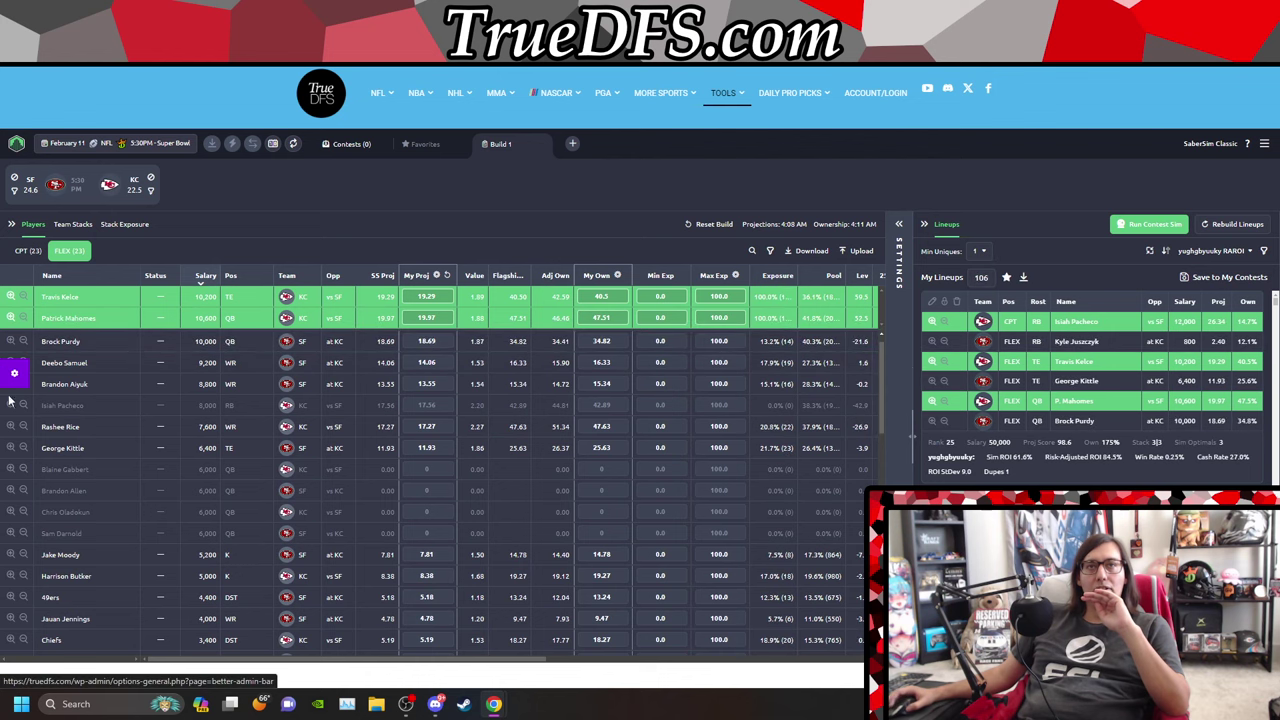
Step: Re-lock Juszczyk, Aiyuk and Rice at FLEX, and clear Purdy's captain exclusion
scroll(10, 472, down, 6)
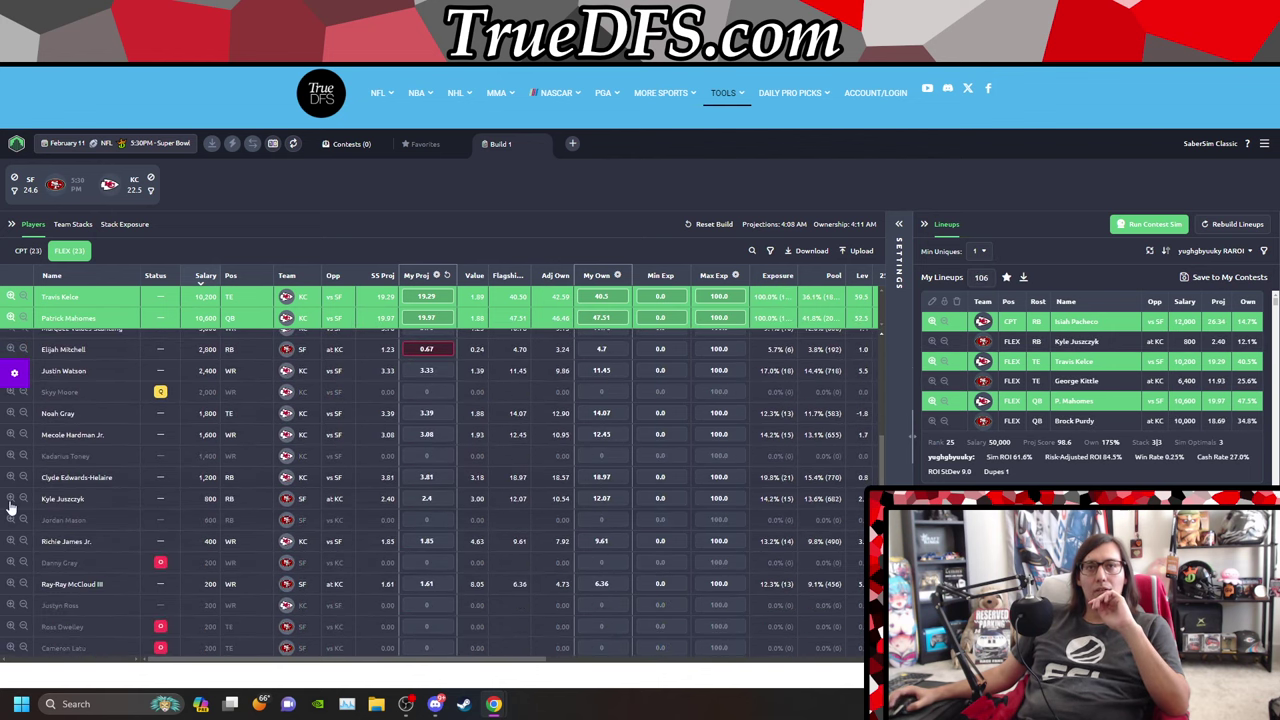
click(10, 501)
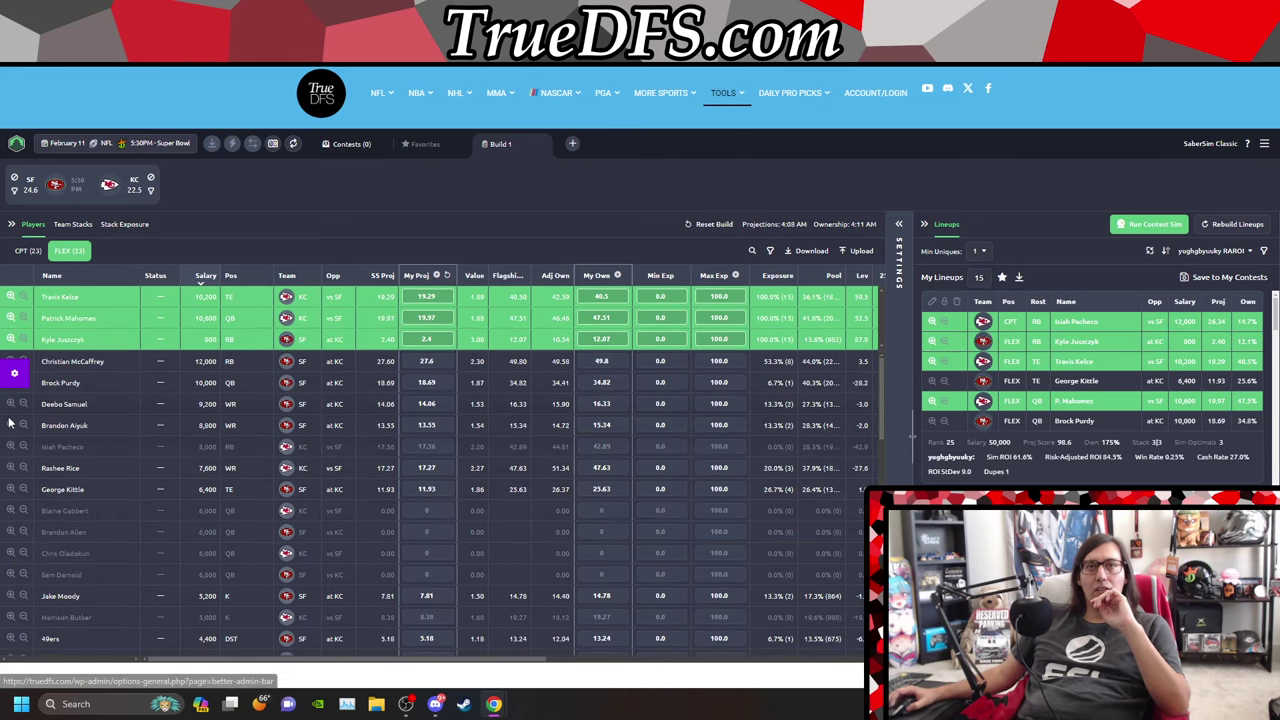
click(10, 426)
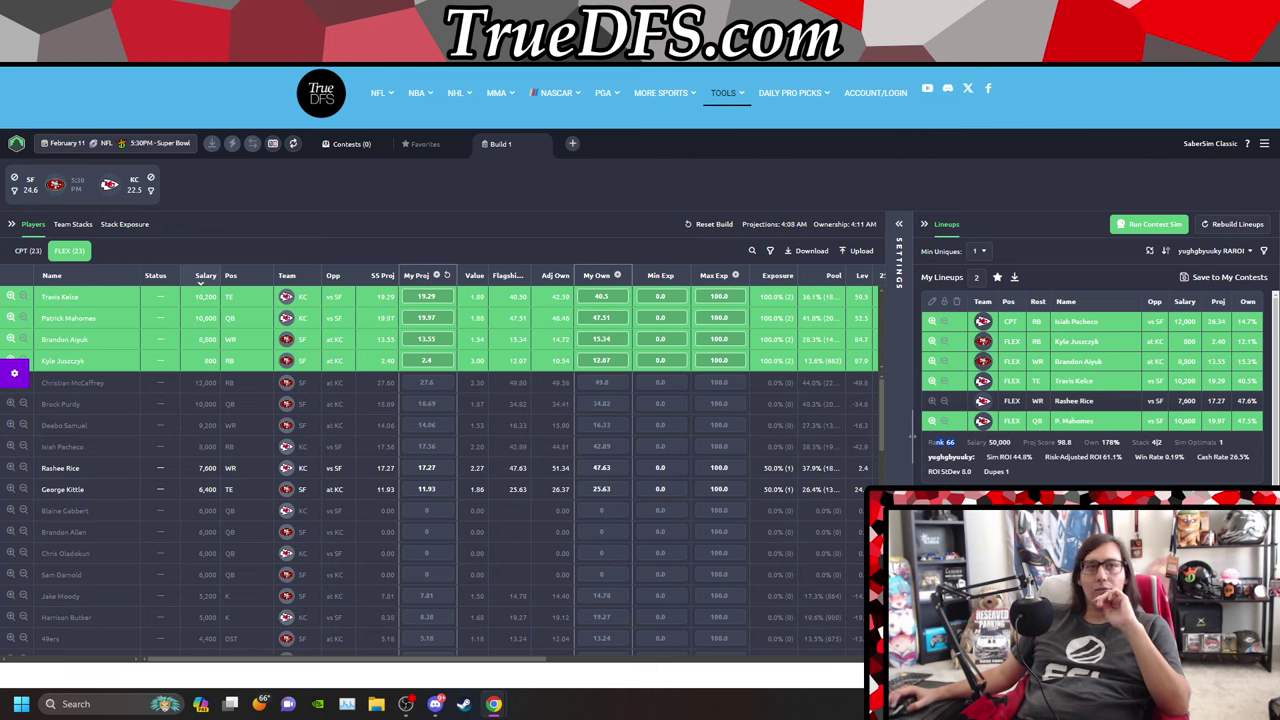
click(10, 468)
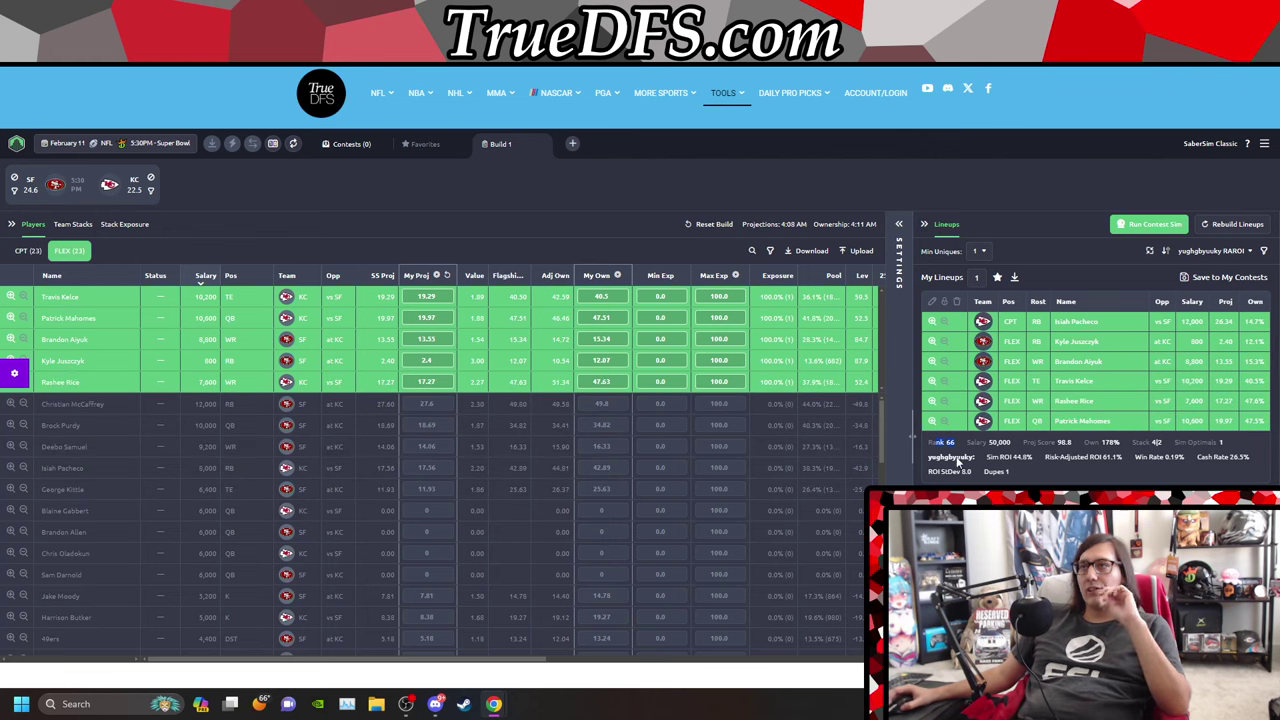
click(28, 251)
click(18, 318)
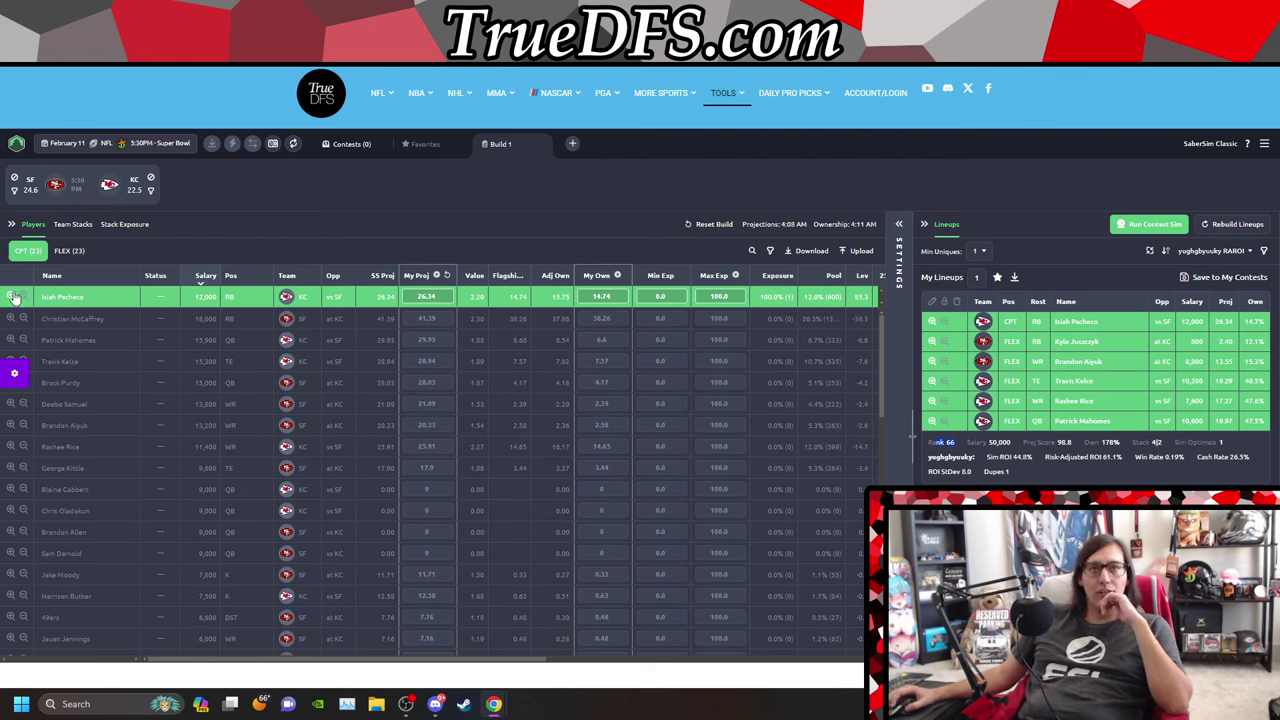
Step: Sort lineups by projected score and inspect the lineup's 98.8 projection
click(955, 442)
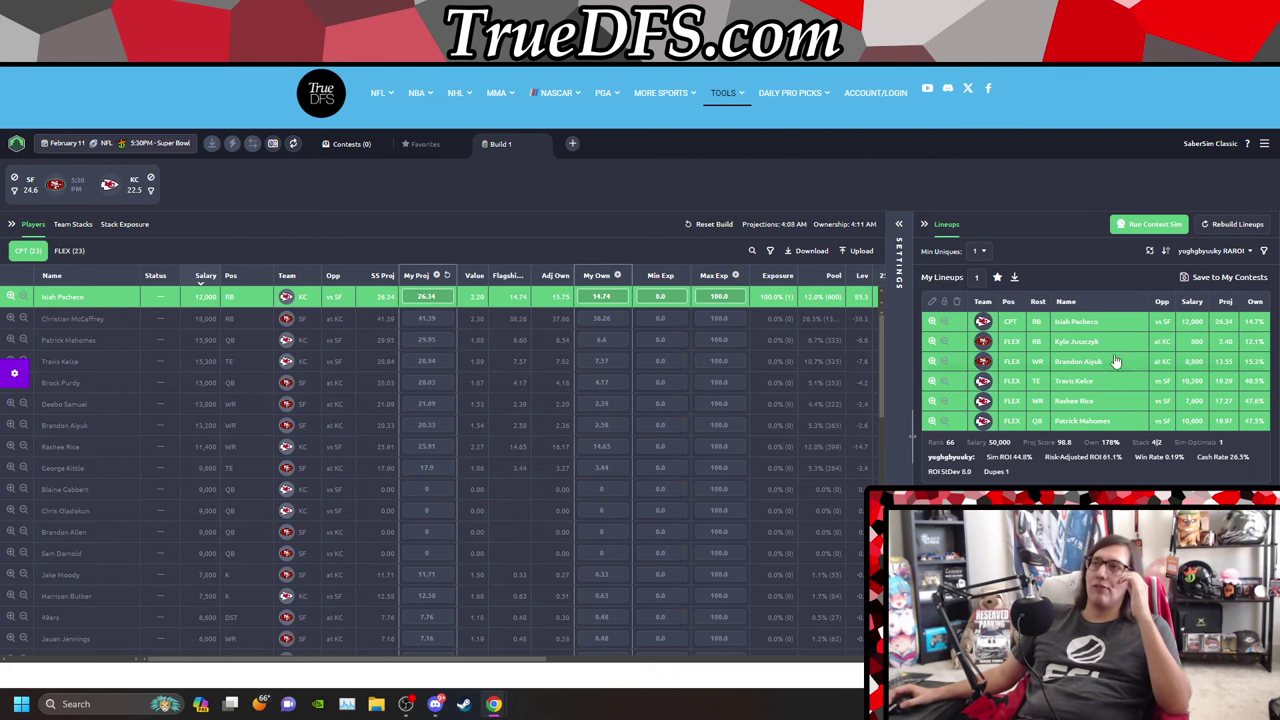
click(1214, 251)
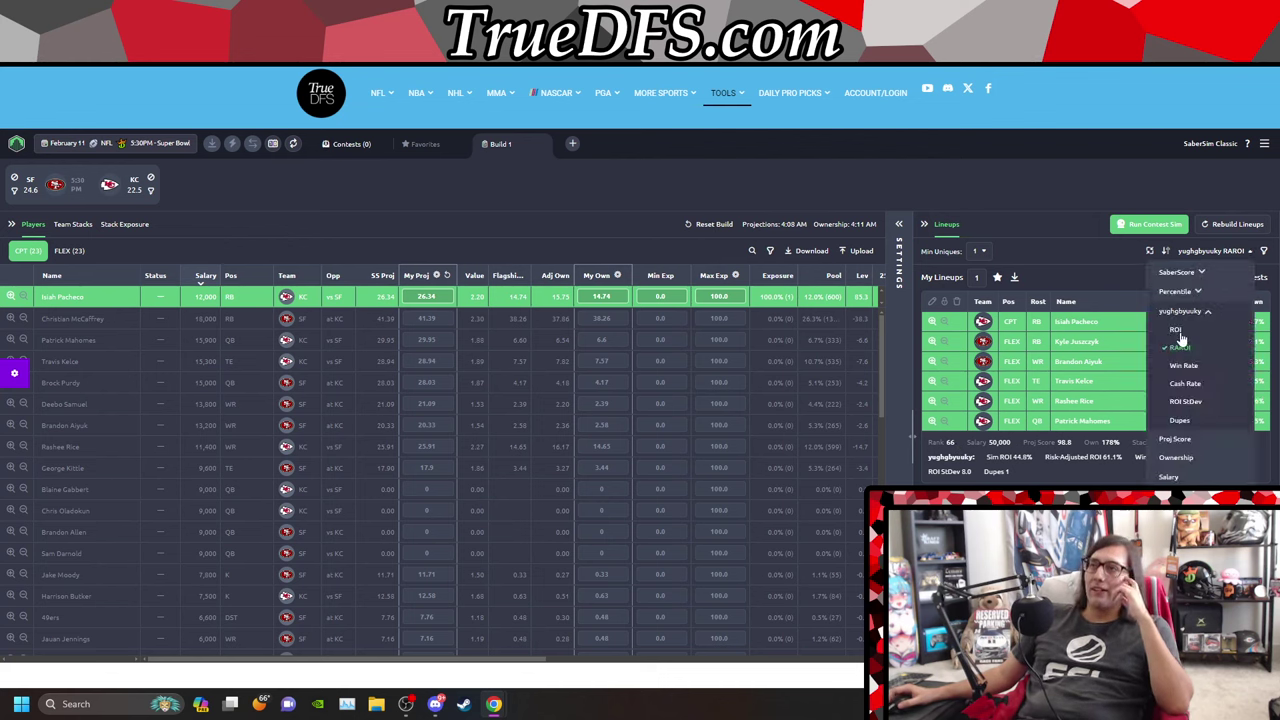
click(1176, 440)
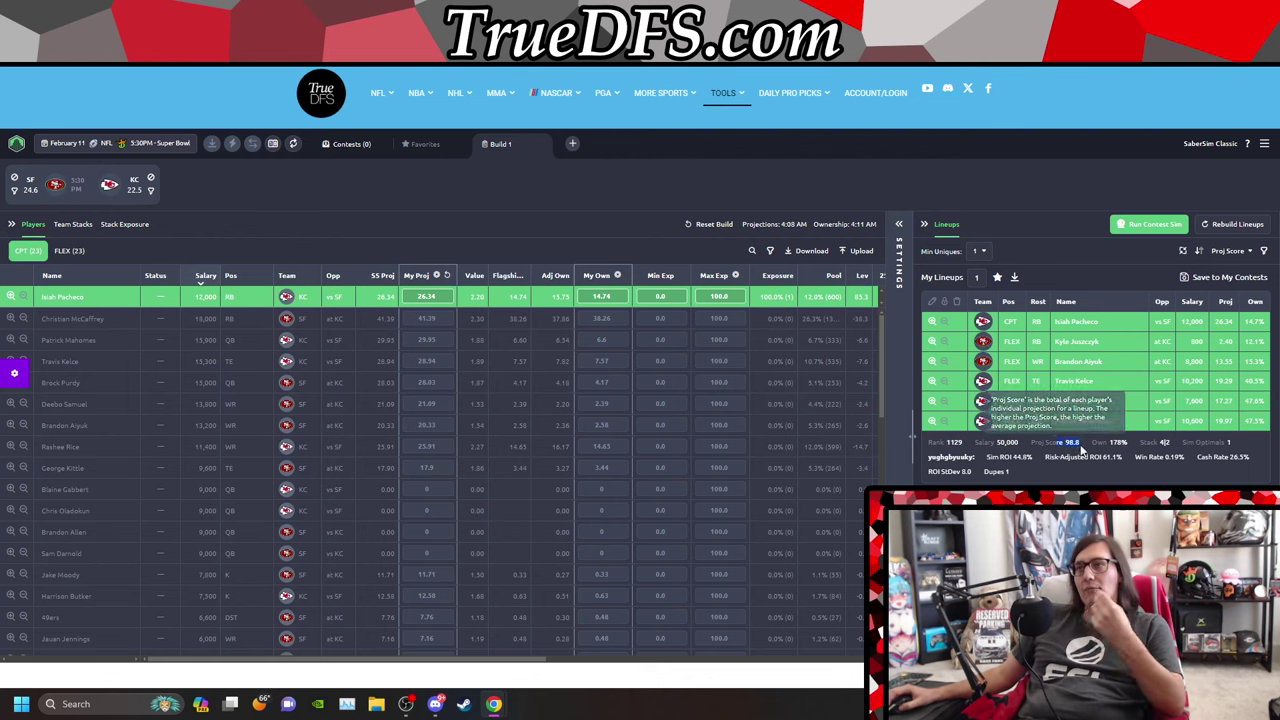
double_click(1074, 442)
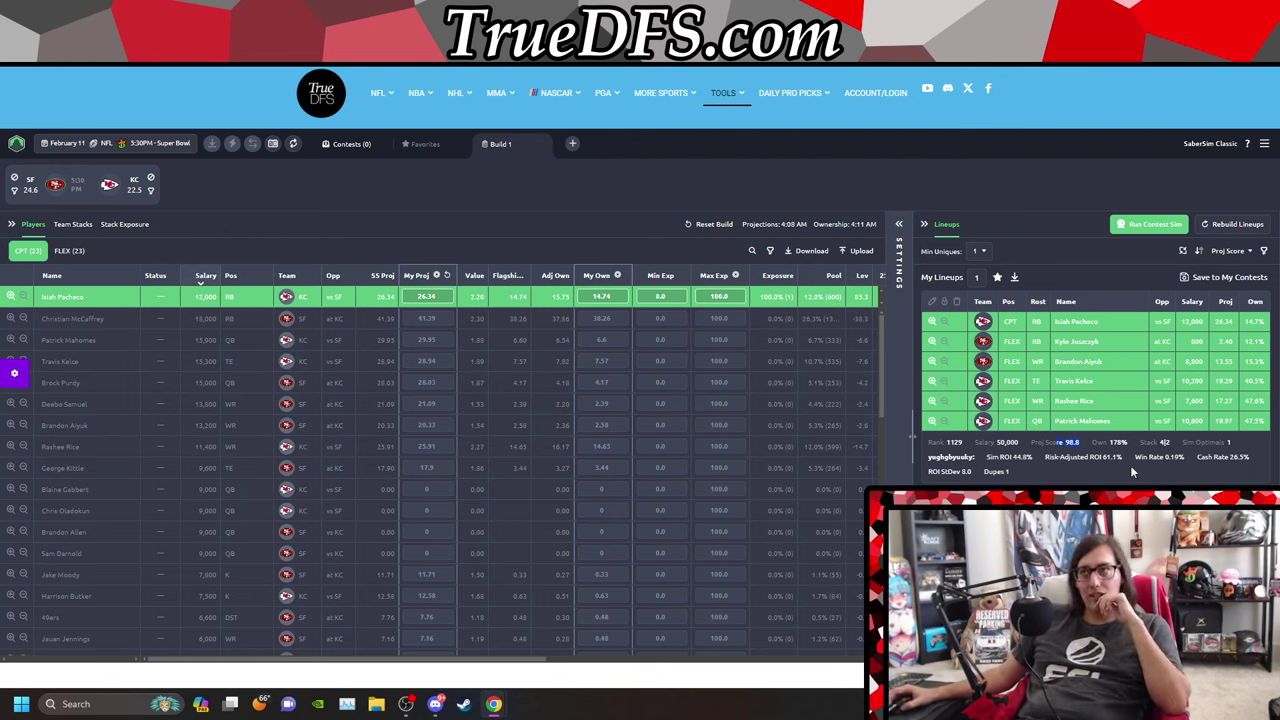
Step: Try Cash Rate and Win Rate sorting, then settle on RAROI
click(1234, 253)
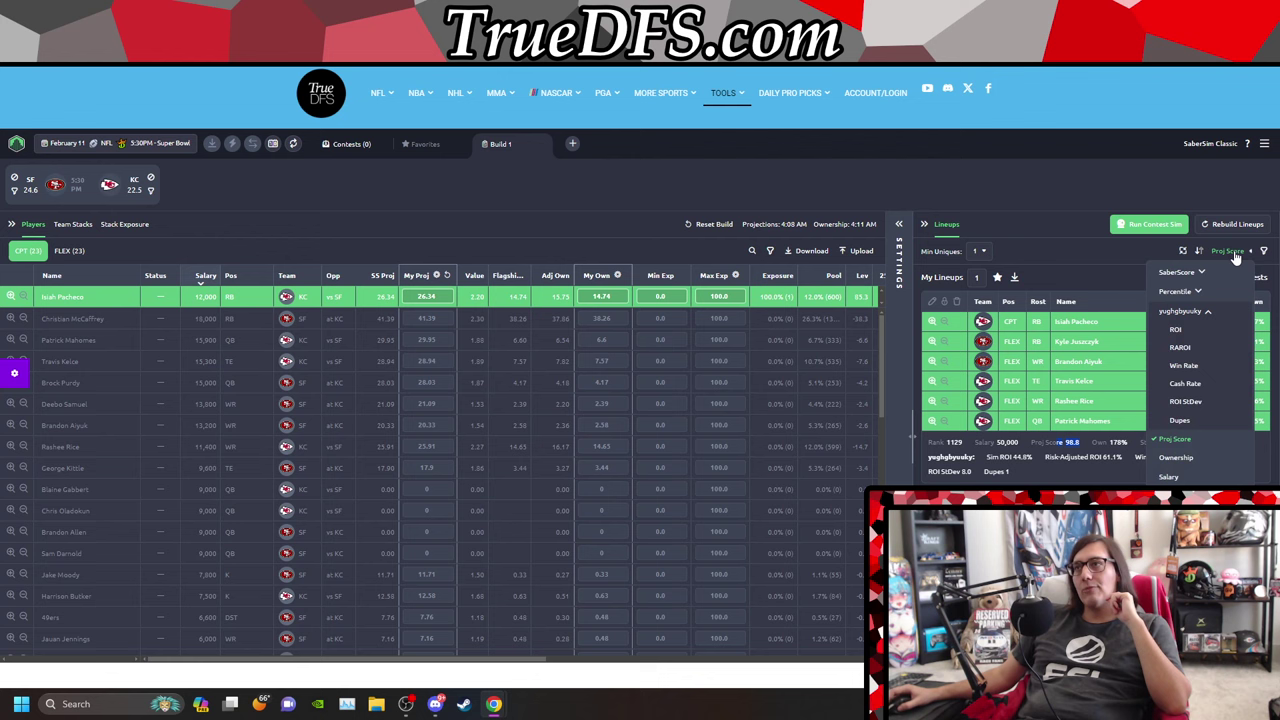
click(1186, 384)
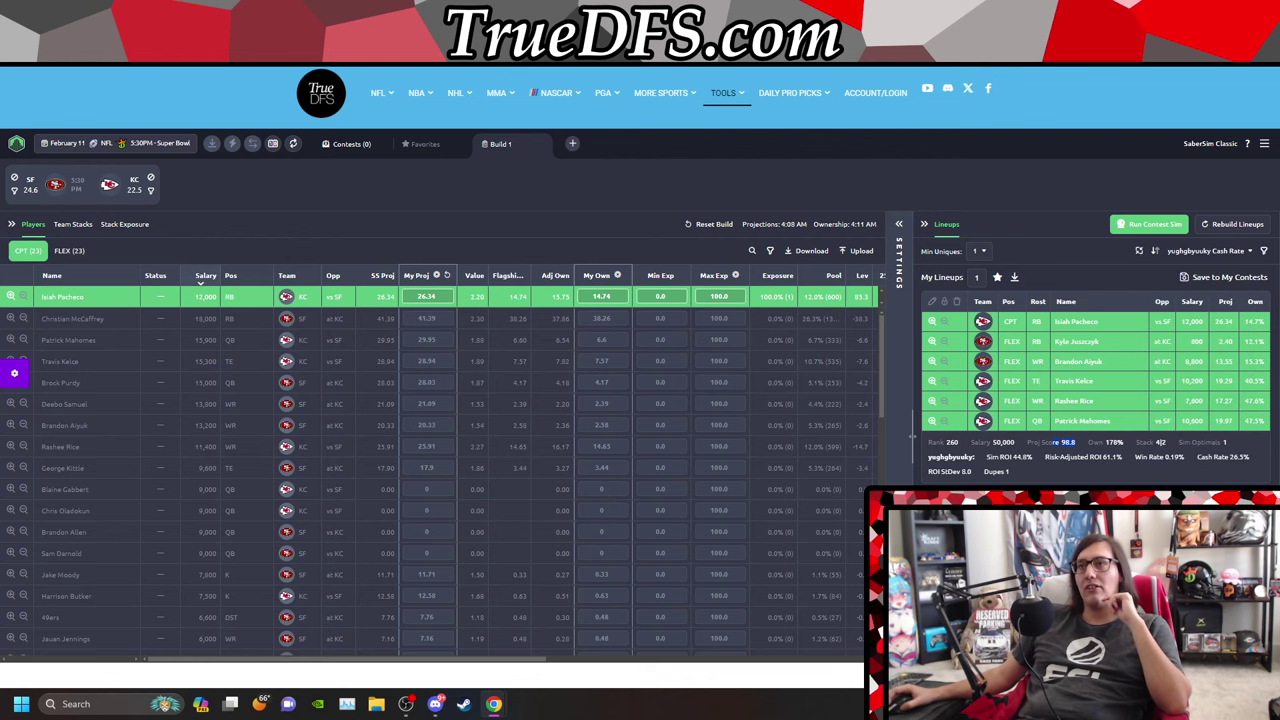
click(1218, 257)
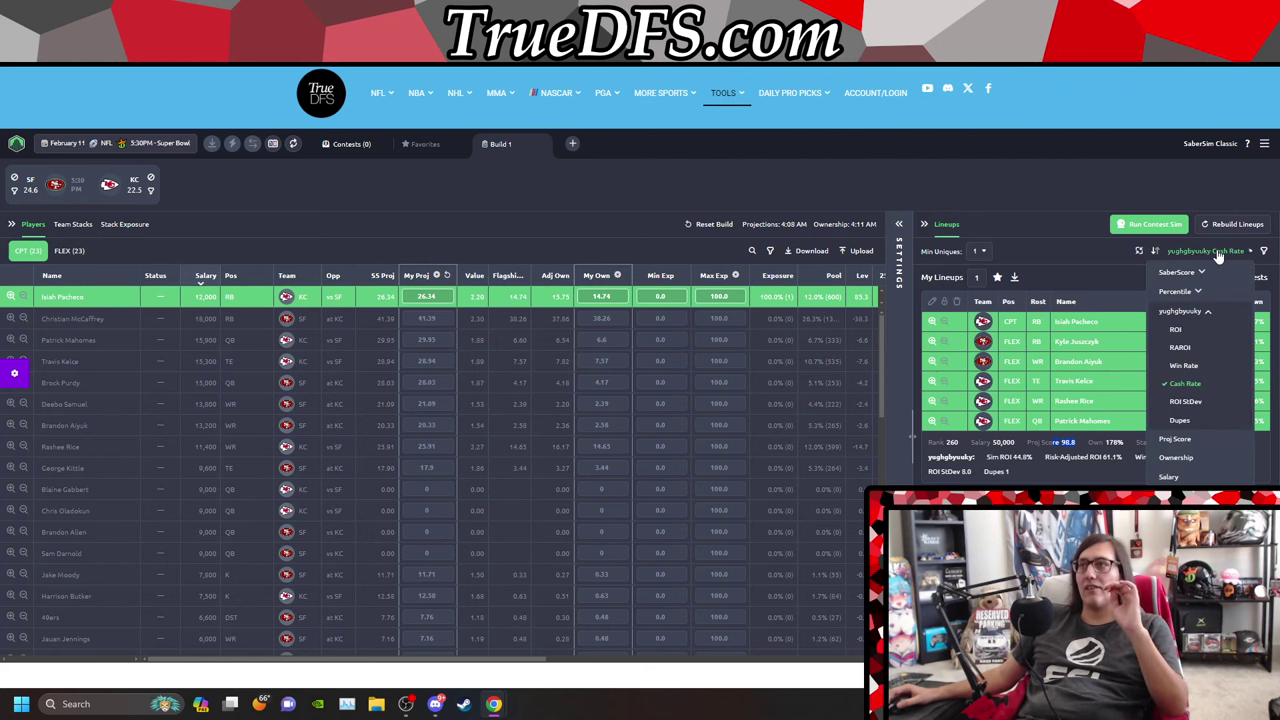
click(1195, 368)
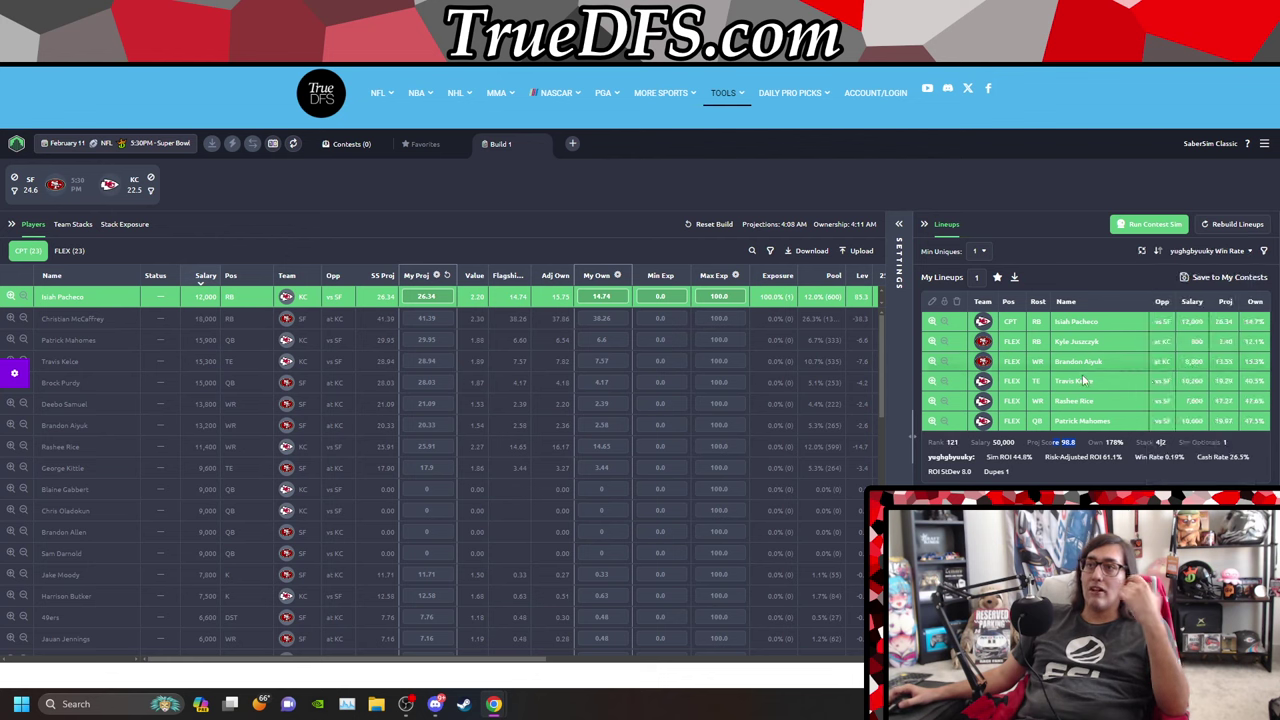
click(1215, 253)
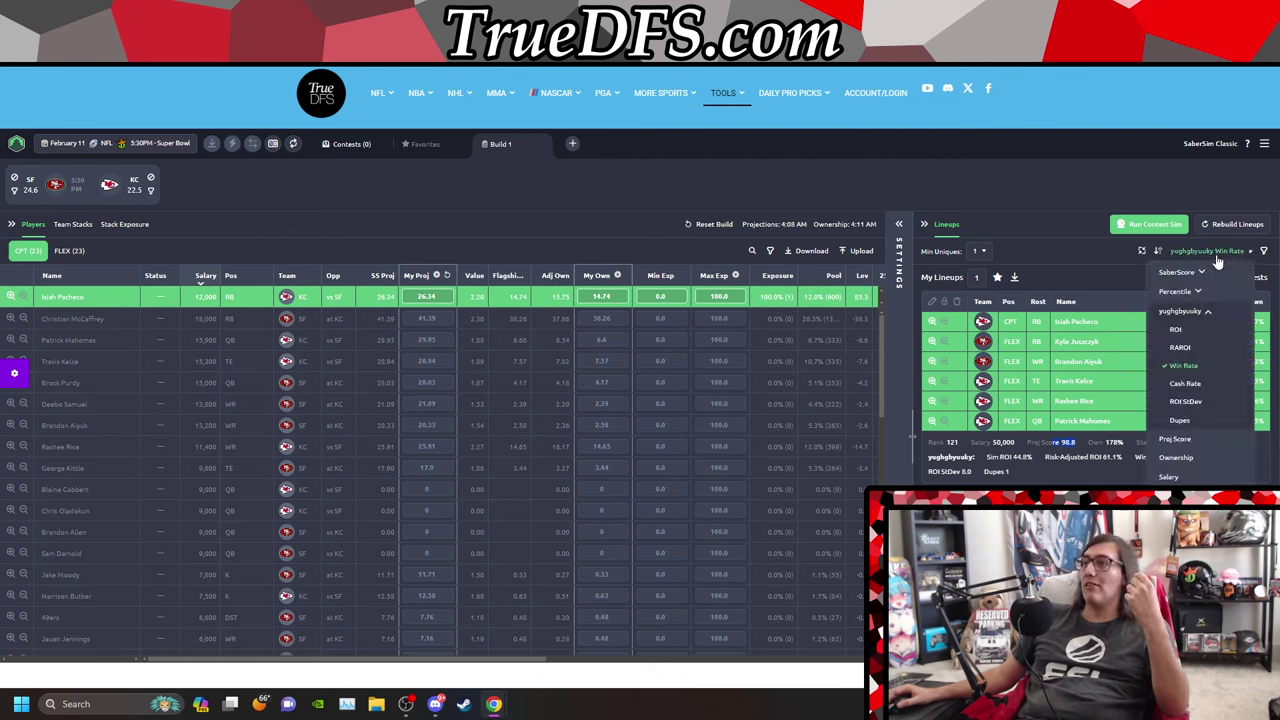
click(1182, 348)
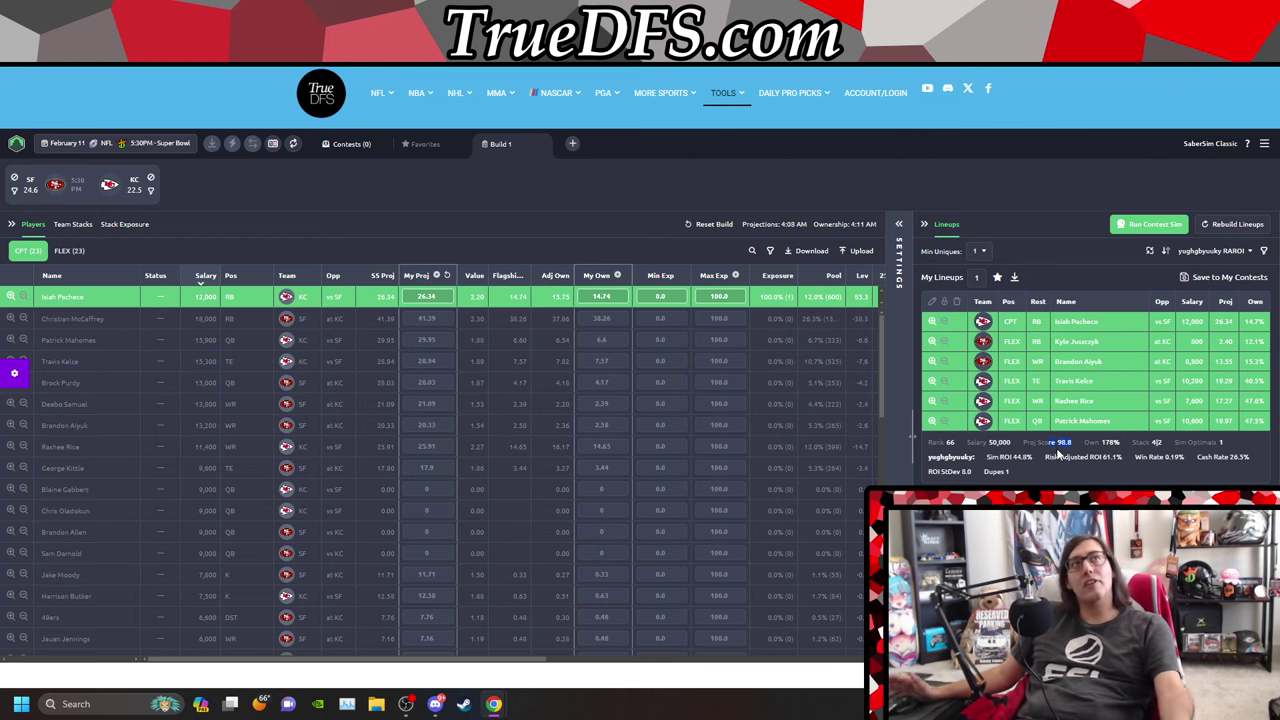
mouse_move(1052, 448)
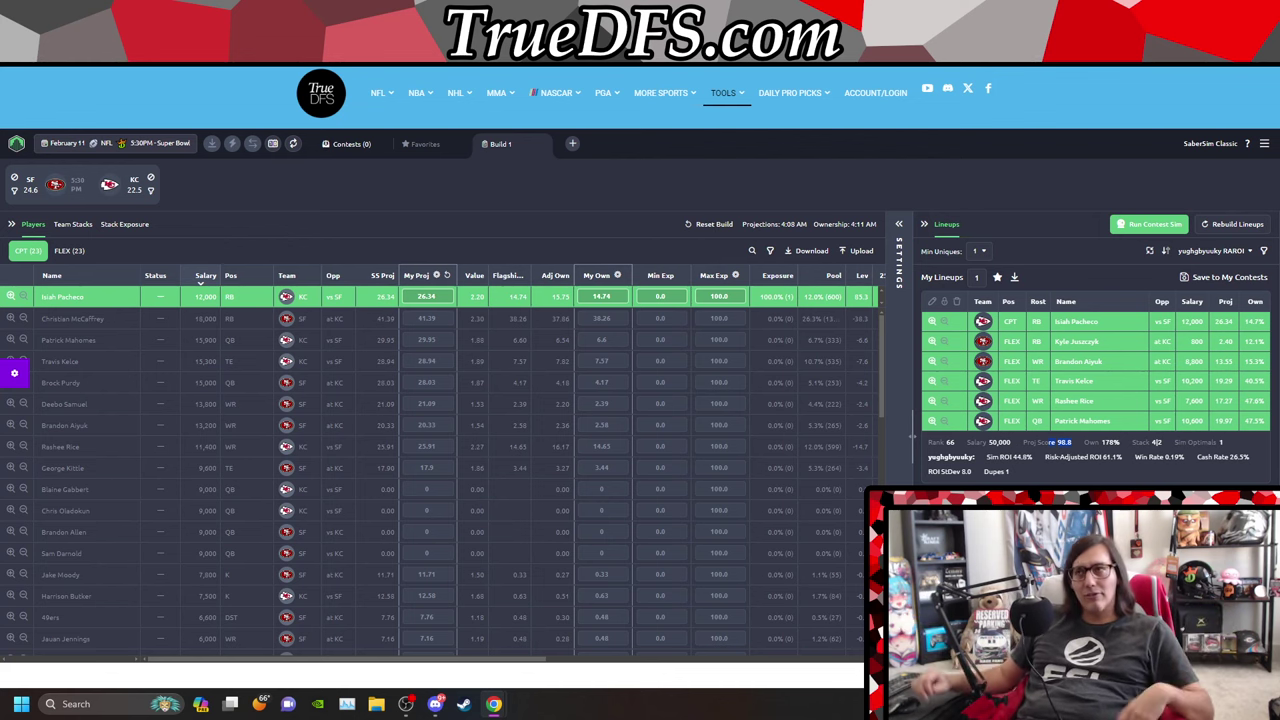
Step: Review the Play-Action contest's full prize details, then leave the lineup page for the DraftKings lobby
key(ctrl+Tab)
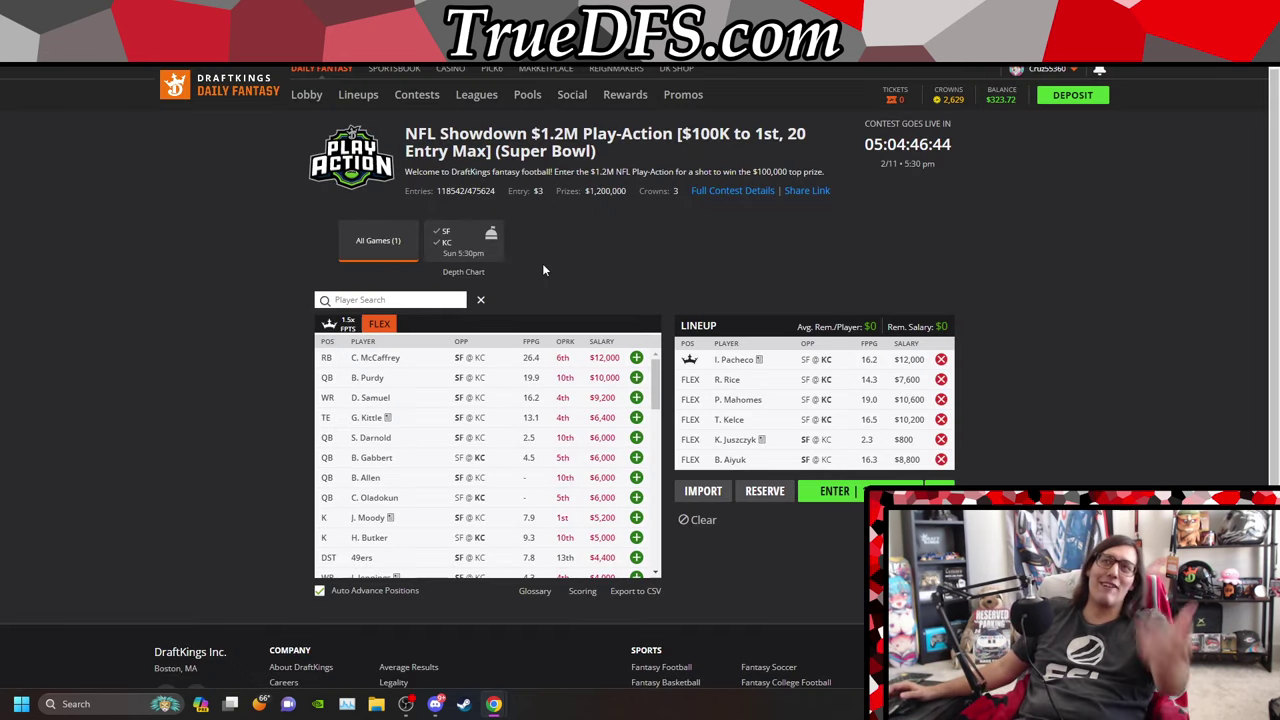
click(730, 190)
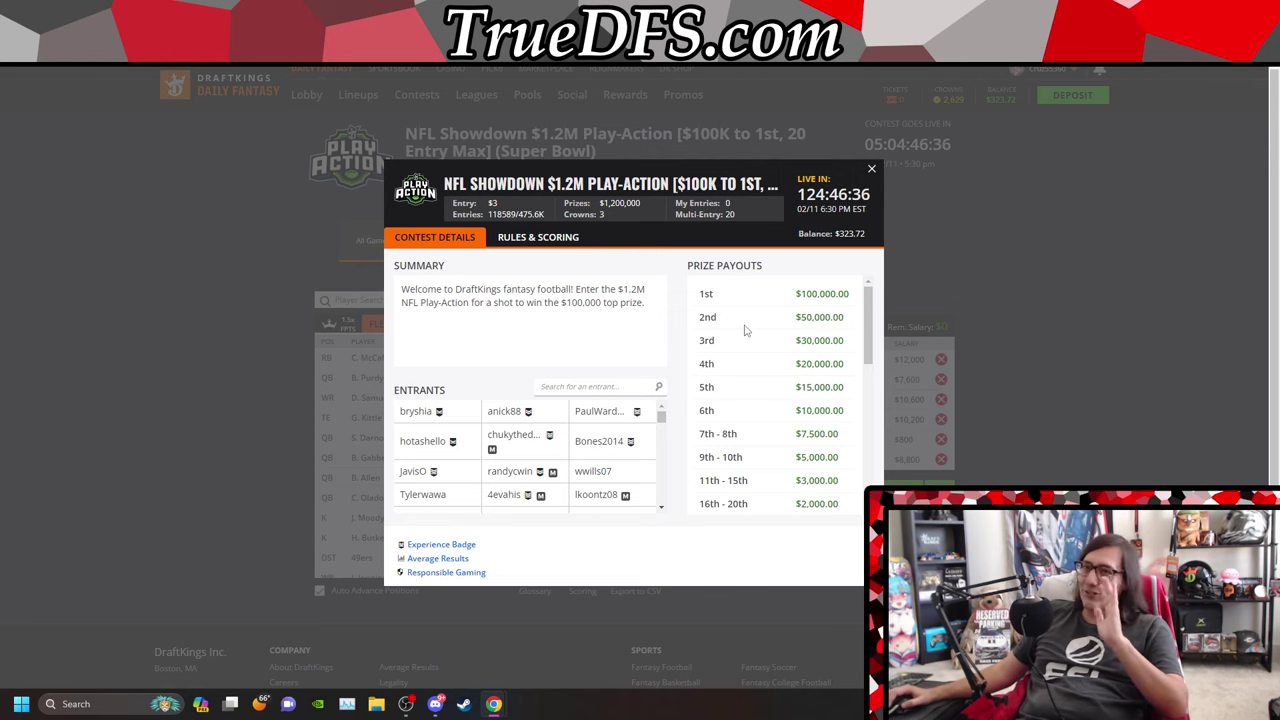
click(870, 170)
click(229, 92)
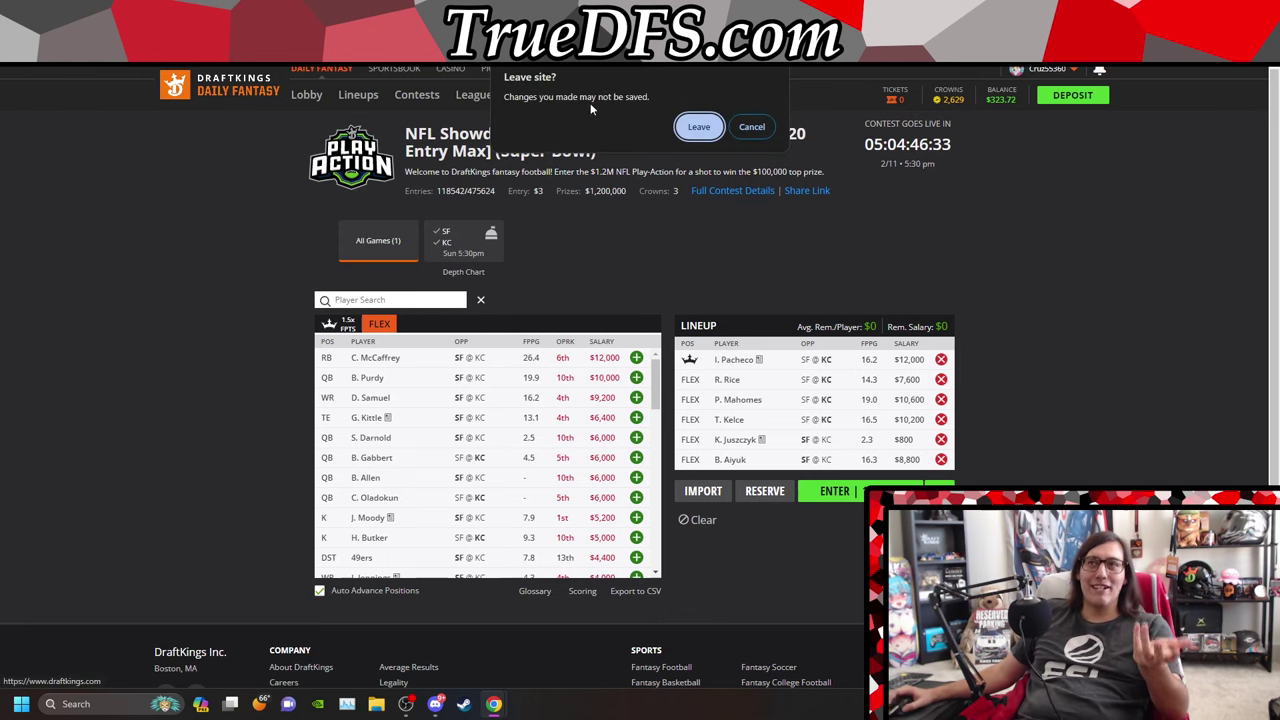
click(699, 134)
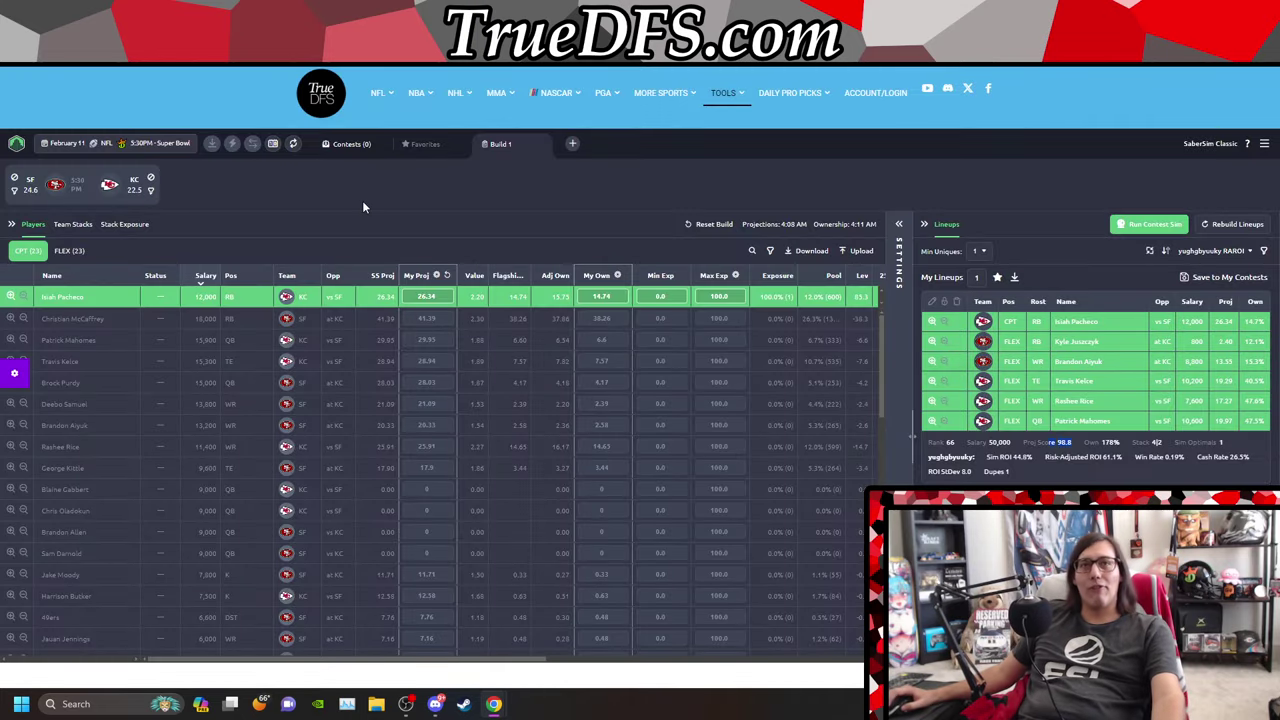
Step: Unlock Pacheco as captain, unlock Kelce and Mahomes at FLEX, and exclude Rice from FLEX
click(10, 298)
click(69, 251)
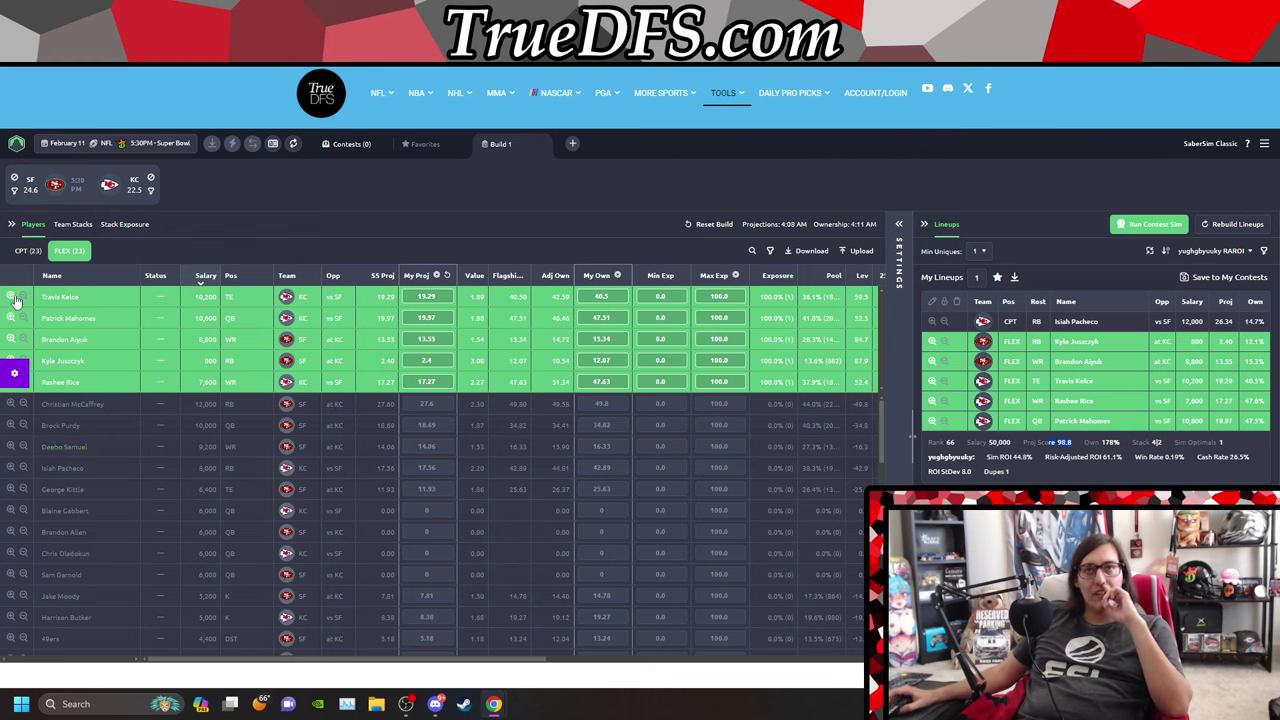
click(14, 299)
click(14, 299)
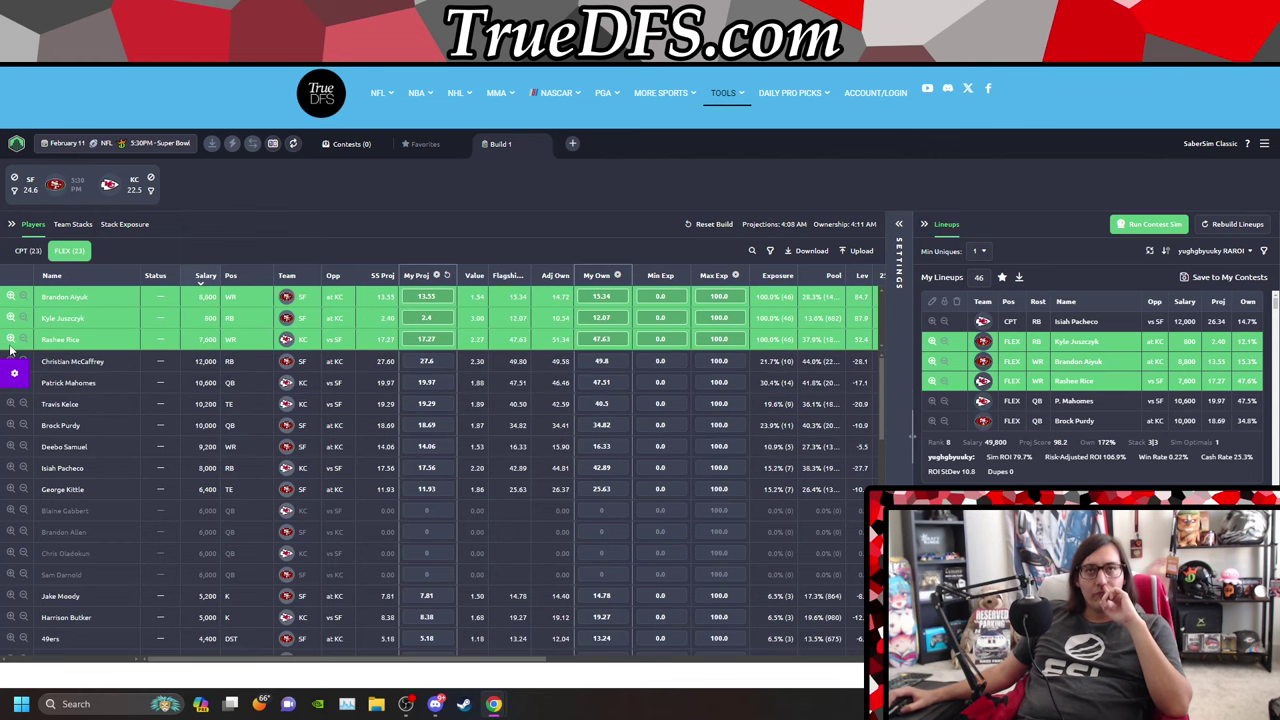
click(12, 340)
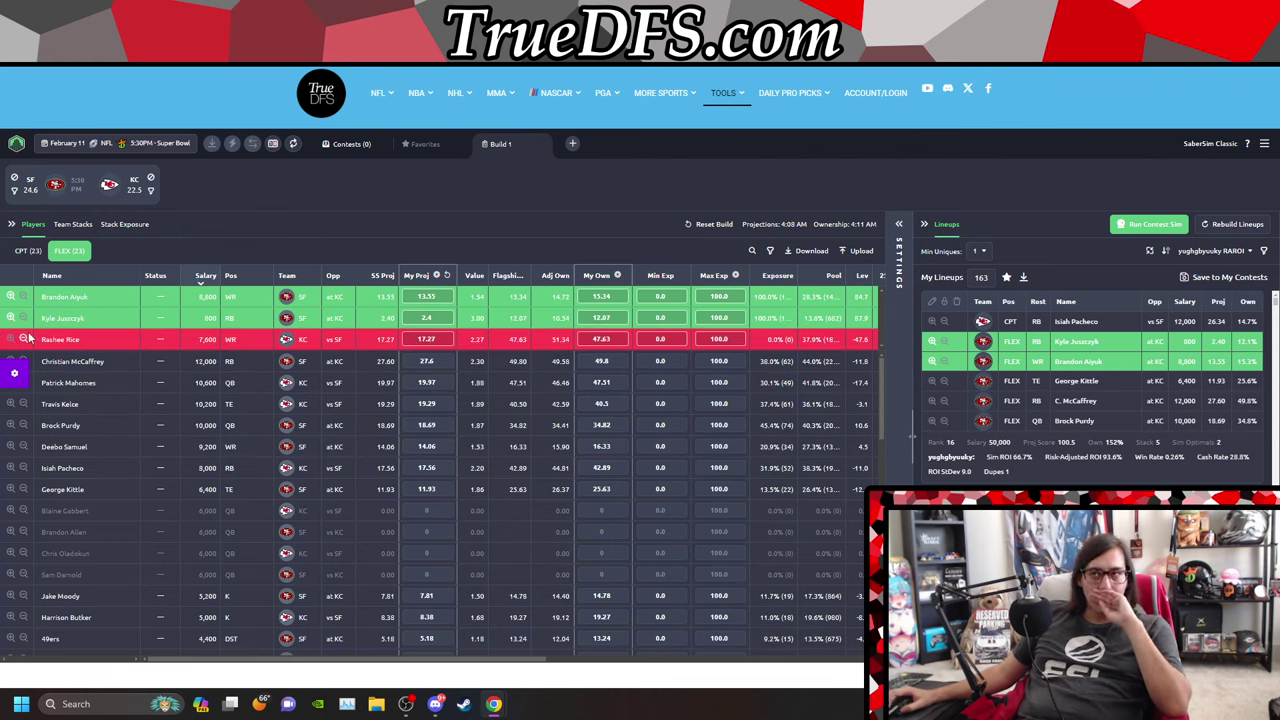
Step: Lock Rashee Rice as captain and Pacheco, Kelce and Mahomes into FLEX spots
click(30, 251)
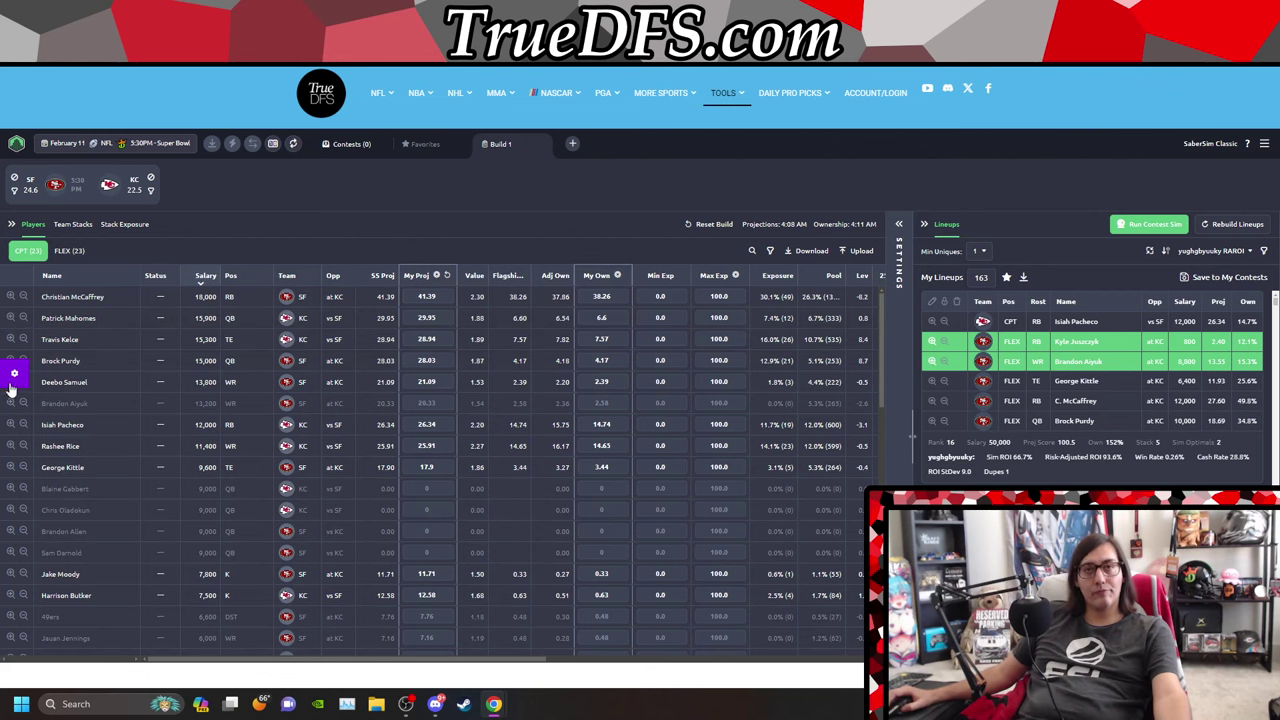
click(10, 446)
click(72, 251)
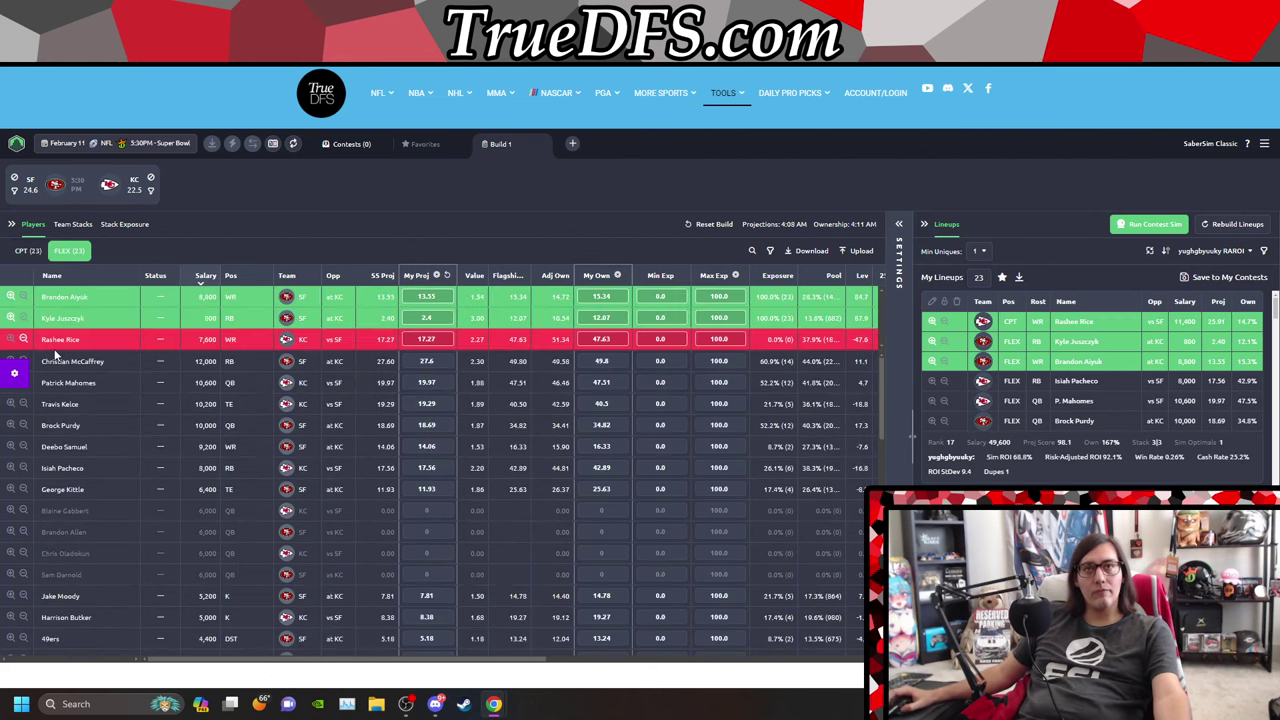
click(10, 467)
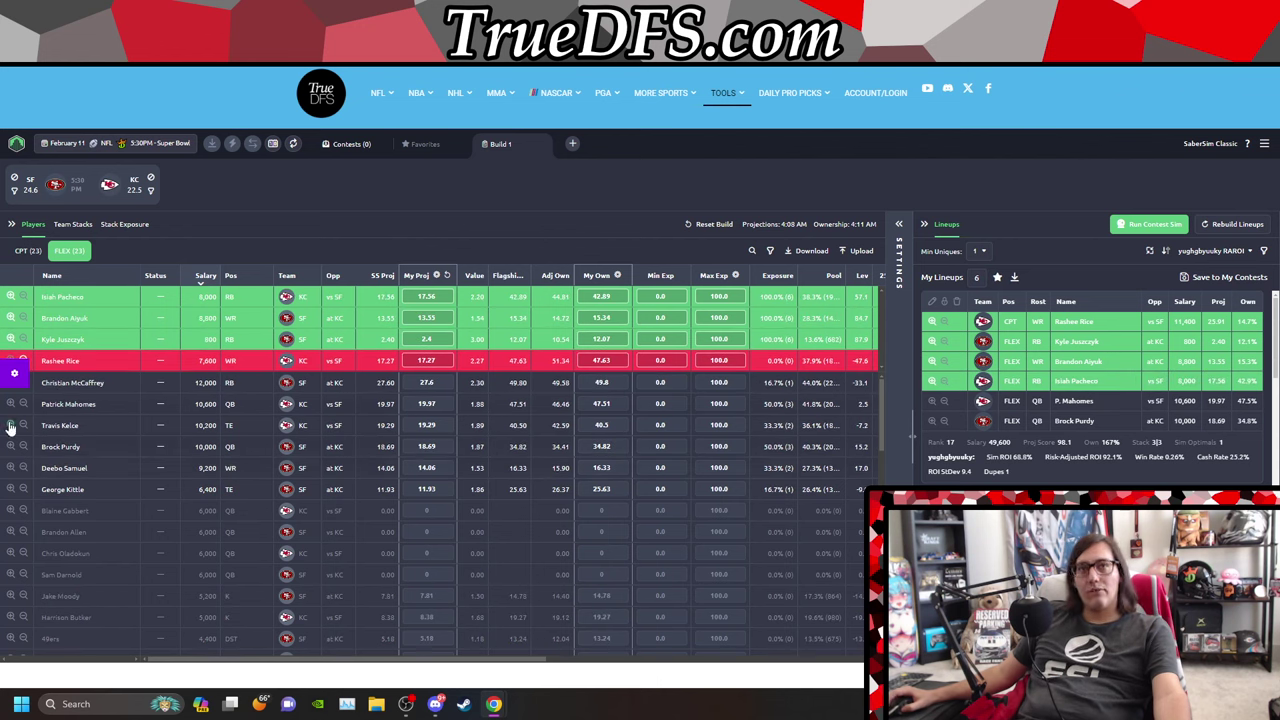
click(10, 425)
scroll(14, 440, down, 5)
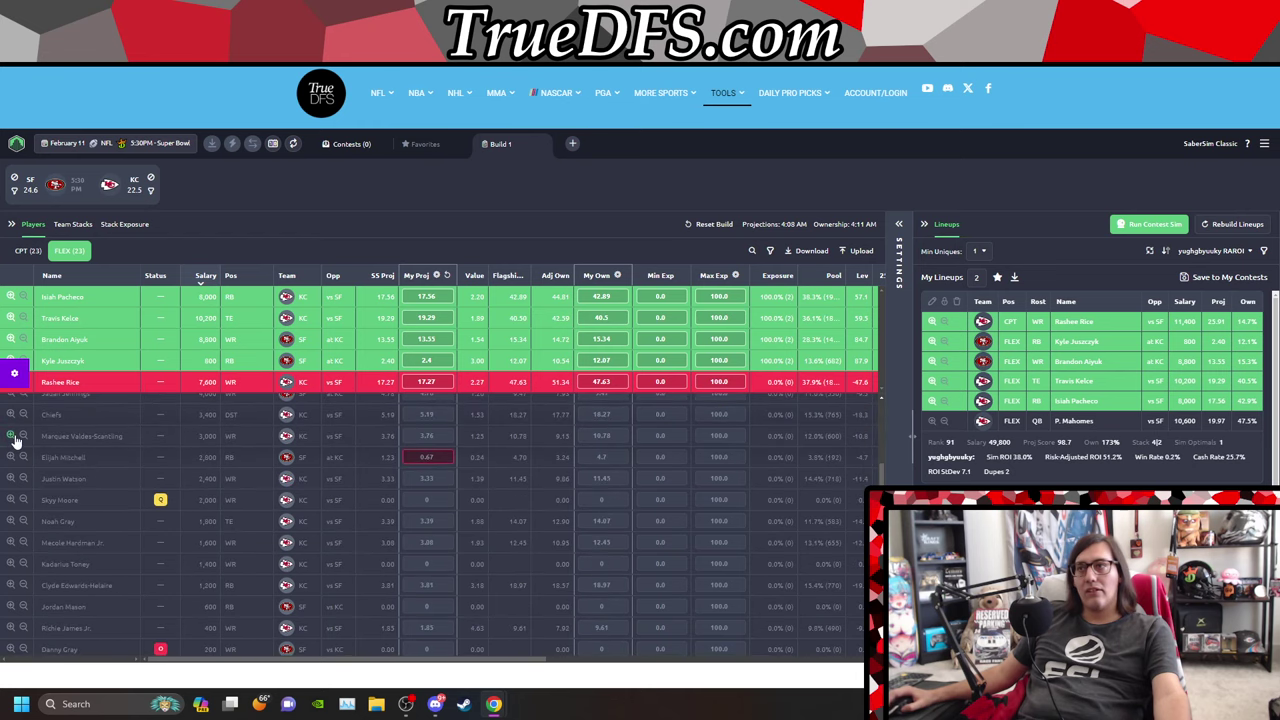
scroll(40, 450, up, 5)
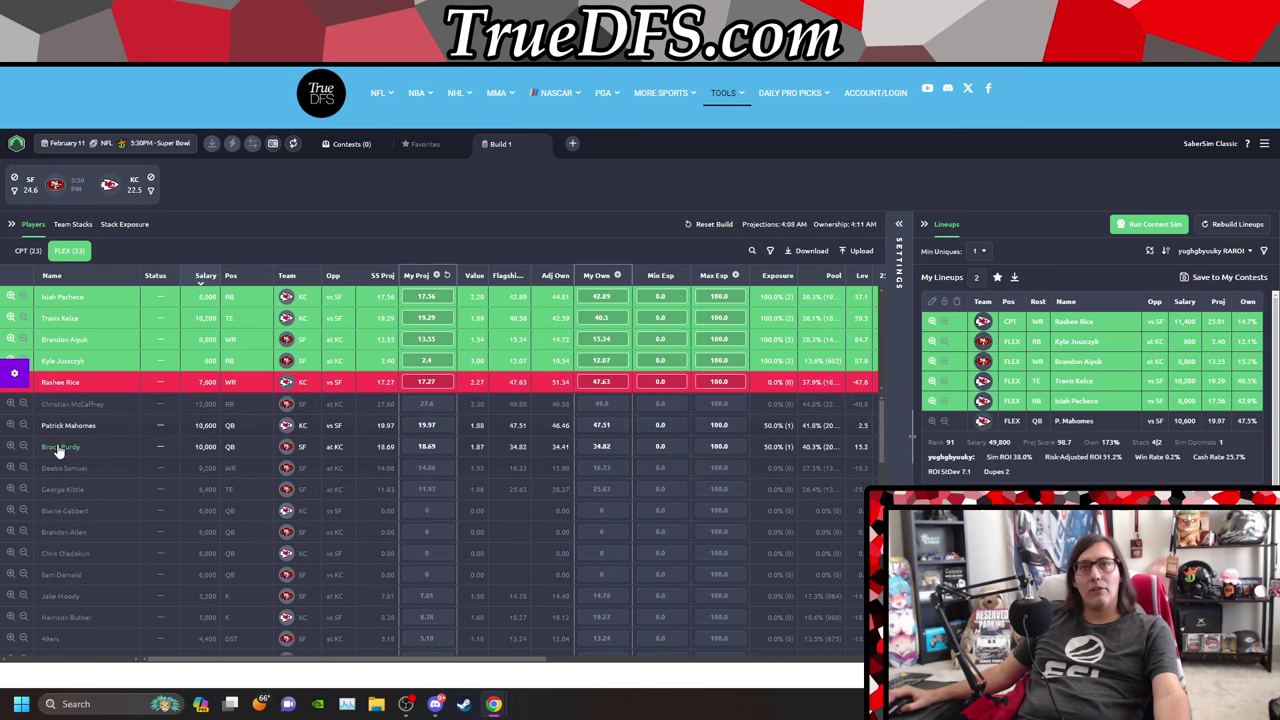
click(10, 425)
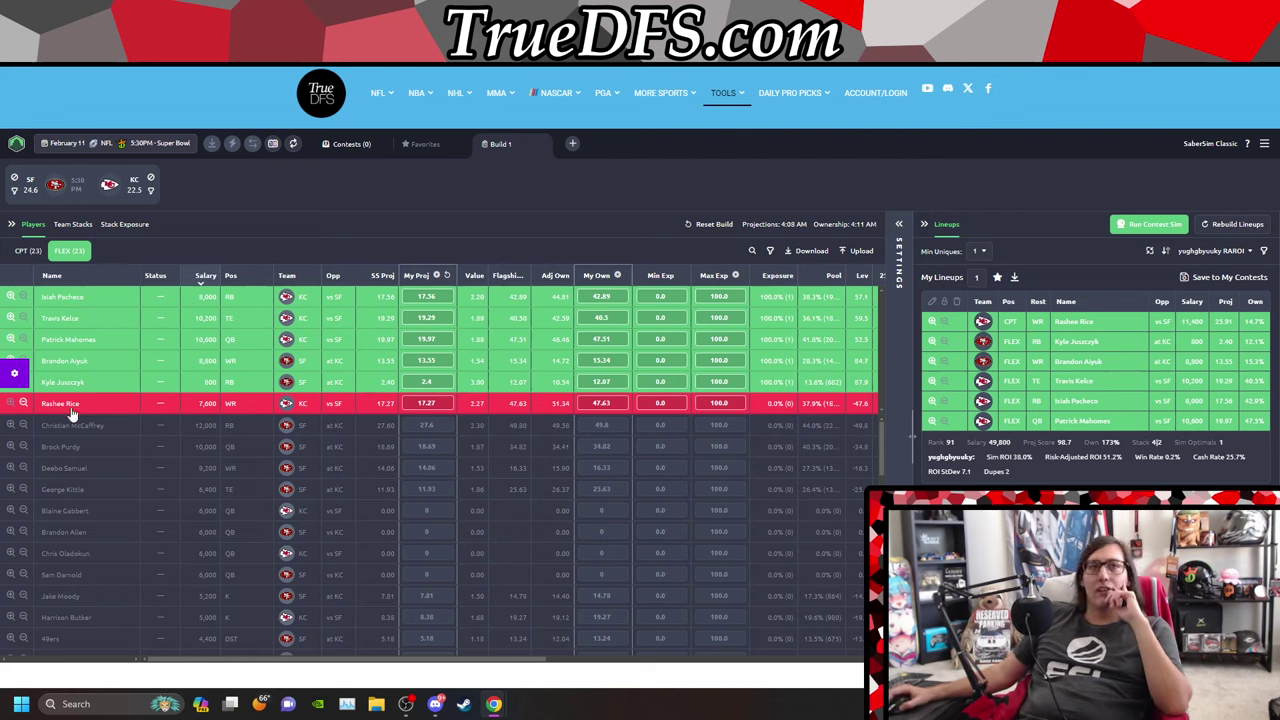
scroll(82, 596, down, 5)
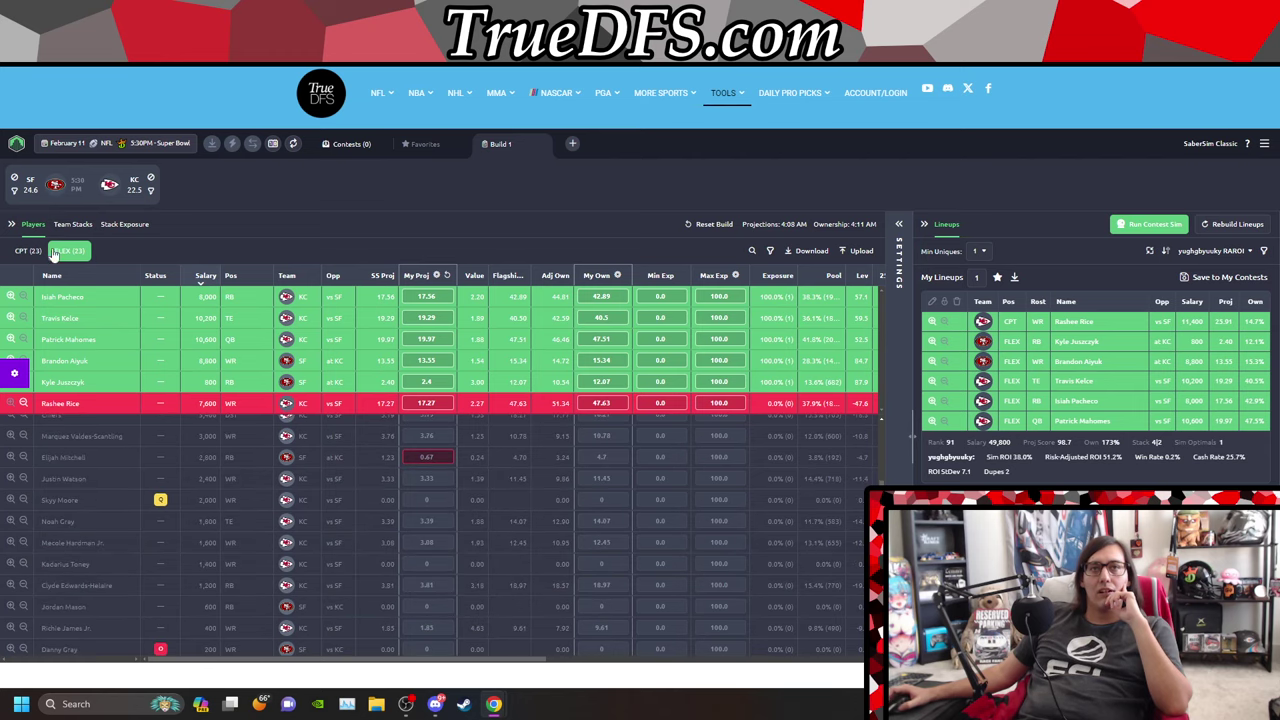
Step: View Rashee Rice's captain points distribution, then Isiah Pacheco's FLEX distribution at 17.56 projection
click(31, 251)
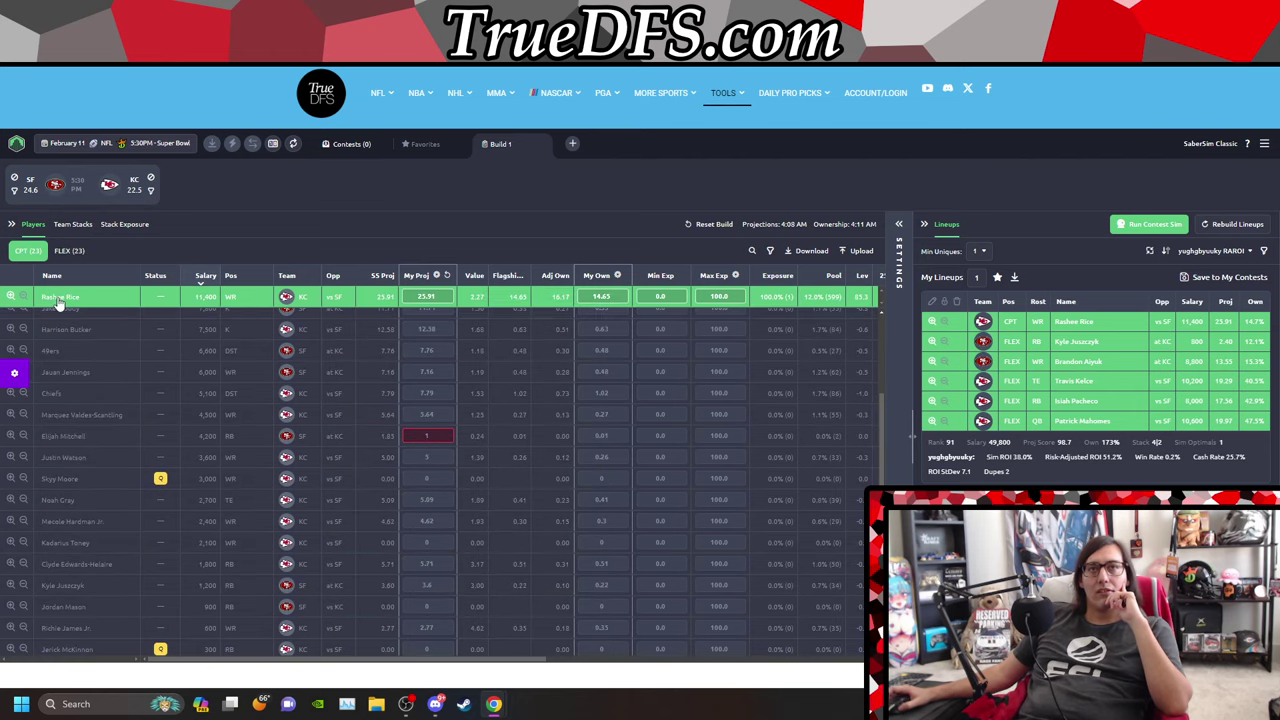
click(58, 298)
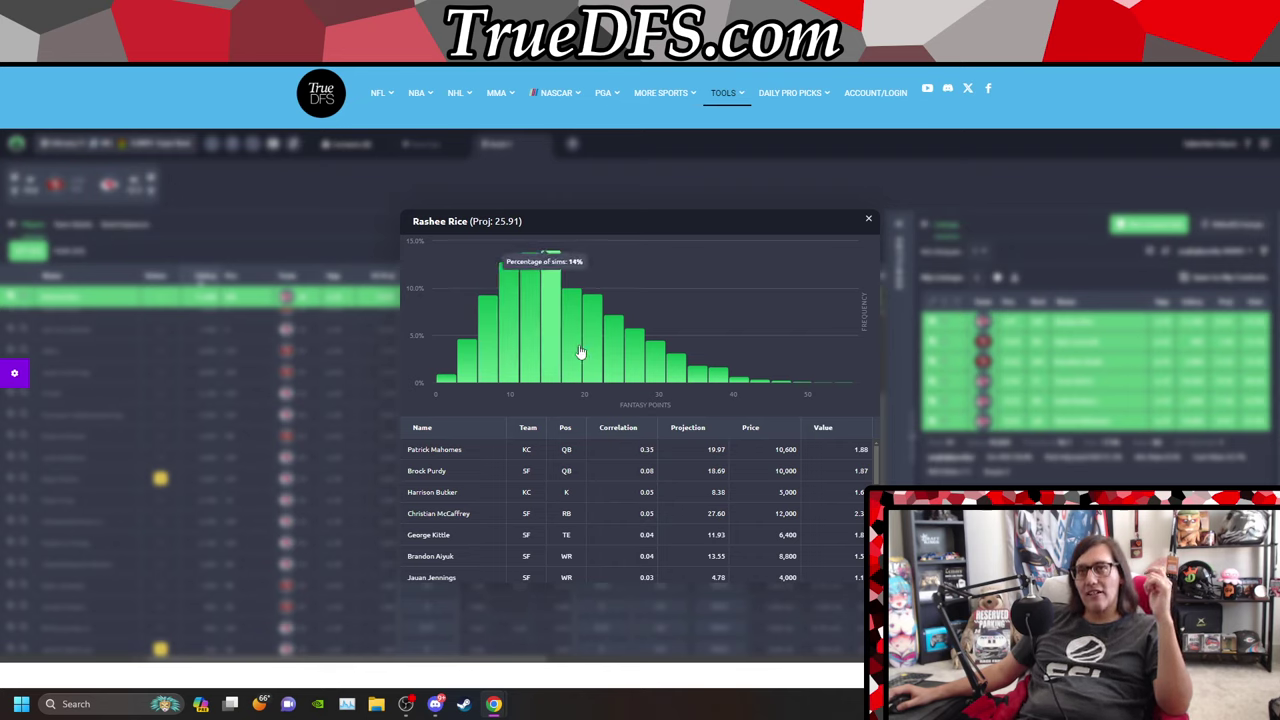
click(869, 222)
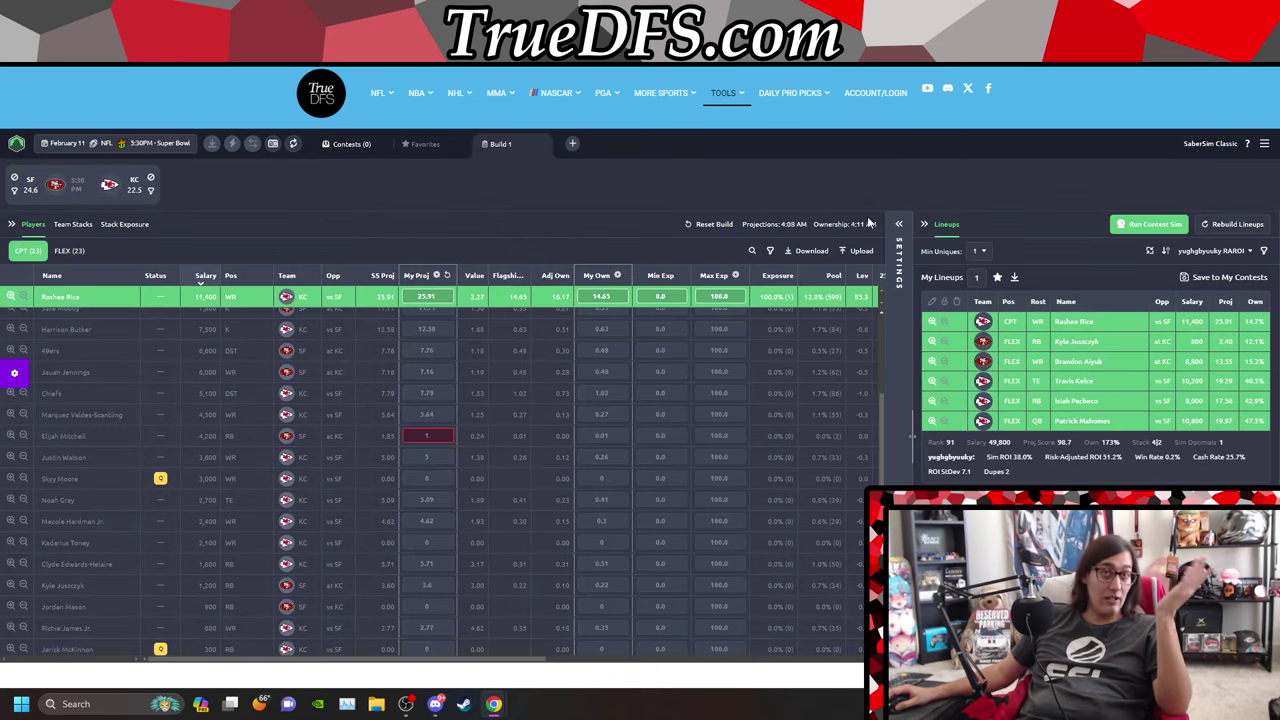
click(66, 251)
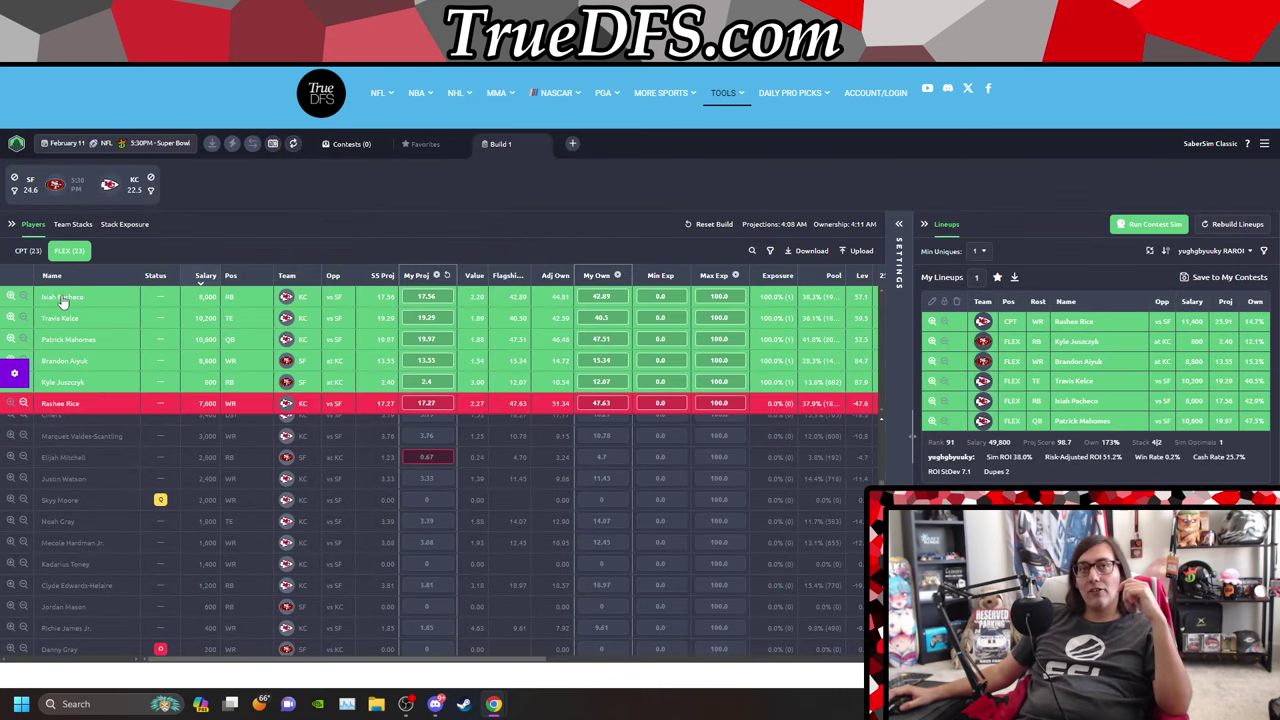
click(63, 298)
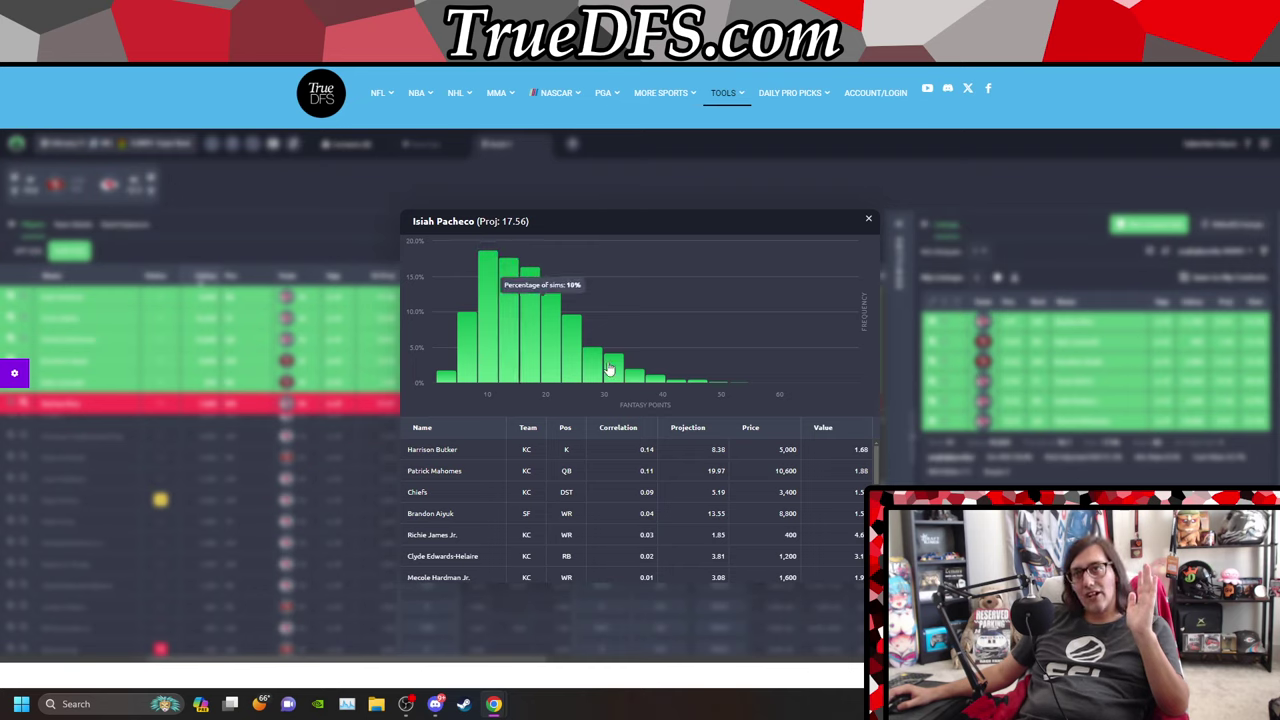
Step: Close Pacheco's distribution and try sorting lineups by projected score, then cash rate
click(869, 219)
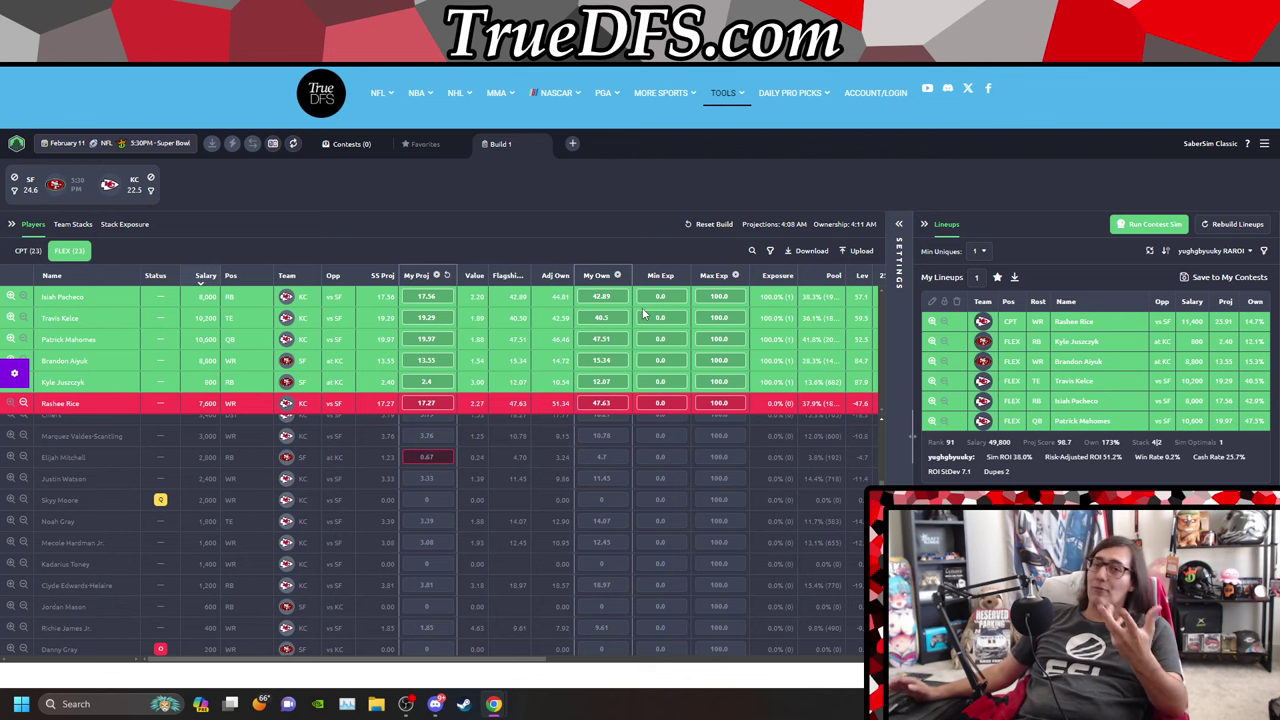
click(1212, 251)
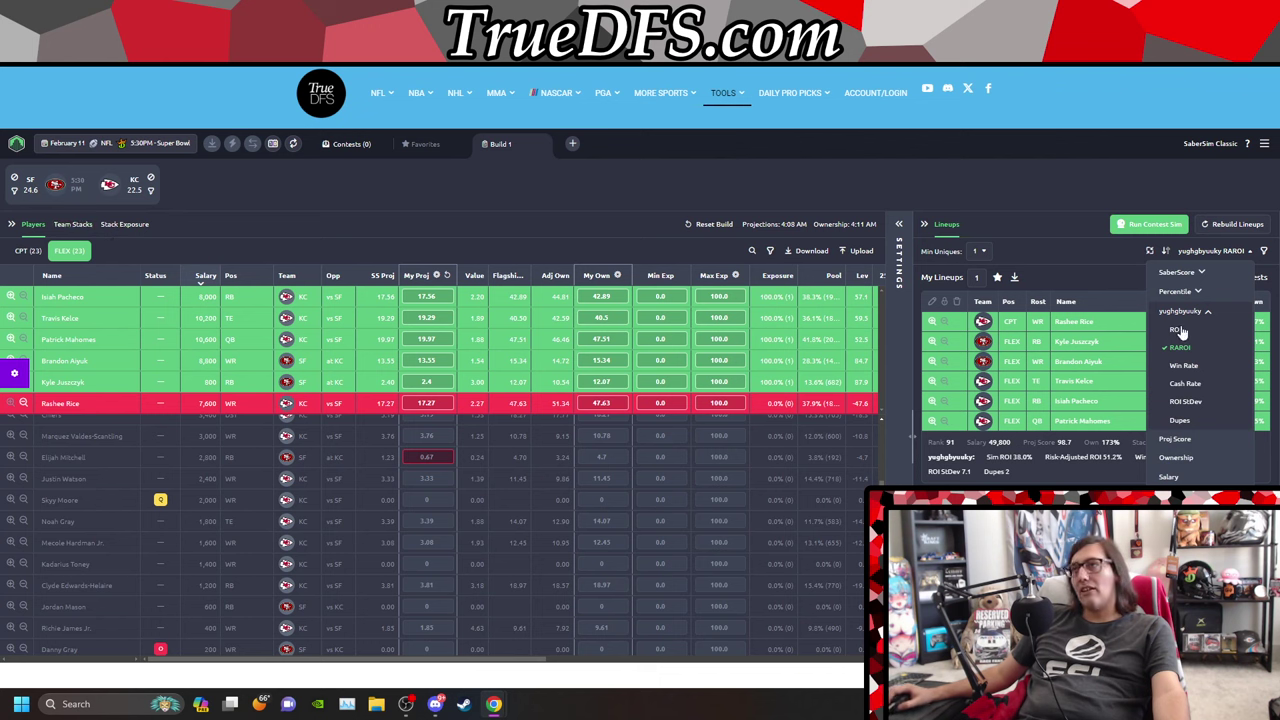
click(1178, 439)
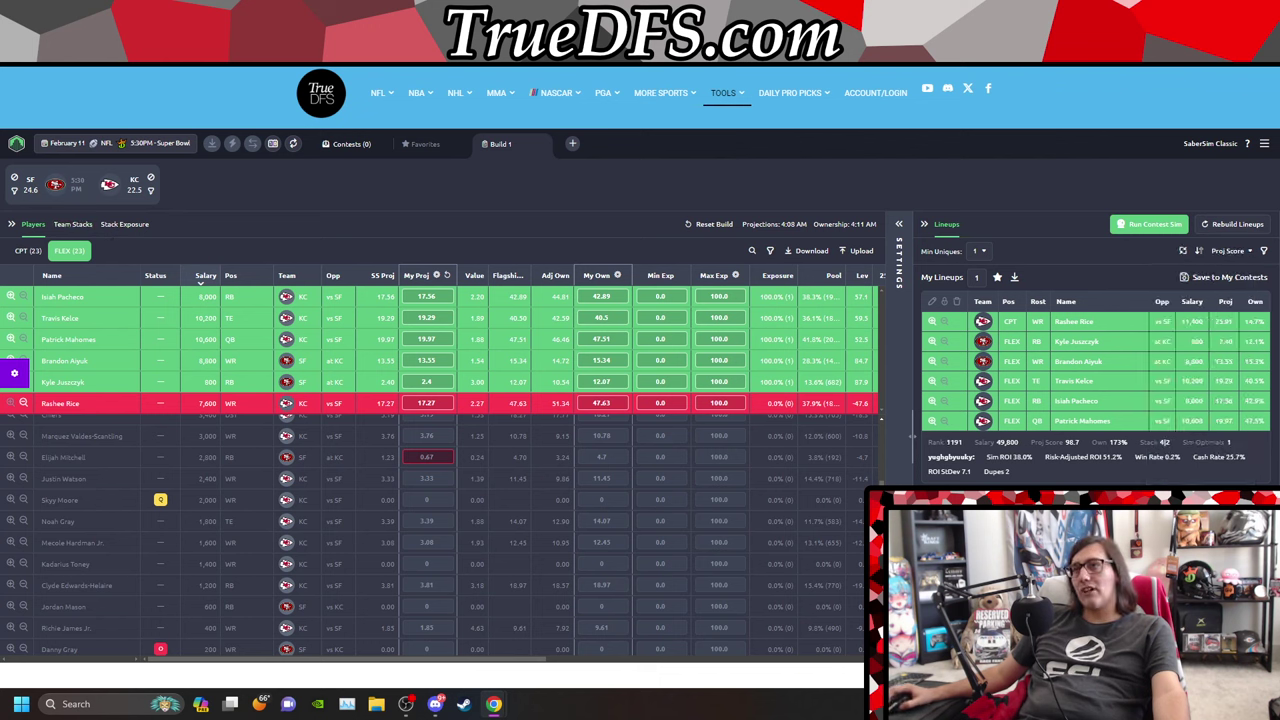
click(1226, 254)
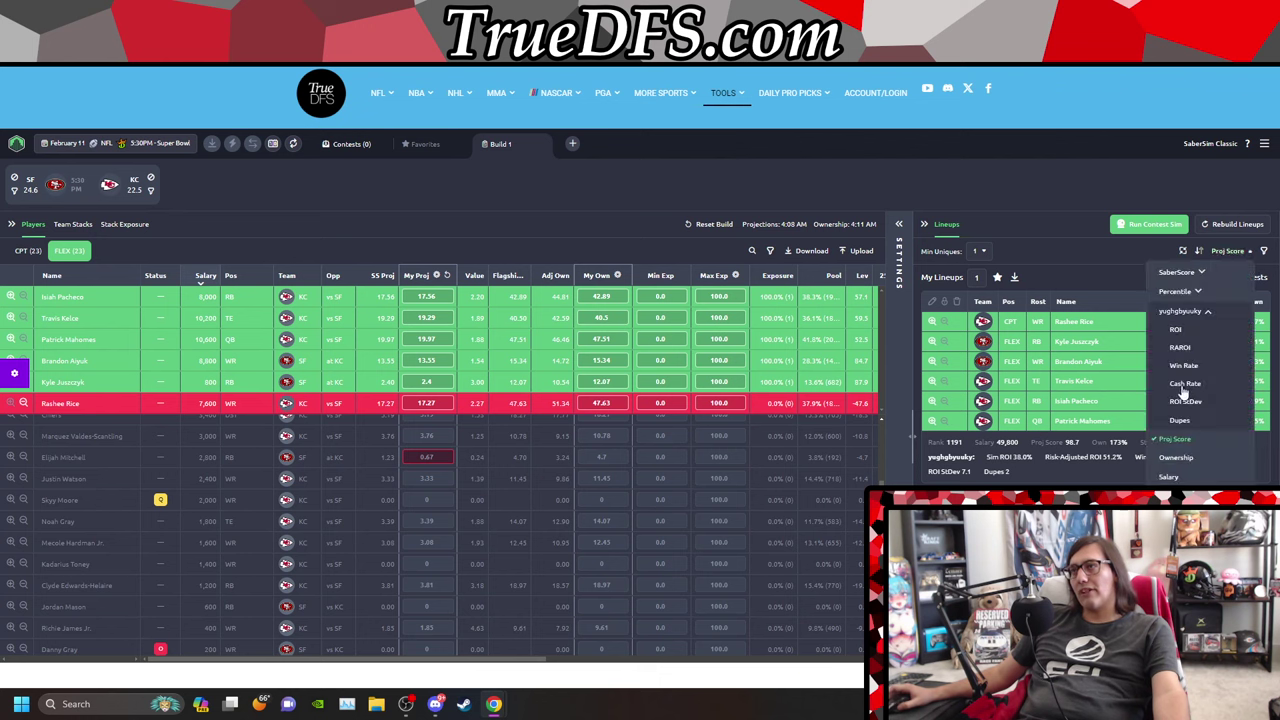
click(1185, 387)
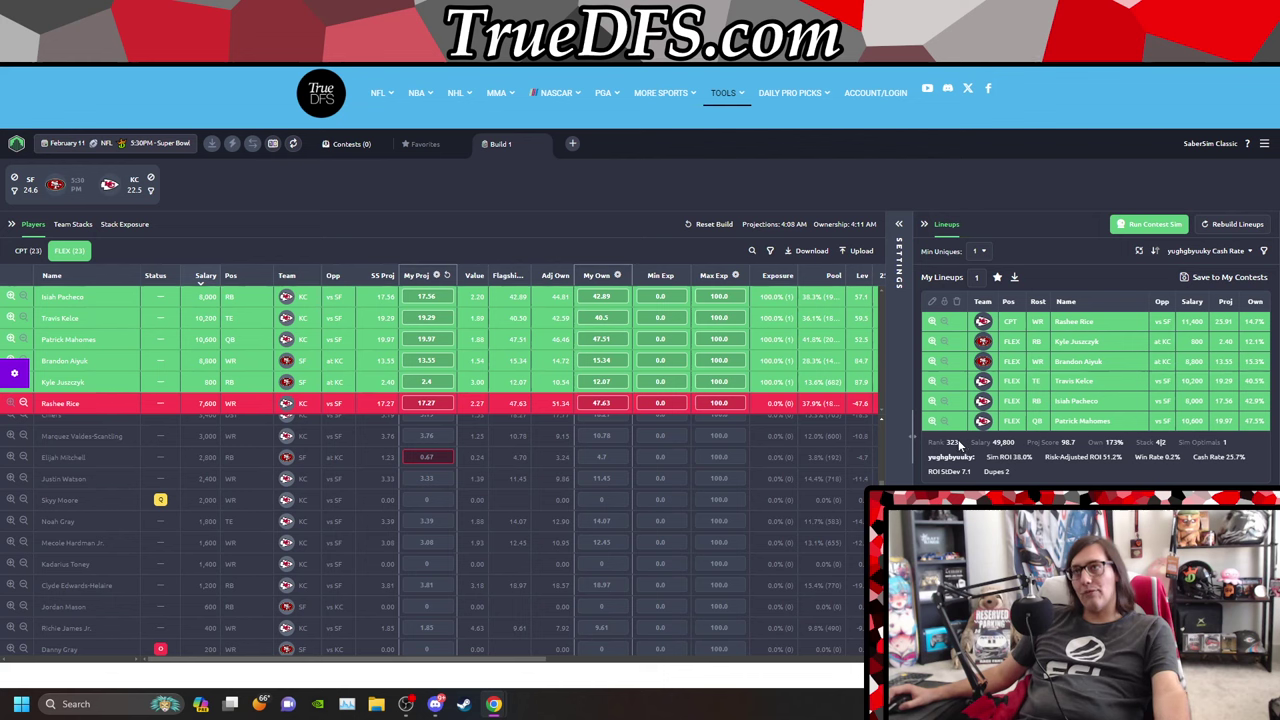
Step: Rank lineups by RAROI, showing the Rice-captain lineup at 51.2% risk-adjusted ROI
drag(929, 443, 946, 447)
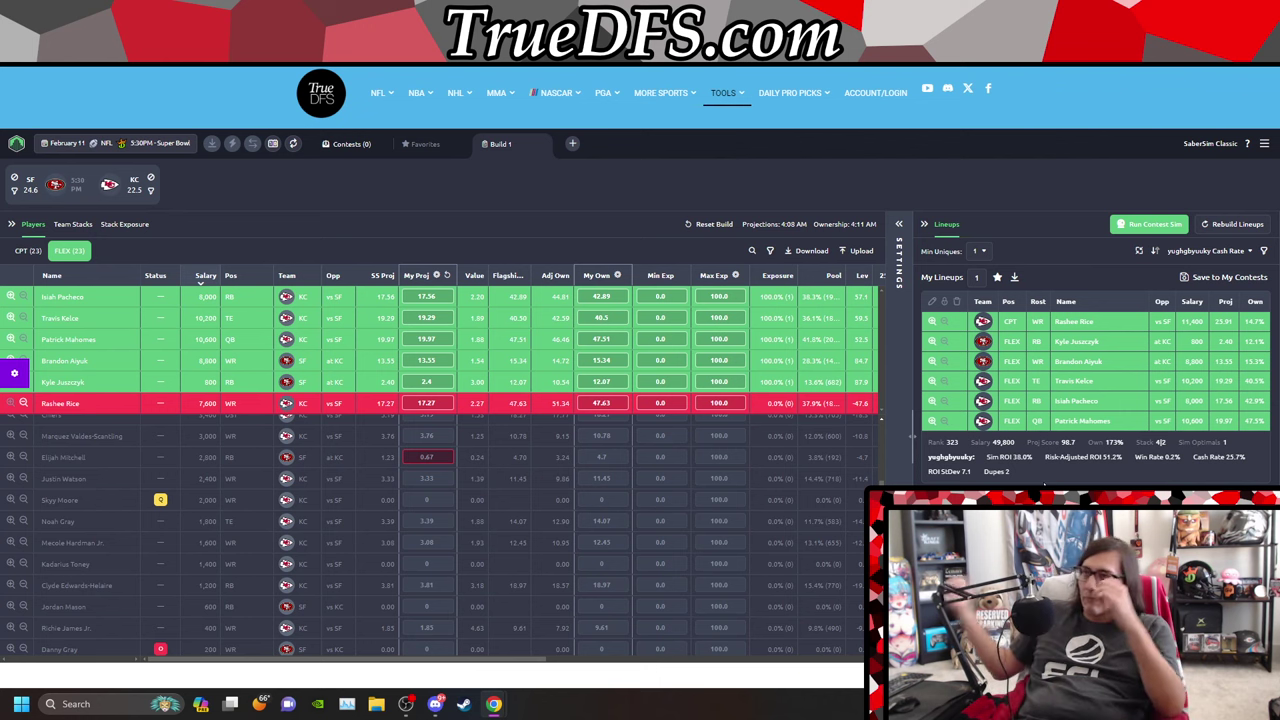
click(1212, 251)
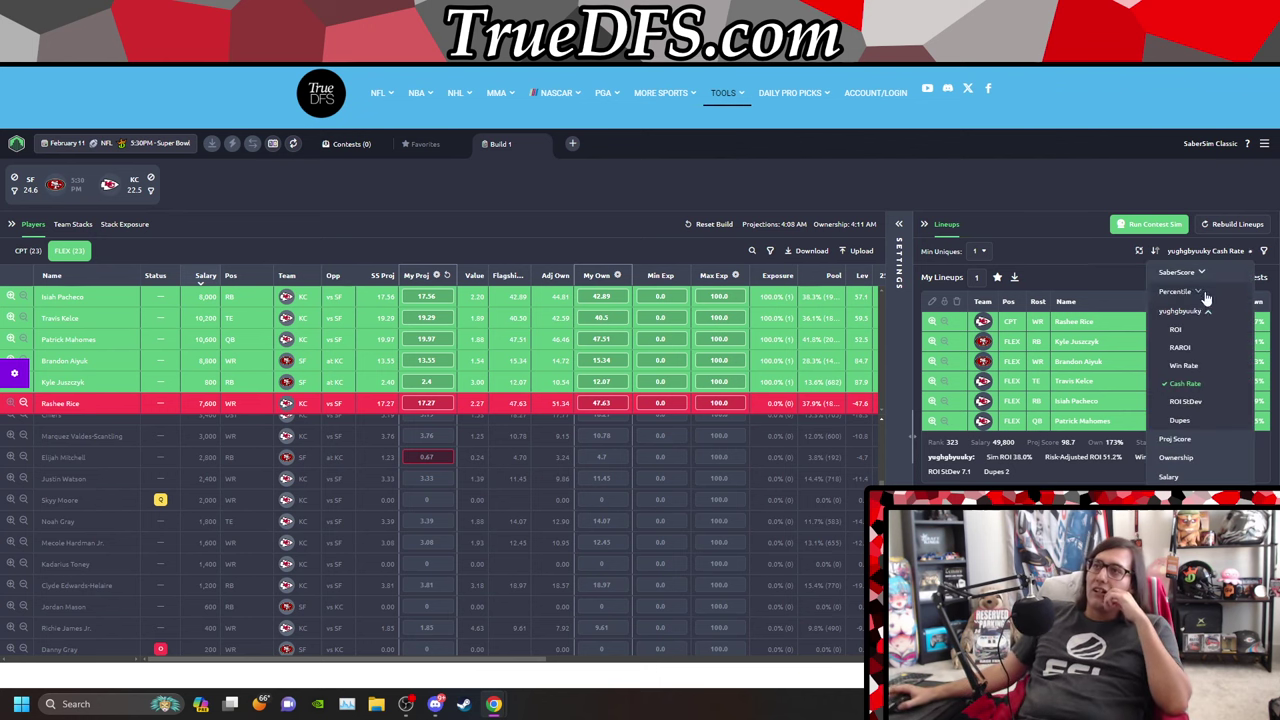
click(1180, 347)
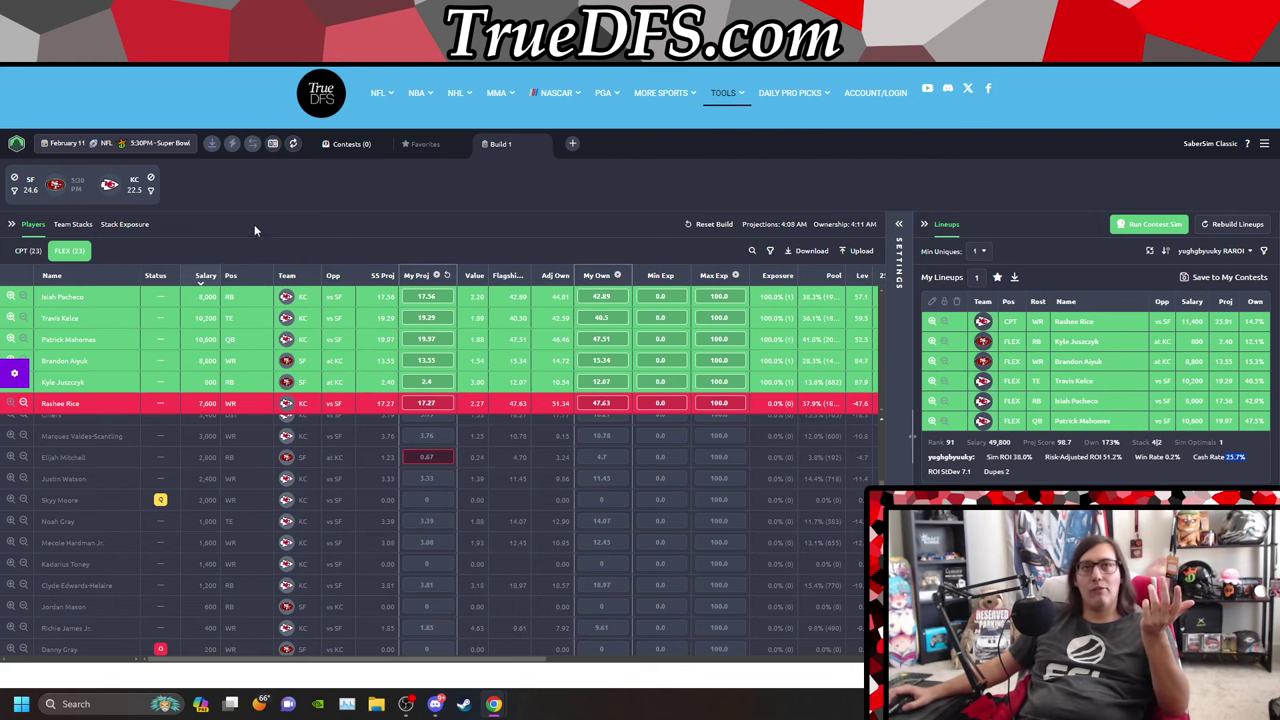
Step: Unlock Pacheco, Kelce, Mahomes, Aiyuk, Juszczyk and Rice at FLEX, and Rice as captain
click(12, 297)
click(12, 297)
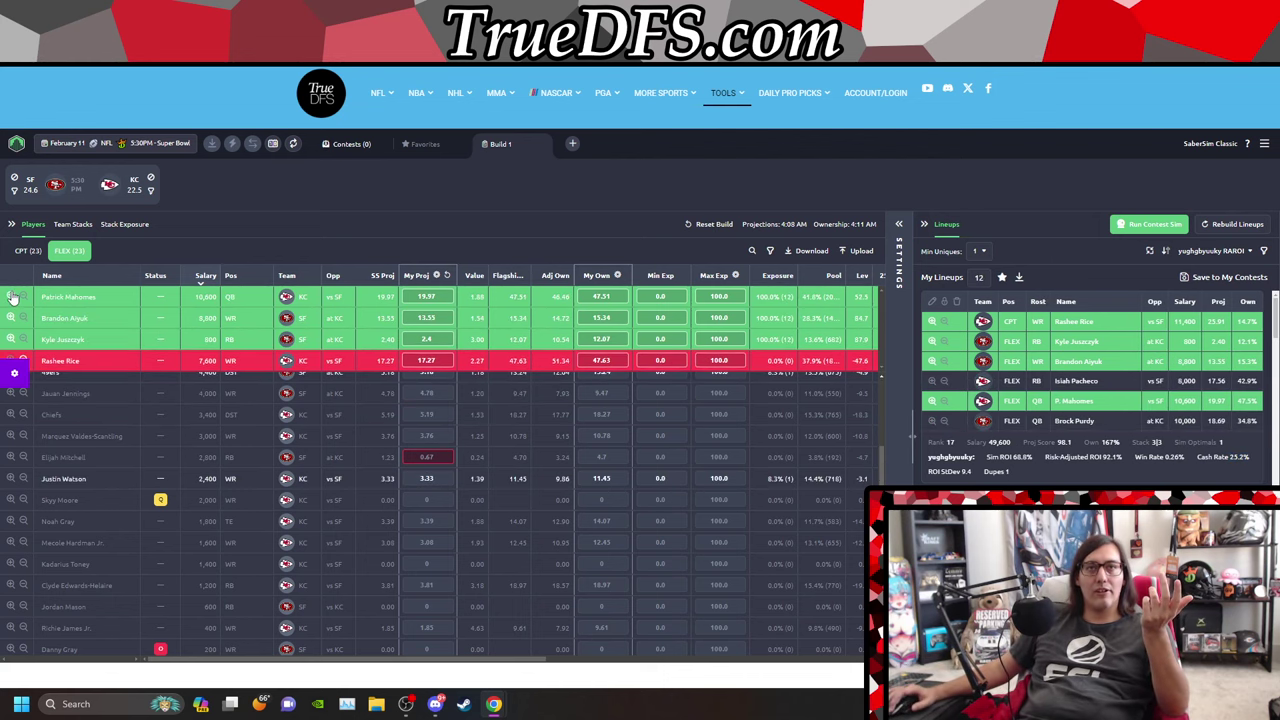
click(12, 297)
click(12, 297)
click(14, 297)
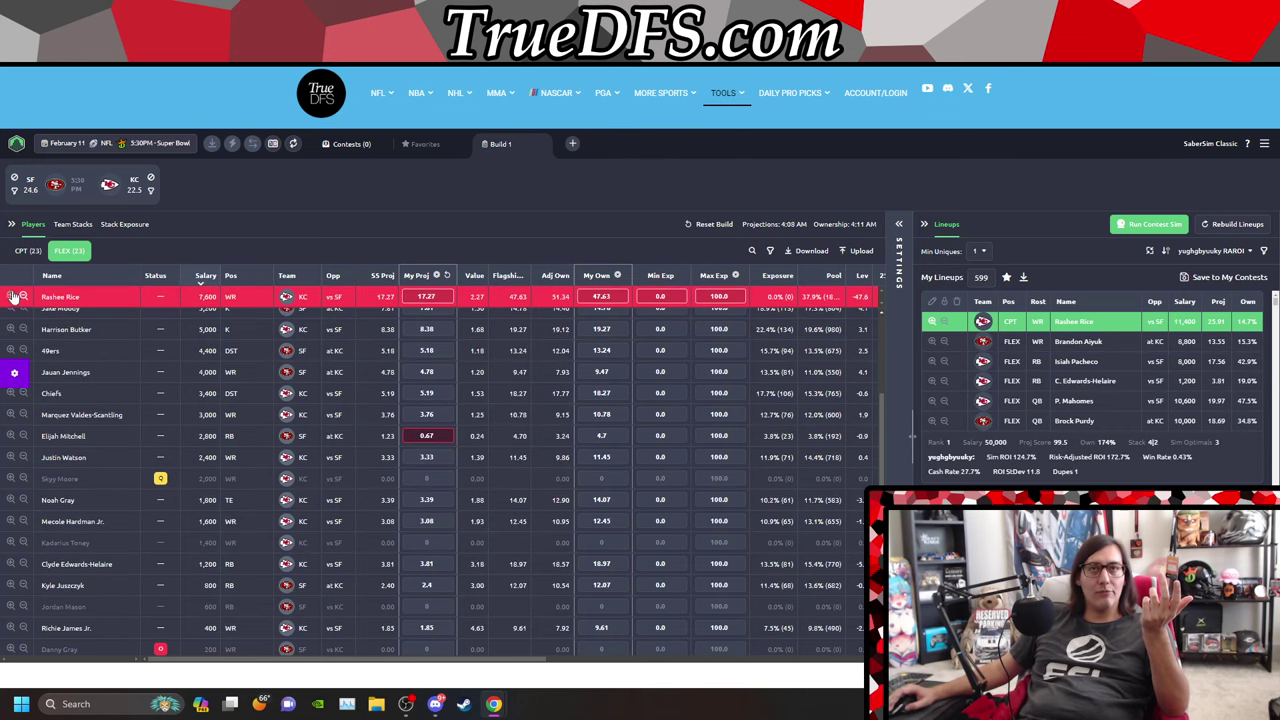
click(22, 297)
click(26, 250)
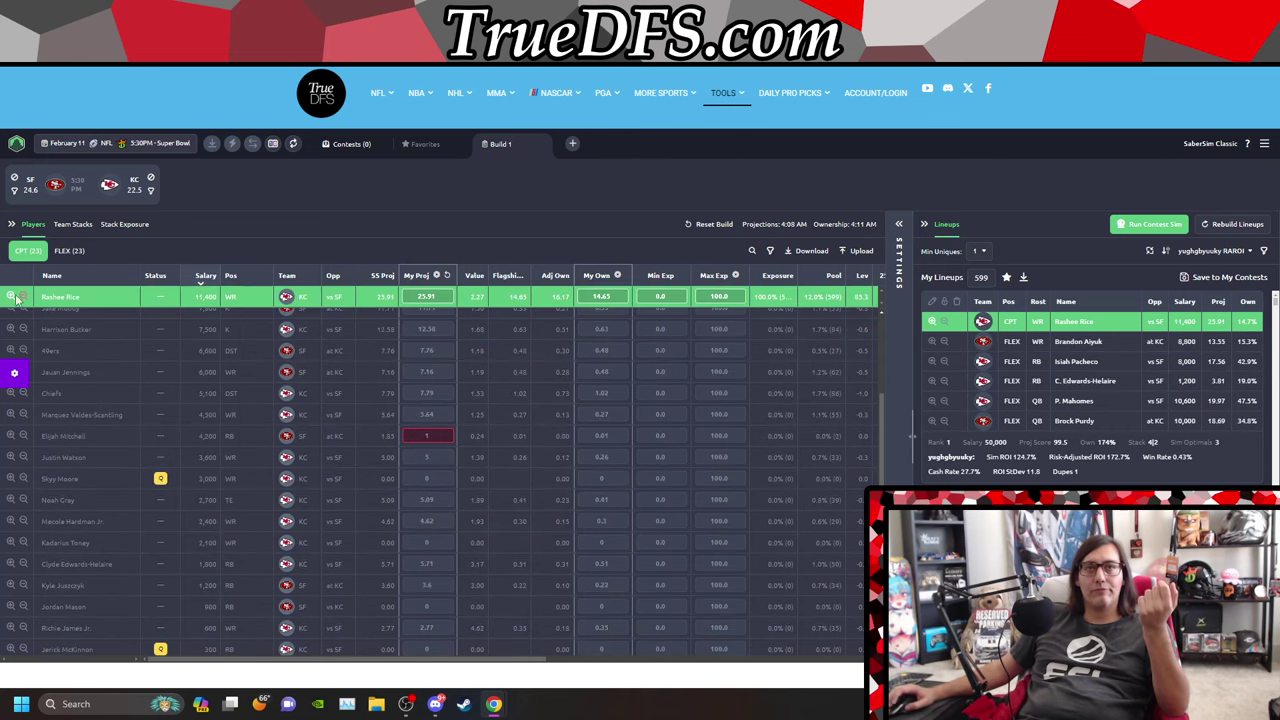
click(38, 295)
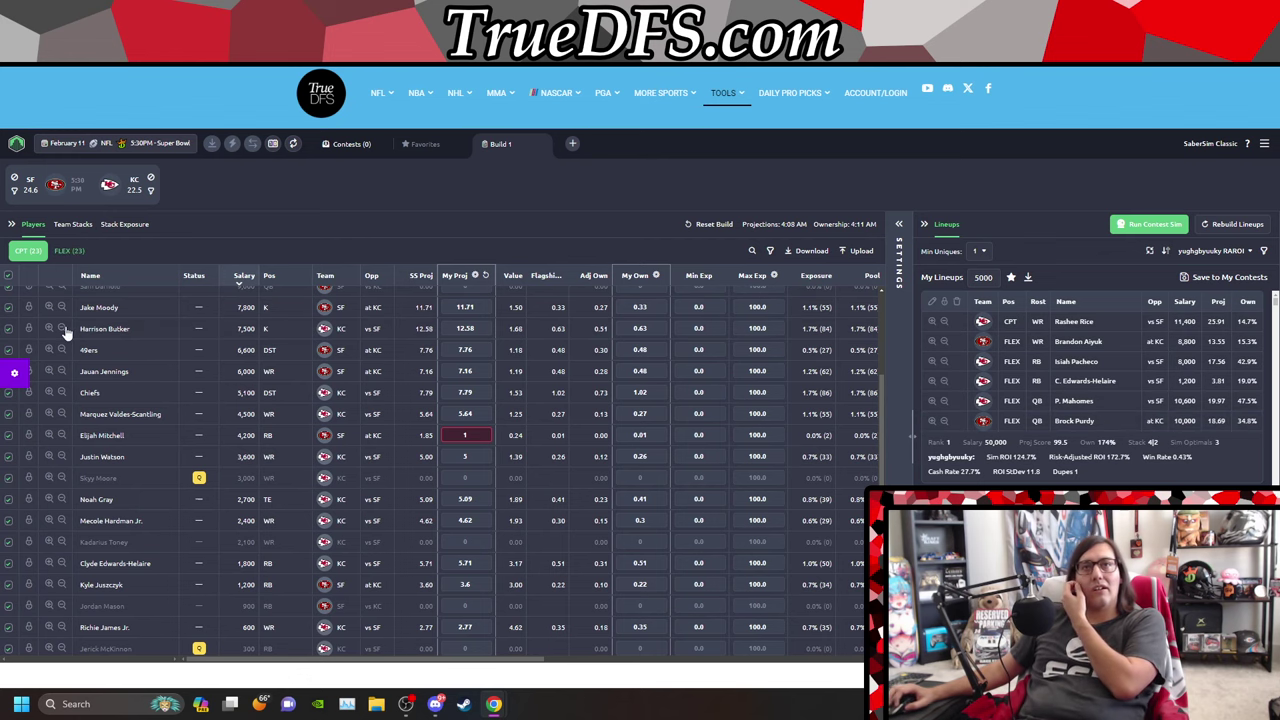
Step: Test-lock McCaffrey at FLEX and as captain, then unlock him again
click(70, 250)
click(48, 297)
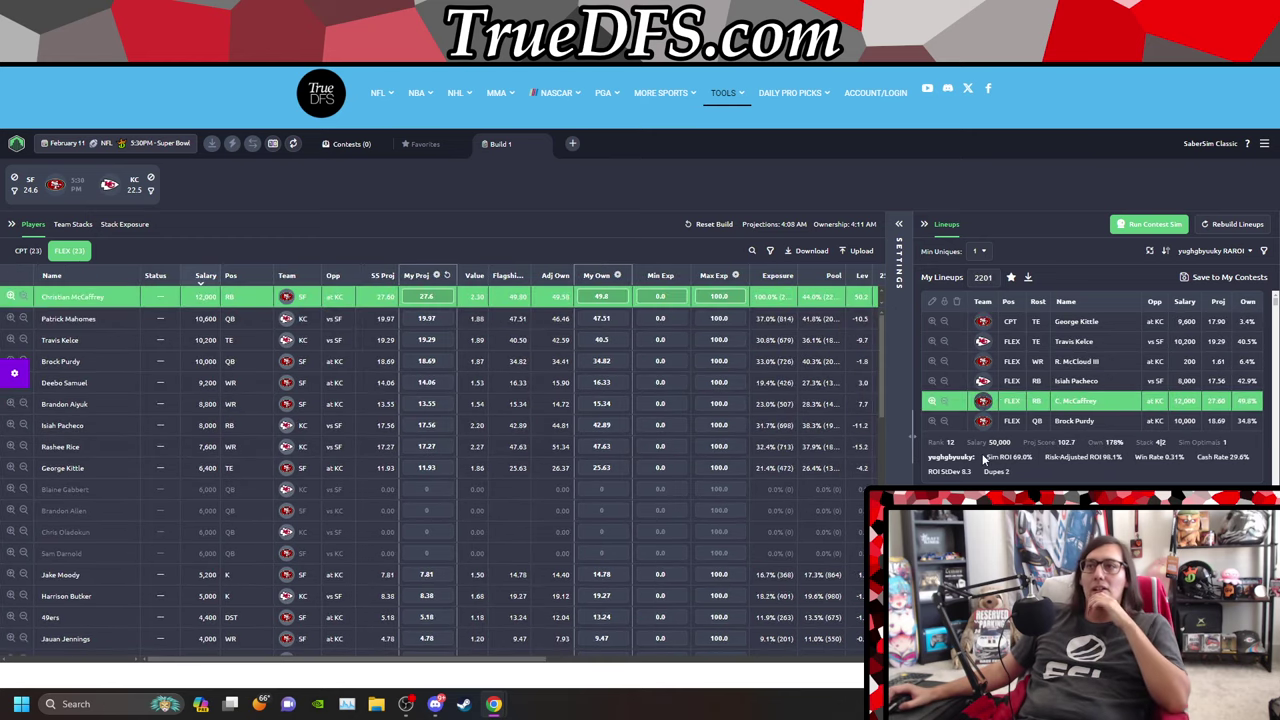
drag(1257, 462, 1221, 459)
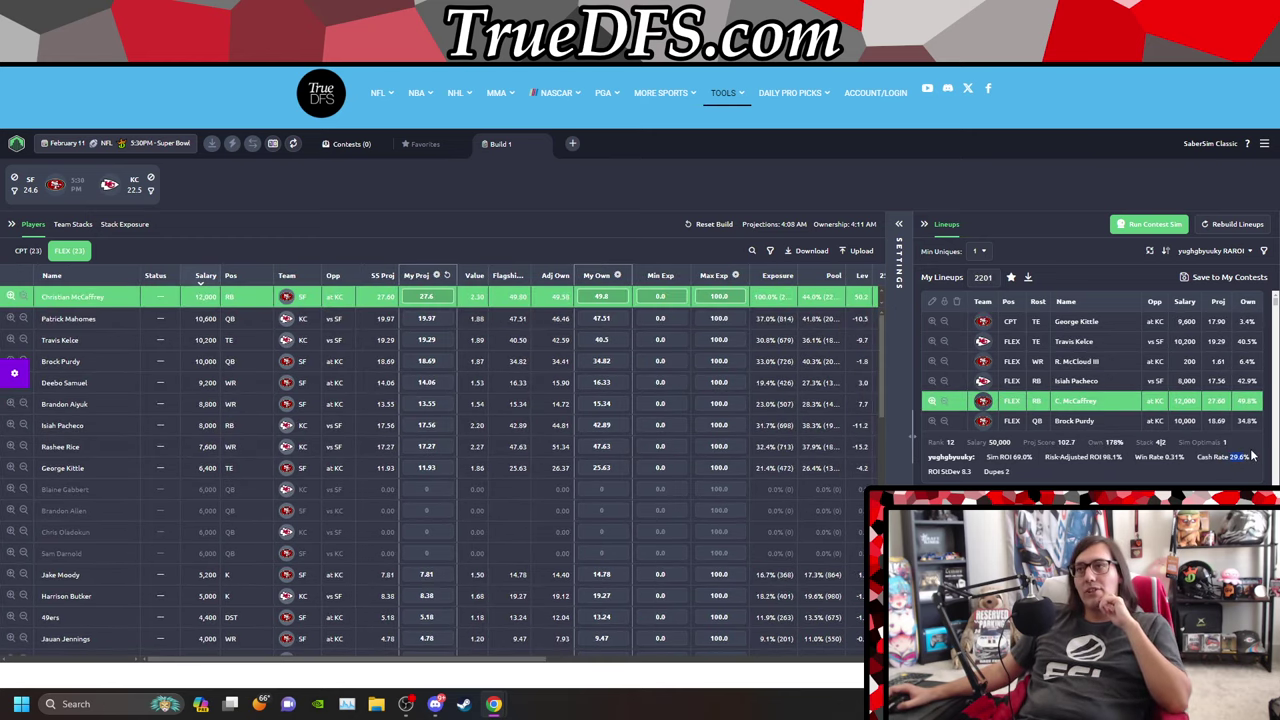
click(33, 254)
click(33, 253)
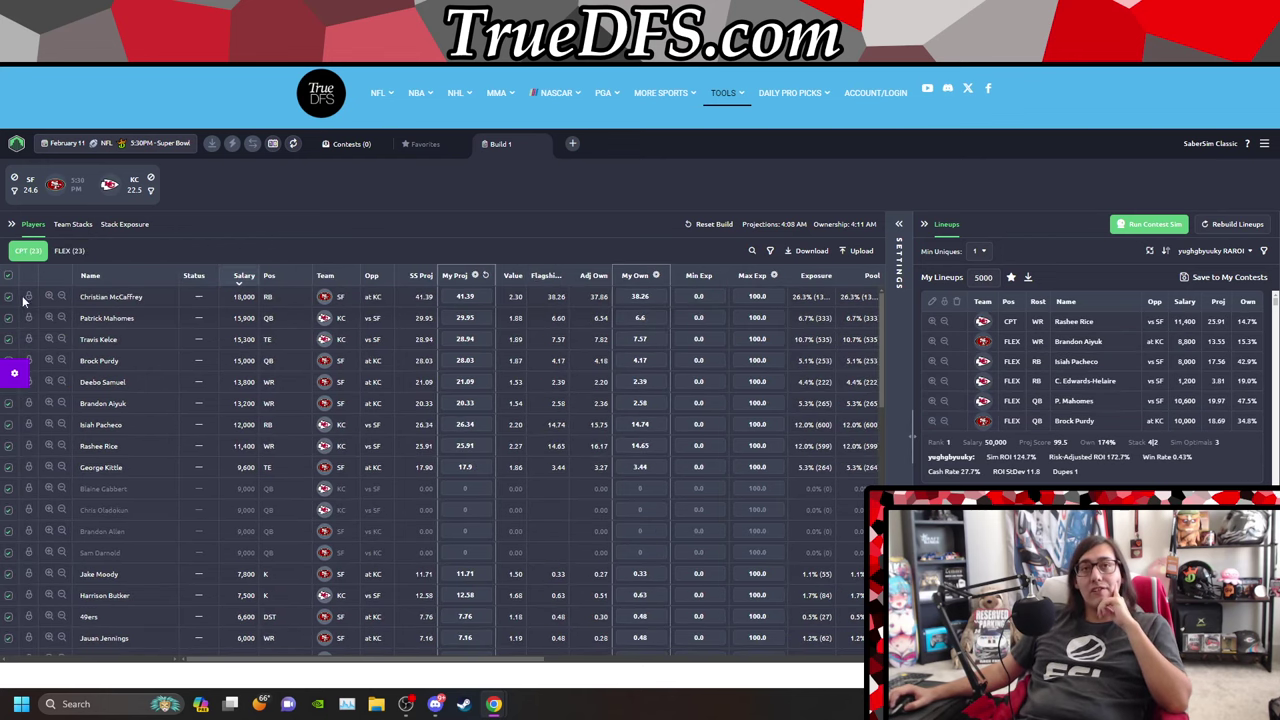
click(52, 297)
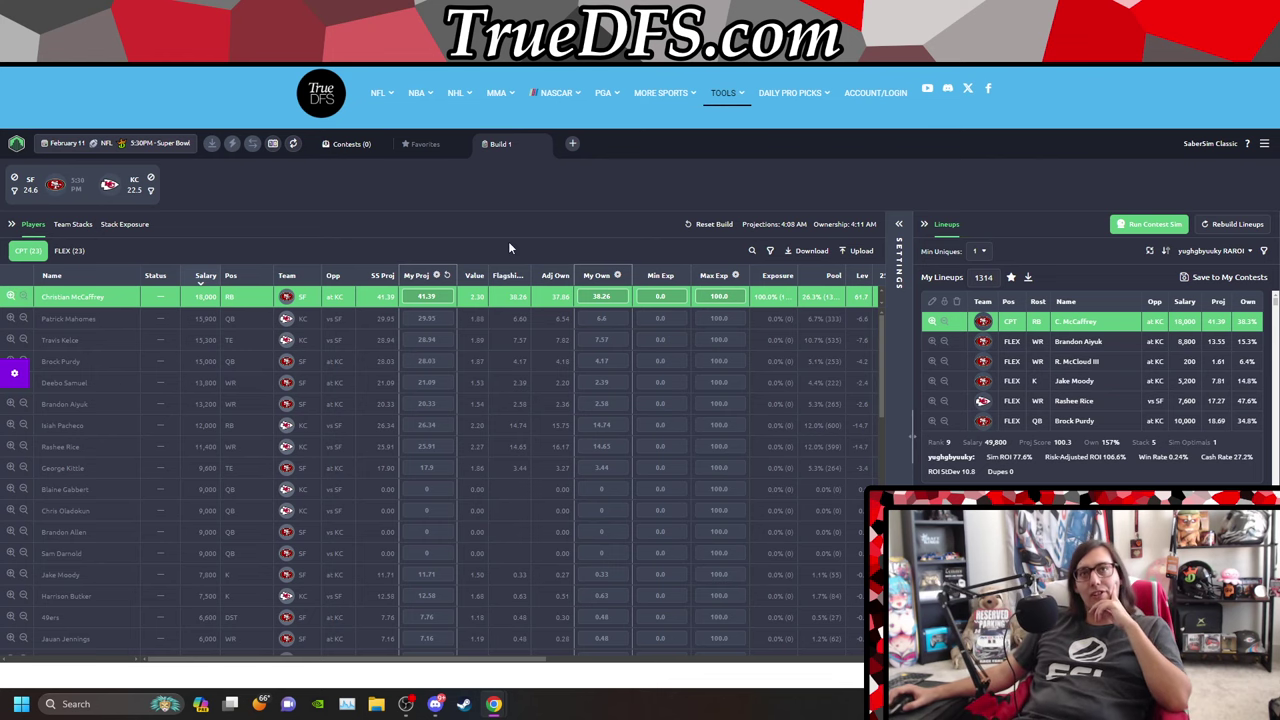
click(15, 298)
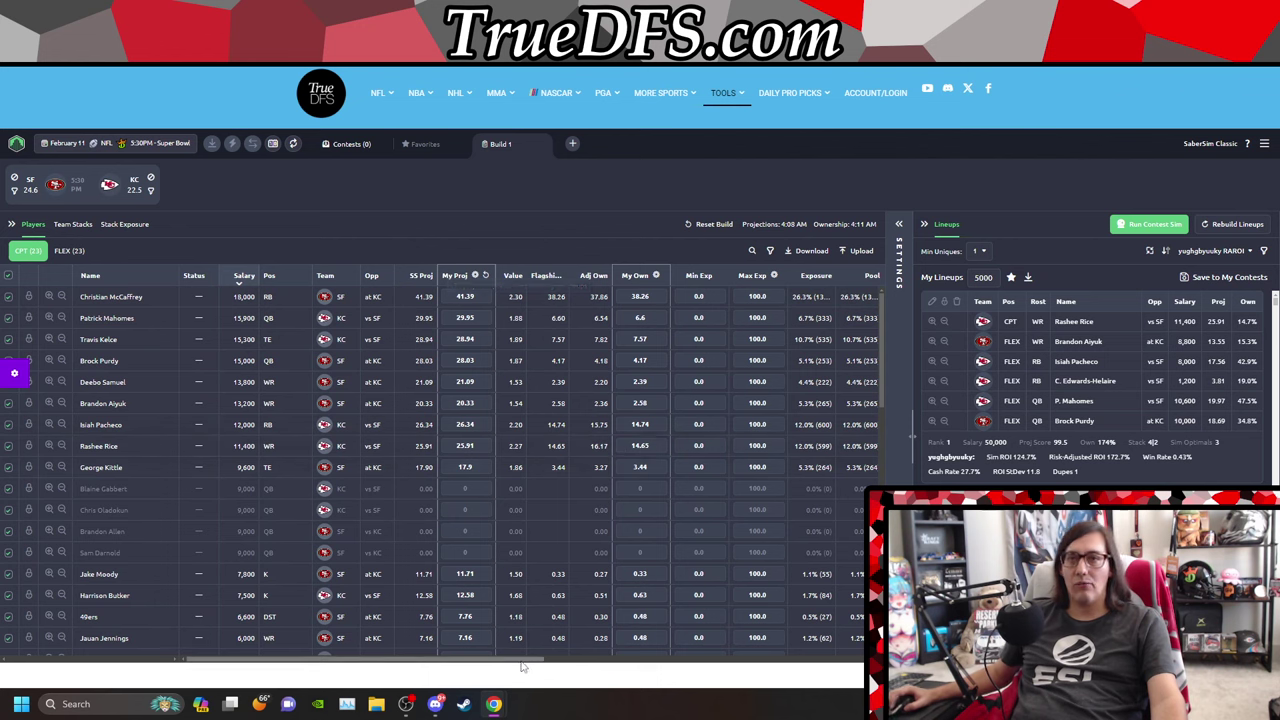
Step: Bring up the FLEX player pool and scroll through the players
click(239, 285)
click(237, 280)
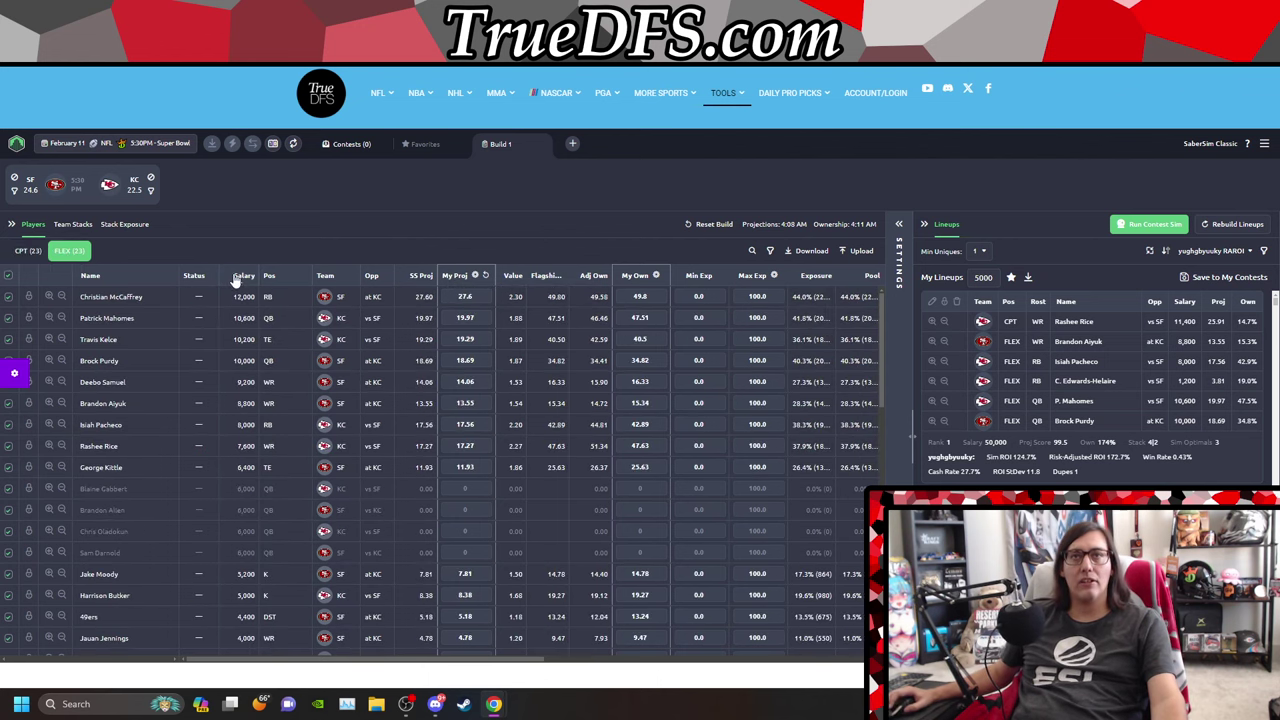
scroll(350, 344, down, 15)
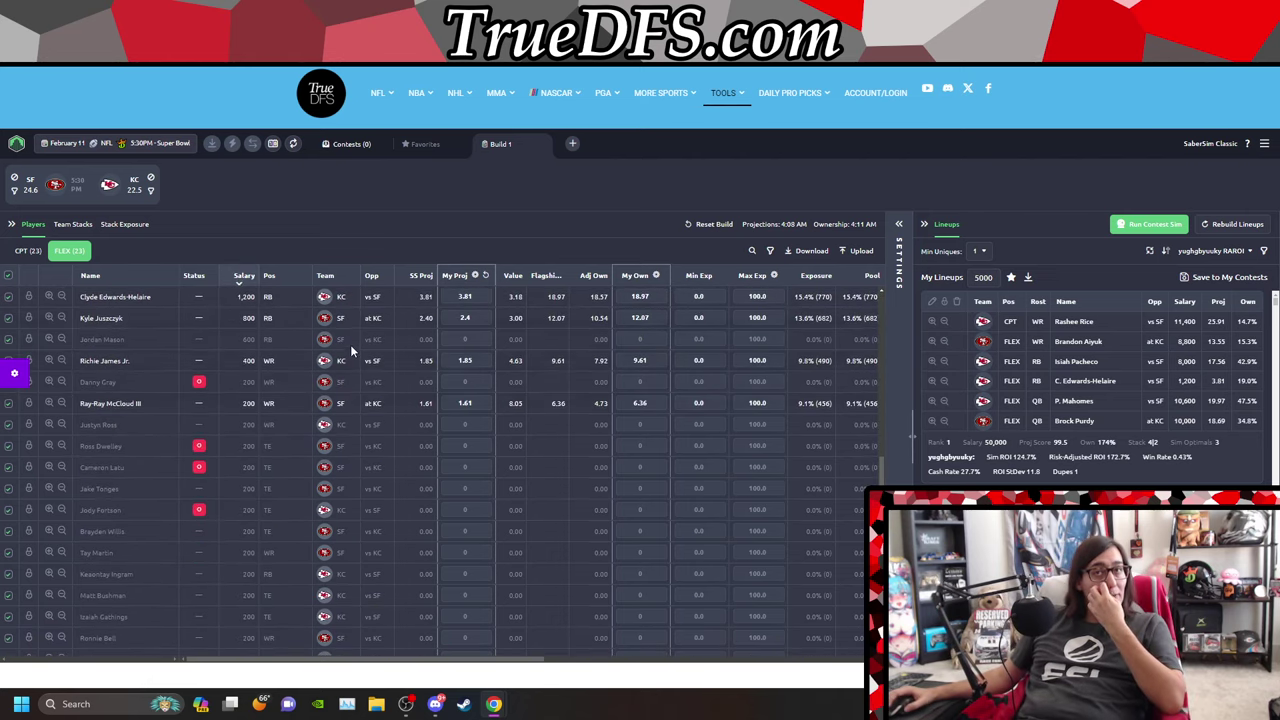
scroll(352, 345, up, 1)
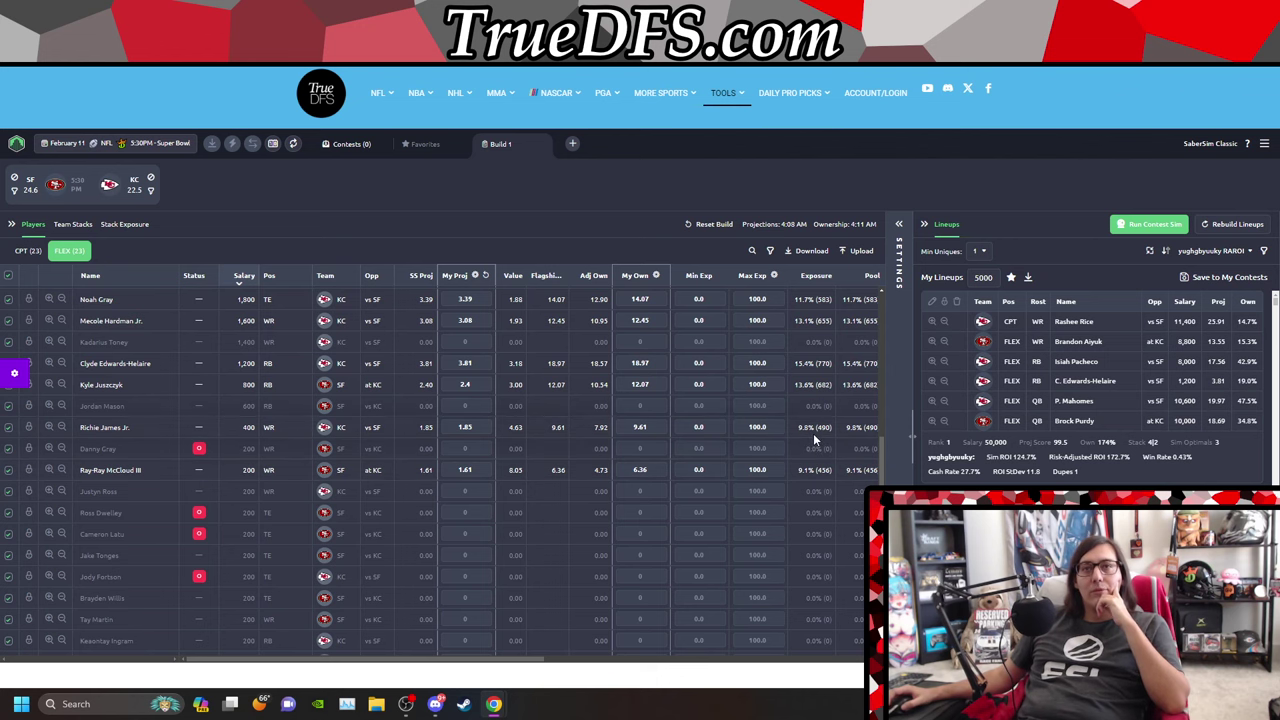
scroll(813, 433, up, 1)
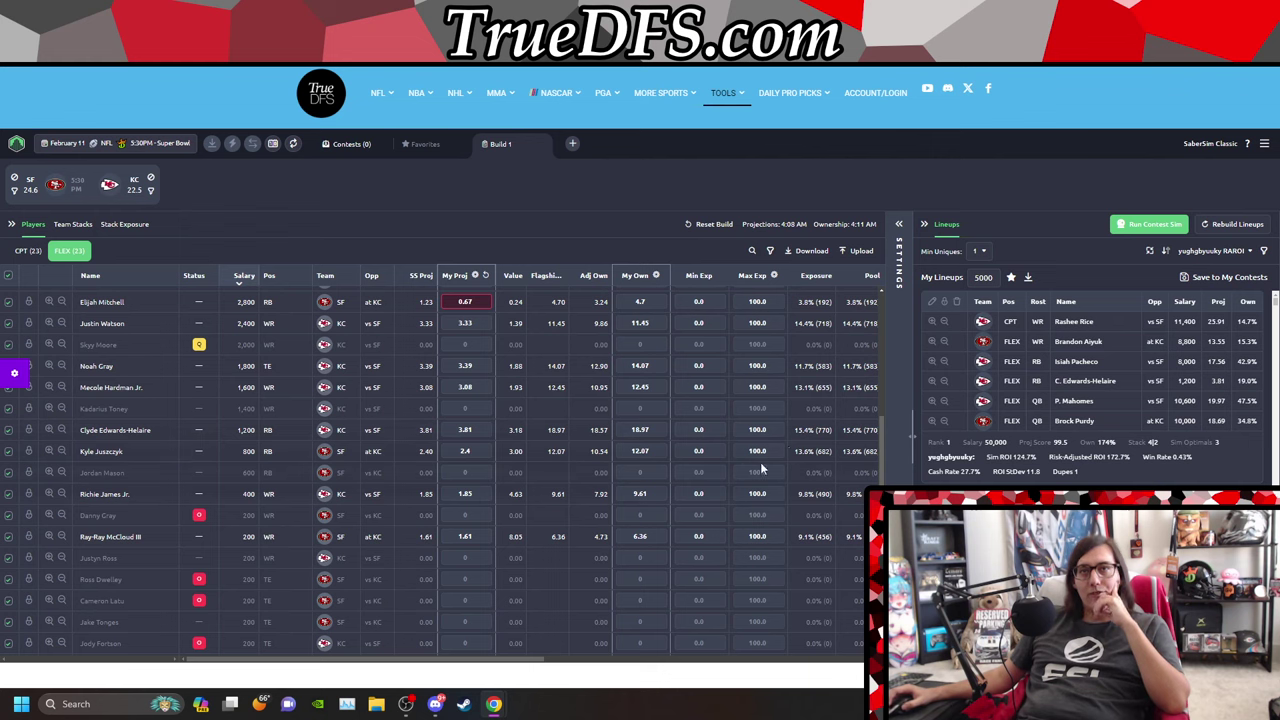
scroll(770, 410, up, 3)
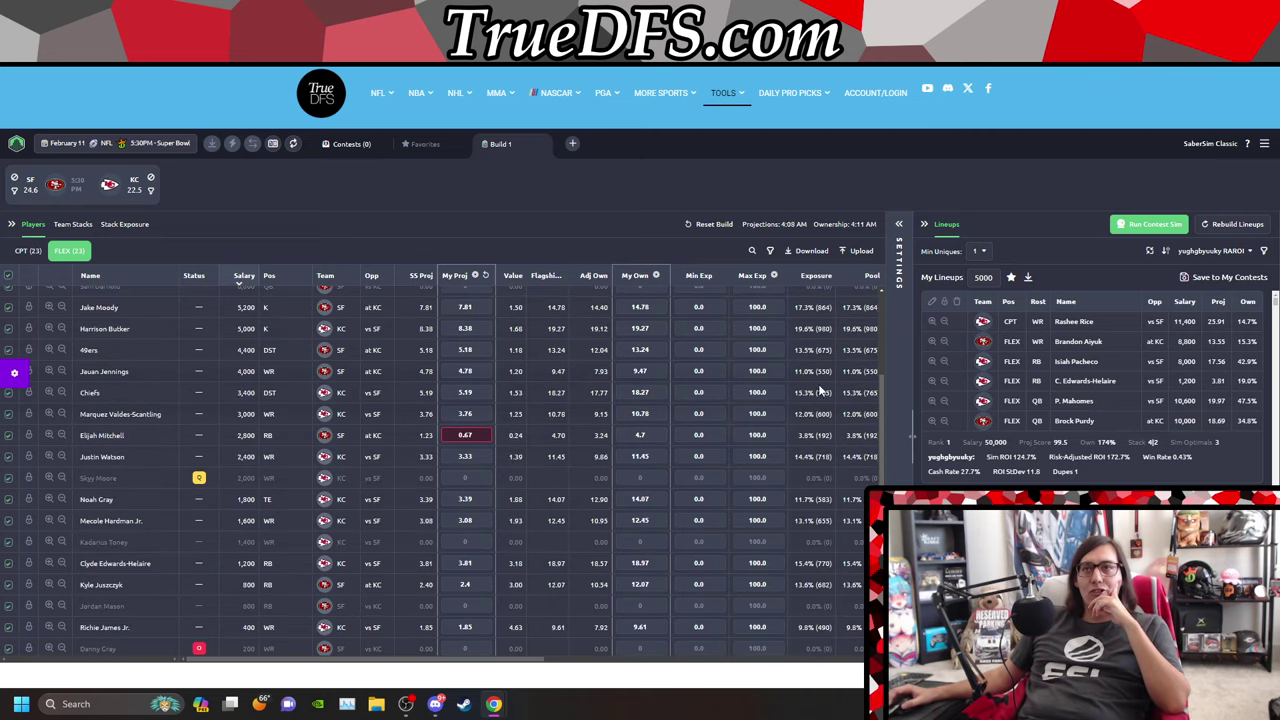
scroll(812, 360, down, 2)
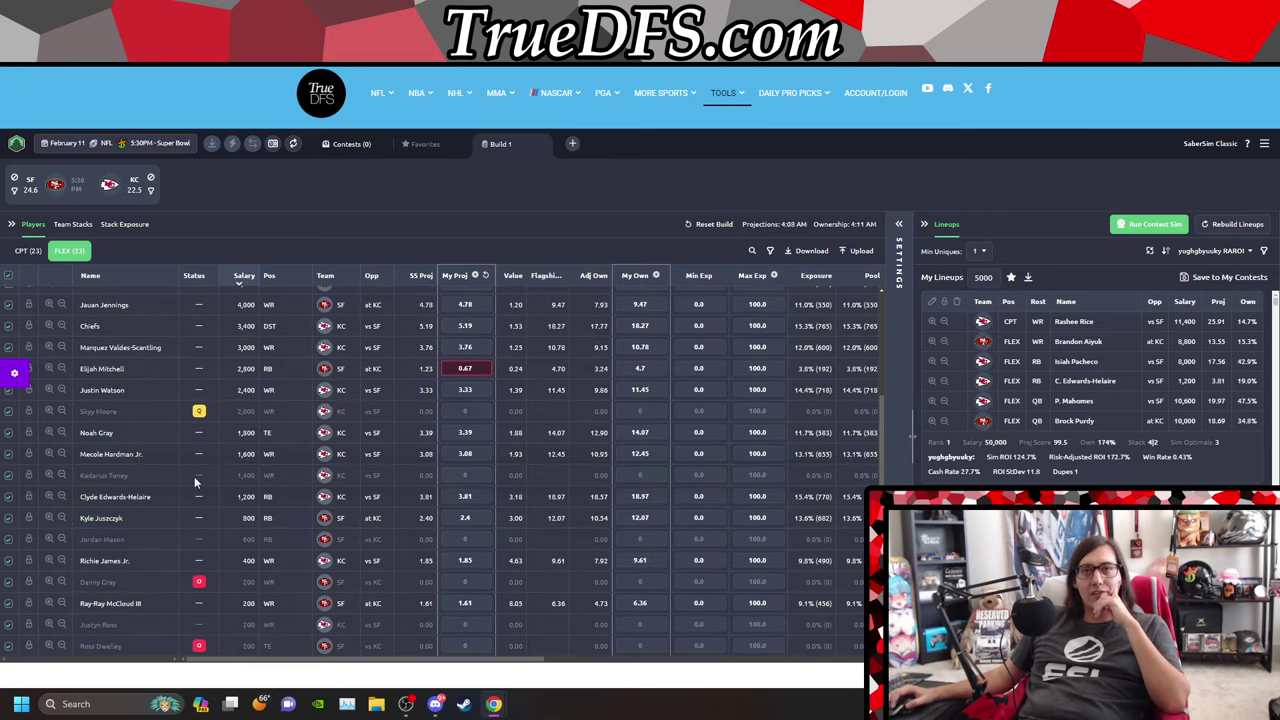
Step: Review Kyle Juszczyk's and Clyde Edwards-Helaire's simulated scoring distribution histograms
click(104, 519)
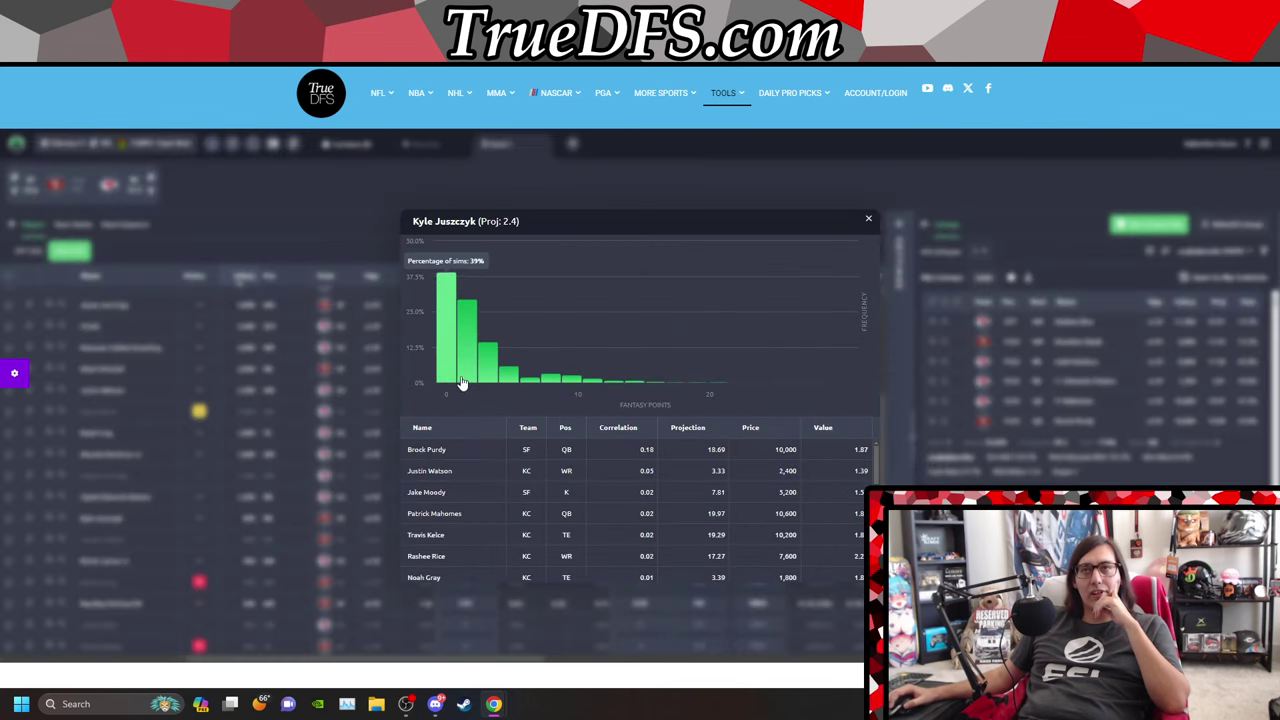
mouse_move(474, 374)
mouse_move(558, 390)
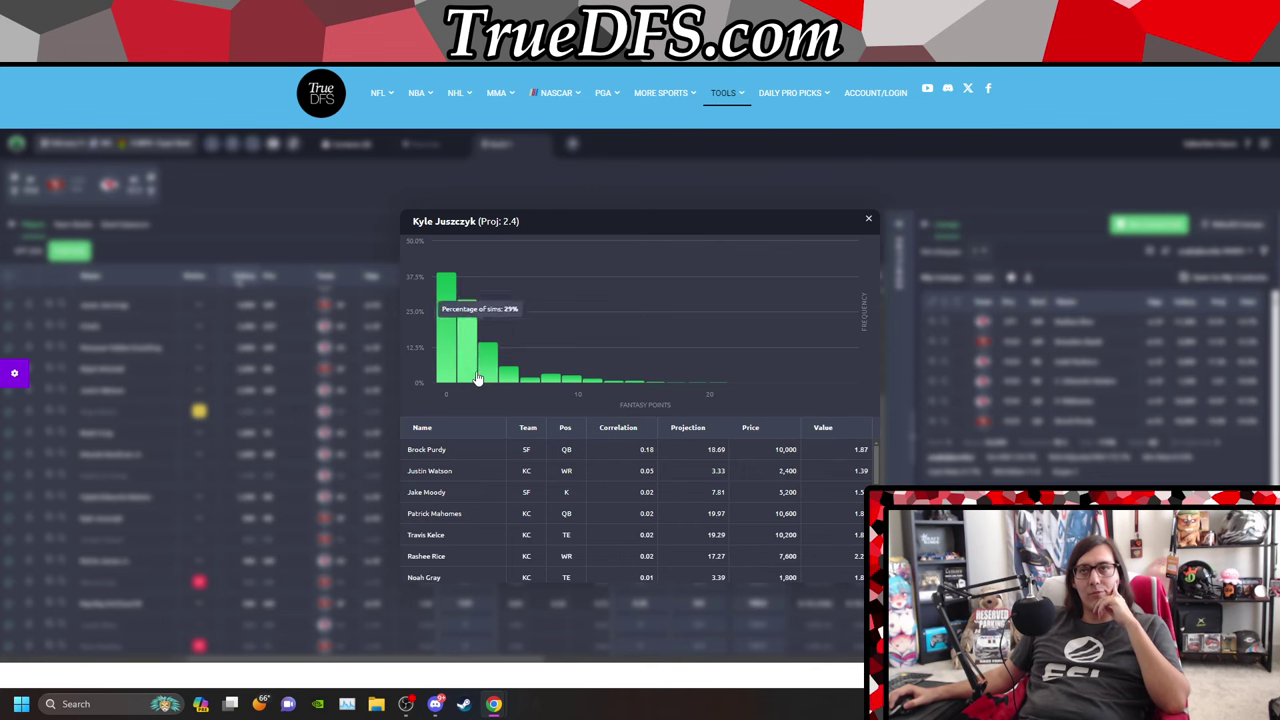
click(868, 219)
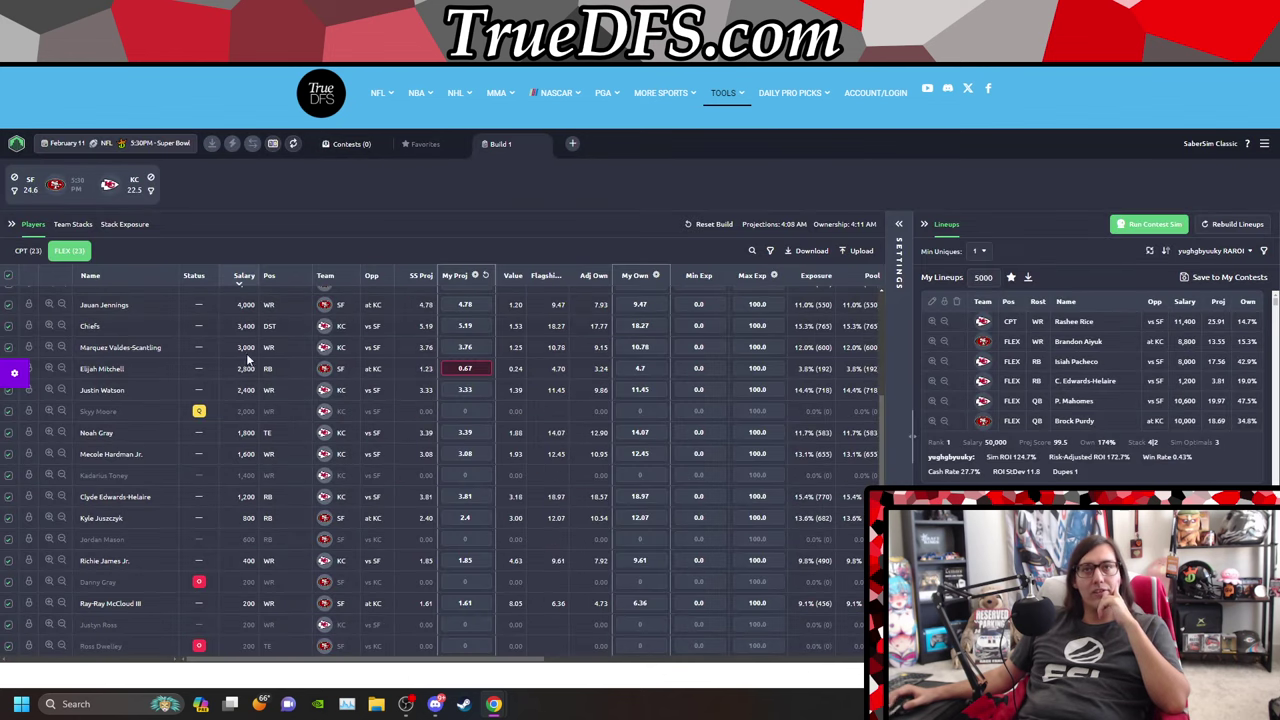
click(105, 497)
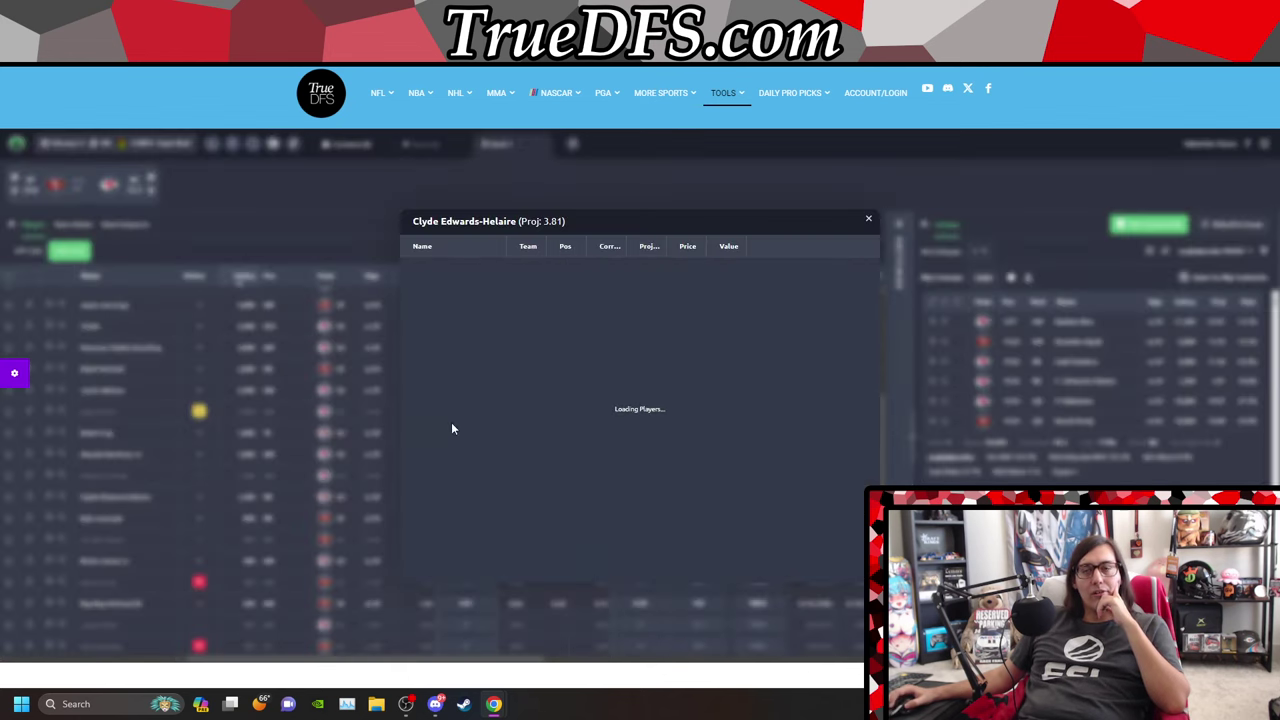
mouse_move(476, 374)
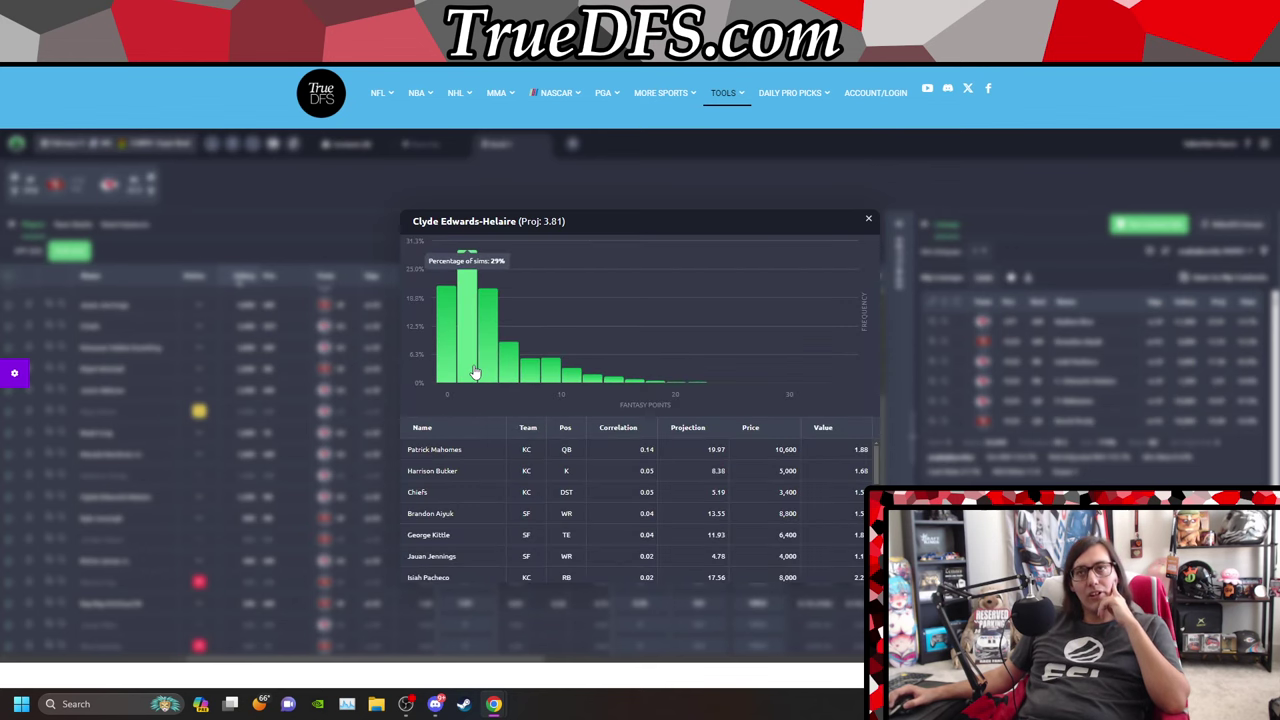
click(870, 218)
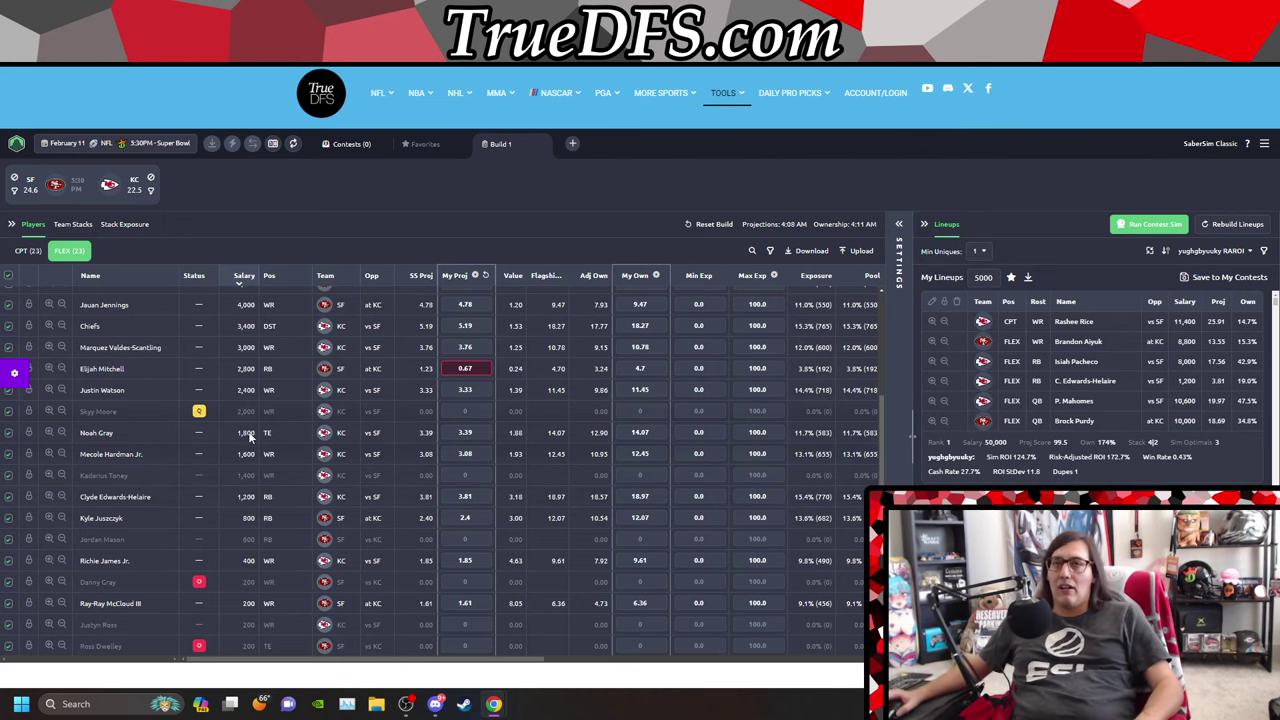
scroll(249, 437, up, 3)
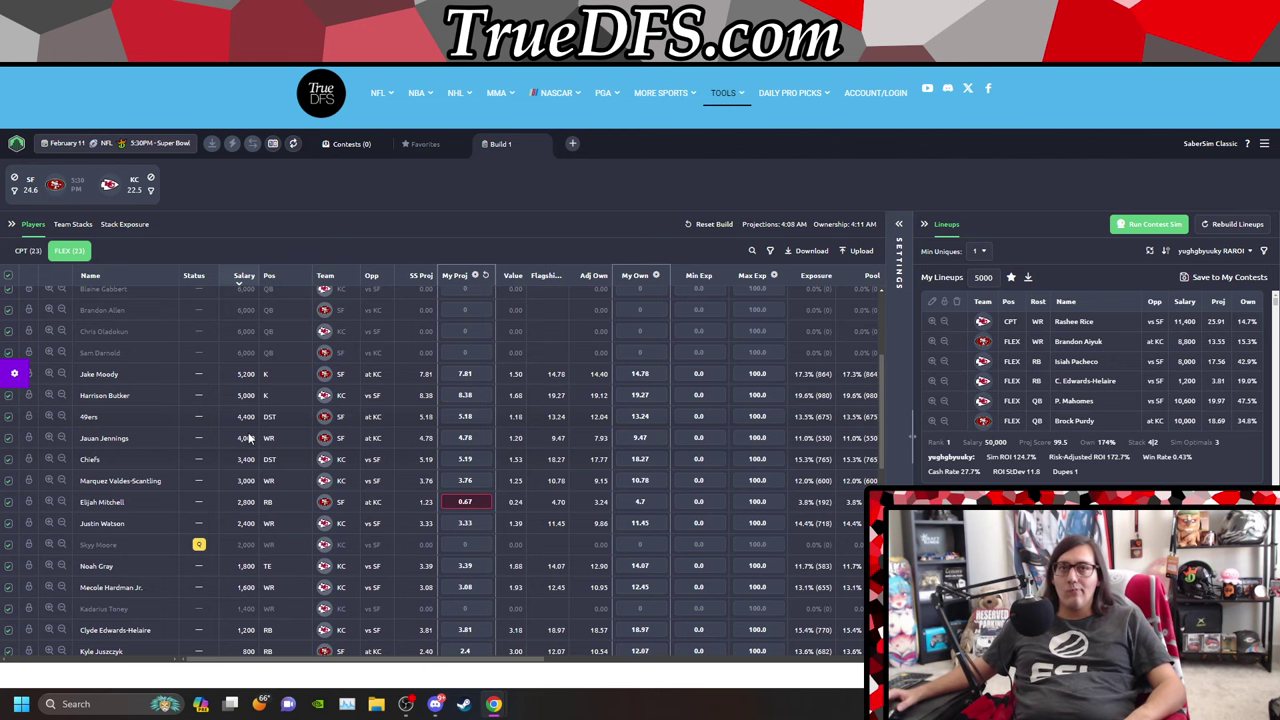
scroll(249, 437, up, 2)
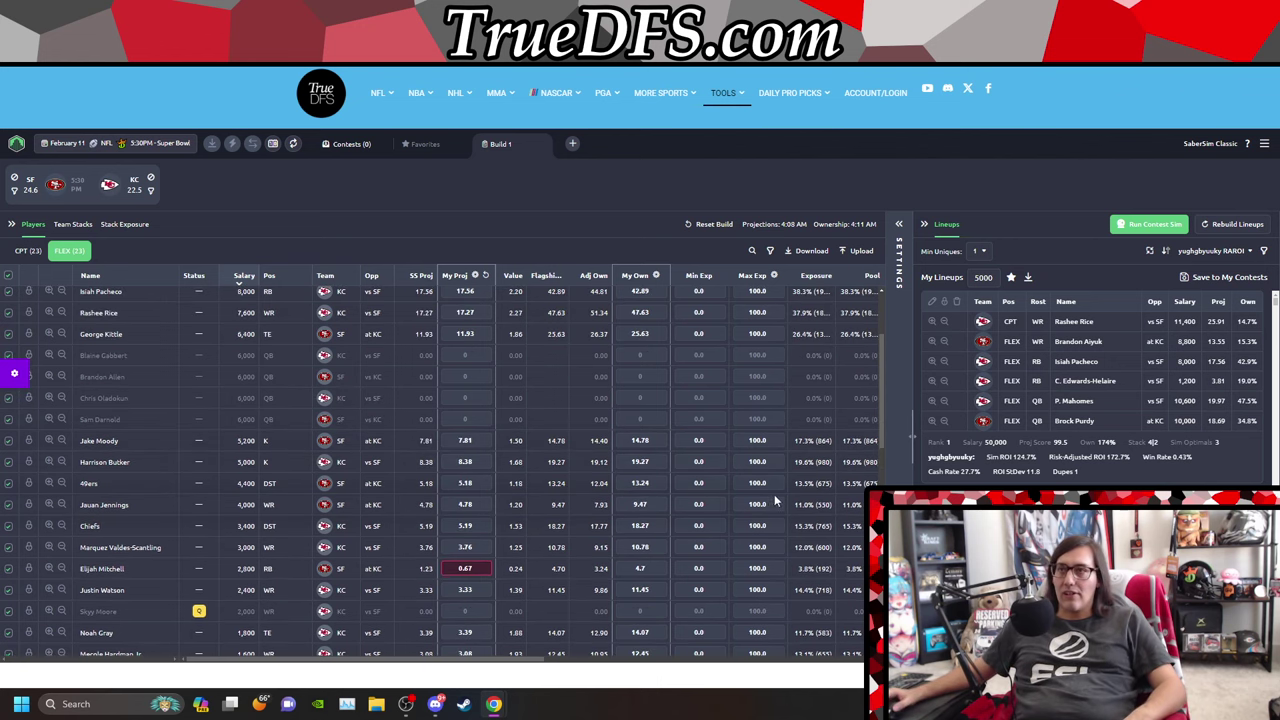
scroll(815, 484, up, 3)
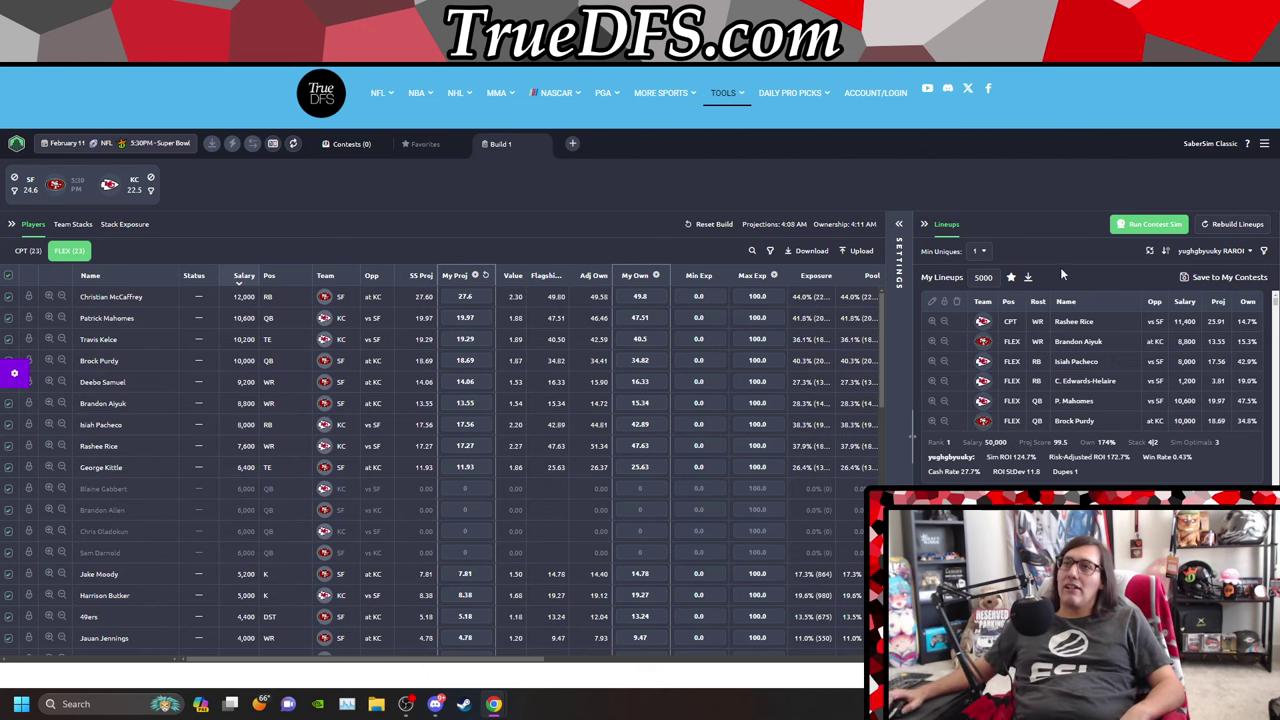
Step: In build settings, add a contest sim named 'gf gfvfvhkgvytgvghvhg' and open its payout structures
click(904, 272)
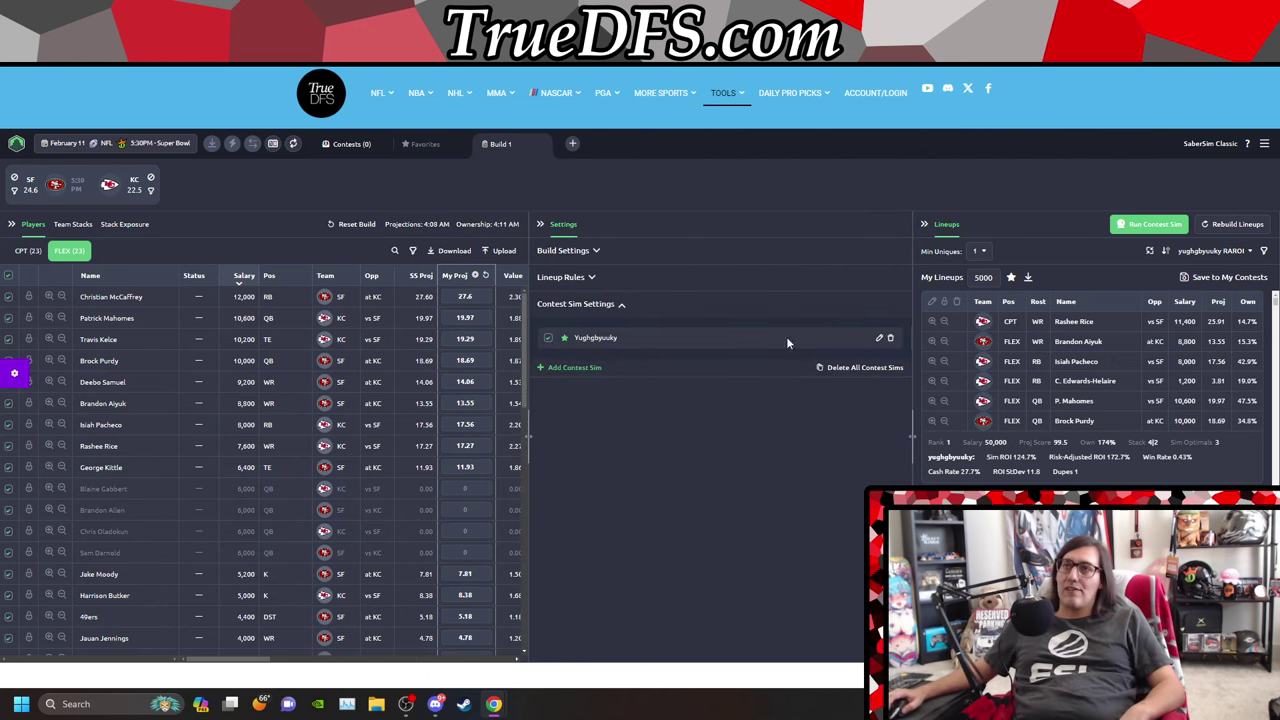
click(589, 369)
click(660, 334)
text(gf gfvfvhkgvytgvghvhg)
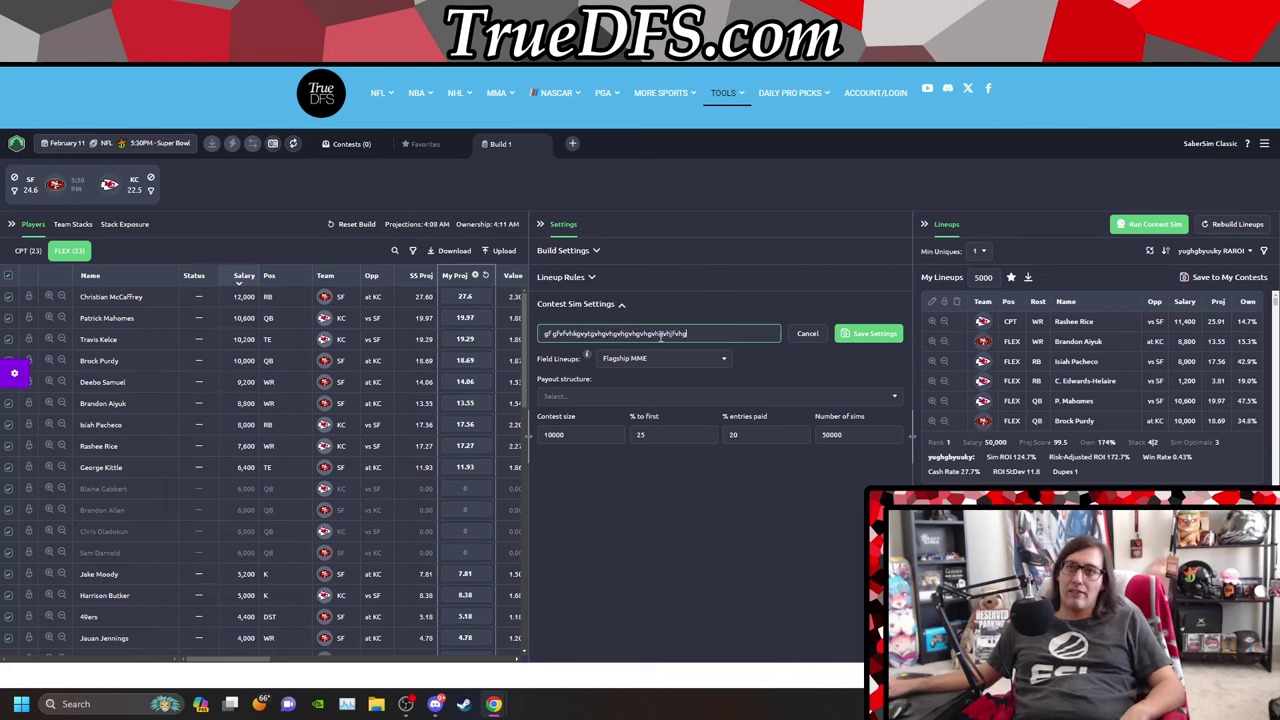
click(671, 396)
Step: Look up the $6M Super Bowl LVIII Millionaire contest details on DraftKings, then return to SaberSim
key(ctrl+Tab)
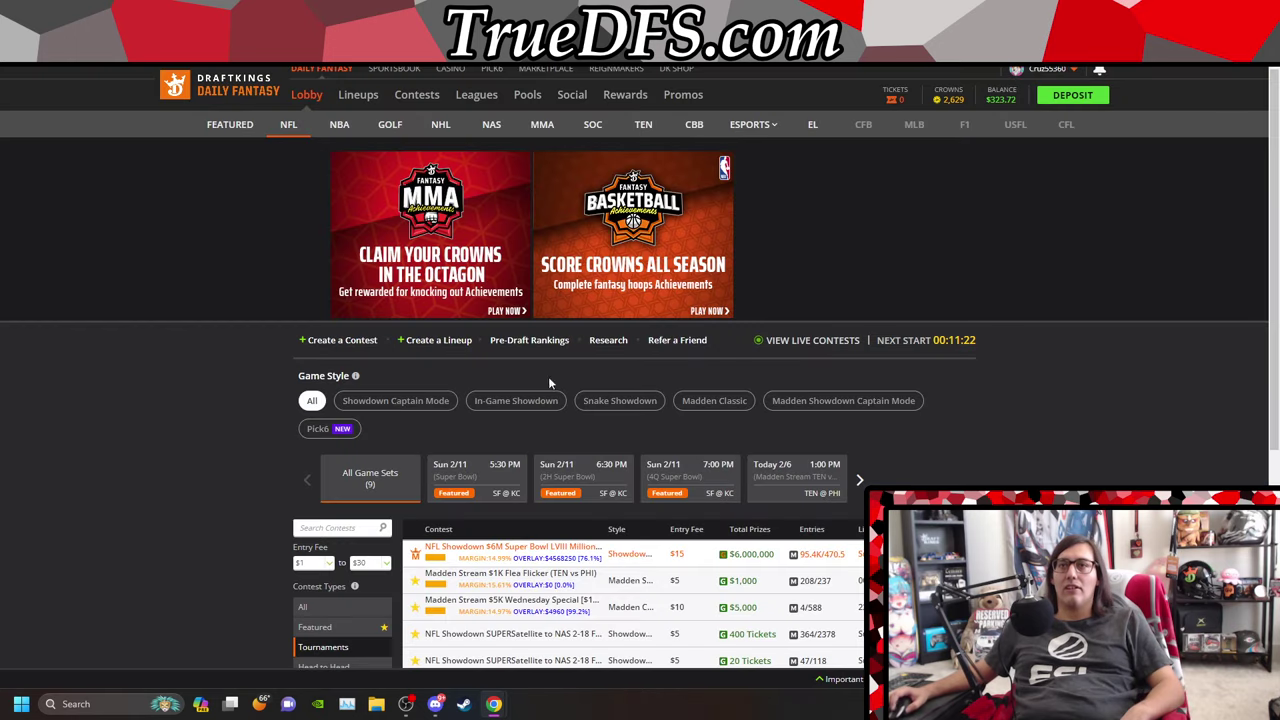
scroll(745, 428, down, 2)
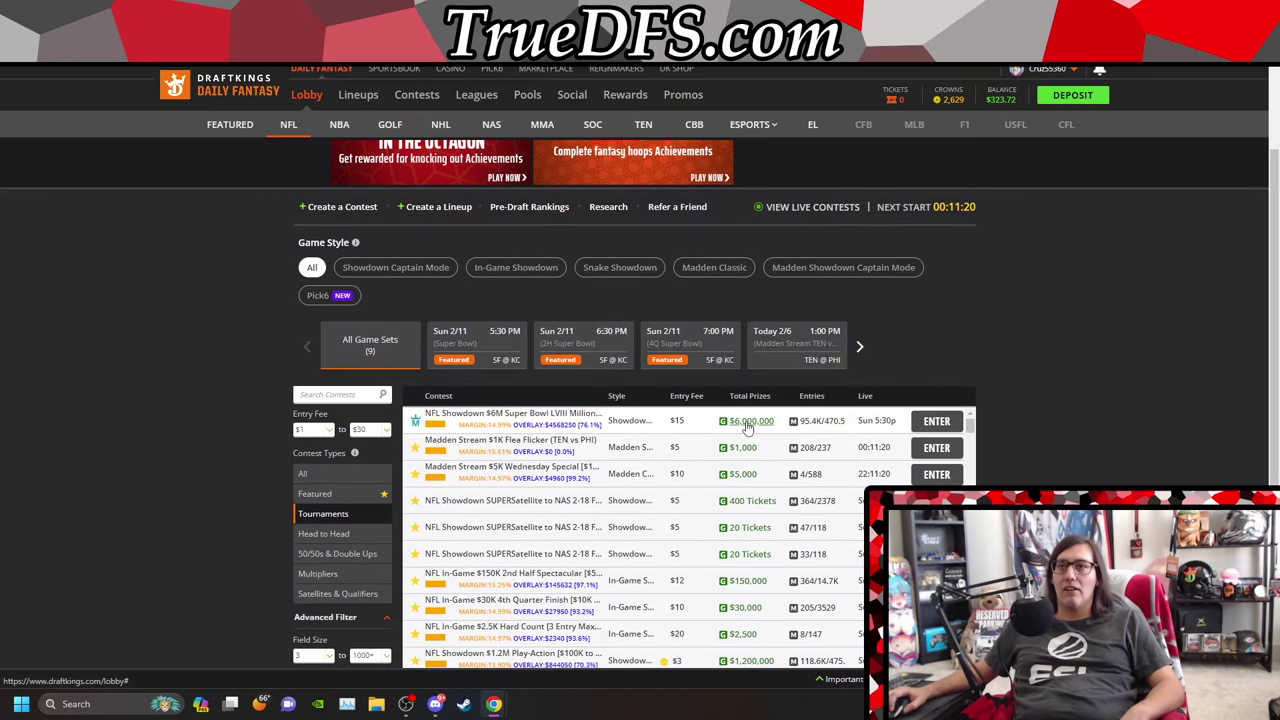
key(ctrl+shift+Tab)
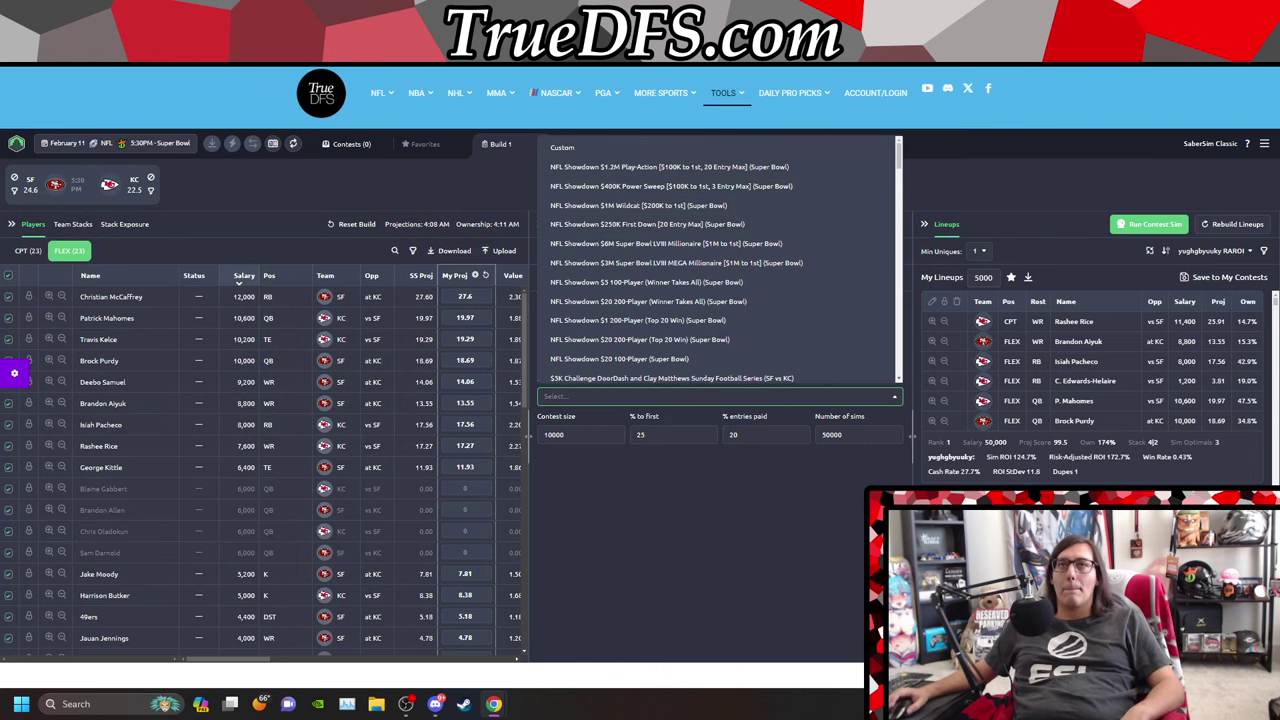
key(ctrl+Tab)
click(562, 424)
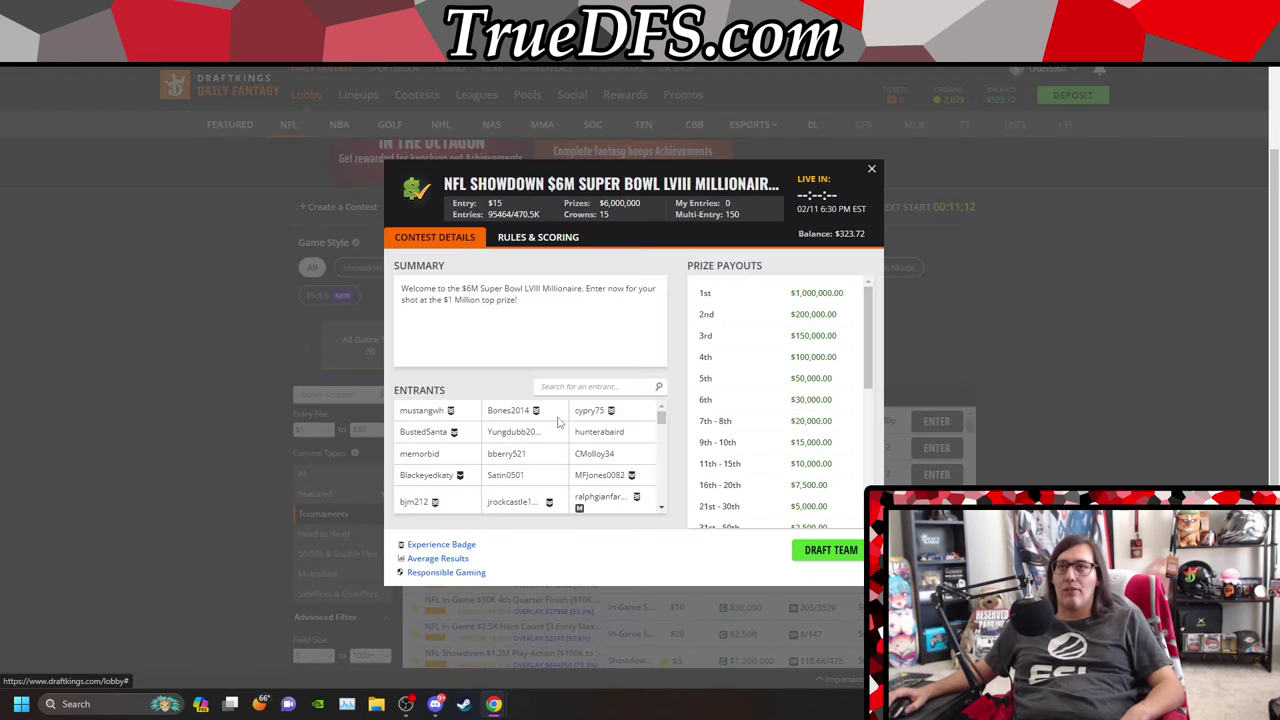
key(ctrl+shift+Tab)
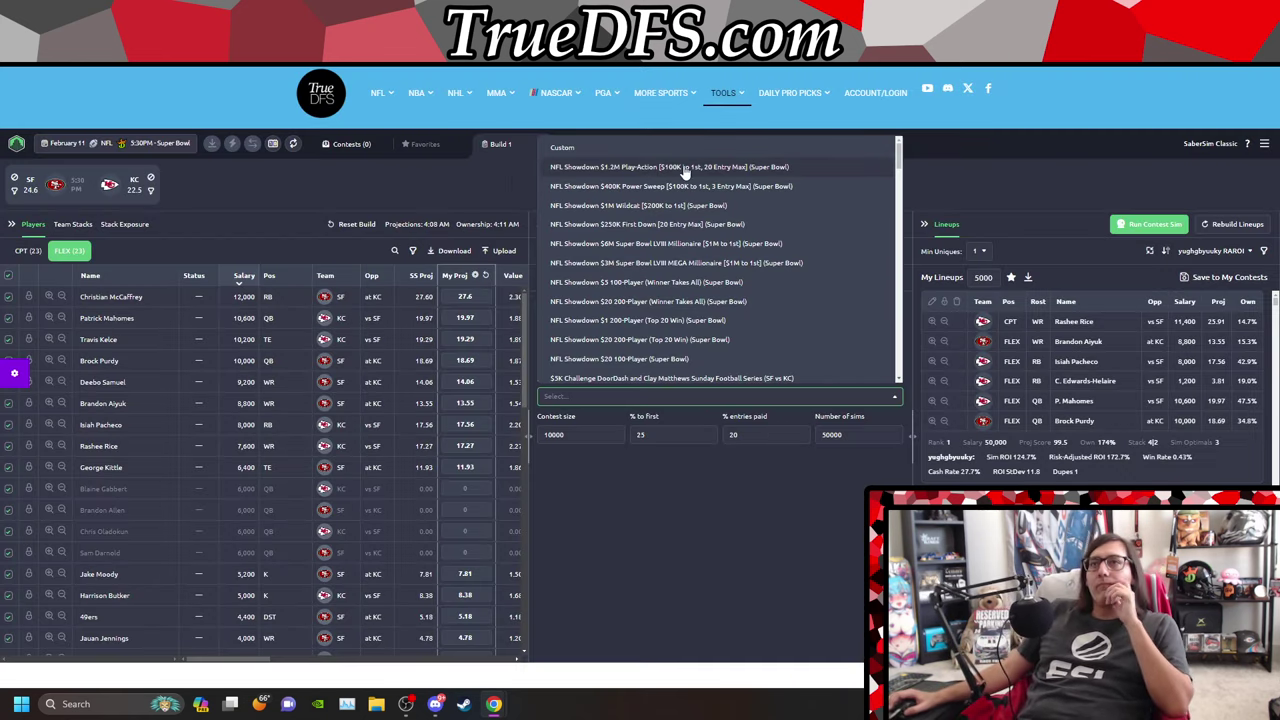
Step: Save a contest sim using the $6M Super Bowl LVIII Millionaire payouts and run it on the lineups
click(711, 244)
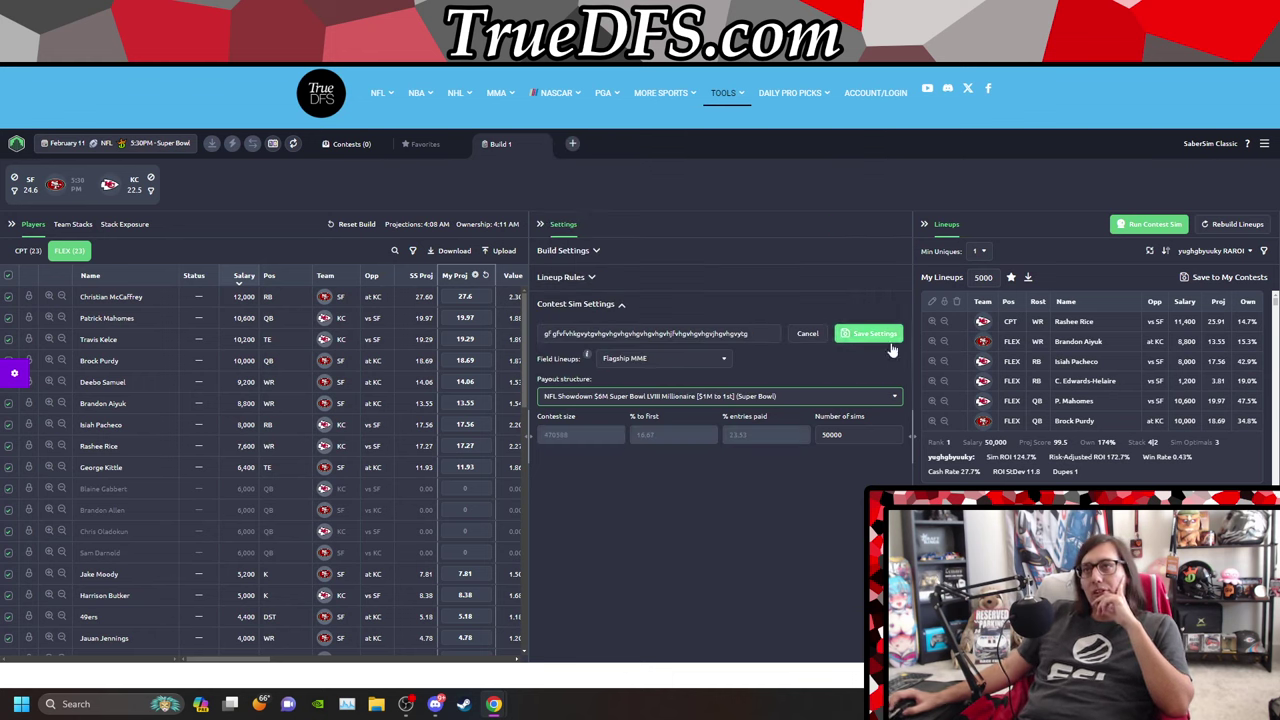
click(848, 334)
click(1210, 251)
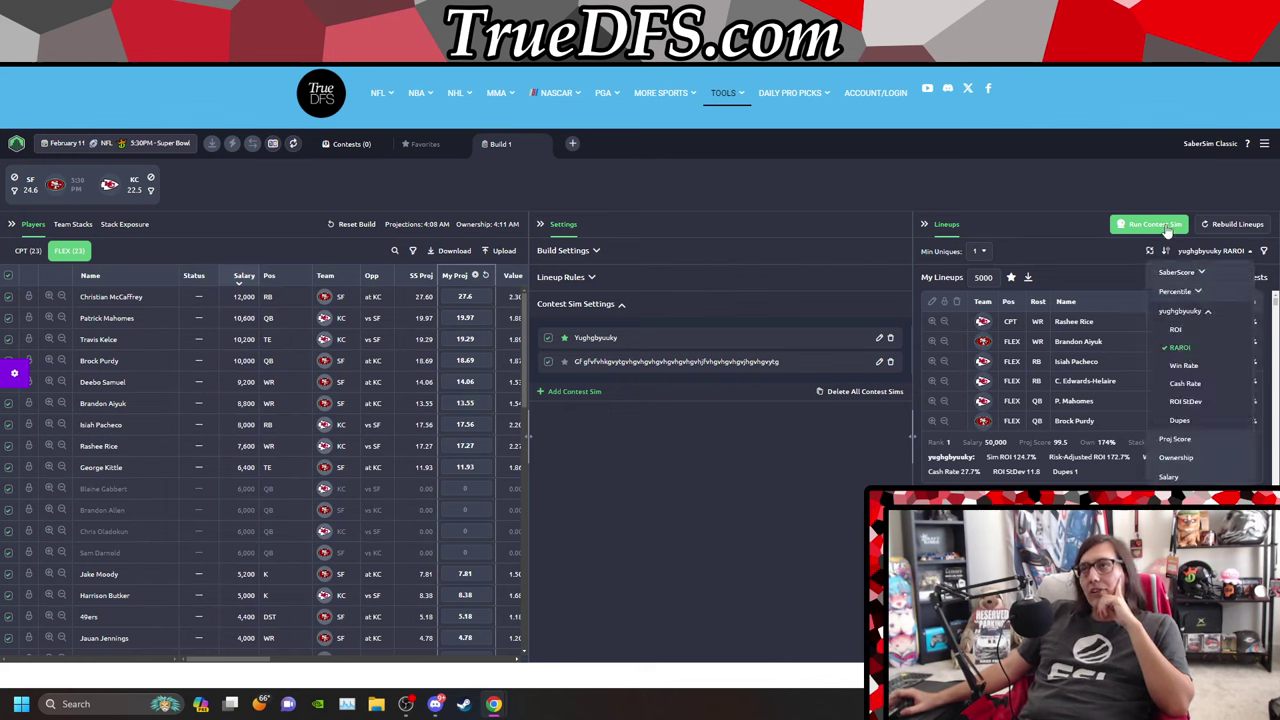
click(1148, 226)
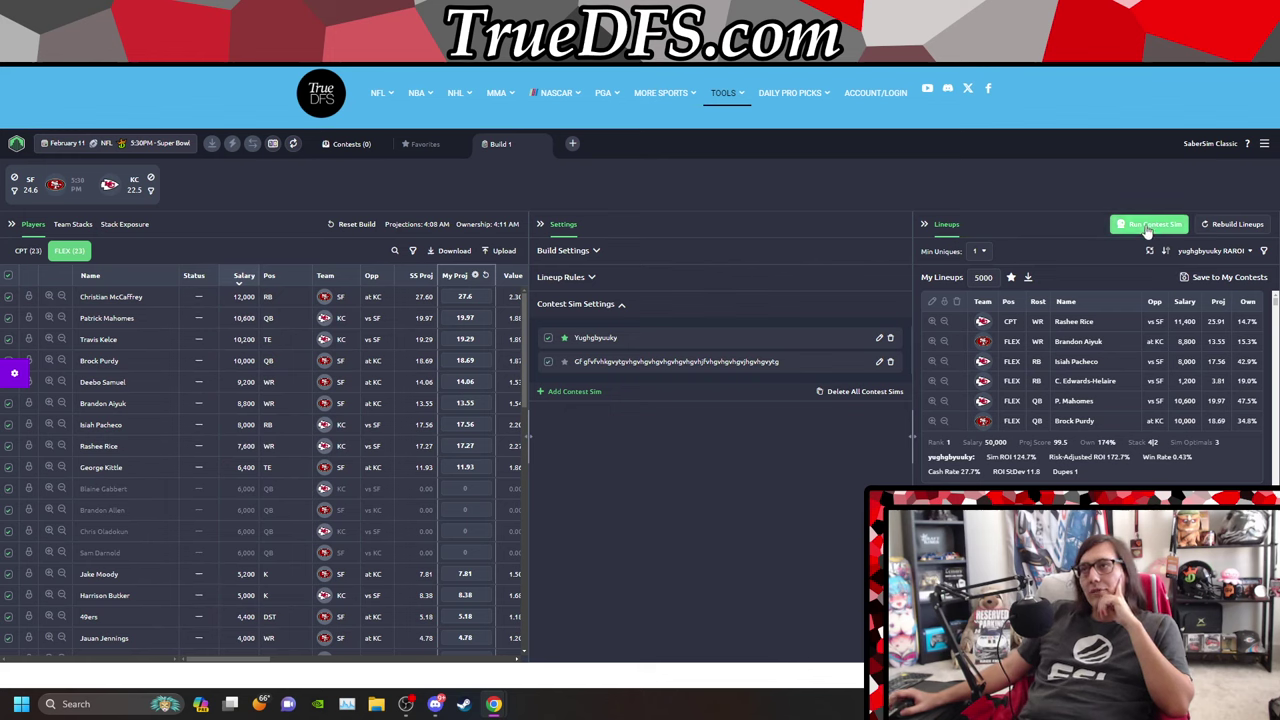
click(541, 226)
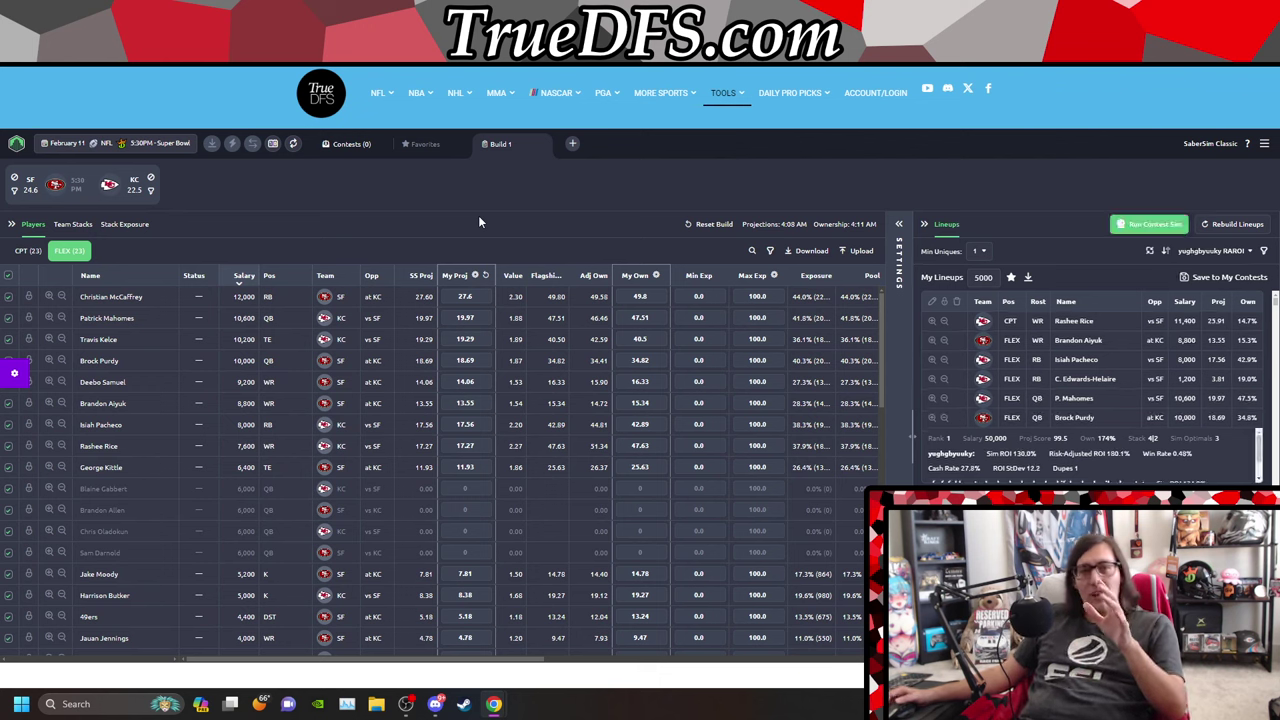
Step: Sort the lineups by the new Millionaire contest sim's results and scan the top ones
click(1210, 252)
click(1068, 439)
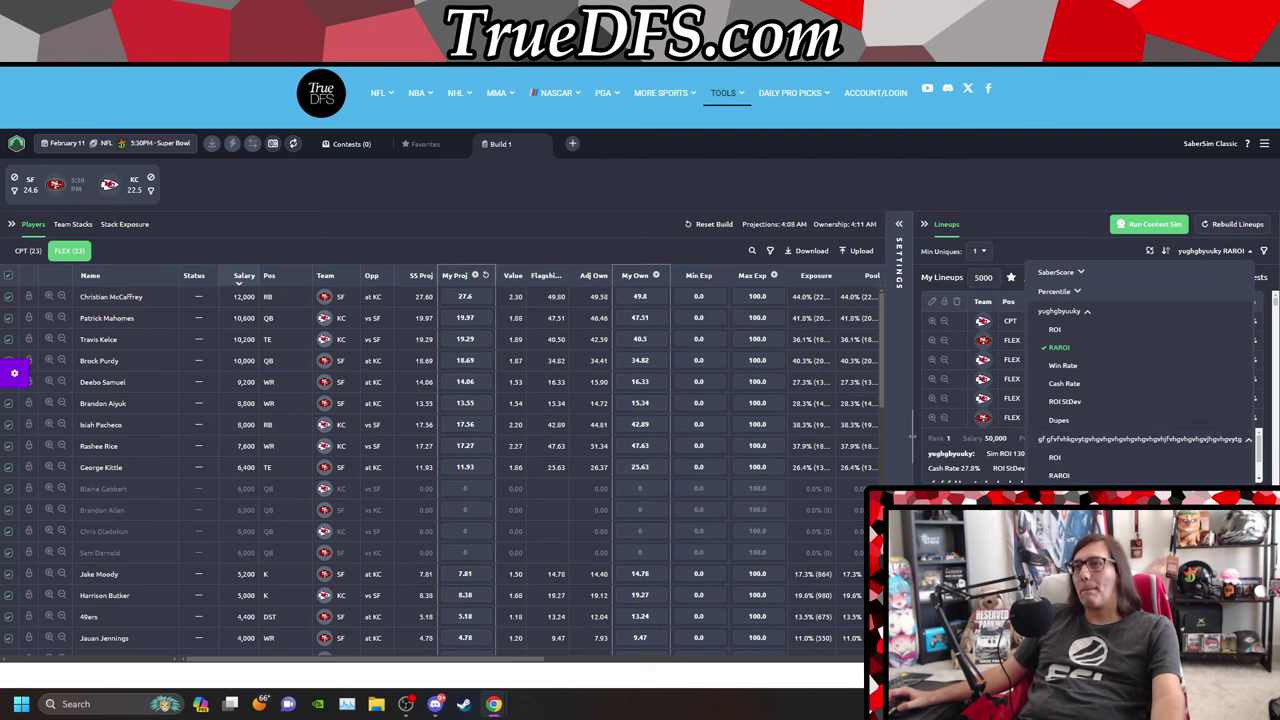
click(1058, 475)
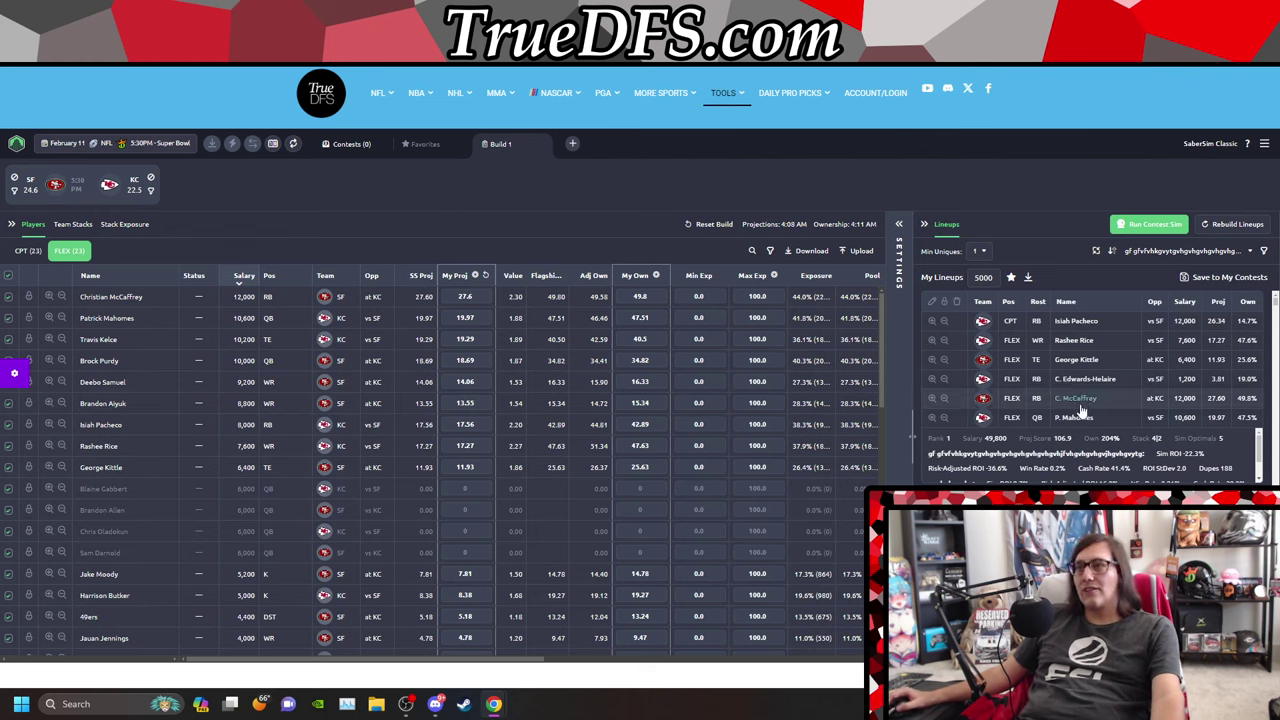
scroll(1073, 425, down, 1)
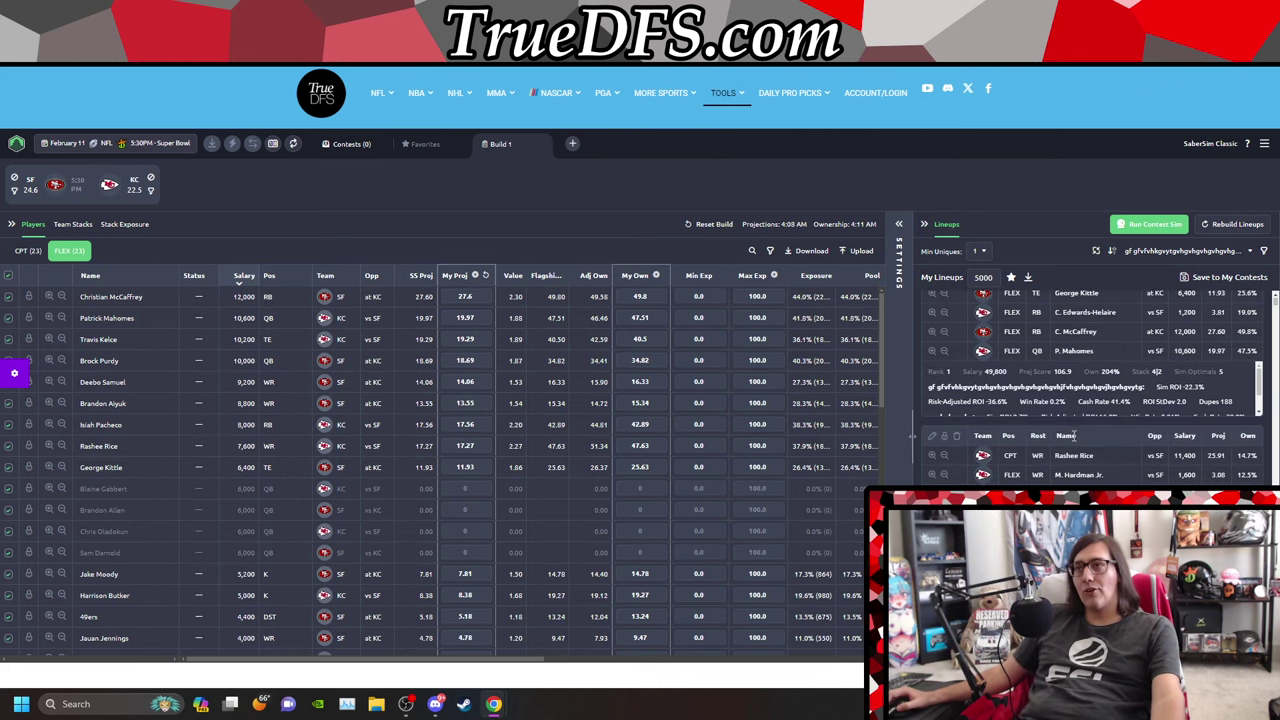
scroll(1076, 395, down, 1)
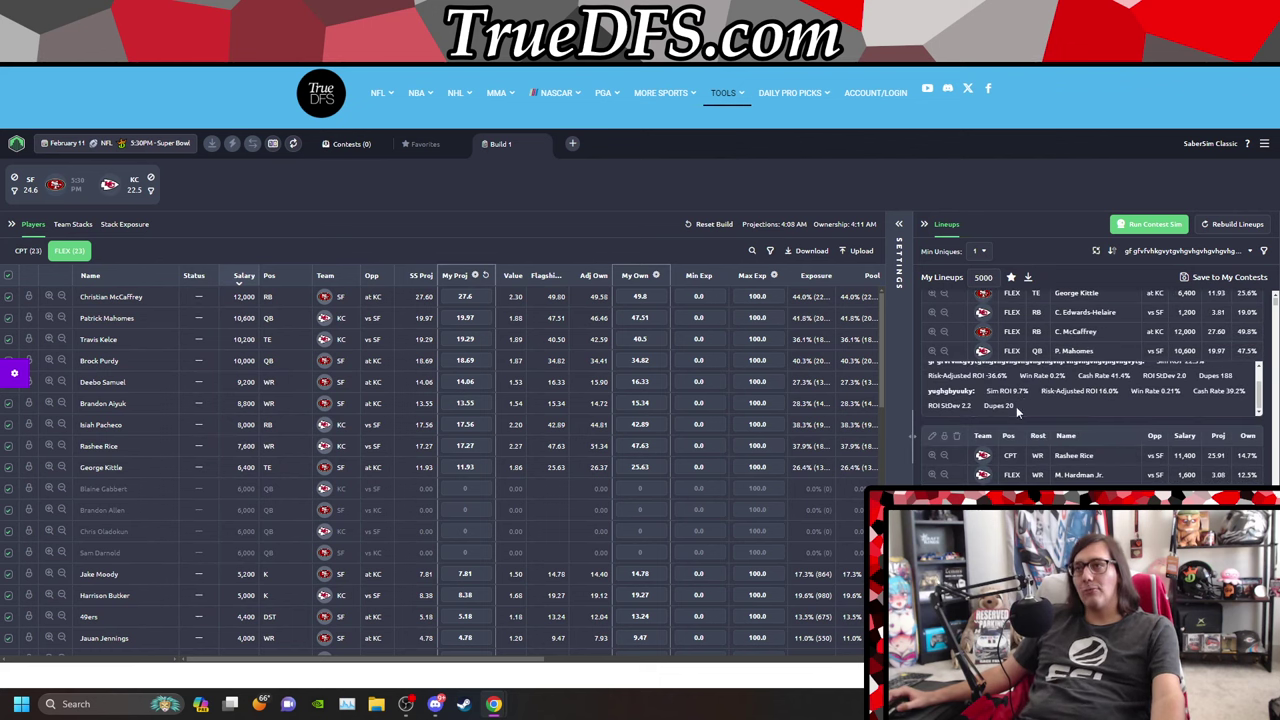
scroll(1041, 384, up, 2)
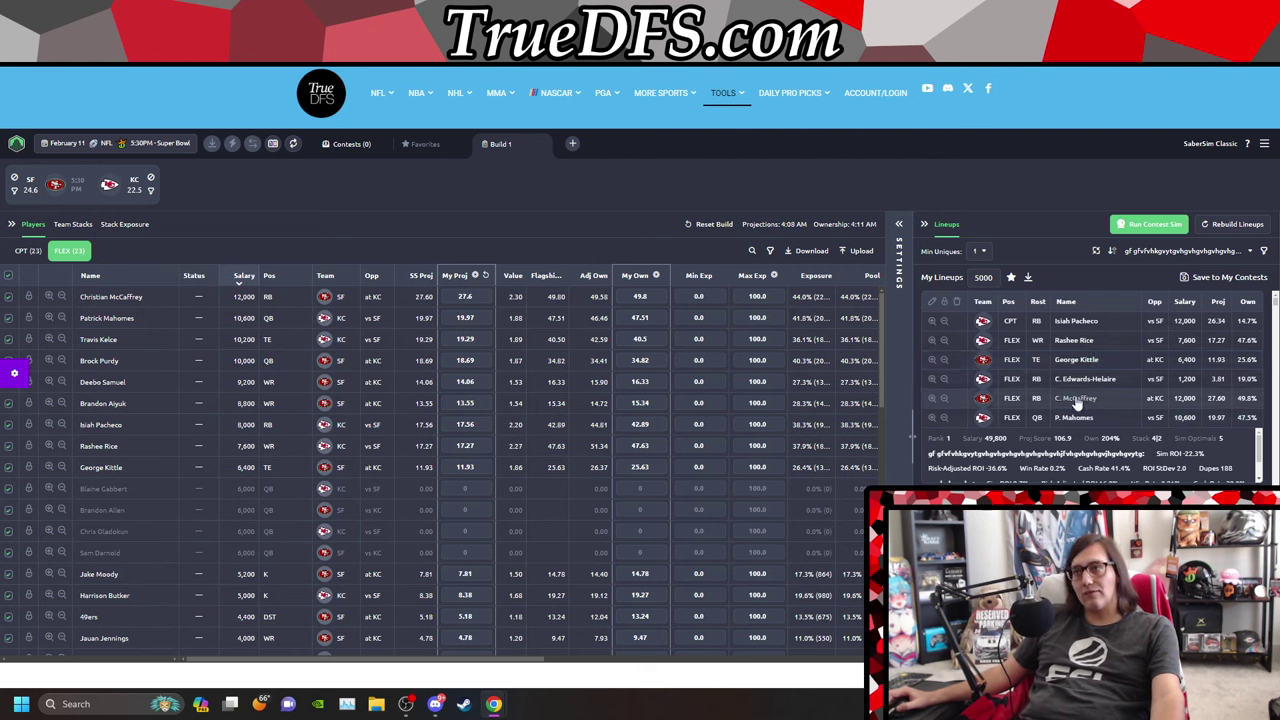
scroll(1128, 344, down, 3)
Step: Re-sort by another new-sim metric and review the top lineups' sim ROI and RAROI
click(1204, 256)
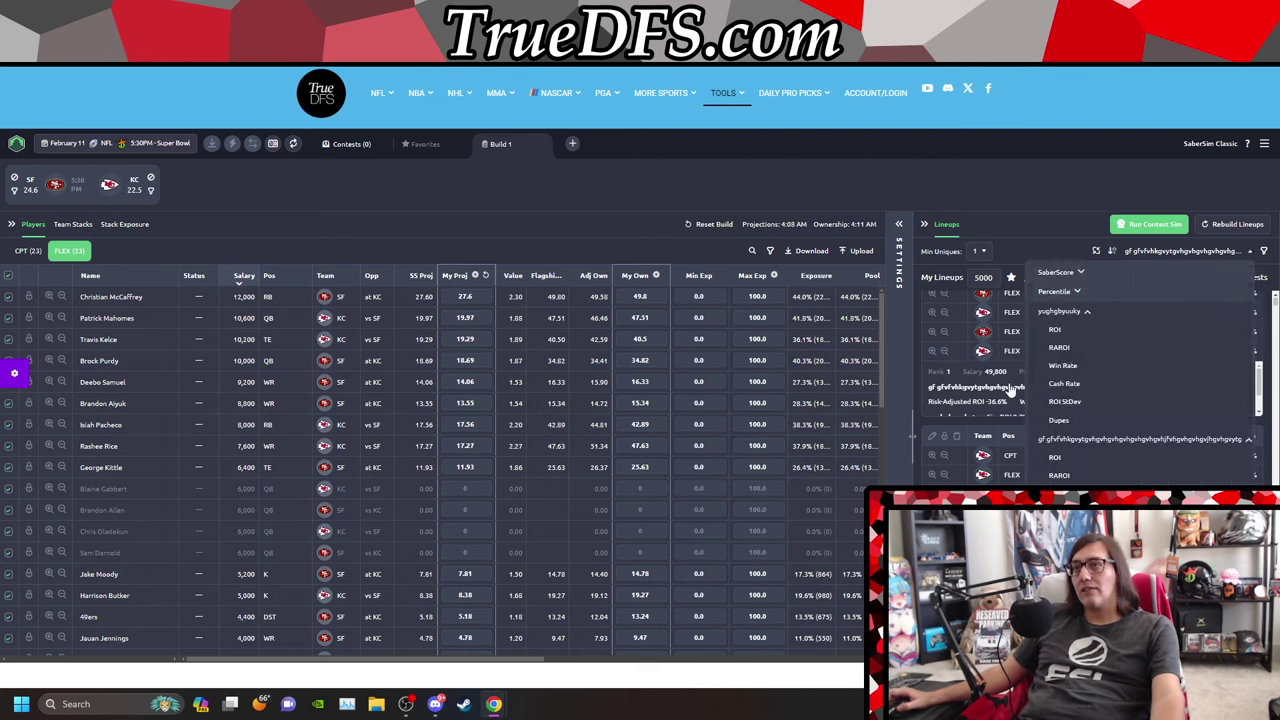
click(1052, 328)
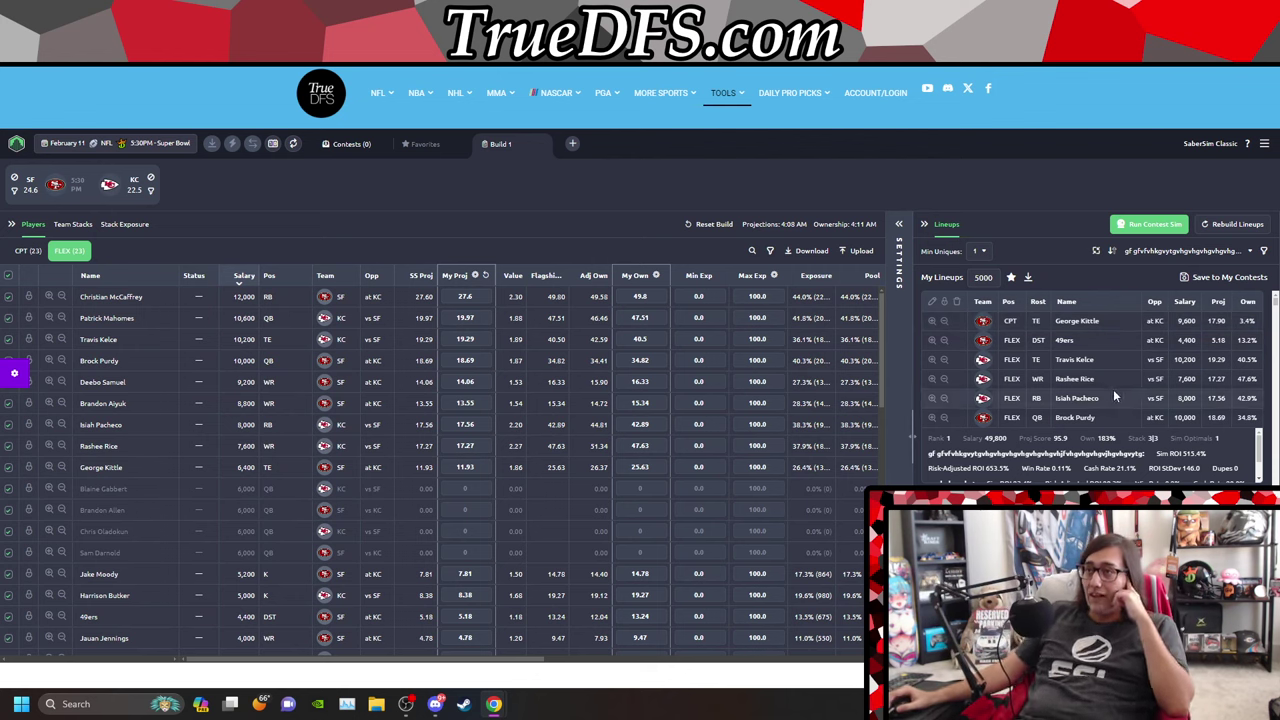
scroll(1040, 345, down, 2)
scroll(1041, 339, up, 2)
scroll(1120, 312, down, 2)
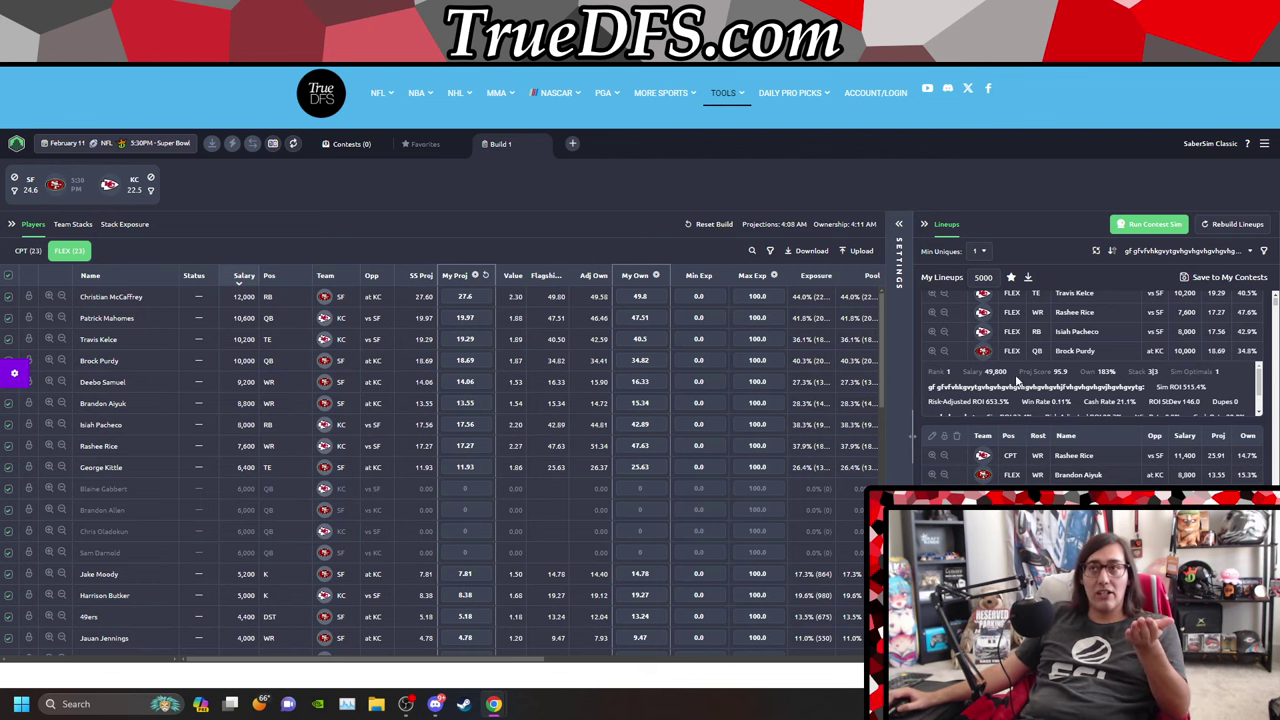
scroll(1033, 405, down, 2)
scroll(1033, 405, down, 5)
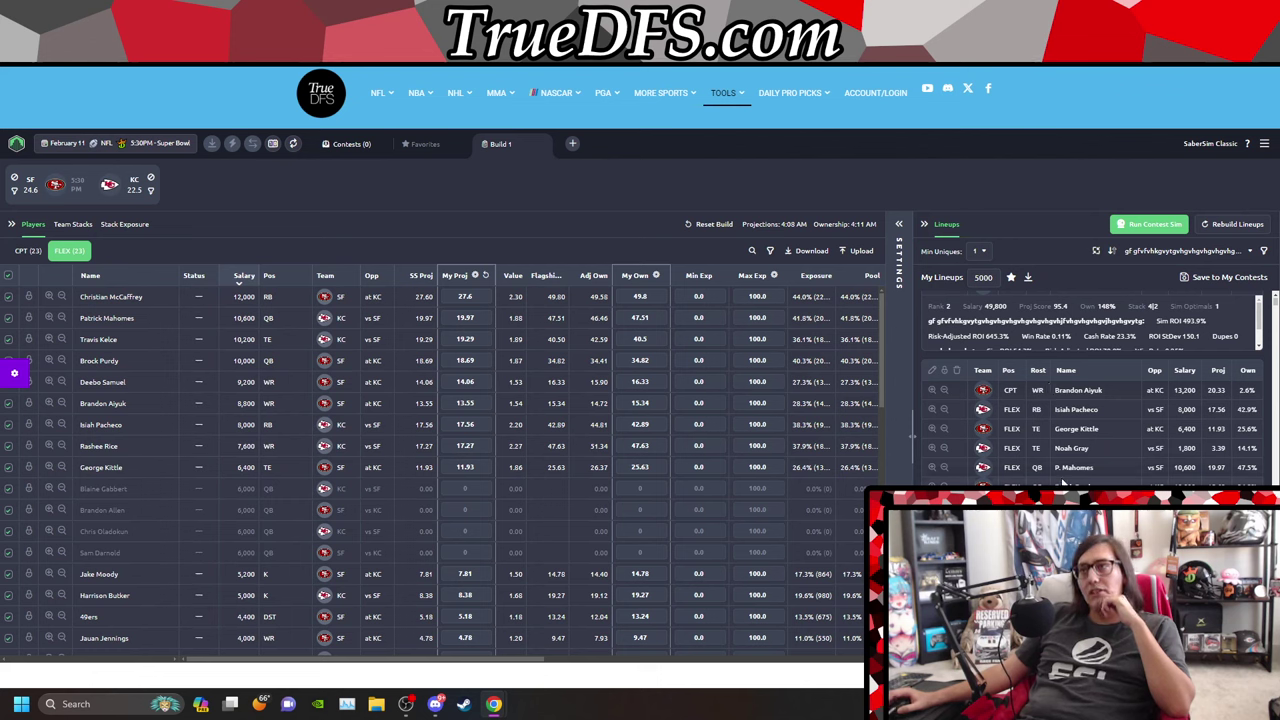
scroll(1054, 380, down, 1)
scroll(1112, 470, down, 1)
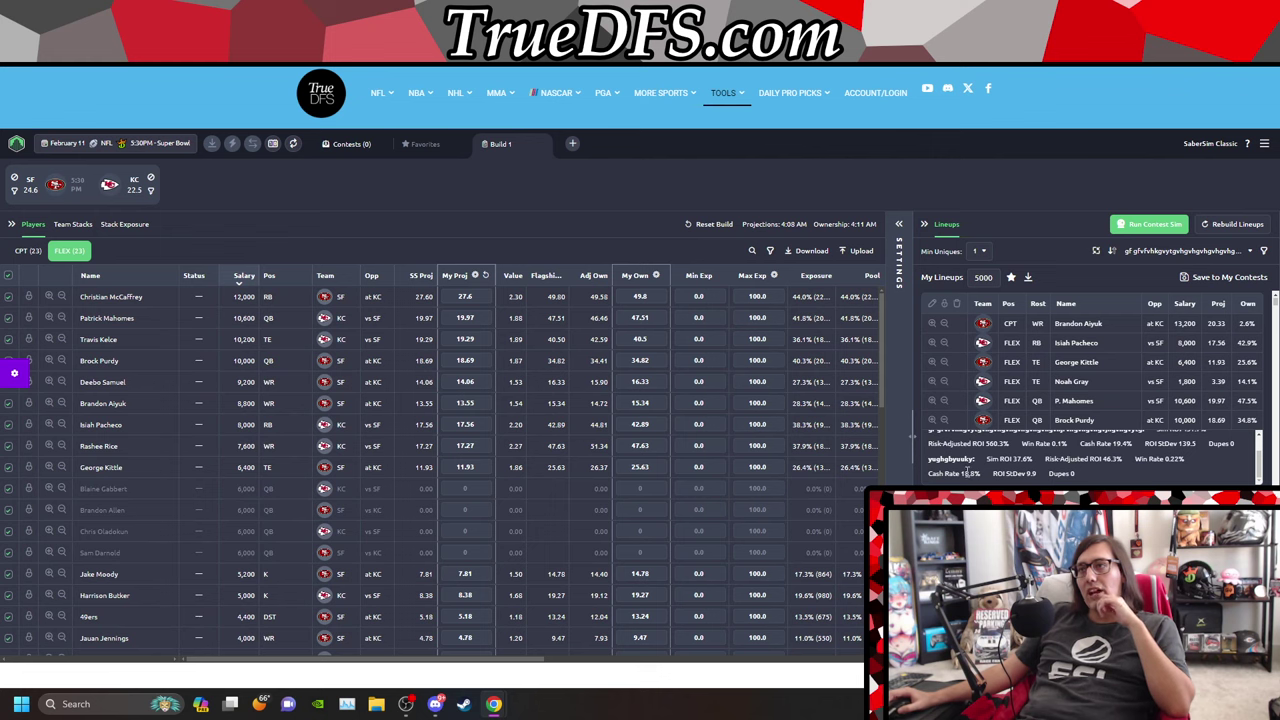
scroll(1035, 467, down, 3)
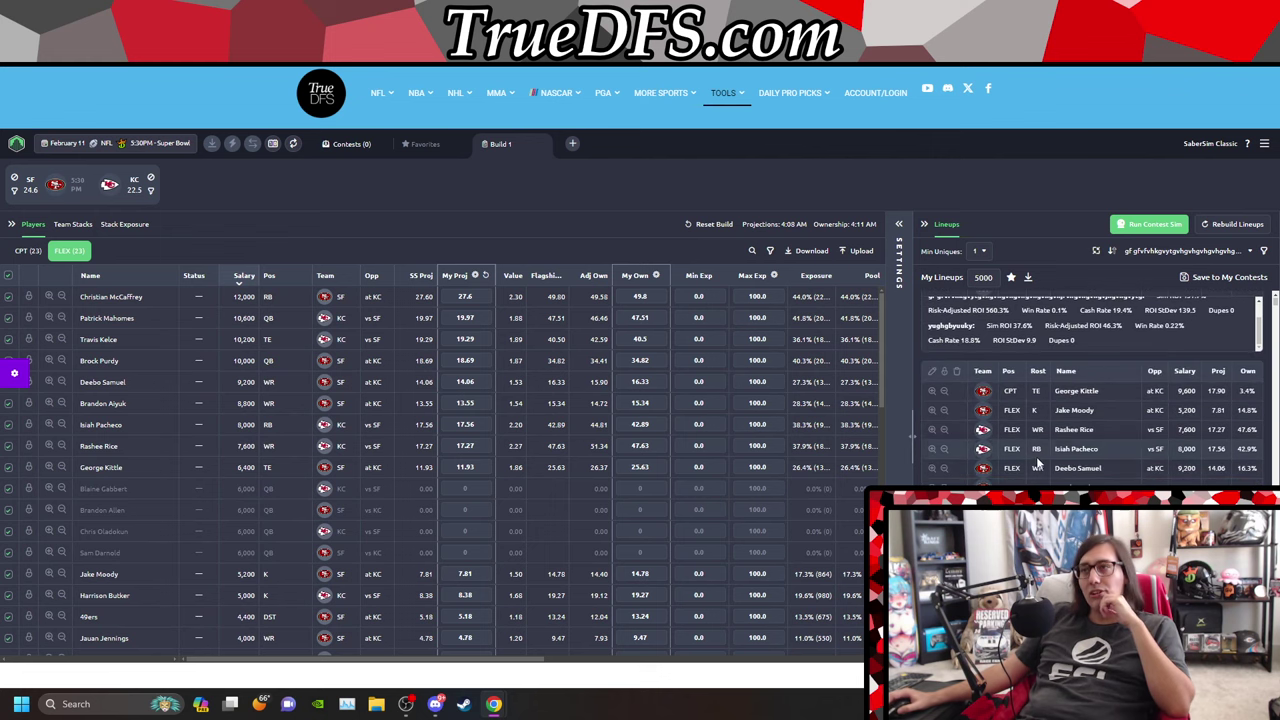
scroll(1130, 440, down, 5)
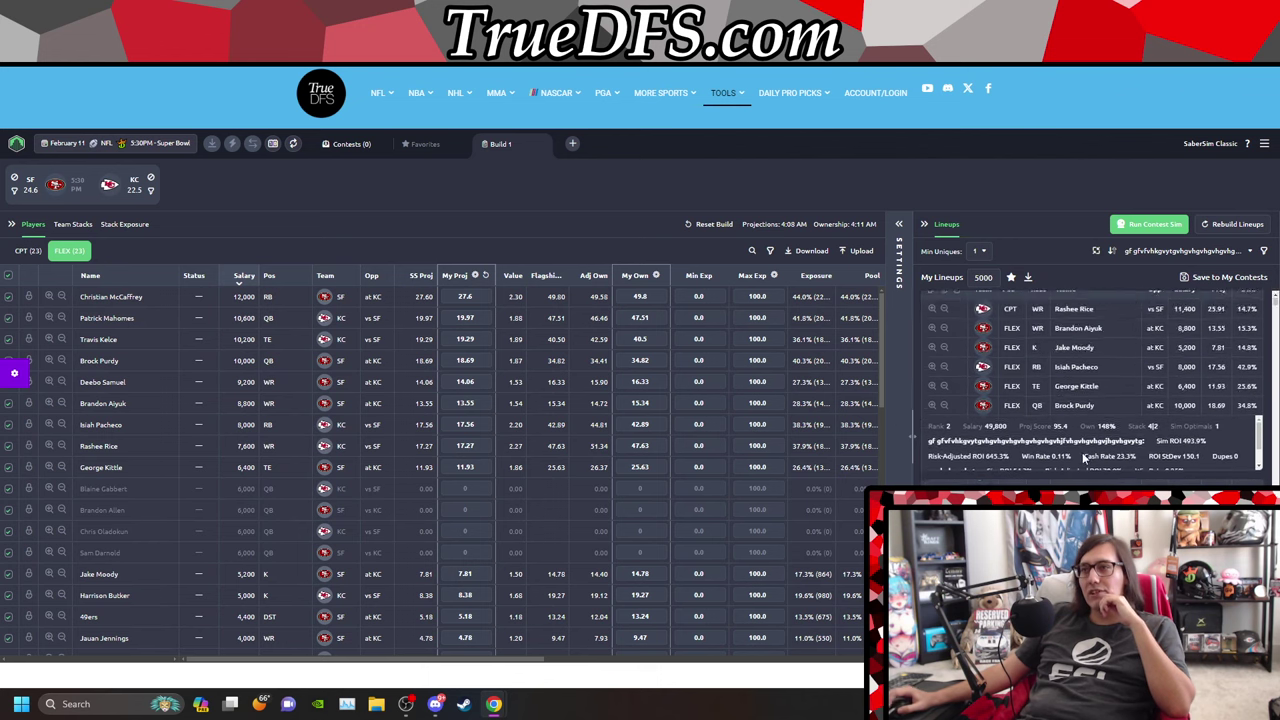
Step: Switch the lineup sort to a different Millionaire sim metric and browse ranks 1–5, McCaffrey-captain lineups included
click(1200, 251)
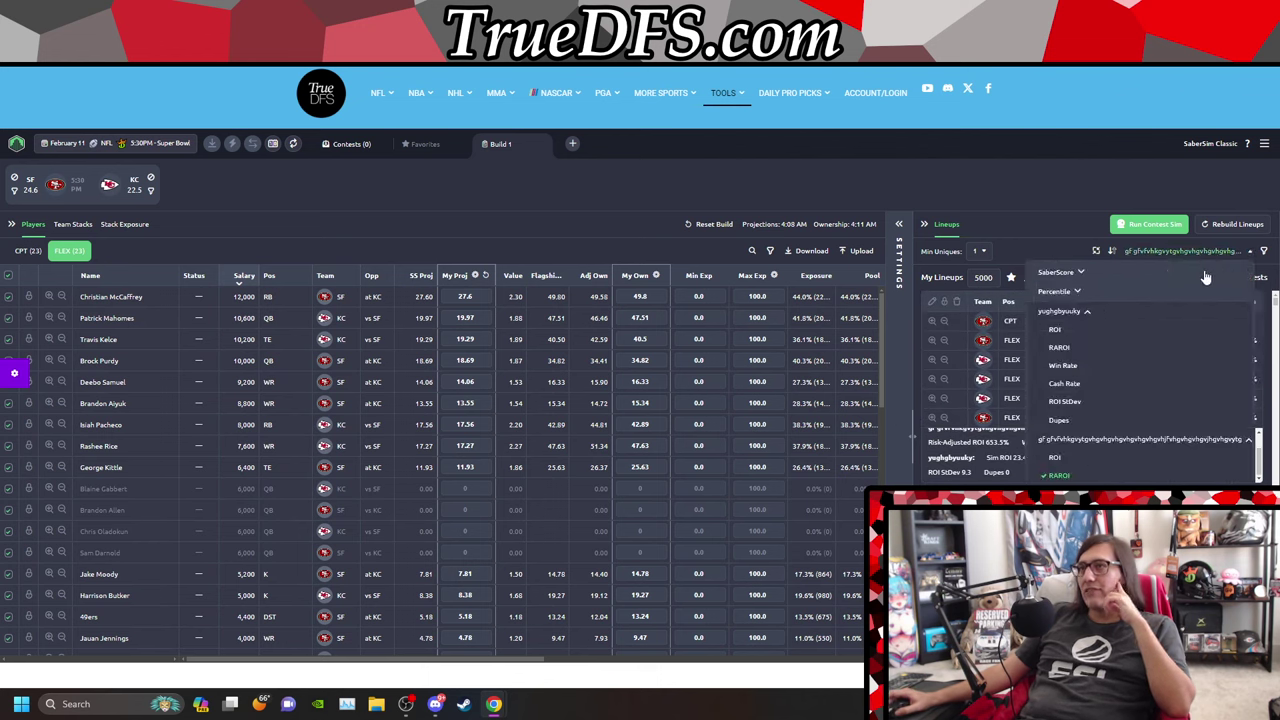
click(1054, 329)
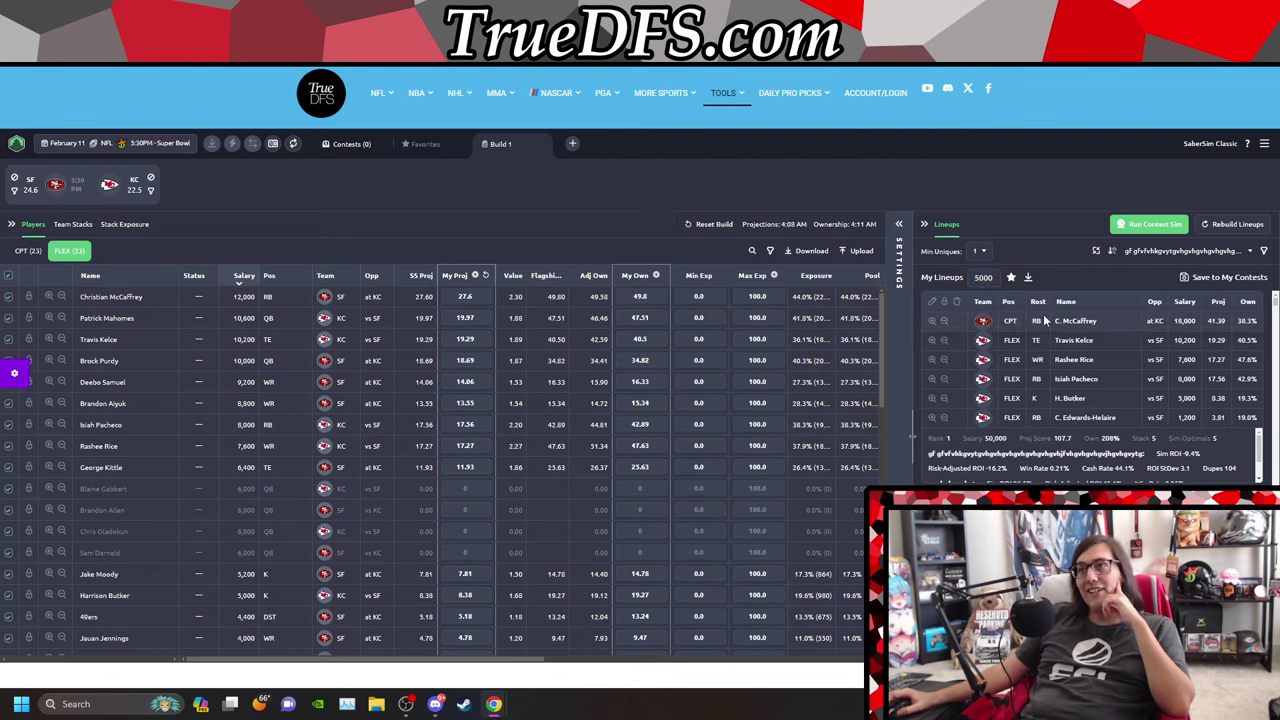
scroll(1120, 452, down, 1)
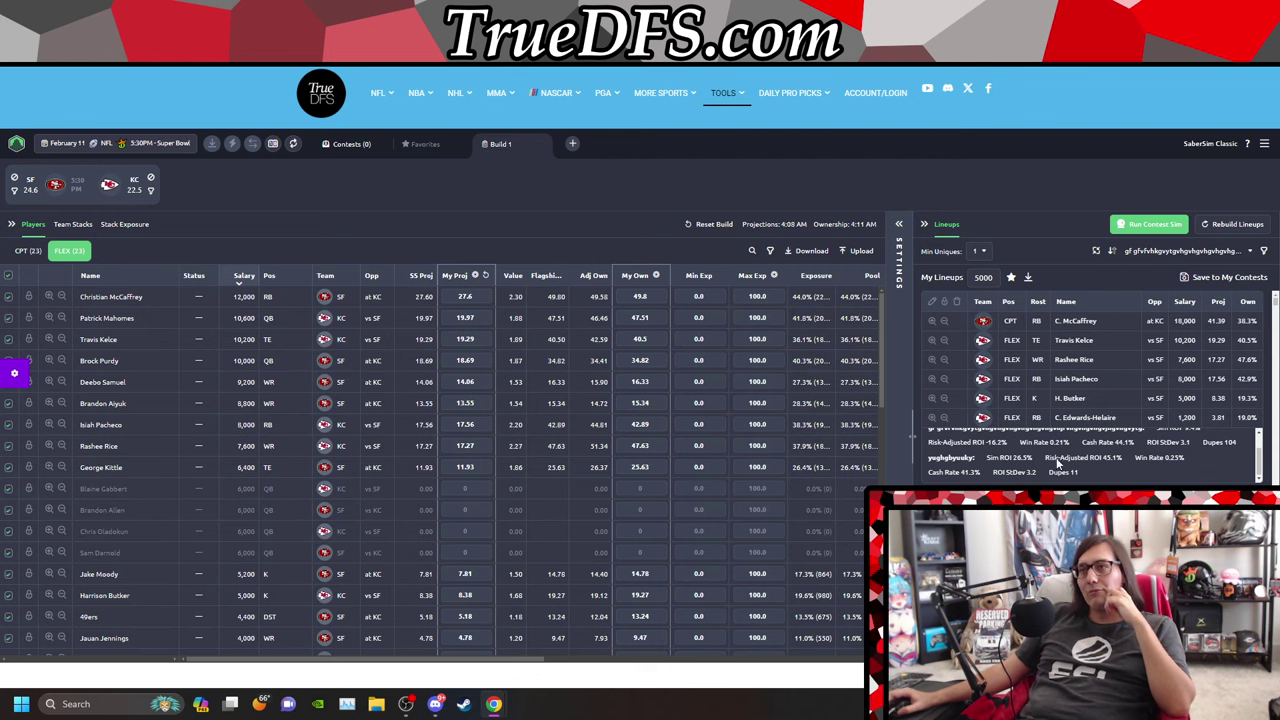
scroll(1081, 469, up, 1)
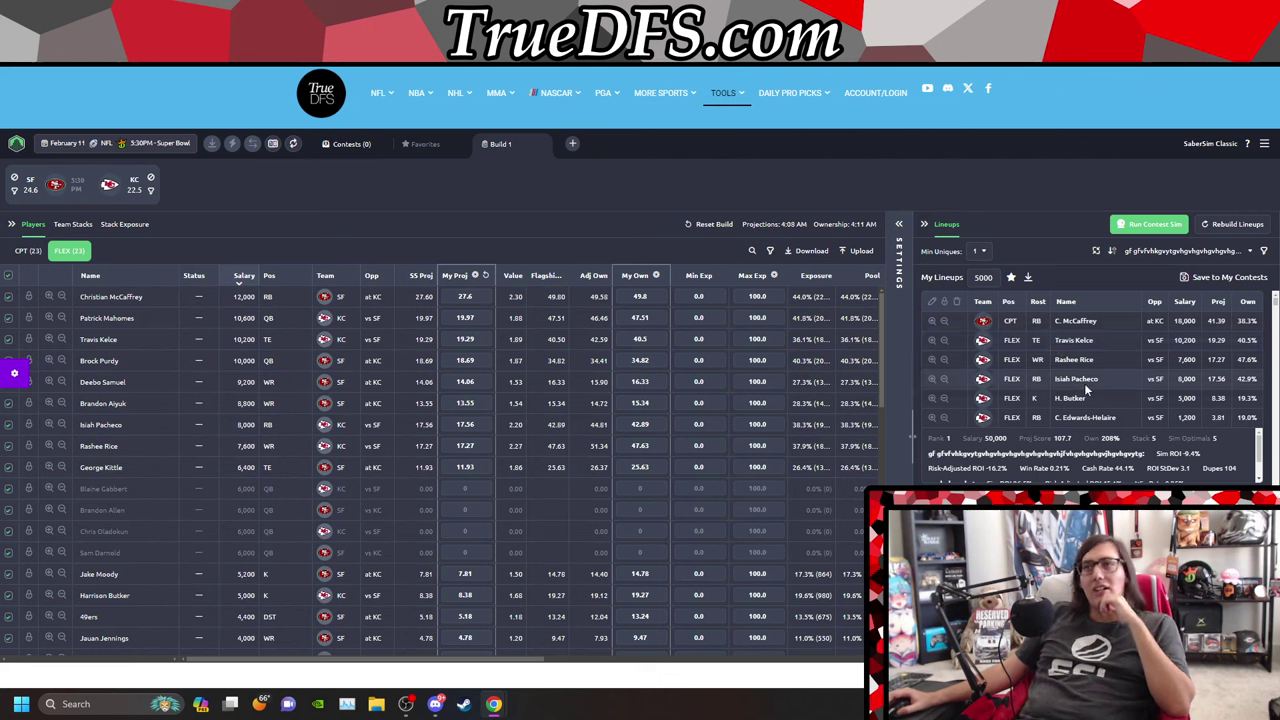
scroll(1084, 383, down, 3)
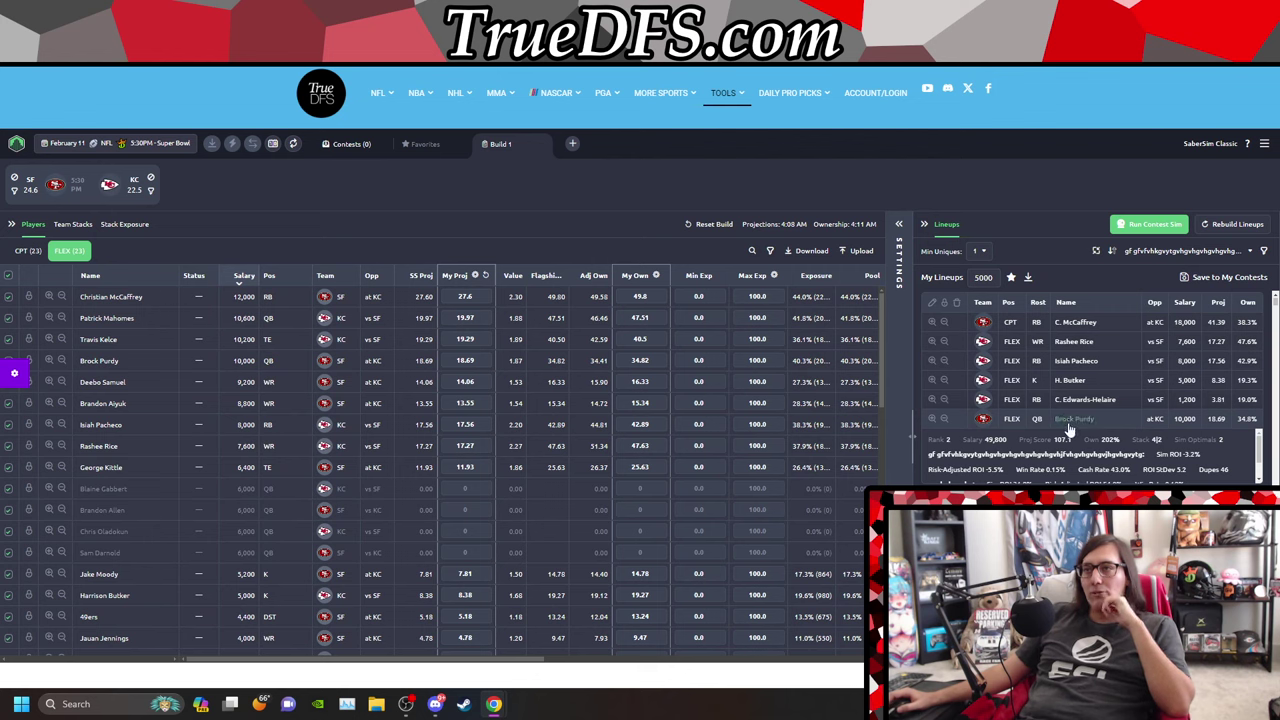
scroll(1072, 420, down, 2)
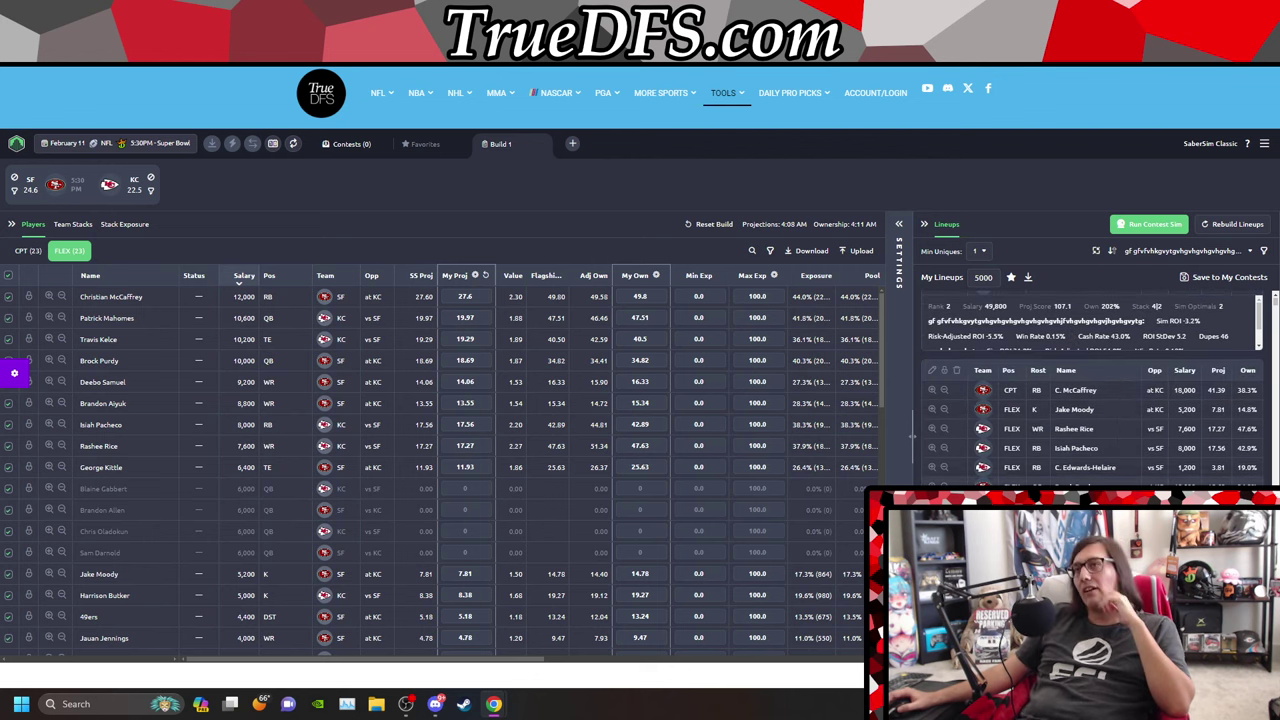
scroll(1088, 420, down, 2)
scroll(1088, 420, down, 2)
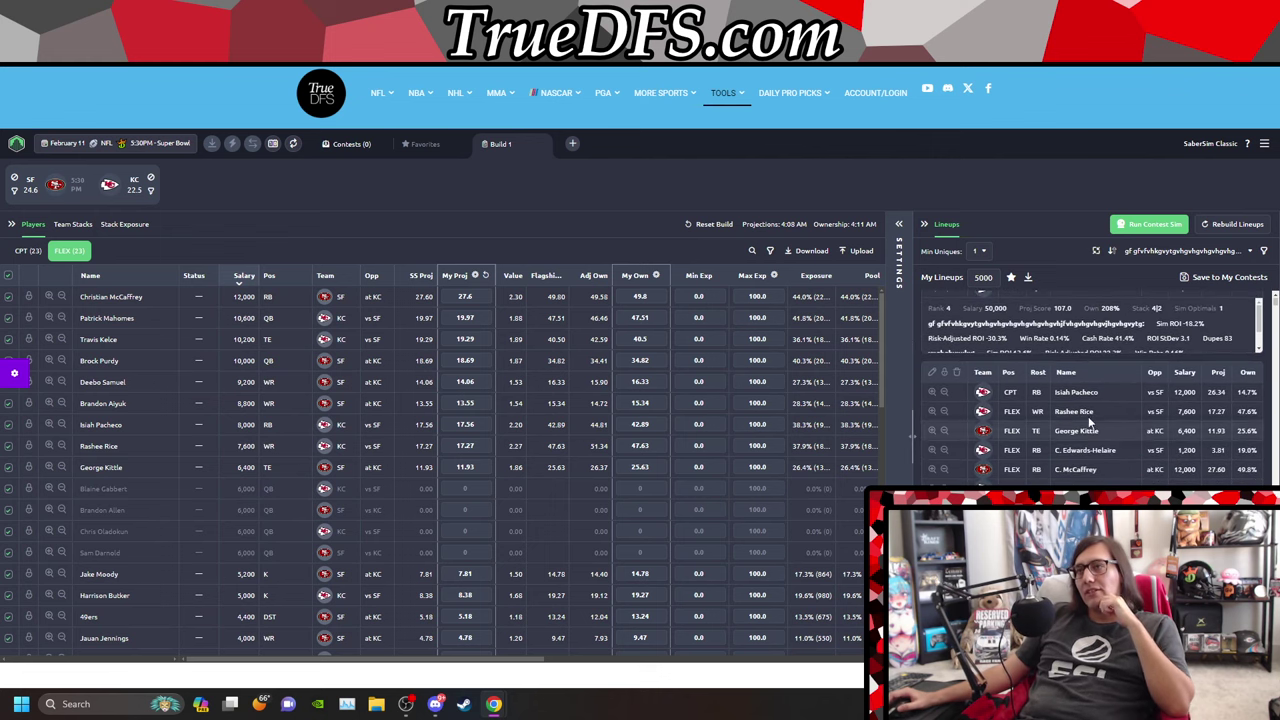
scroll(1088, 465, down, 2)
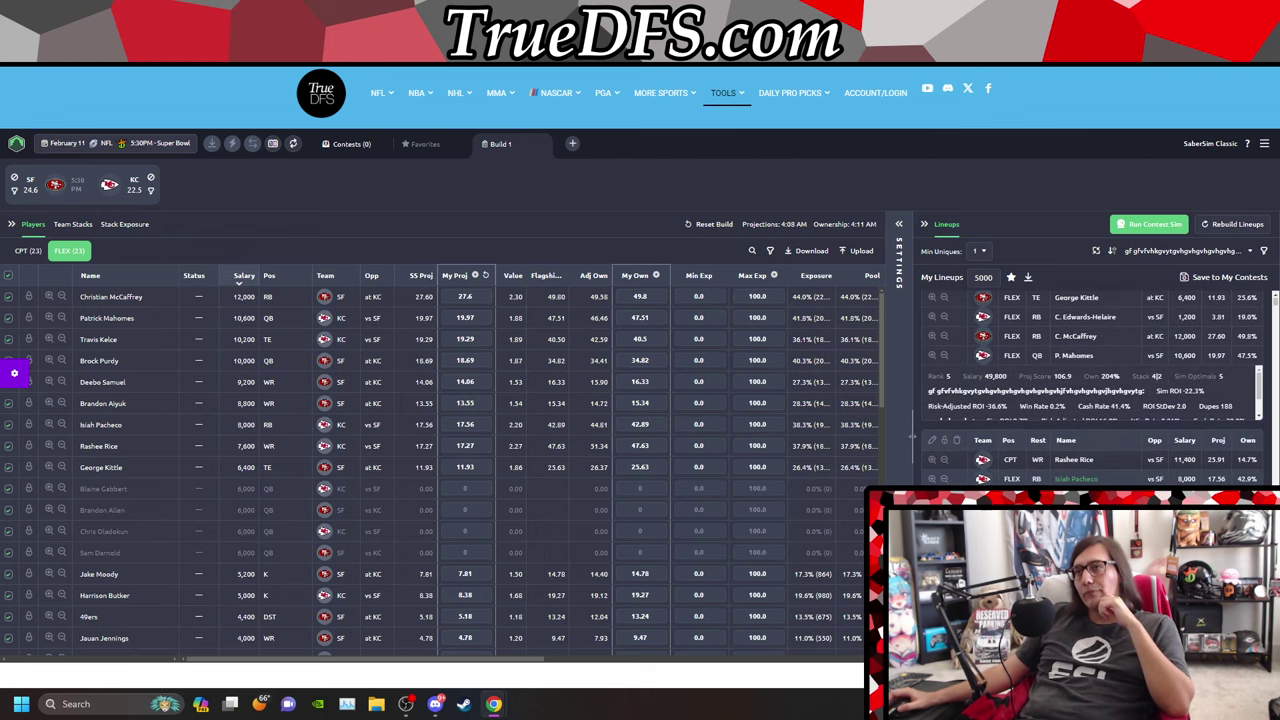
scroll(1090, 400, down, 3)
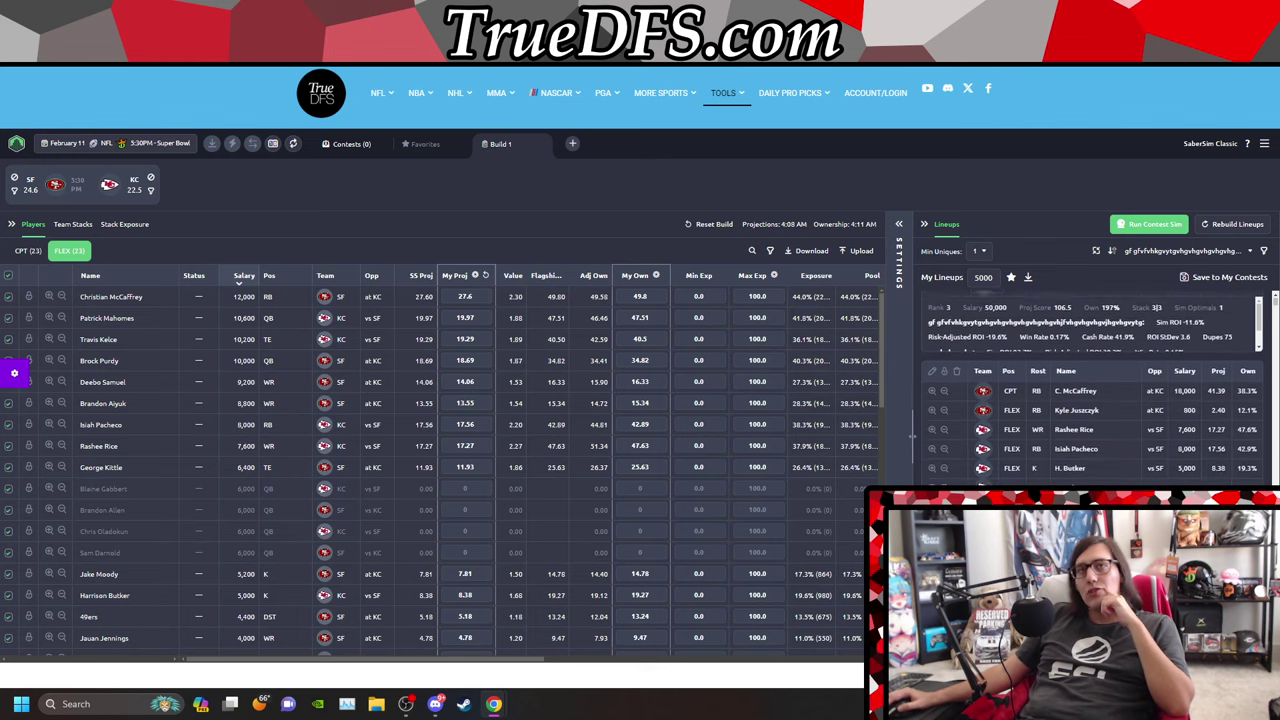
Step: Lock Isiah Pacheco in as captain from the CPT list
click(26, 251)
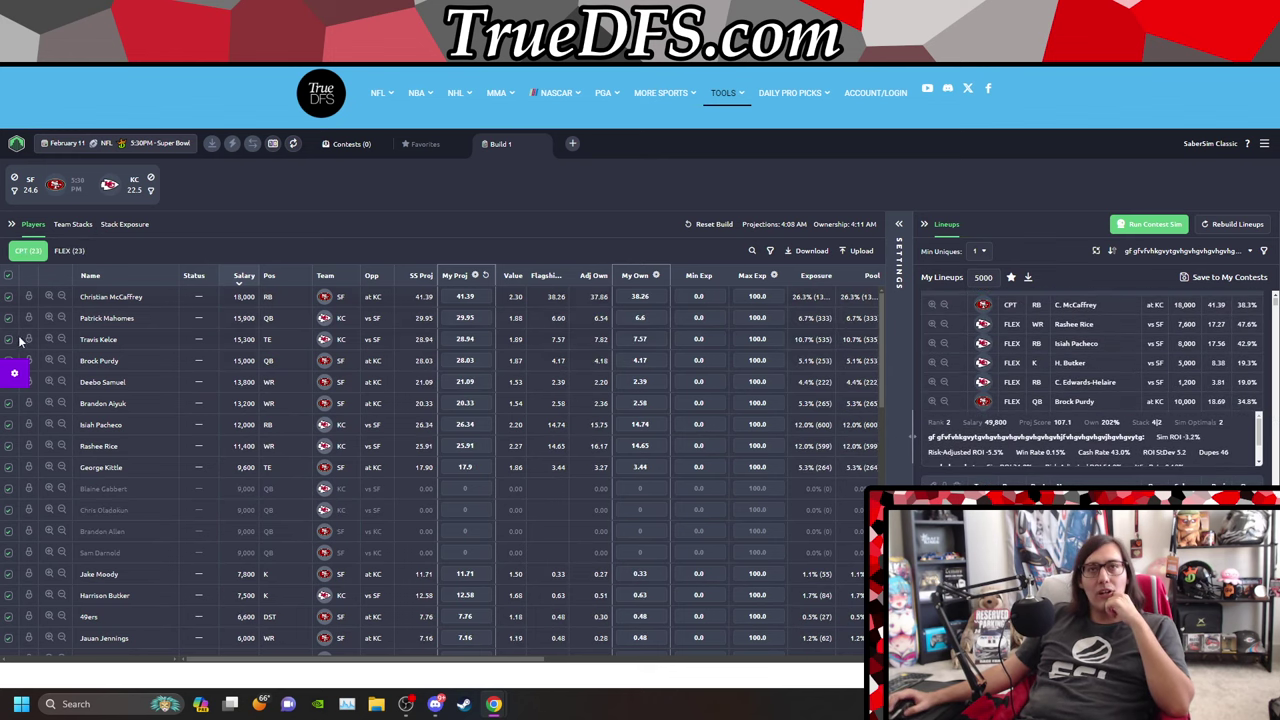
click(49, 425)
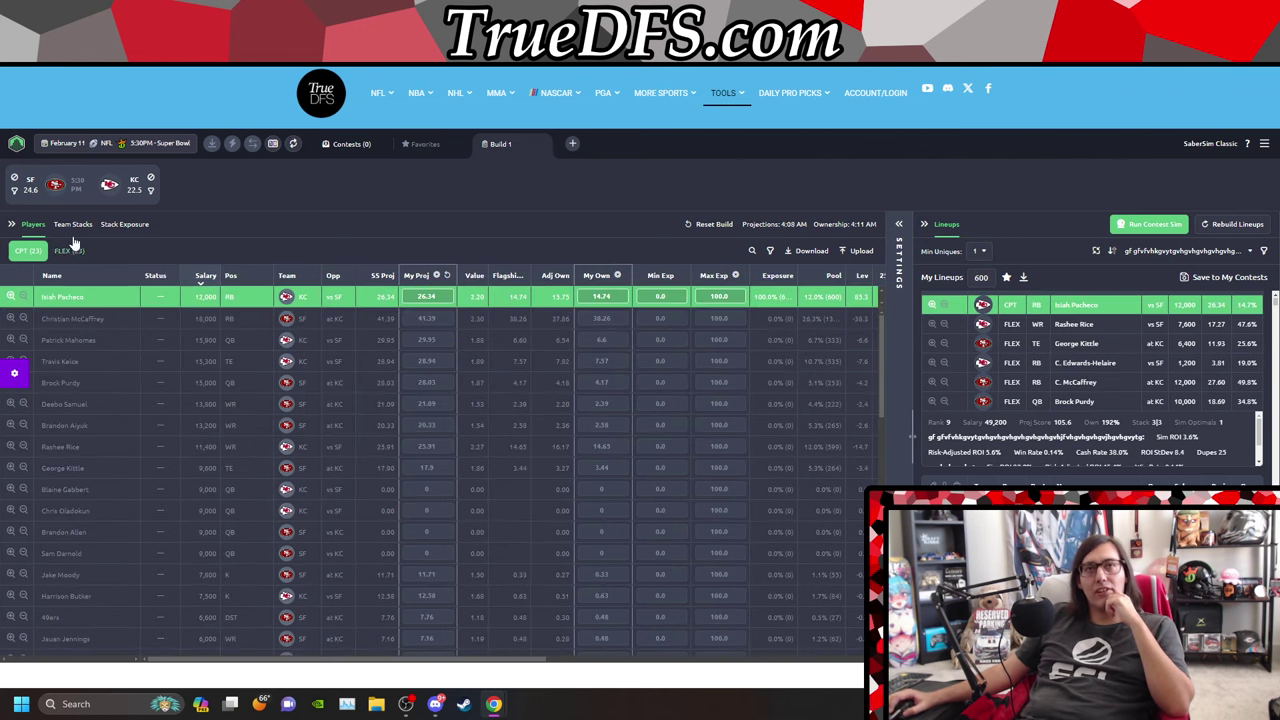
click(72, 224)
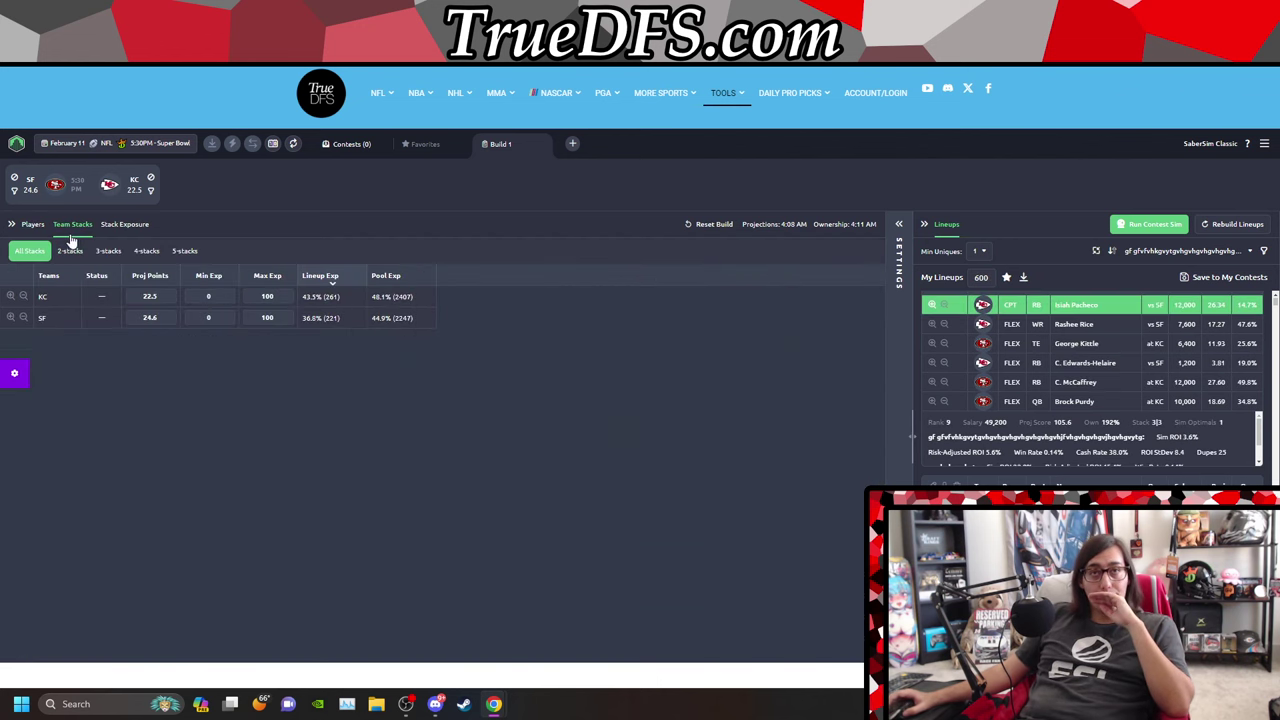
click(32, 224)
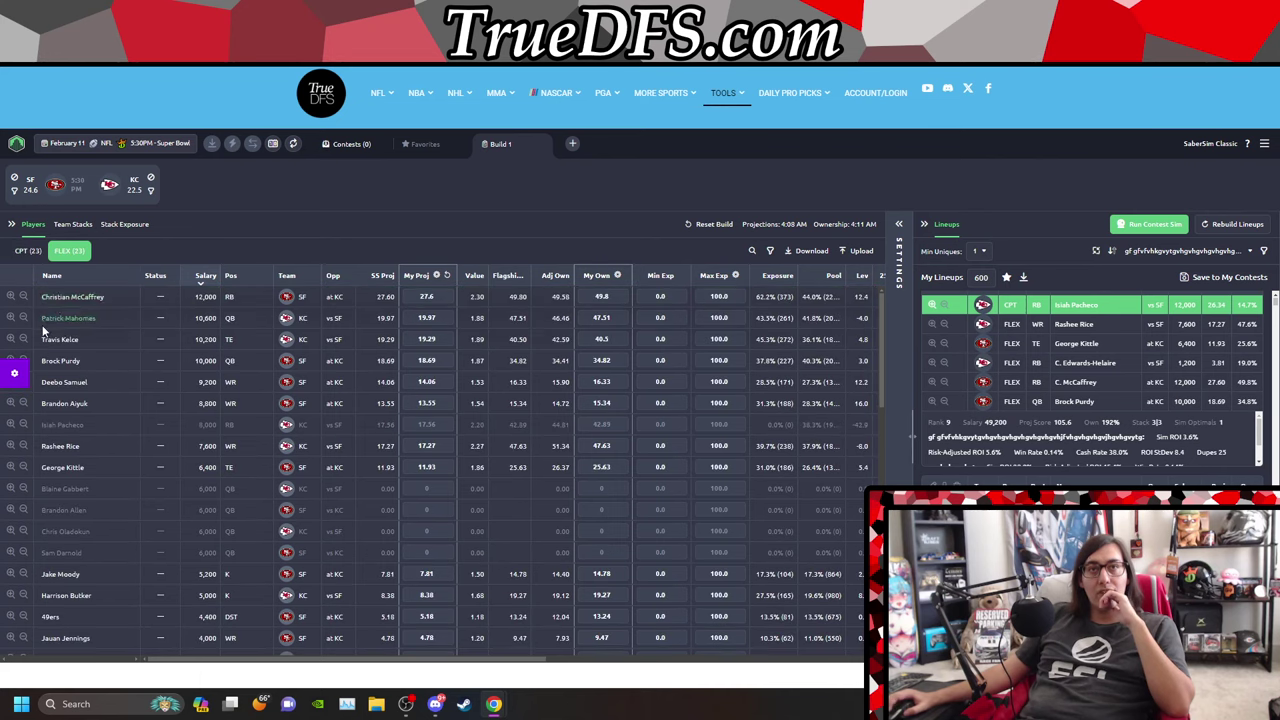
Step: Lock Mahomes, Kelce, Rashee Rice and Juszczyk into the FLEX spots
click(11, 318)
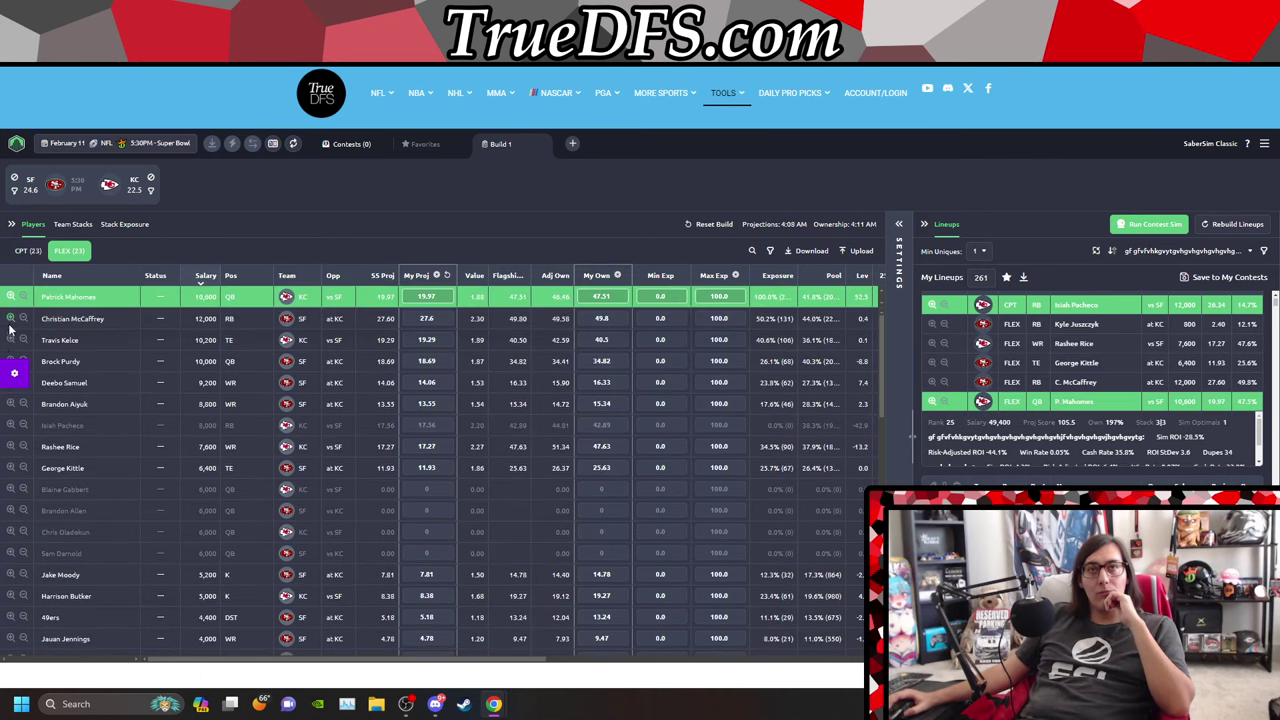
click(10, 339)
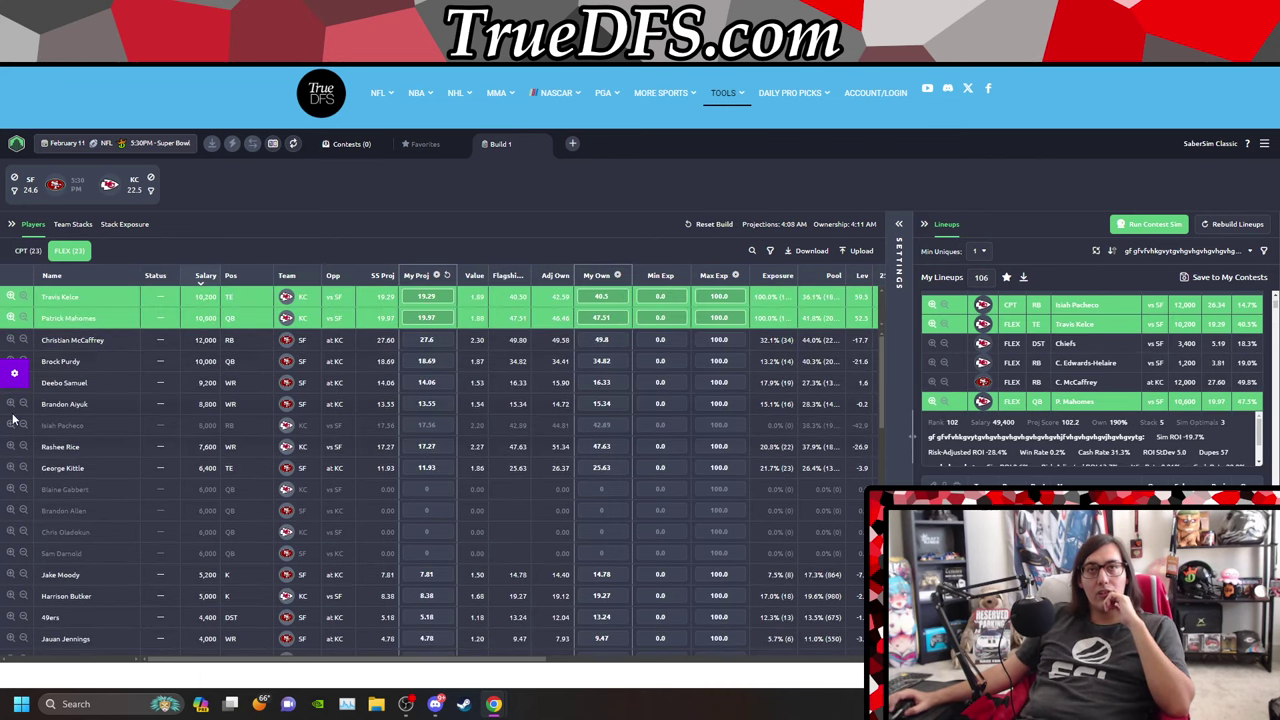
click(10, 446)
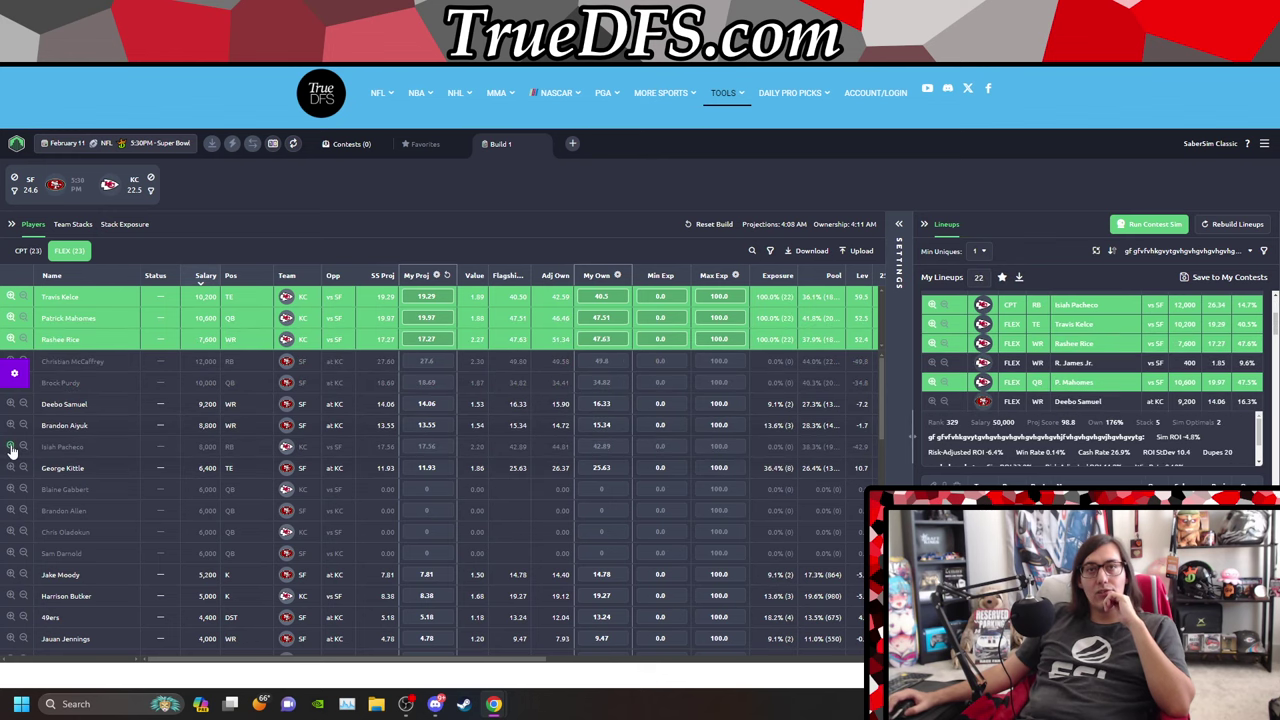
scroll(12, 480, down, 3)
scroll(12, 527, down, 4)
click(12, 520)
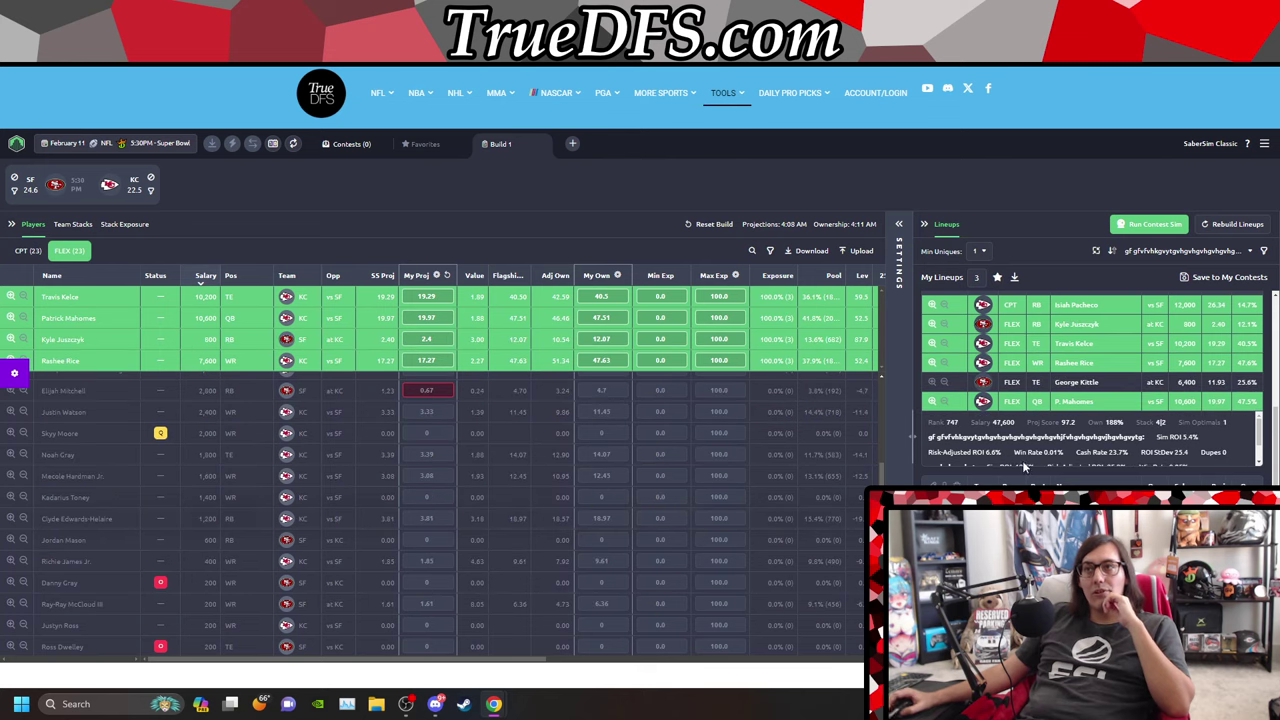
Step: Review the Pacheco-captain lineup's sim results, noting its 26.5% cash rate, against the DraftKings contest
scroll(1200, 420, down, 2)
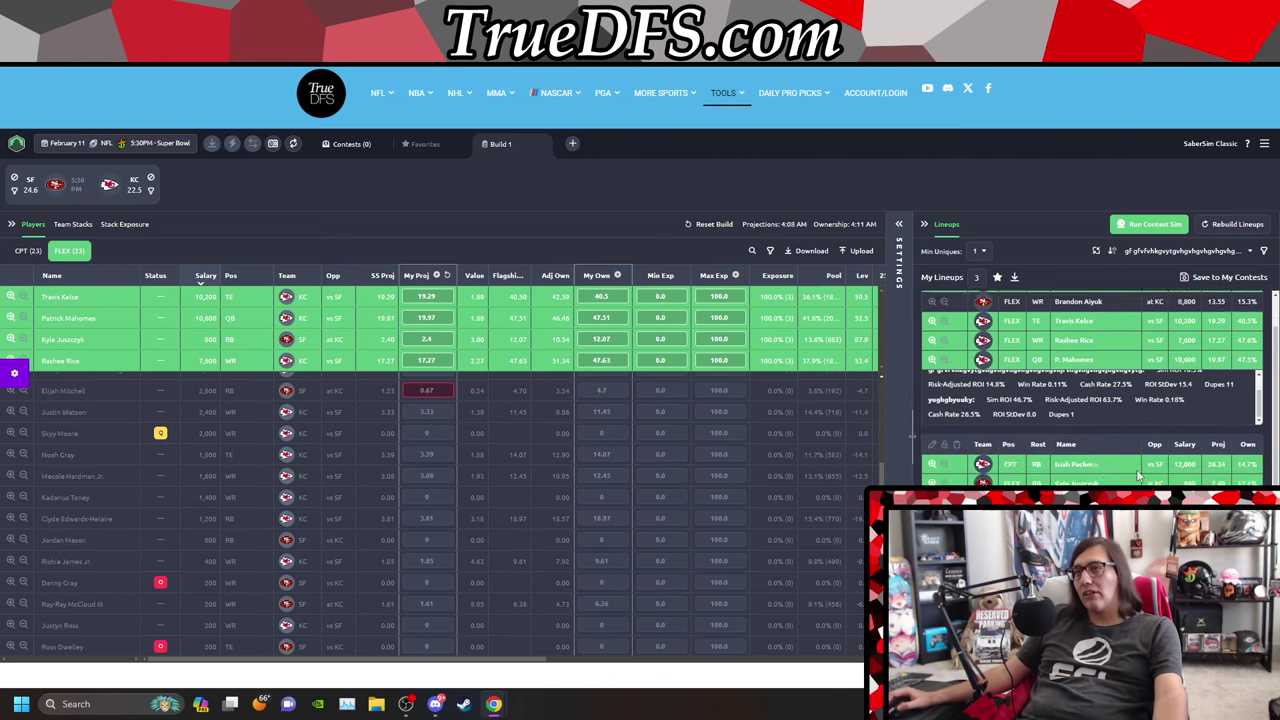
scroll(1126, 462, down, 2)
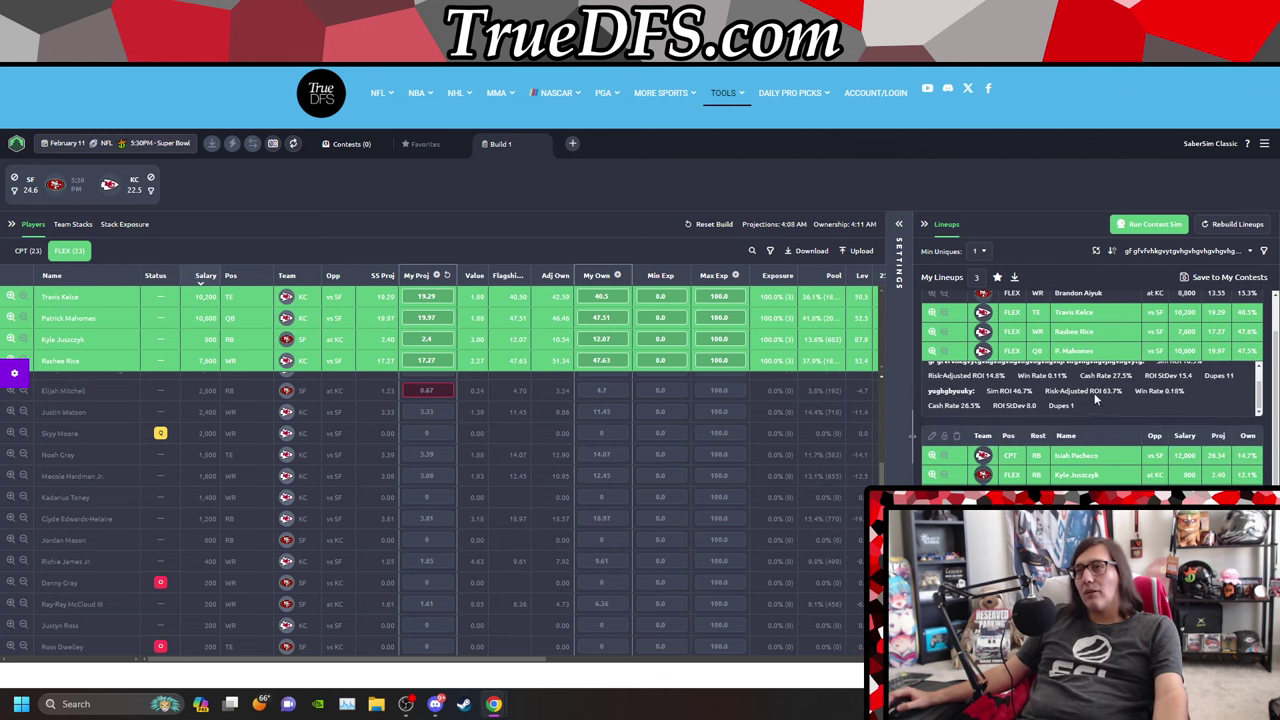
drag(983, 404, 930, 405)
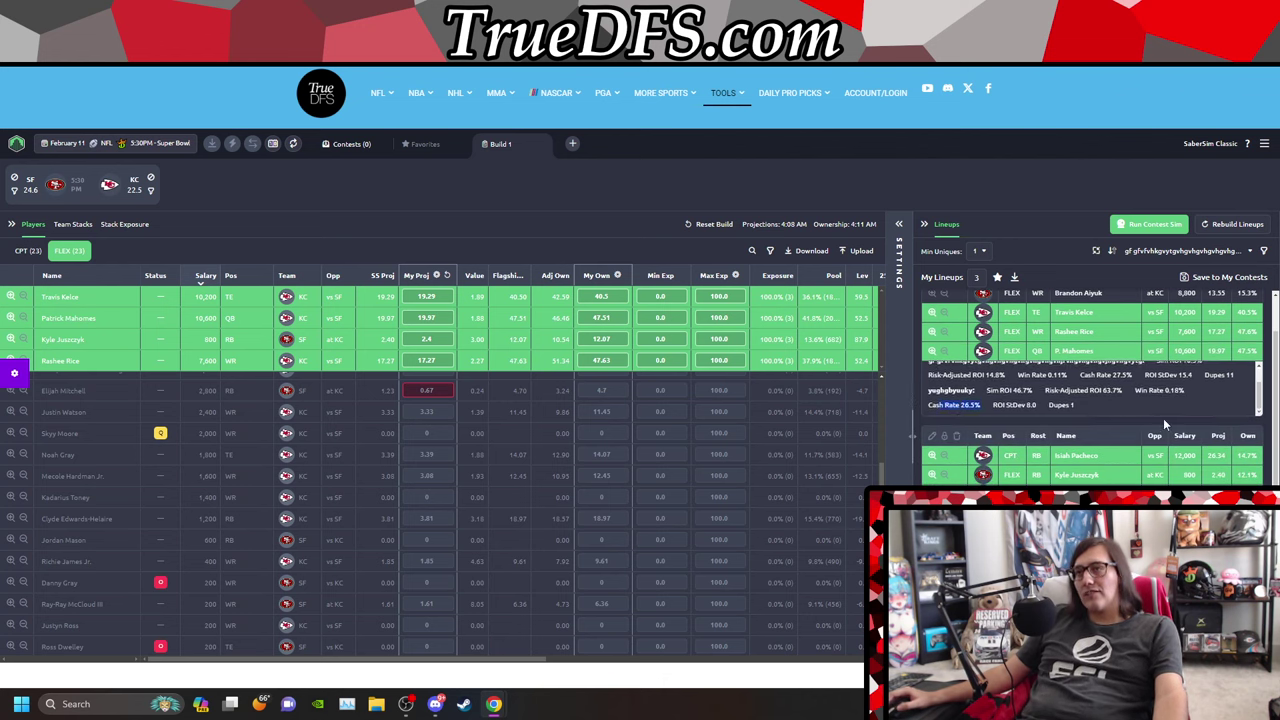
scroll(1166, 417, up, 2)
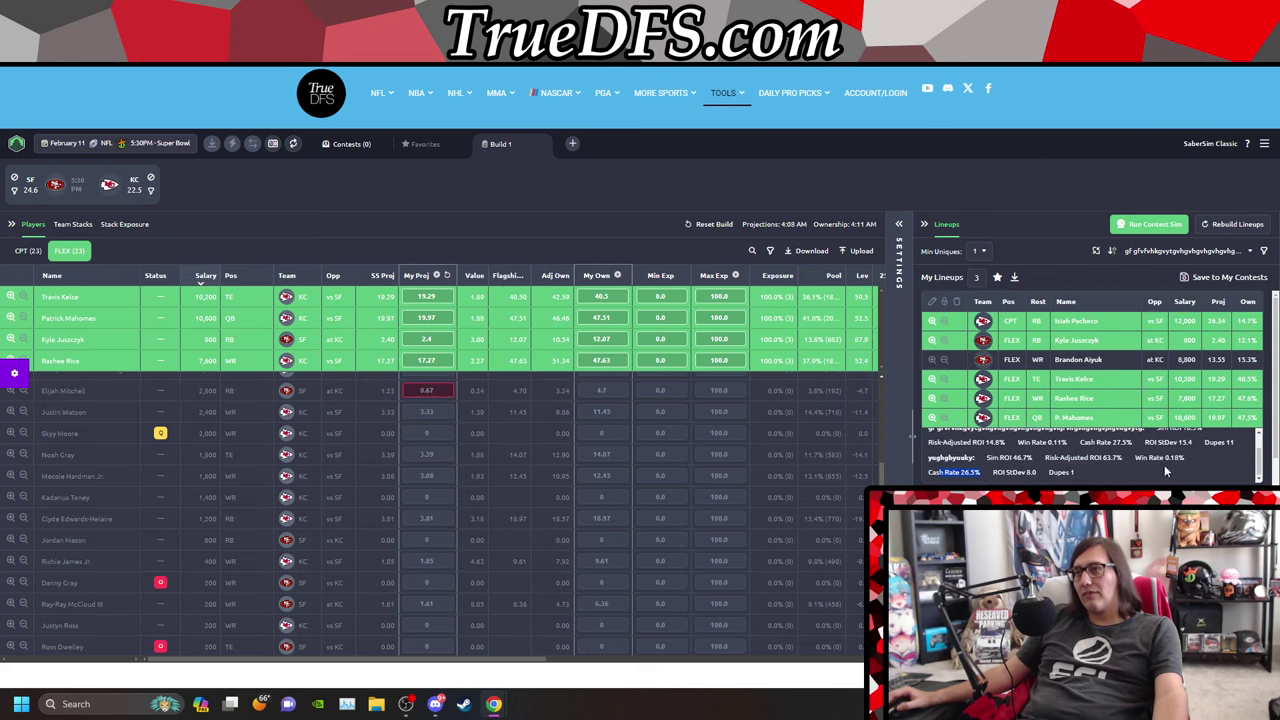
key(ctrl+Tab)
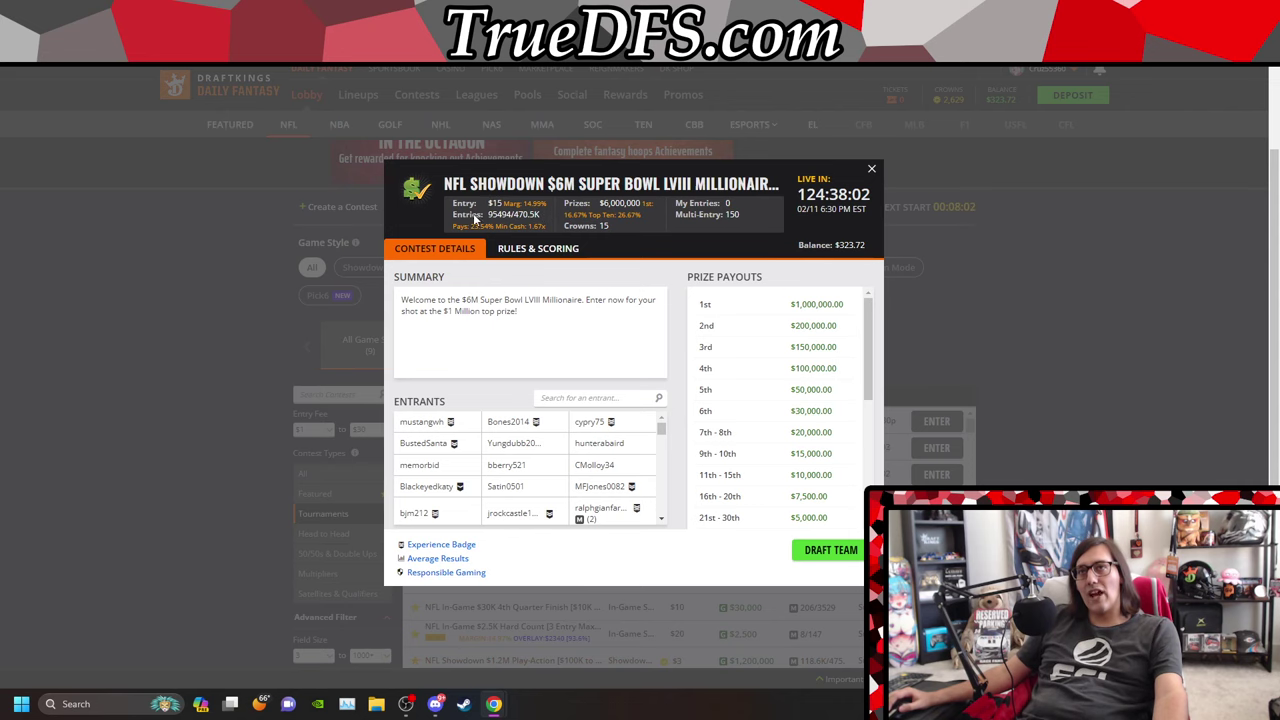
key(ctrl+shift+Tab)
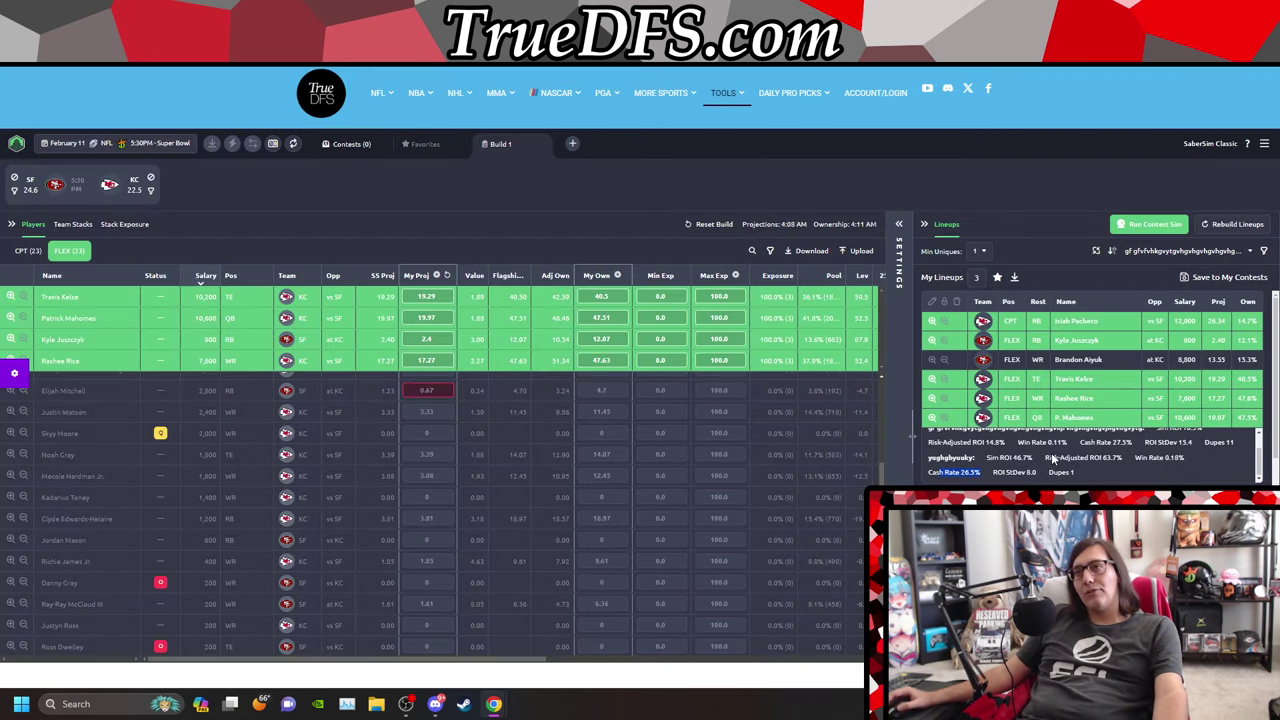
scroll(1052, 458, down, 1)
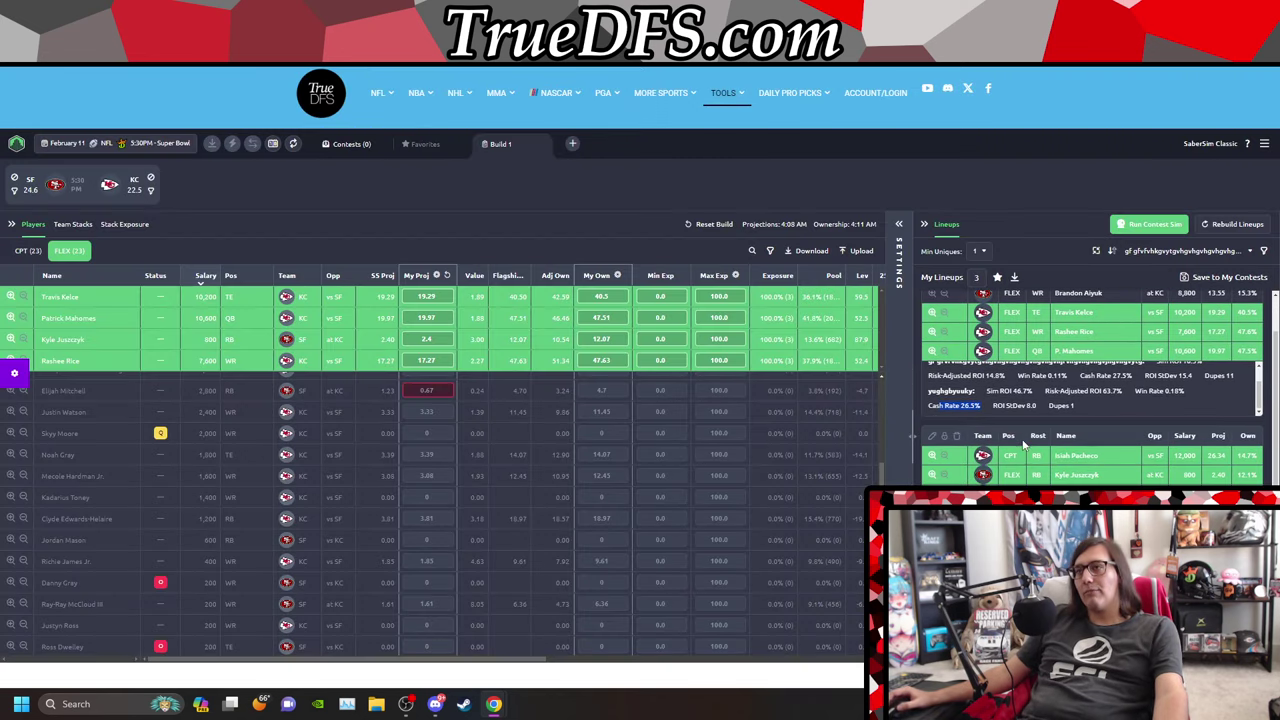
click(1166, 251)
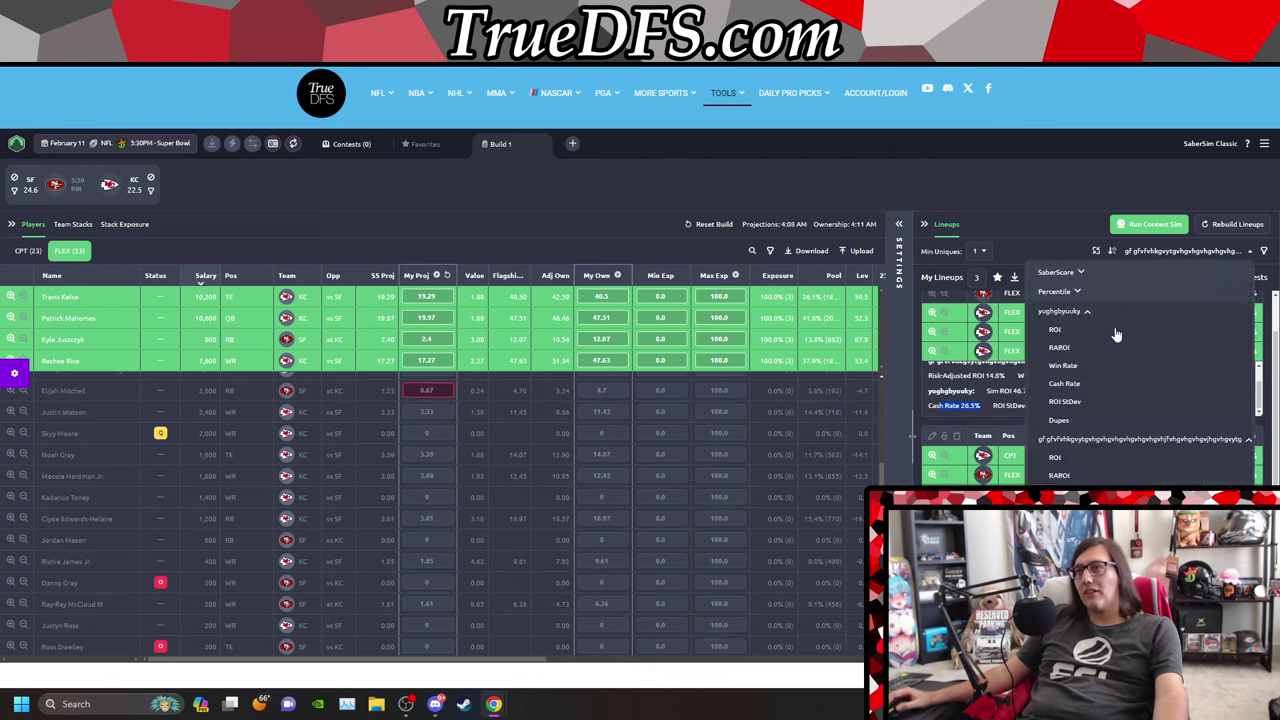
Step: Sort the Pacheco-captain lineups by Millionaire sim RAROI, led by the 63.7% lineup
click(1059, 348)
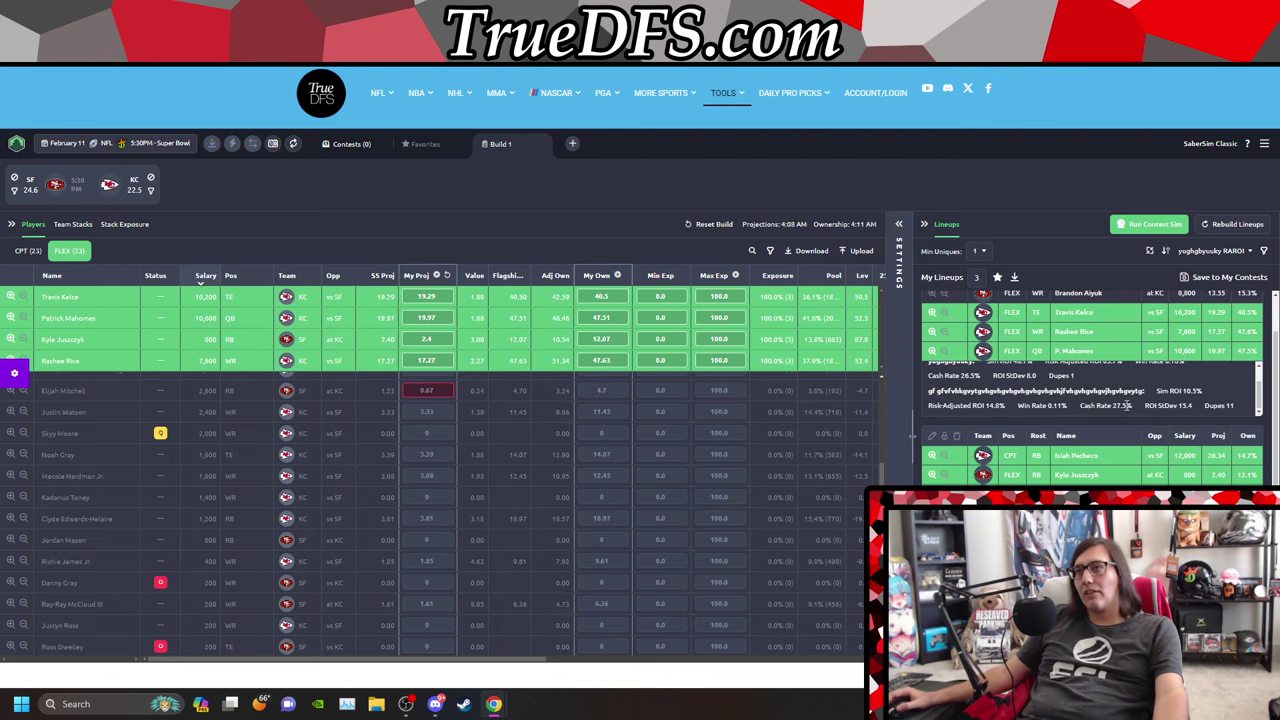
scroll(1110, 410, up, 1)
scroll(1109, 408, up, 1)
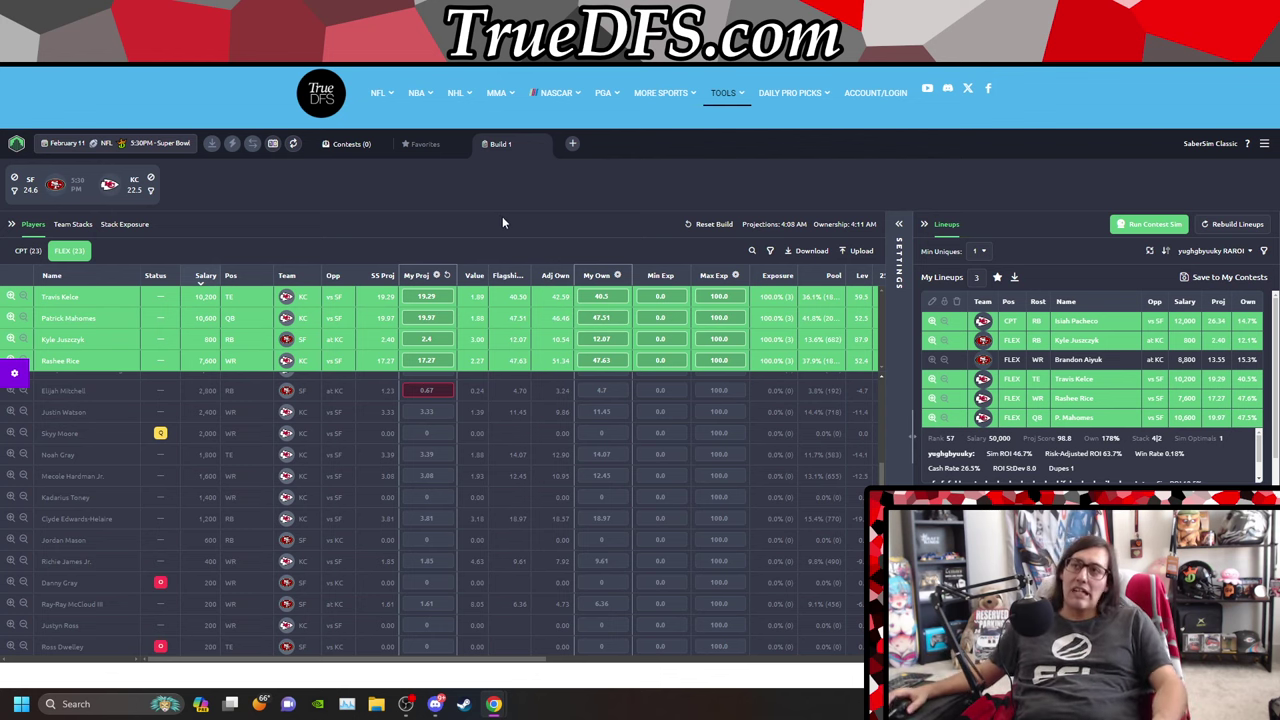
Step: Unlock Pacheco at captain plus Kelce, Mahomes, Juszczyk and Rice, then sort captains by My Own descending
click(29, 250)
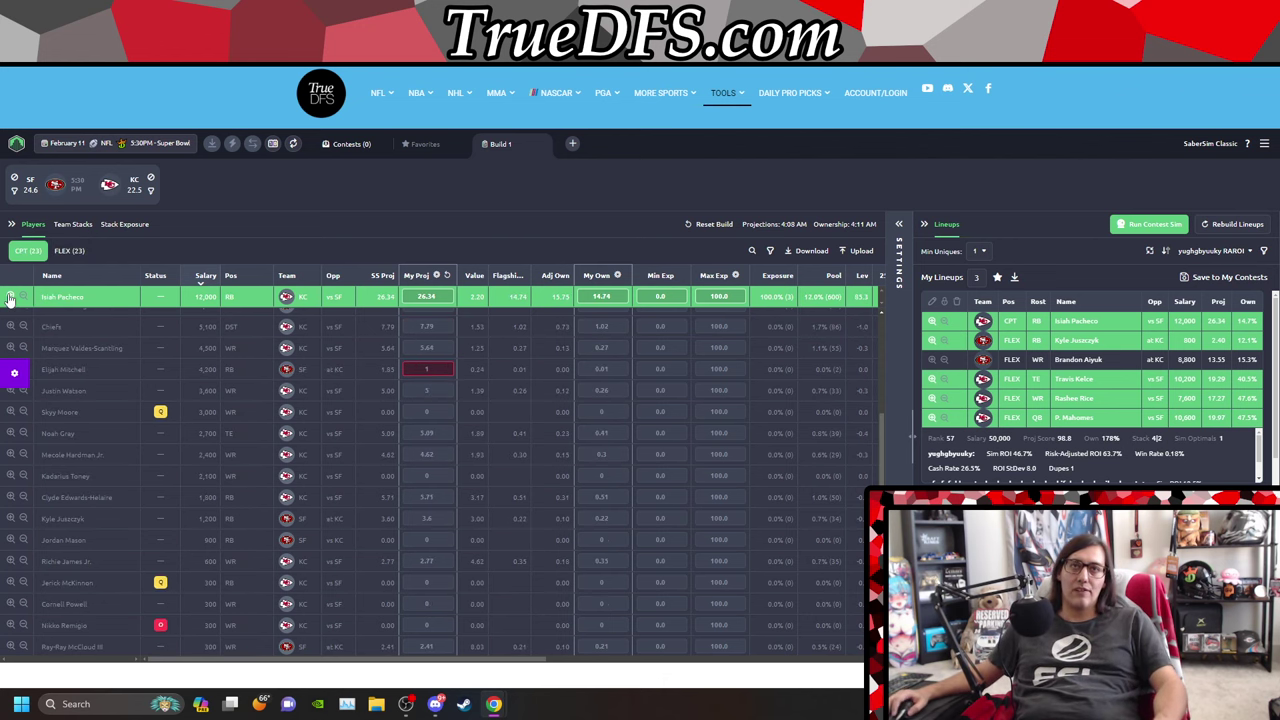
click(58, 256)
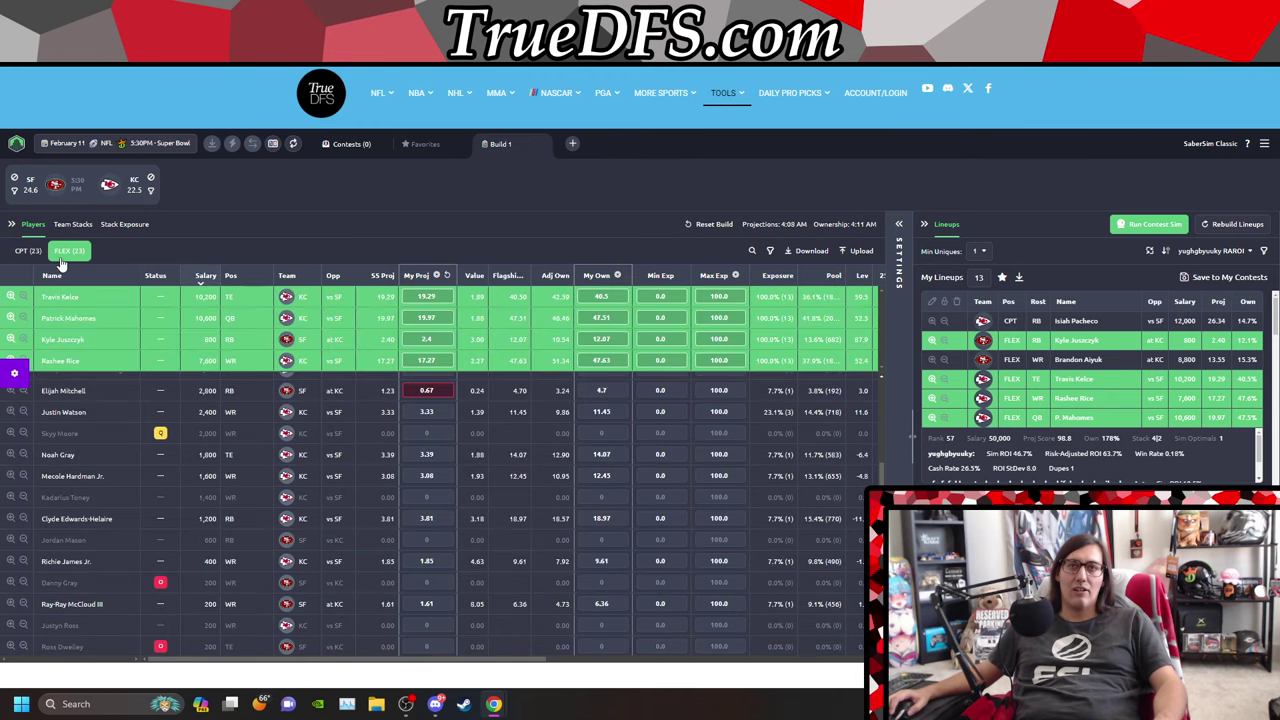
click(11, 297)
click(11, 297)
click(11, 297)
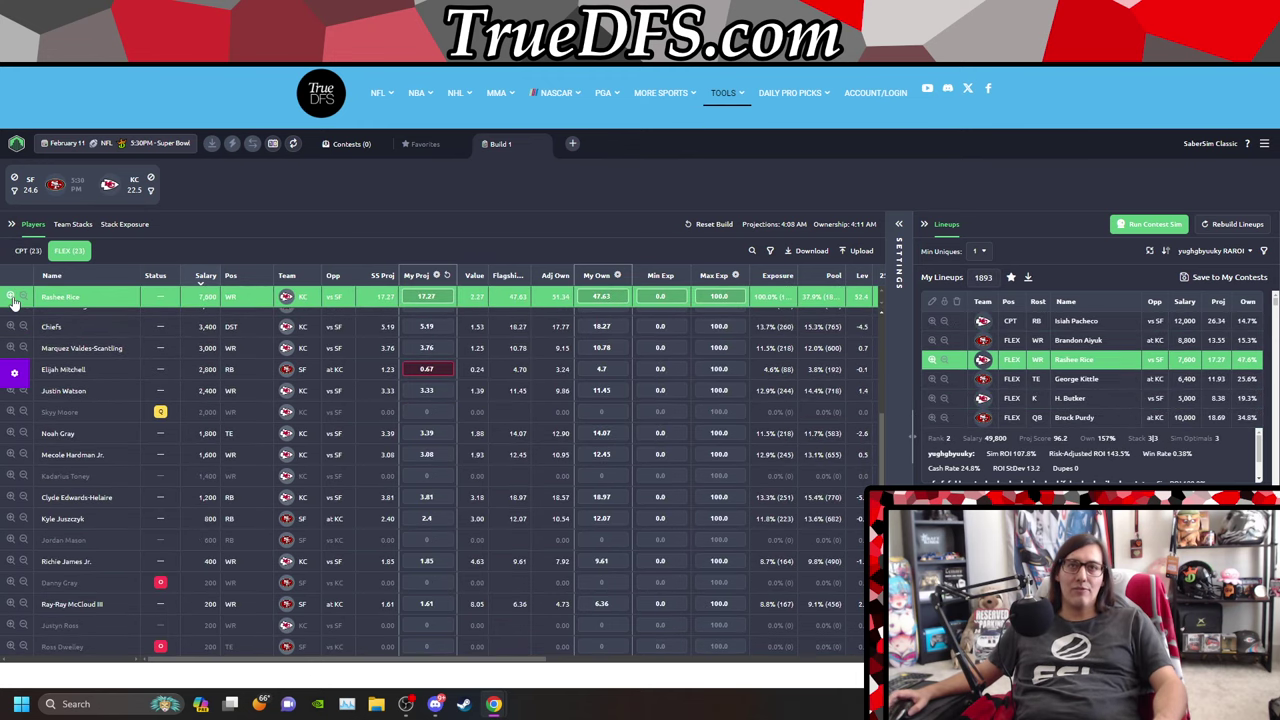
click(11, 297)
click(29, 250)
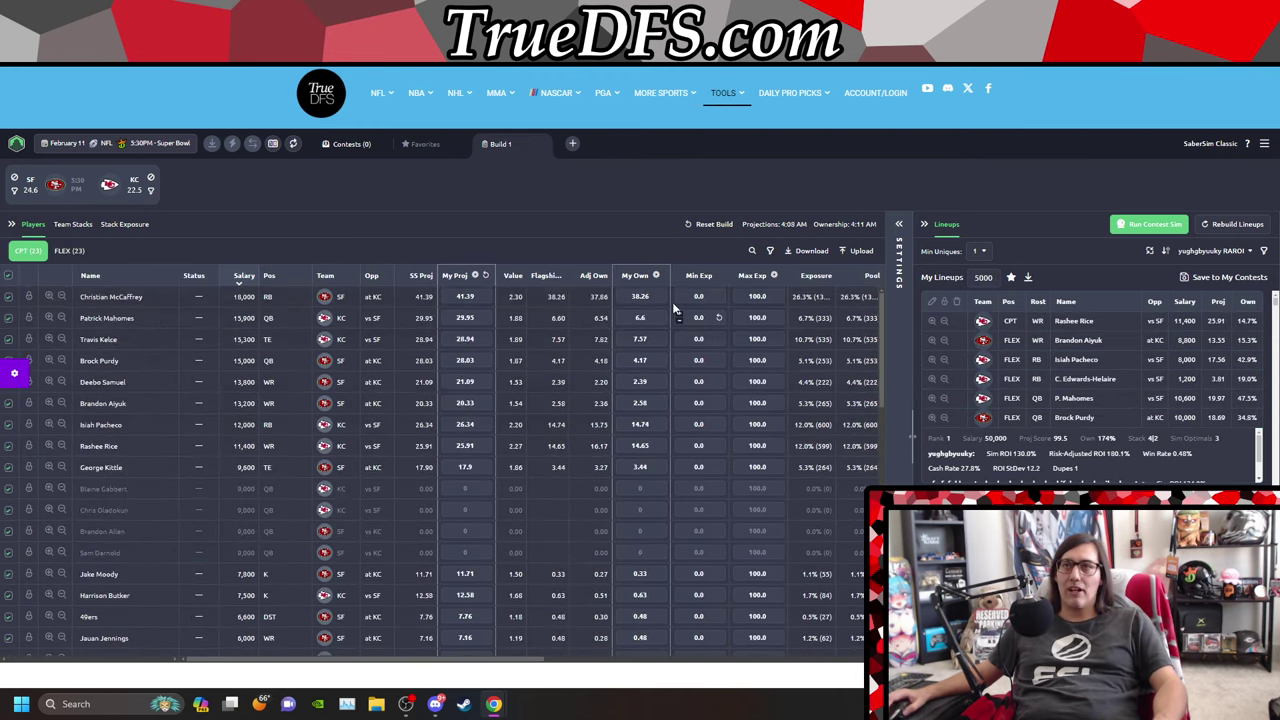
click(636, 277)
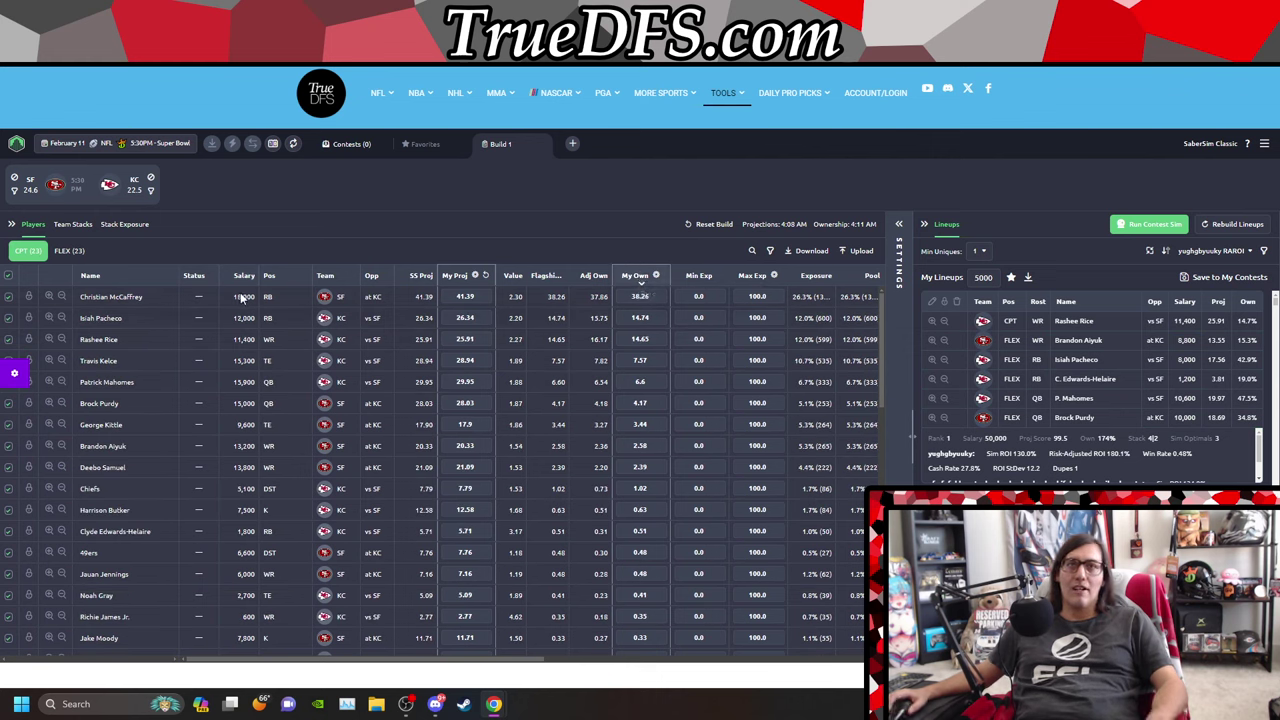